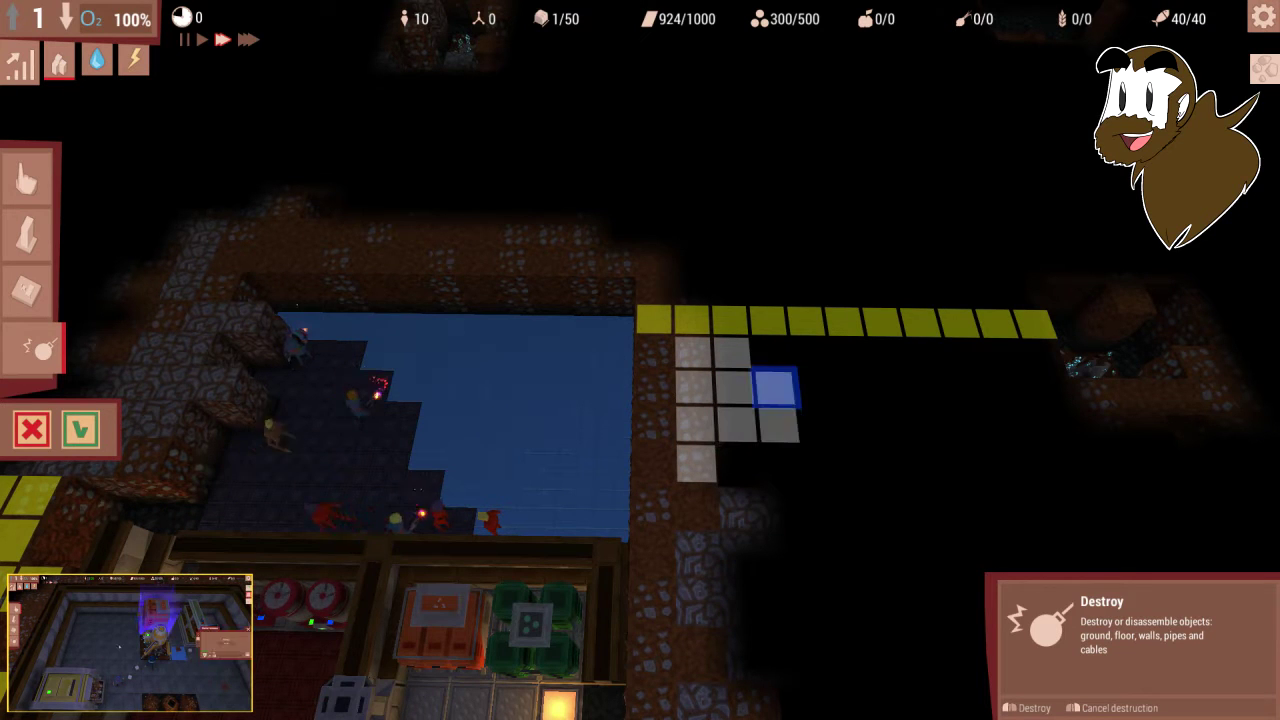
Step: Drag-mark the rock block right of the dug-out room for excavation
{"action": "left_click_drag", "start_coordinate": [815, 465], "coordinate": [815, 355]}
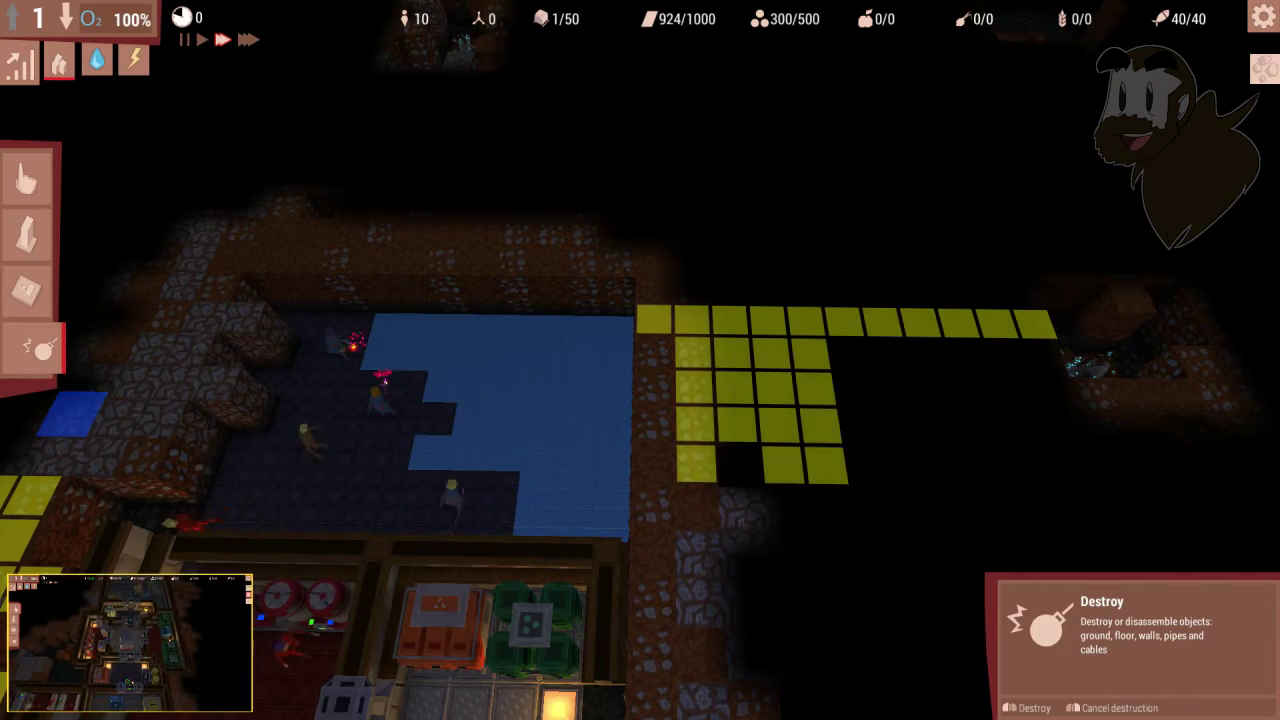
{"action": "scroll", "coordinate": [640, 400], "scroll_direction": "down", "scroll_amount": 3}
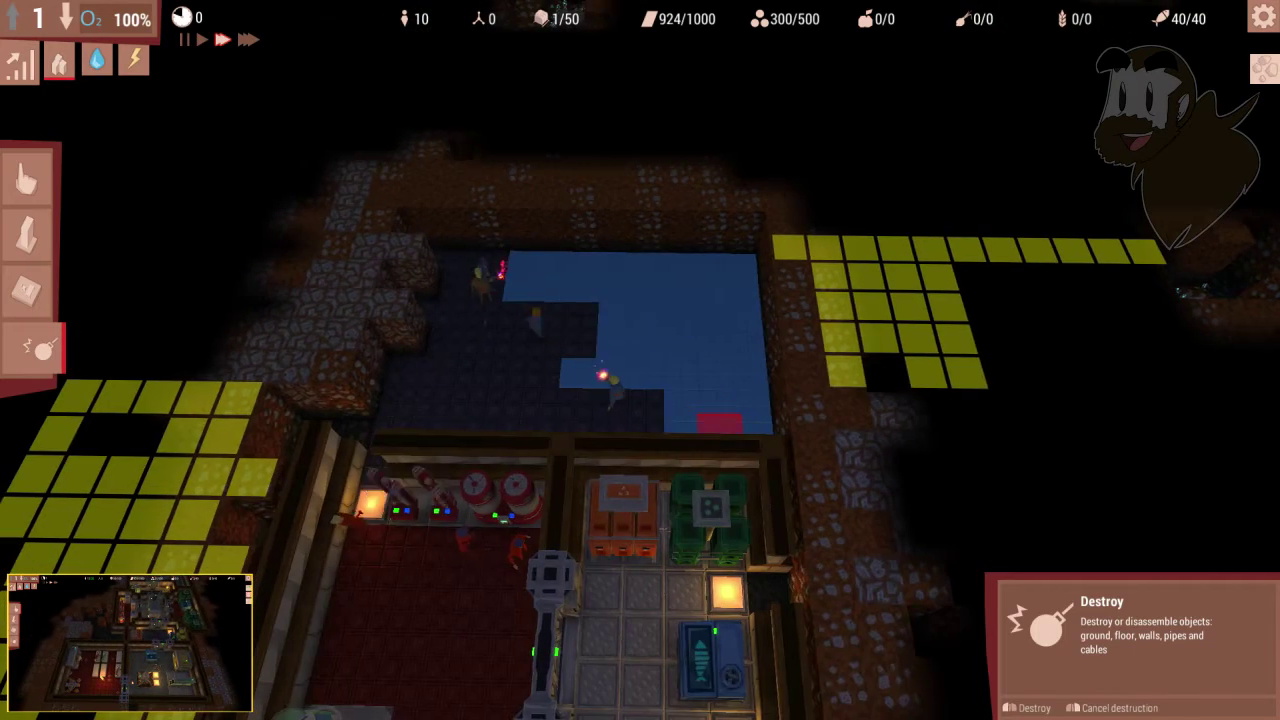
{"action": "scroll", "coordinate": [640, 400], "scroll_direction": "down", "scroll_amount": 3}
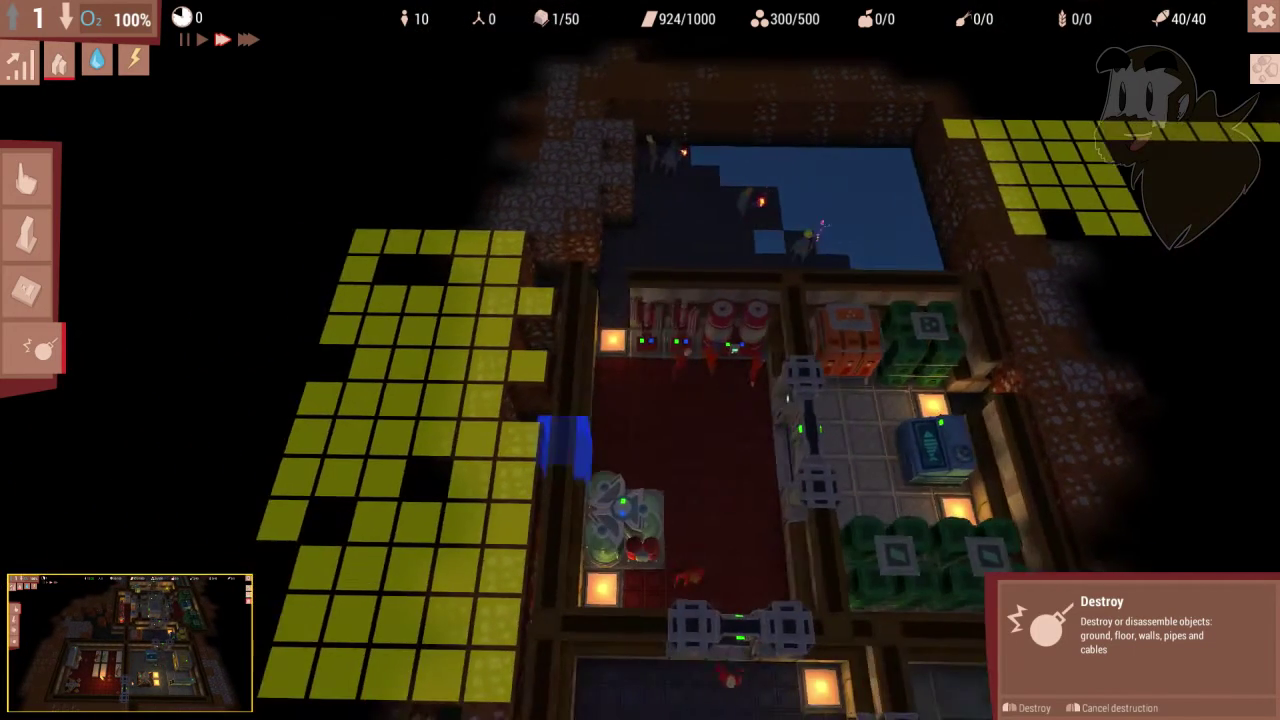
{"action": "scroll", "coordinate": [640, 400], "scroll_direction": "up", "scroll_amount": 3}
{"action": "scroll", "coordinate": [640, 400], "scroll_direction": "down", "scroll_amount": 2}
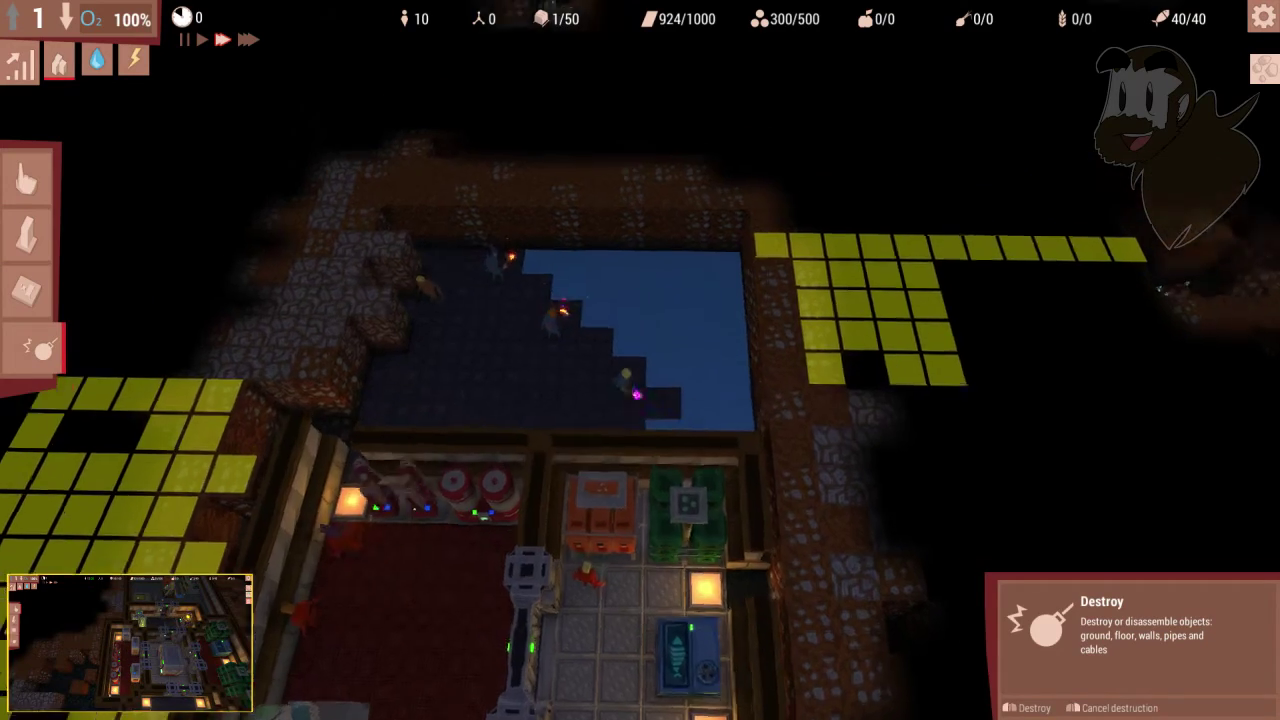
{"action": "scroll", "coordinate": [640, 400], "scroll_direction": "up", "scroll_amount": 2}
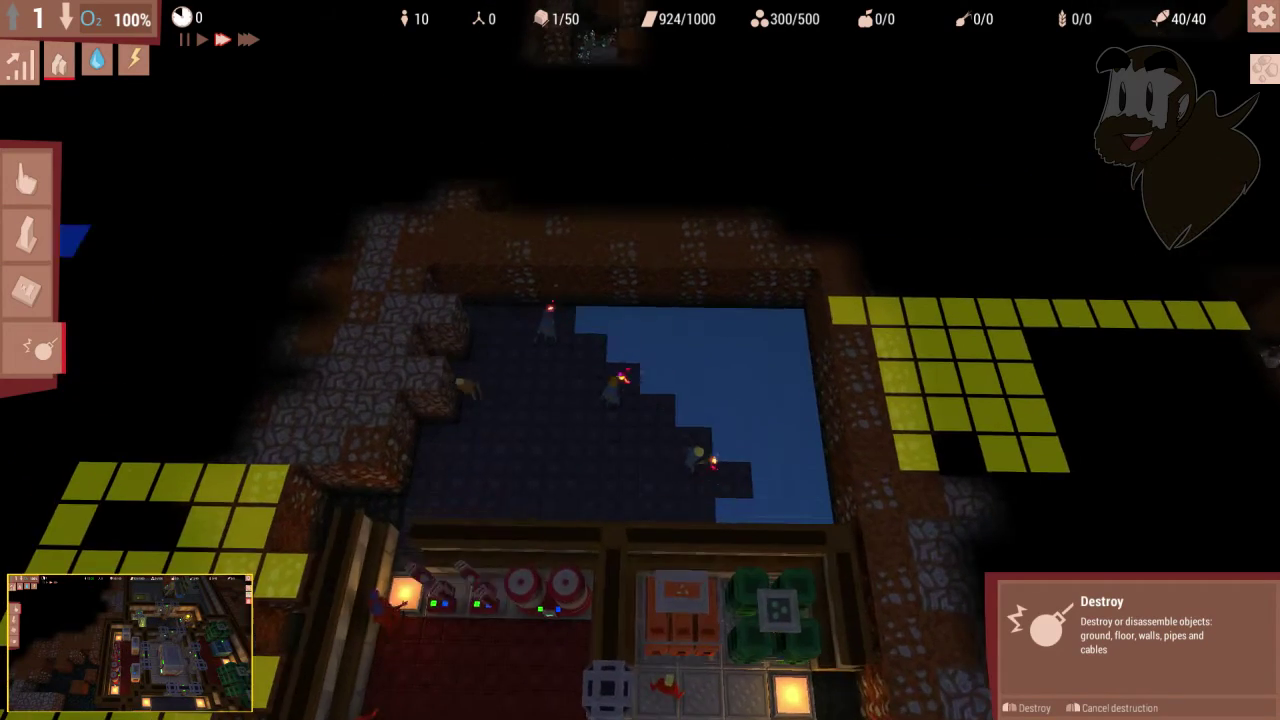
{"action": "scroll", "coordinate": [640, 400], "scroll_direction": "up", "scroll_amount": 2}
{"action": "scroll", "coordinate": [640, 400], "scroll_direction": "up", "scroll_amount": 2}
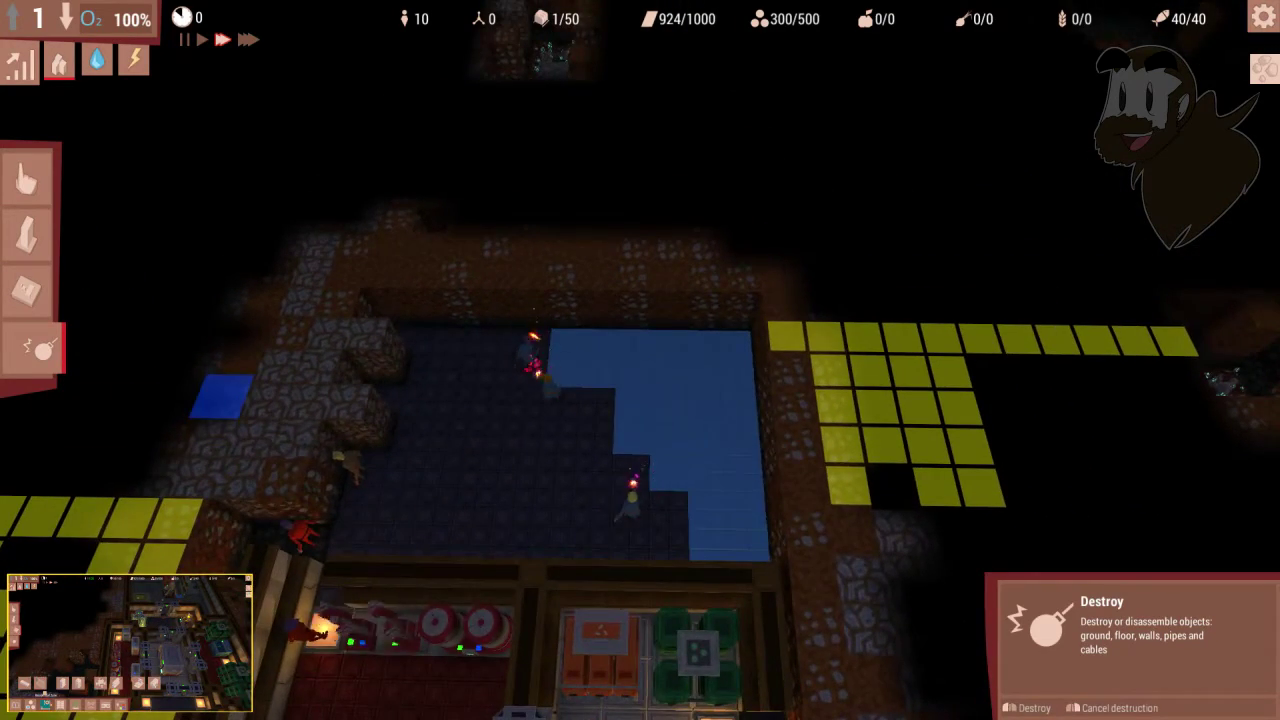
{"action": "scroll", "coordinate": [640, 400], "scroll_direction": "down", "scroll_amount": 2}
{"action": "scroll", "coordinate": [640, 400], "scroll_direction": "up", "scroll_amount": 2}
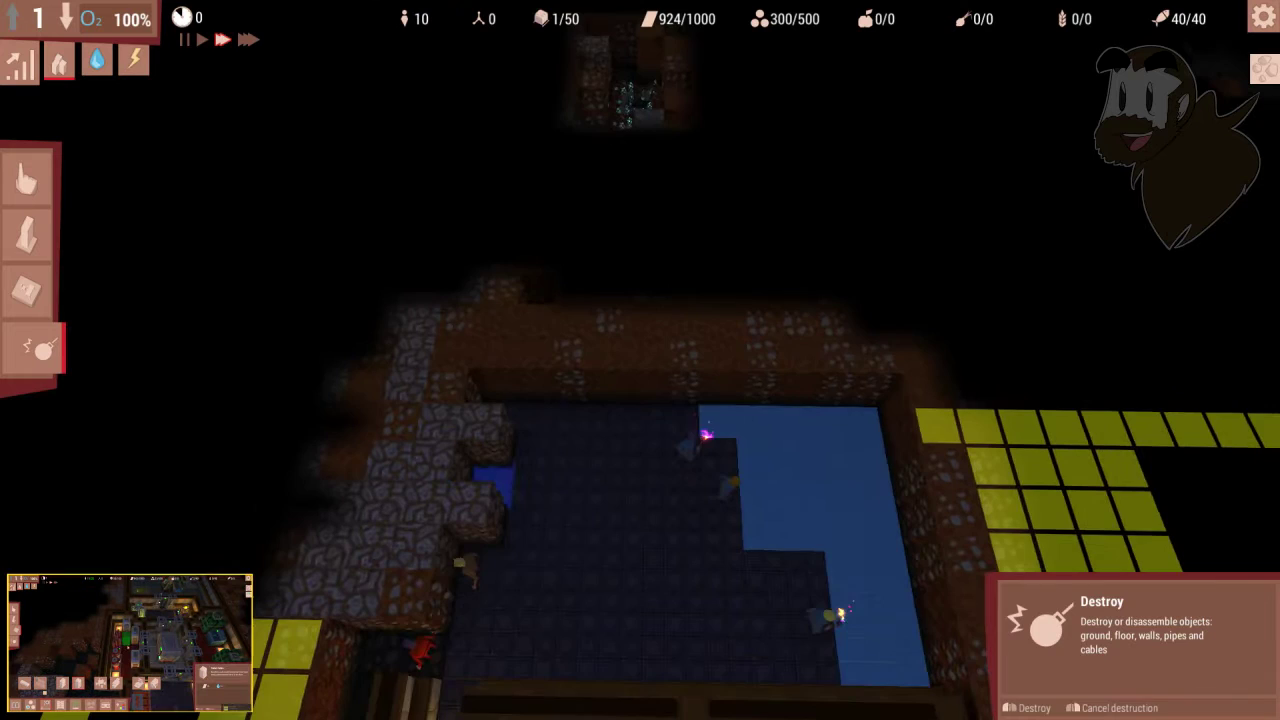
{"action": "scroll", "coordinate": [640, 400], "scroll_direction": "down", "scroll_amount": 2}
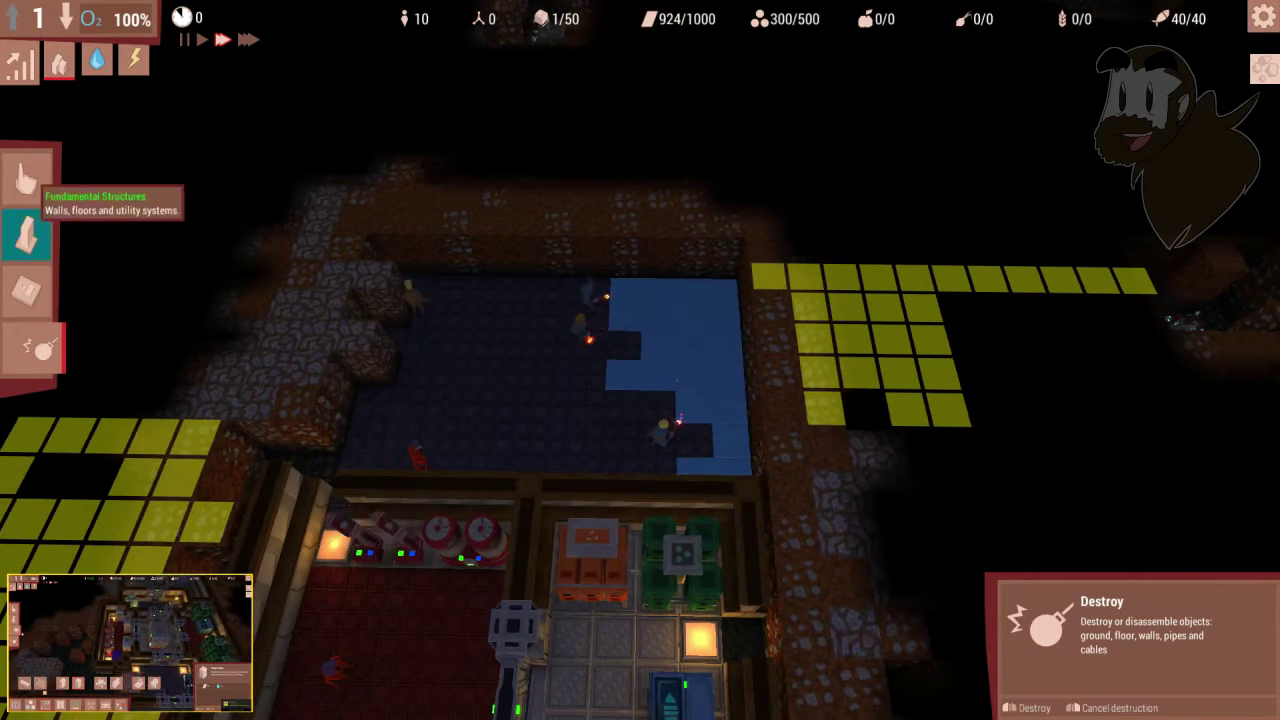
Step: Place shower pods and toilet cabins from the furniture bar against the new room's top wall
{"action": "key", "text": "Escape"}
{"action": "key", "text": "b"}
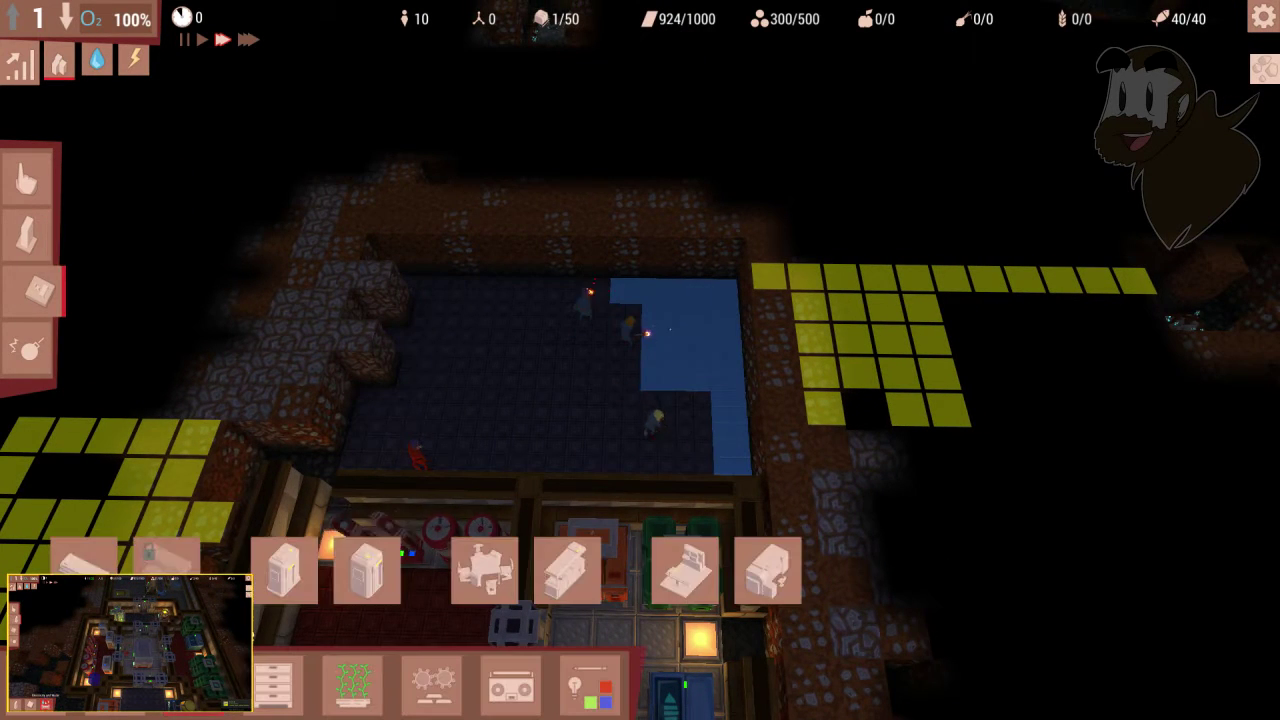
{"action": "left_click", "coordinate": [367, 572]}
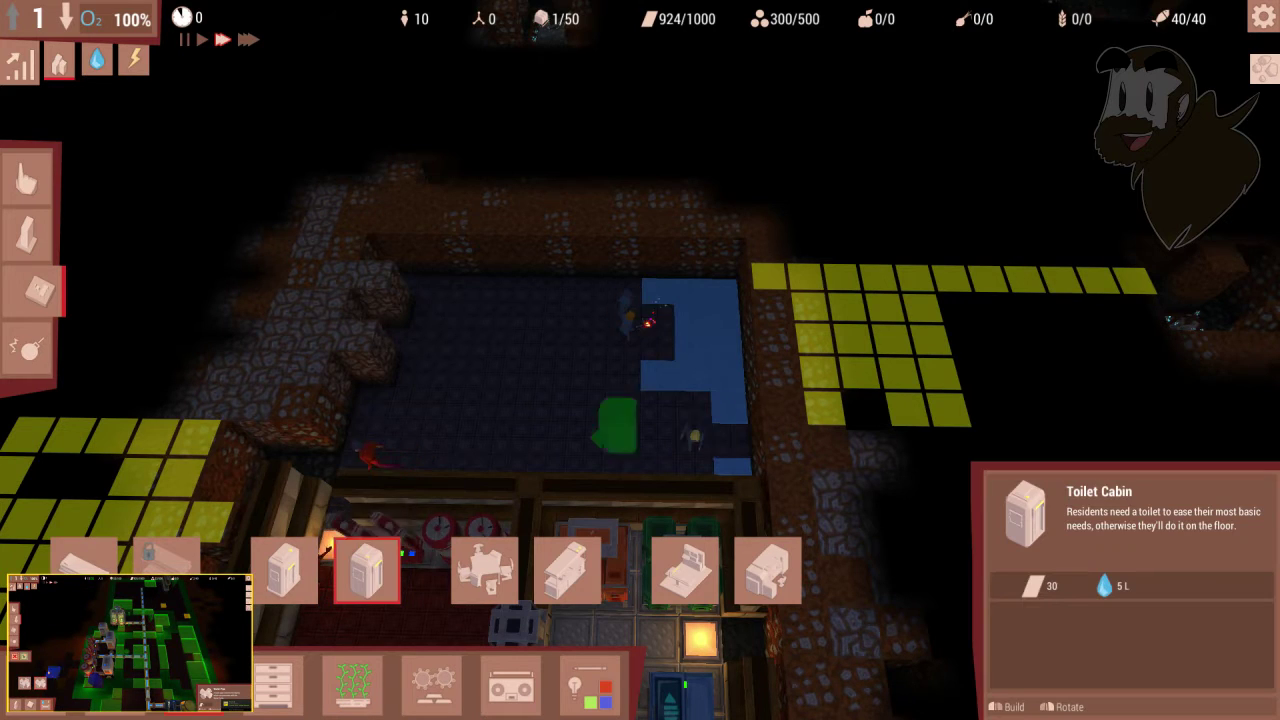
{"action": "left_click", "coordinate": [285, 572]}
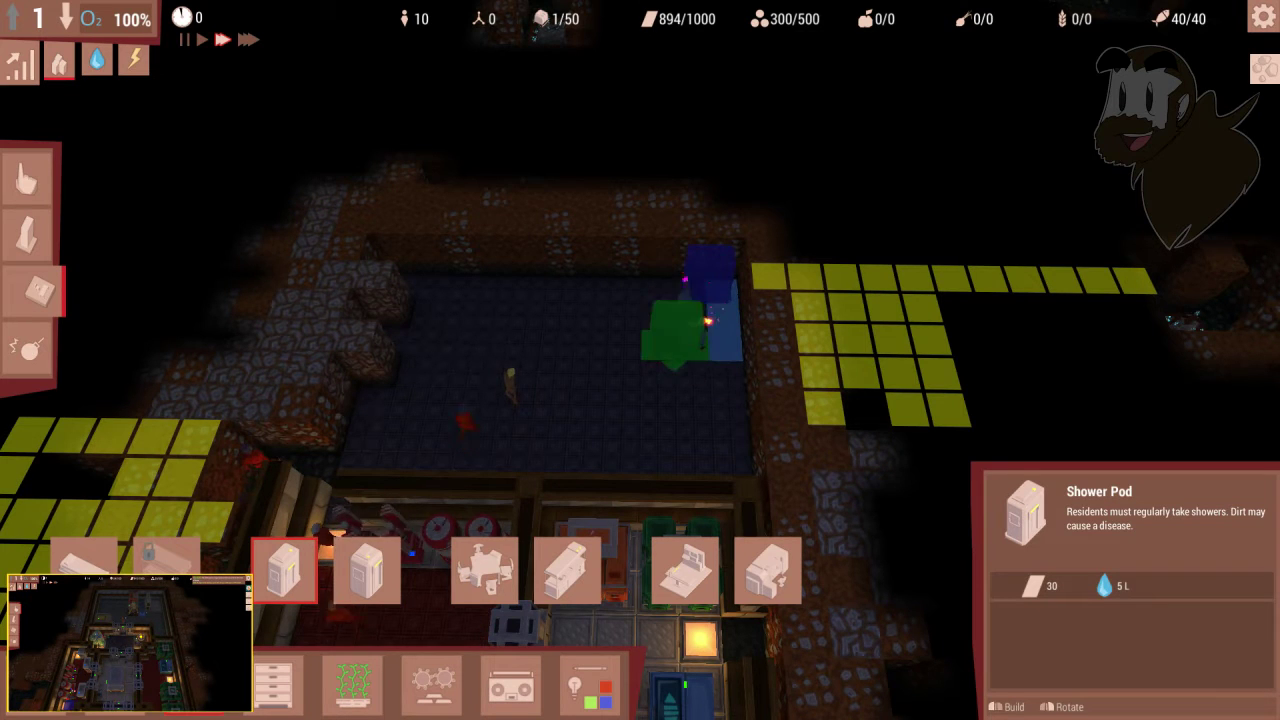
{"action": "left_click_drag", "start_coordinate": [640, 360], "coordinate": [760, 340]}
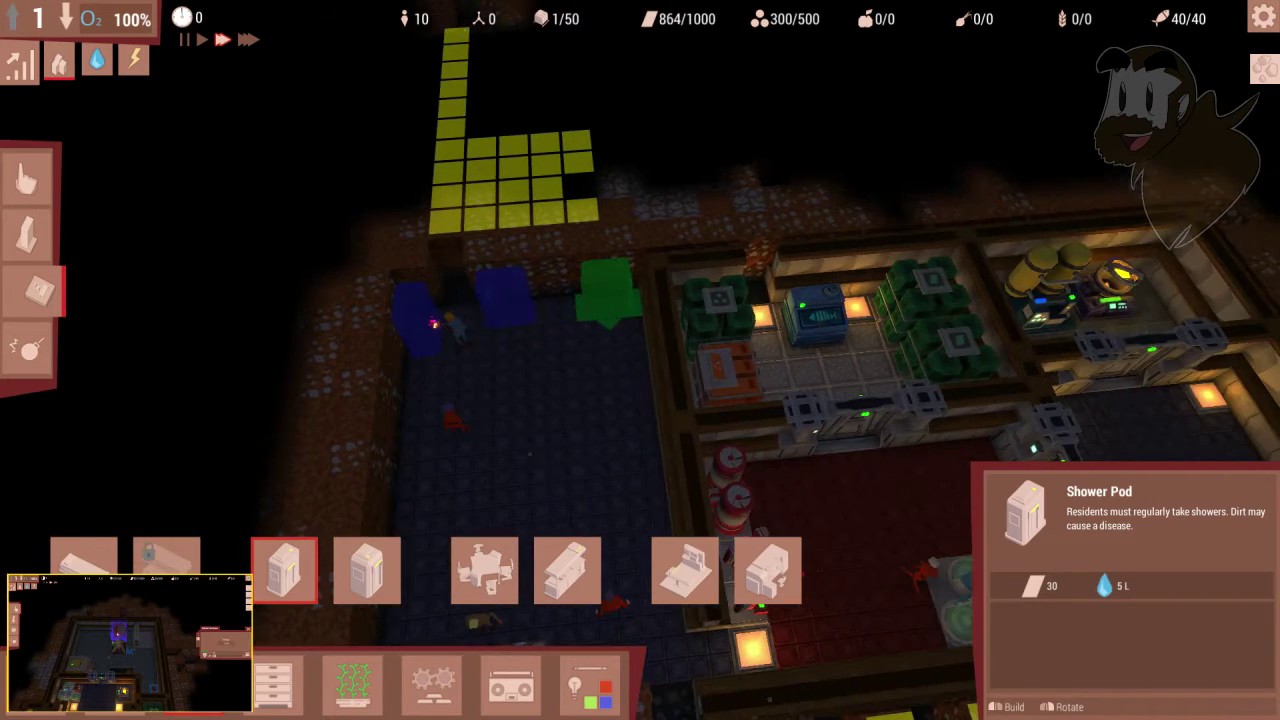
{"action": "left_click_drag", "start_coordinate": [640, 360], "coordinate": [760, 300]}
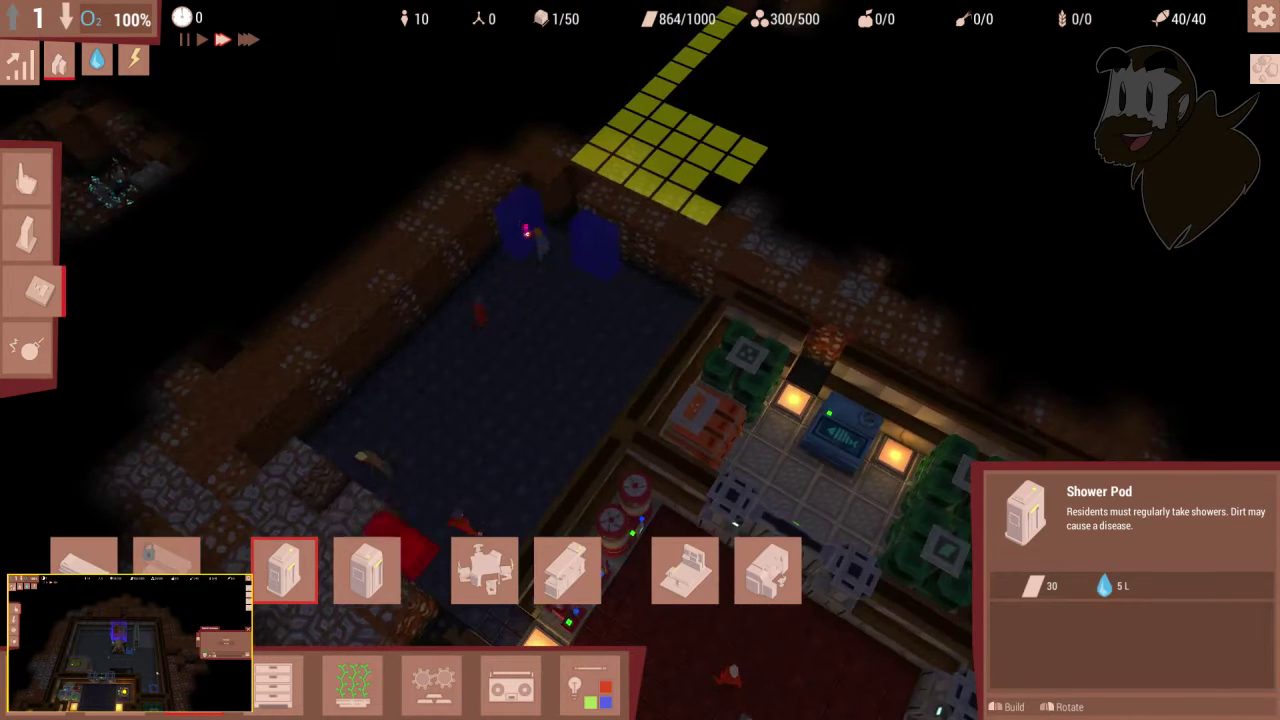
{"action": "left_click", "coordinate": [367, 572]}
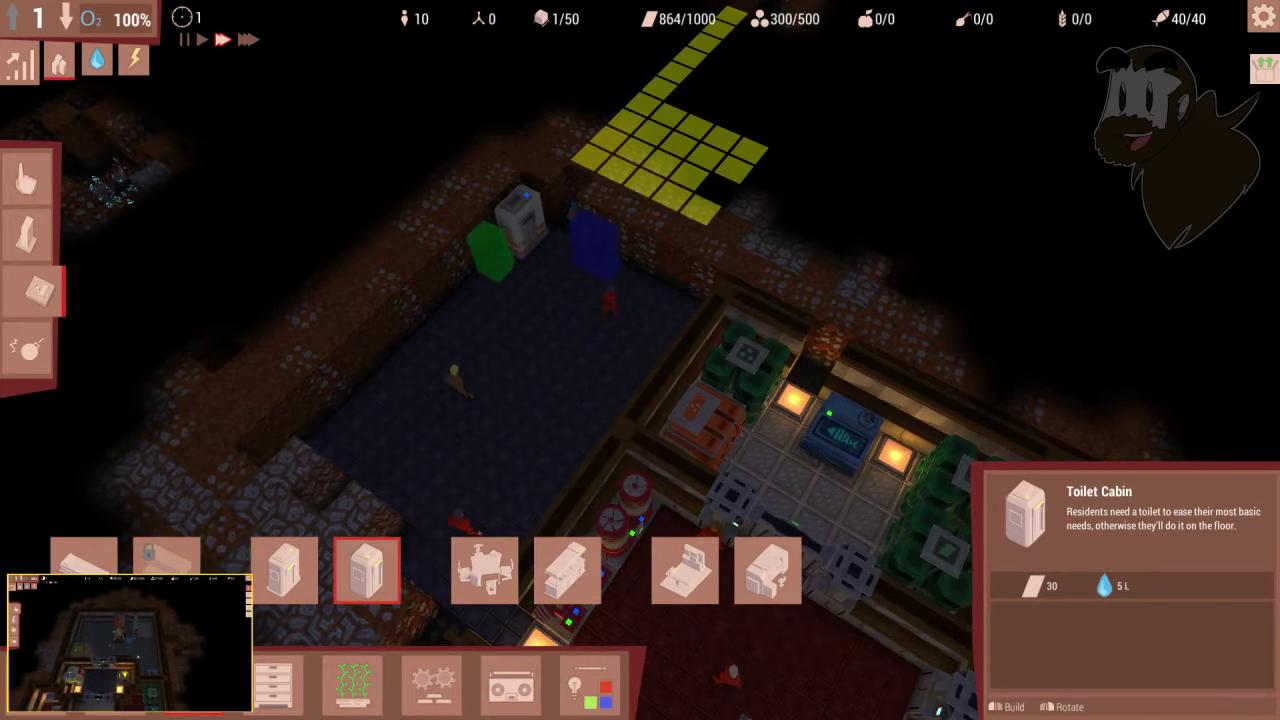
{"action": "left_click", "coordinate": [600, 250]}
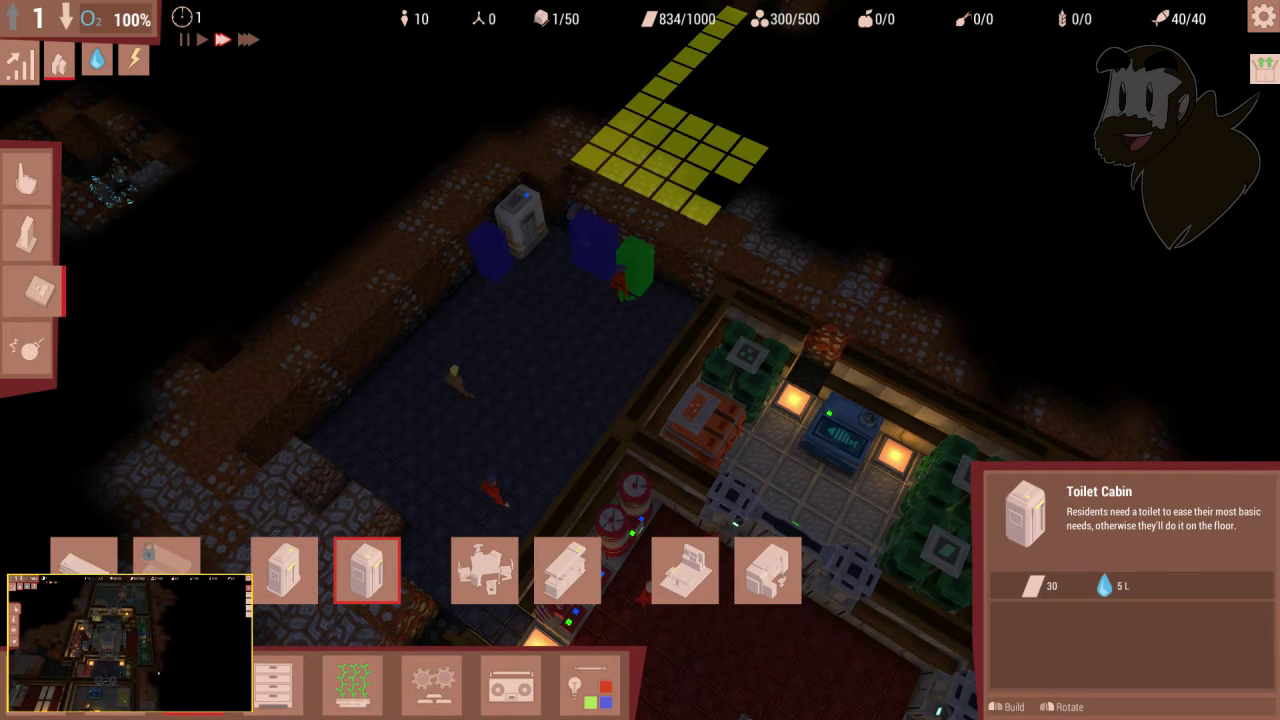
{"action": "scroll", "coordinate": [640, 360], "scroll_direction": "up", "scroll_amount": 3}
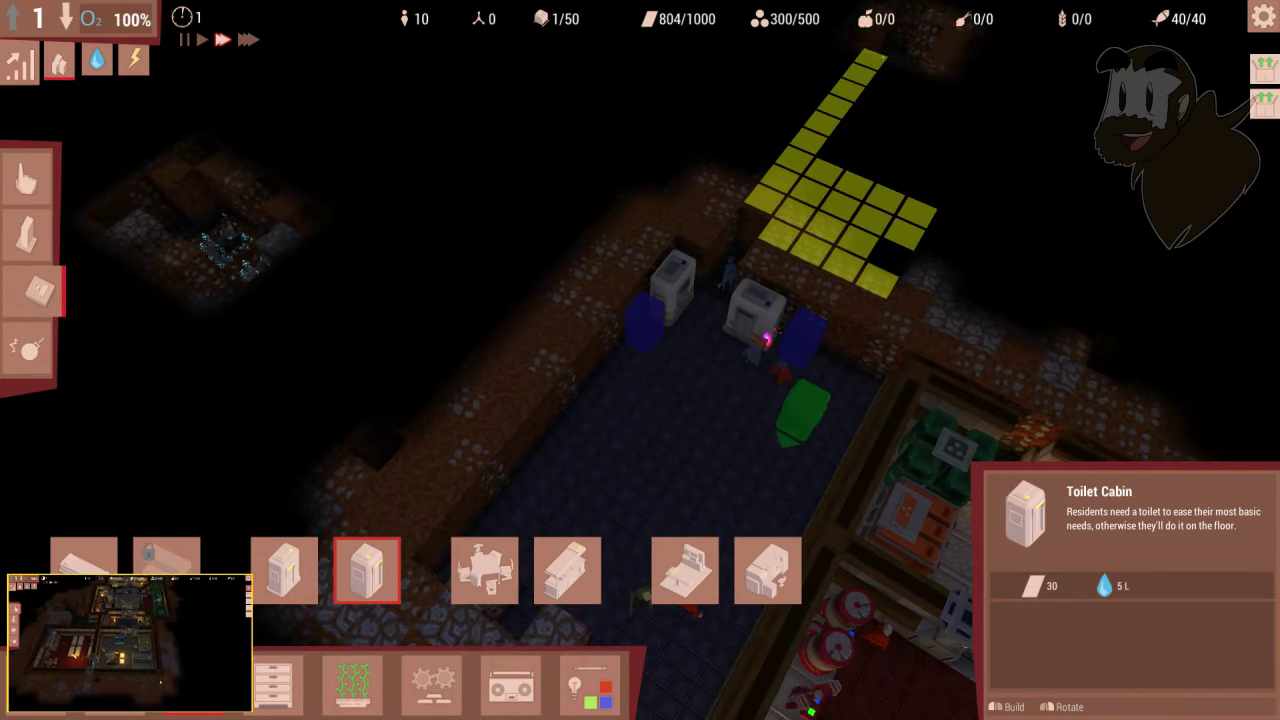
{"action": "key", "text": "q"}
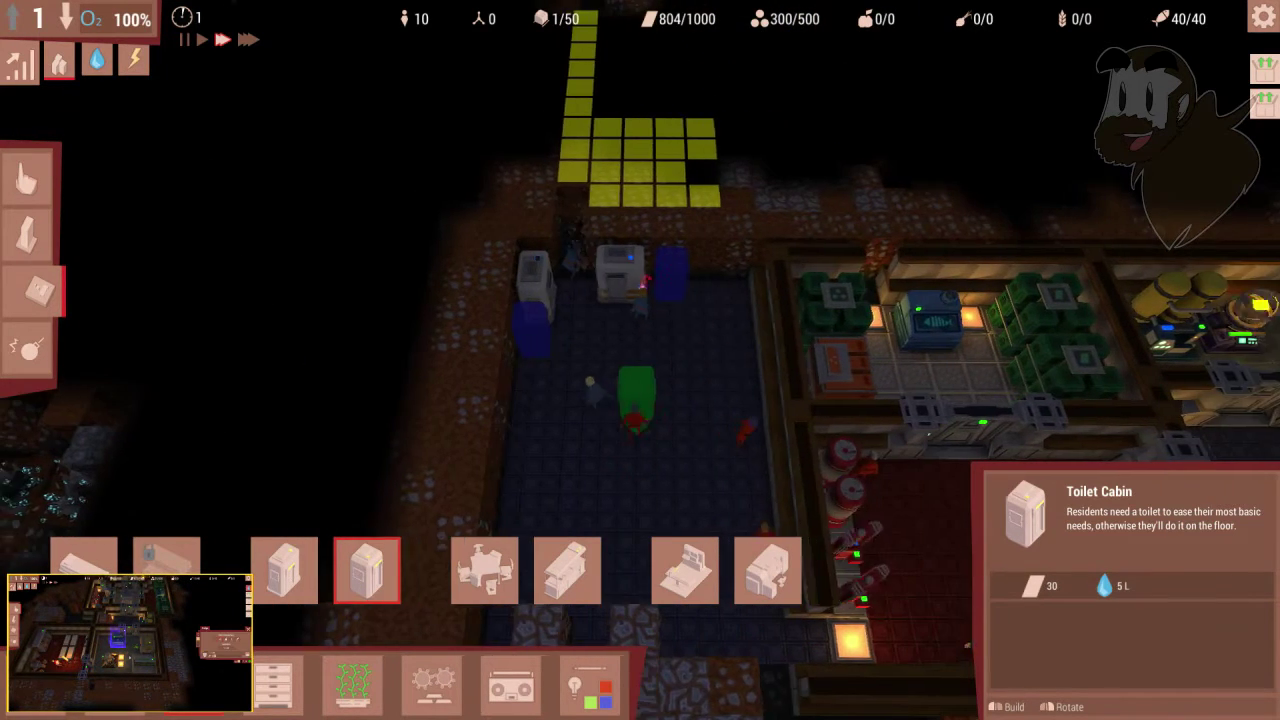
{"action": "scroll", "coordinate": [640, 360], "scroll_direction": "down", "scroll_amount": 2}
{"action": "key", "text": "Escape"}
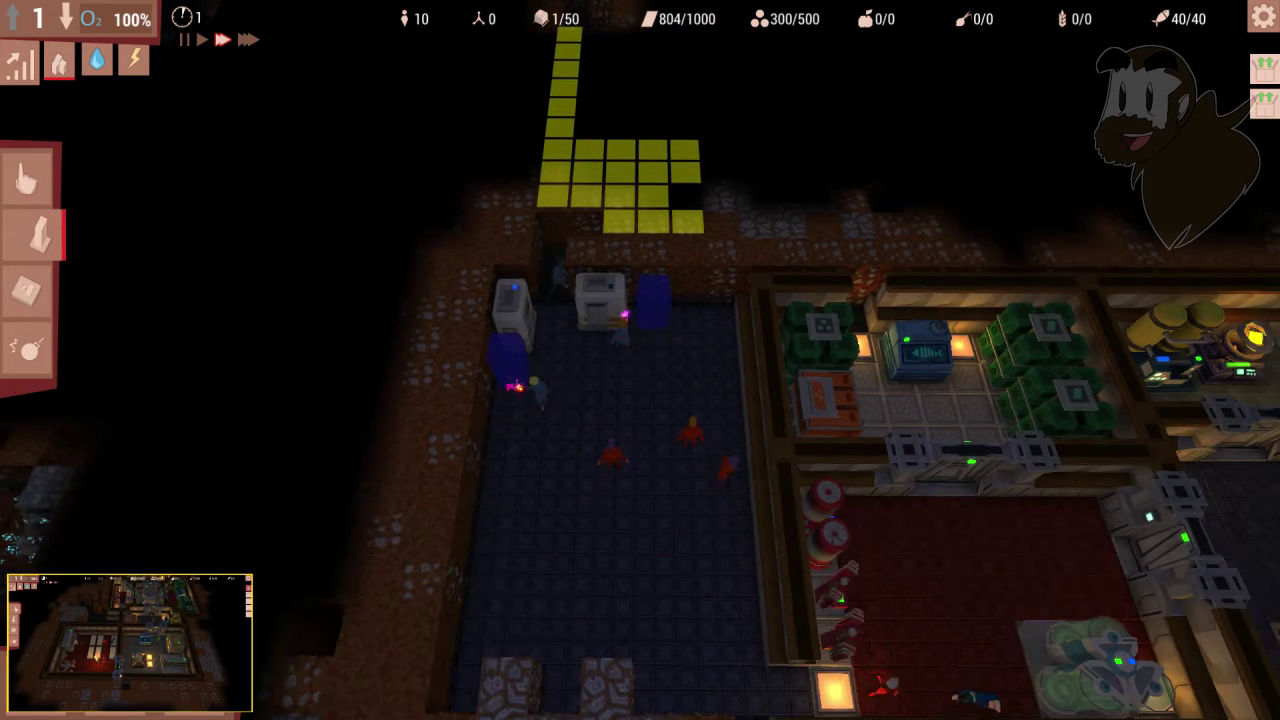
{"action": "scroll", "coordinate": [640, 360], "scroll_direction": "down", "scroll_amount": 2}
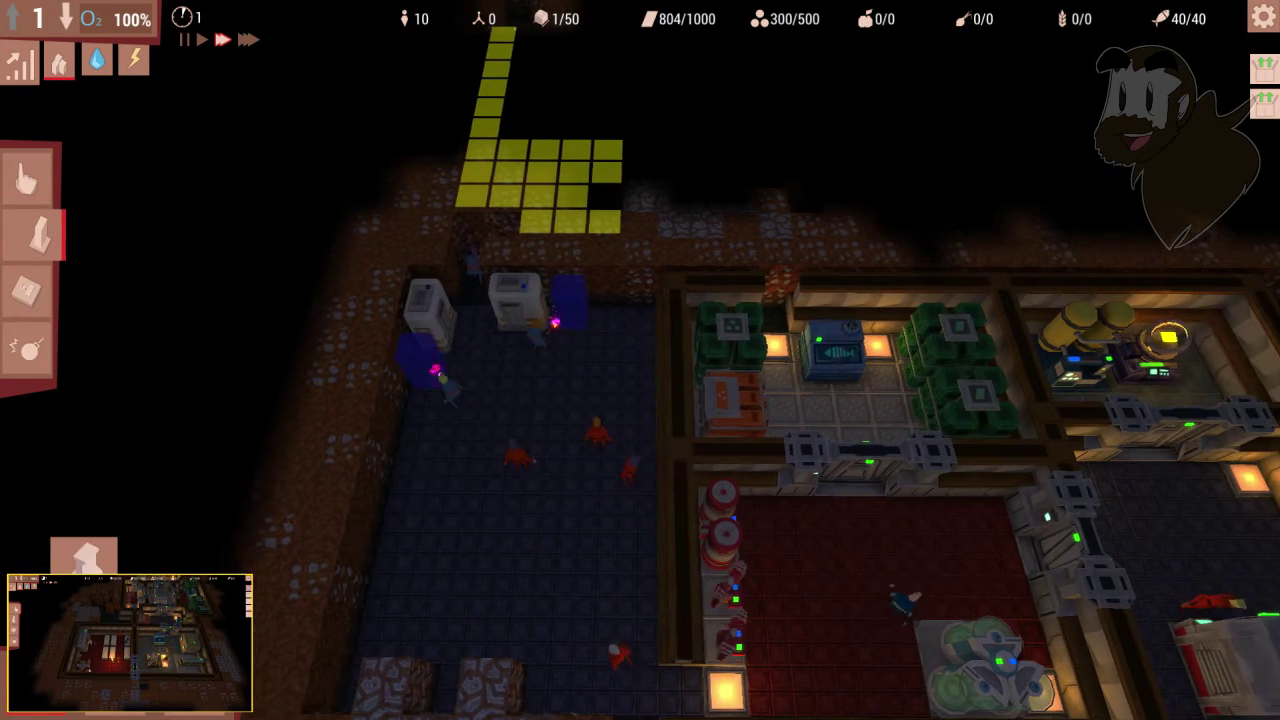
Step: Lay a row of wall blueprints across the new room
{"action": "key", "text": "a"}
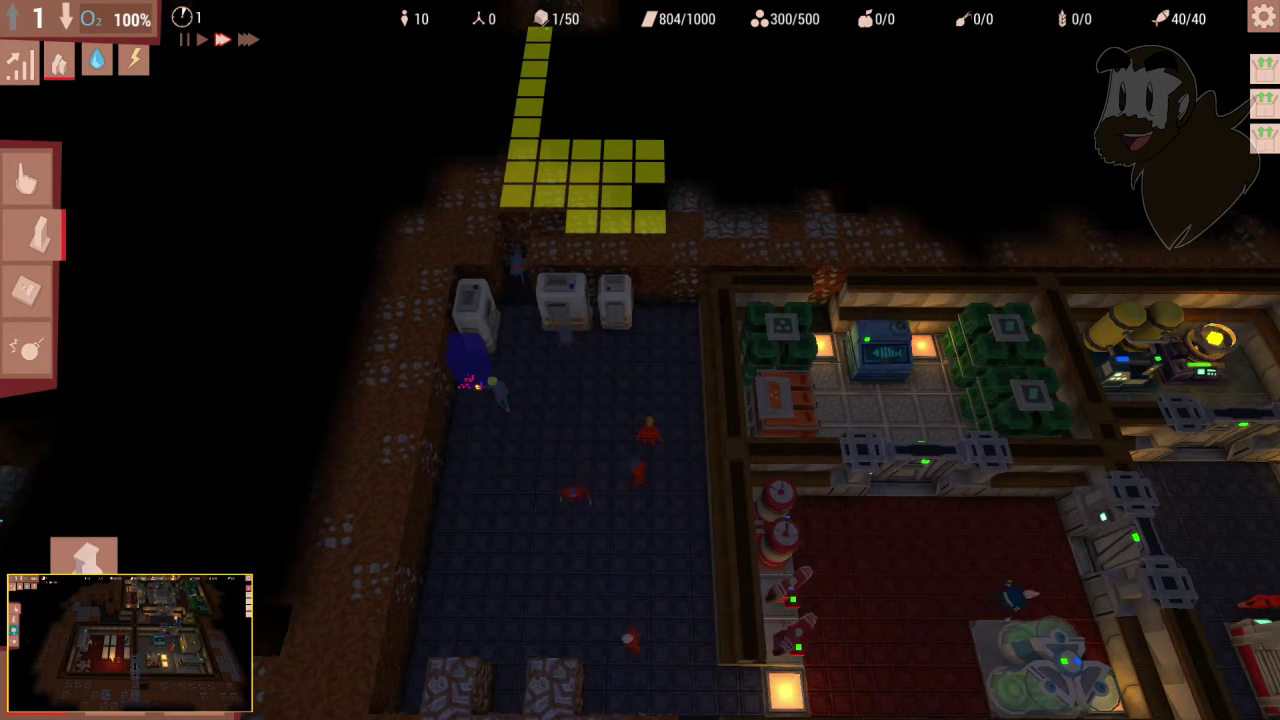
{"action": "left_click", "coordinate": [84, 555]}
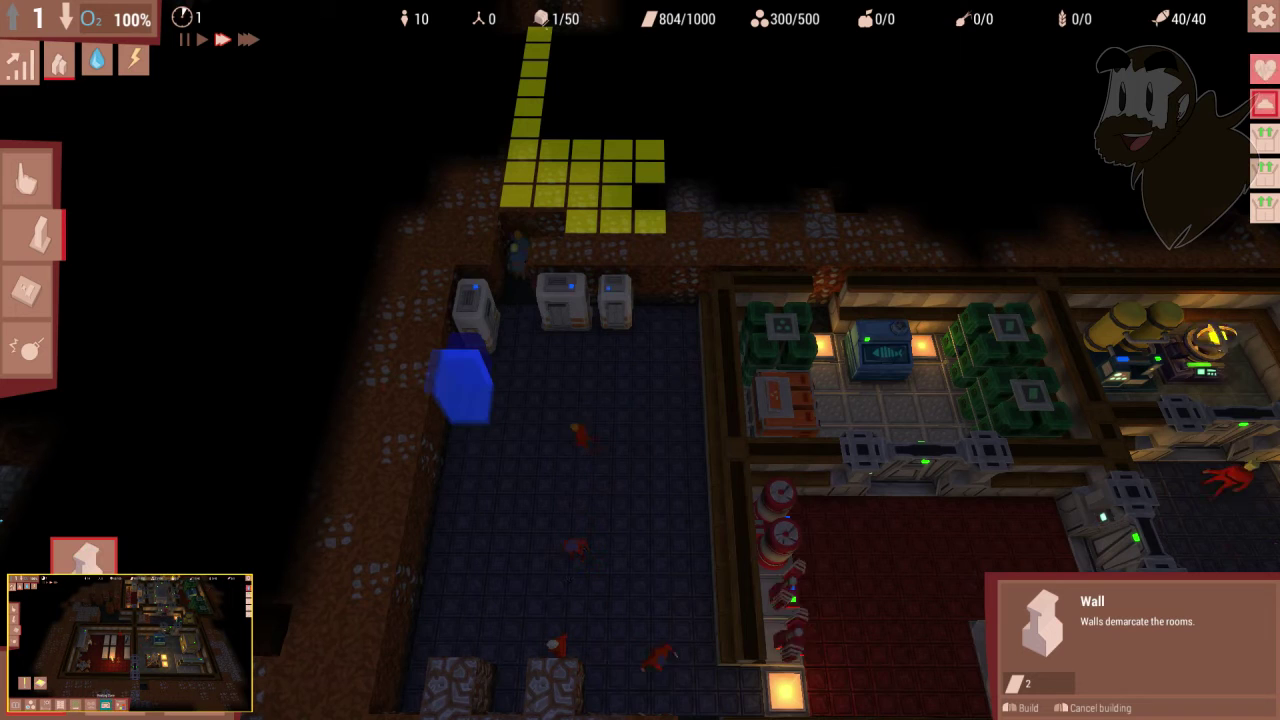
{"action": "left_click", "coordinate": [460, 385]}
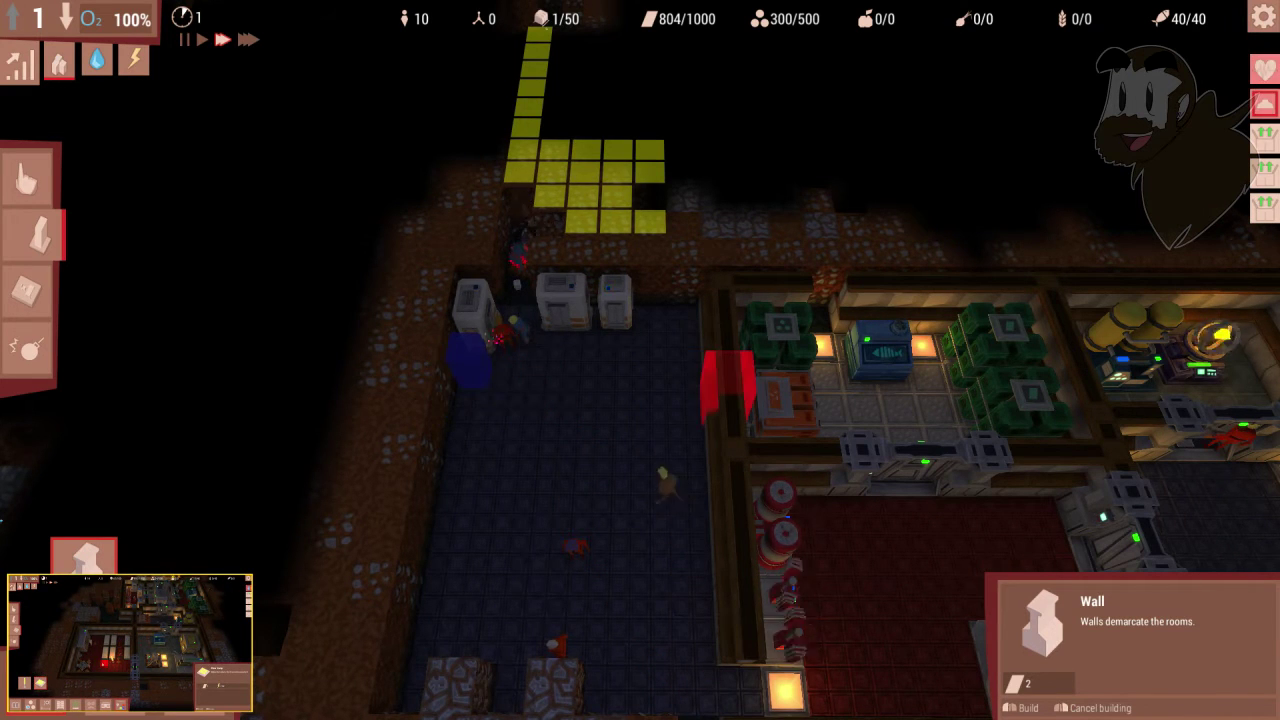
{"action": "left_click_drag", "start_coordinate": [725, 385], "coordinate": [570, 385]}
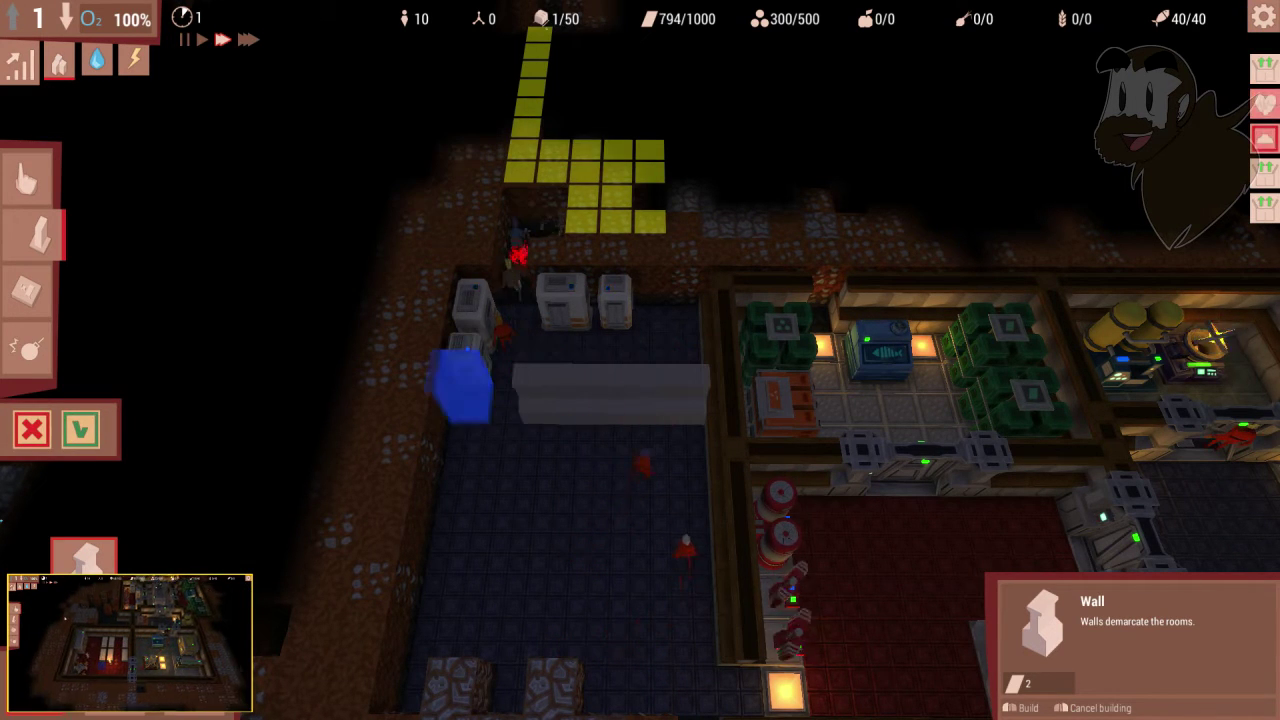
{"action": "left_click", "coordinate": [460, 385]}
{"action": "key", "text": "a"}
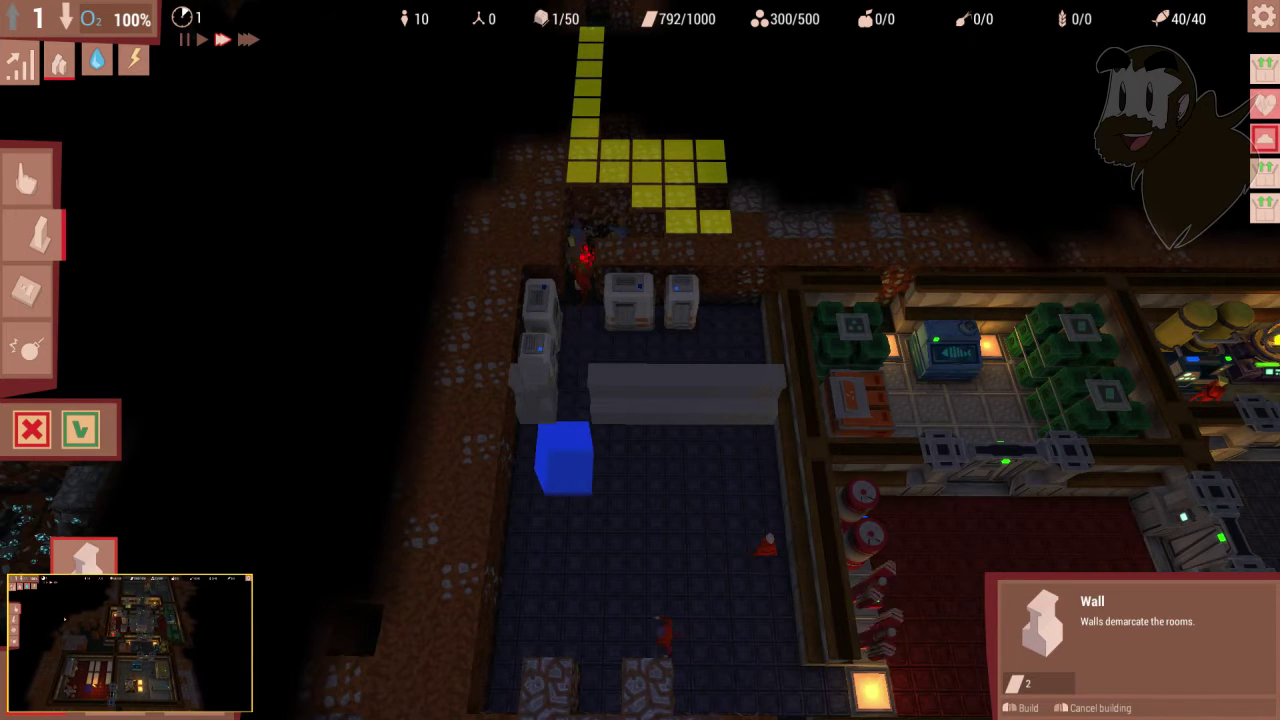
{"action": "key", "text": "a"}
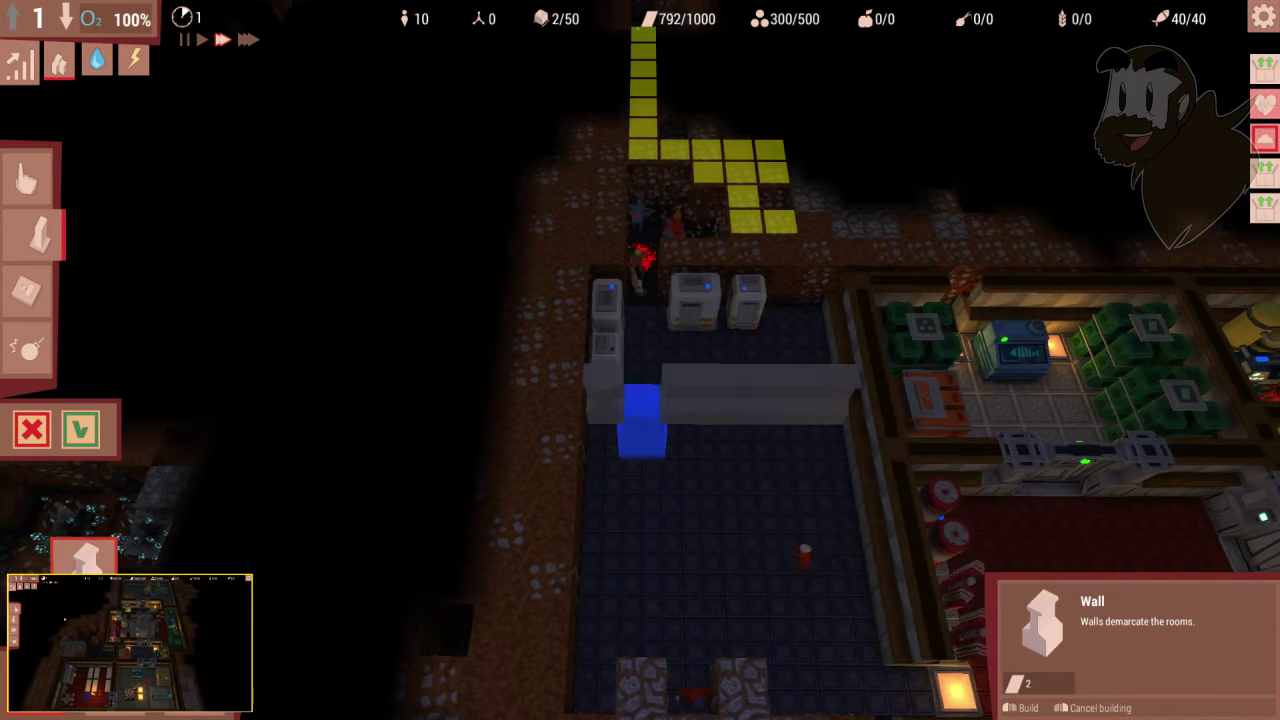
{"action": "left_click", "coordinate": [645, 385]}
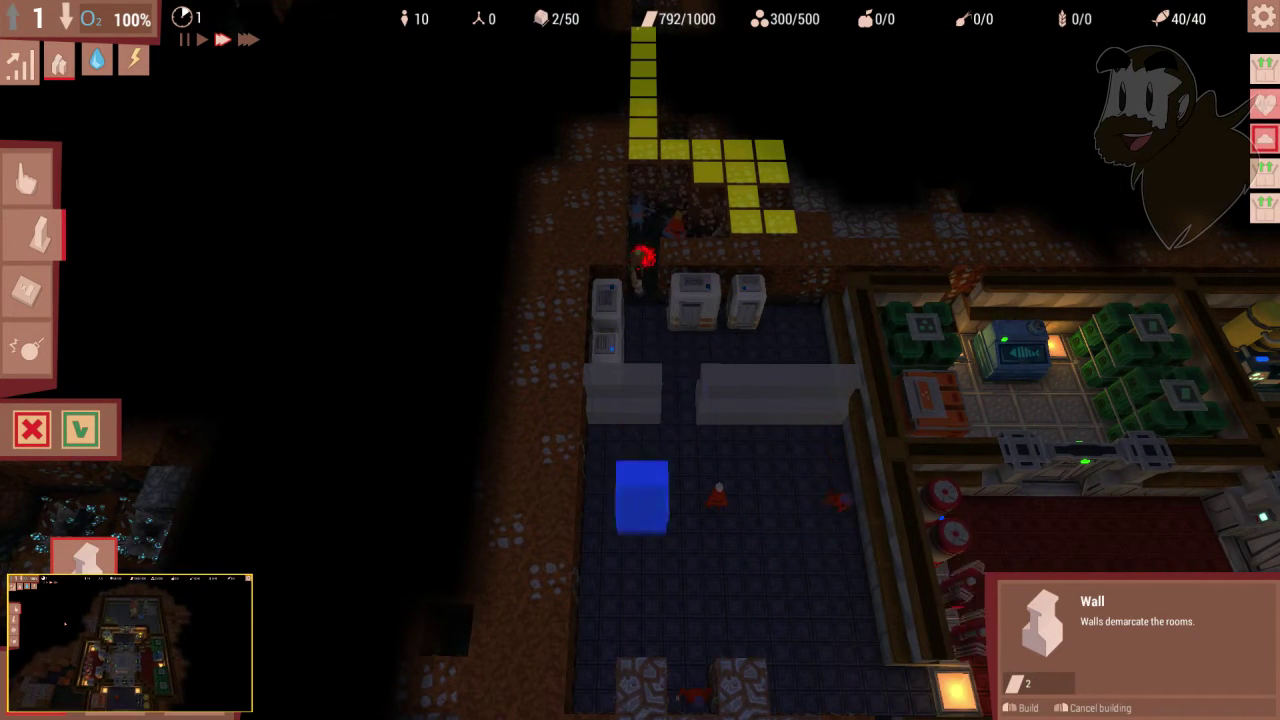
{"action": "scroll", "coordinate": [640, 360], "scroll_direction": "down", "scroll_amount": 2}
{"action": "scroll", "coordinate": [640, 360], "scroll_direction": "up", "scroll_amount": 2}
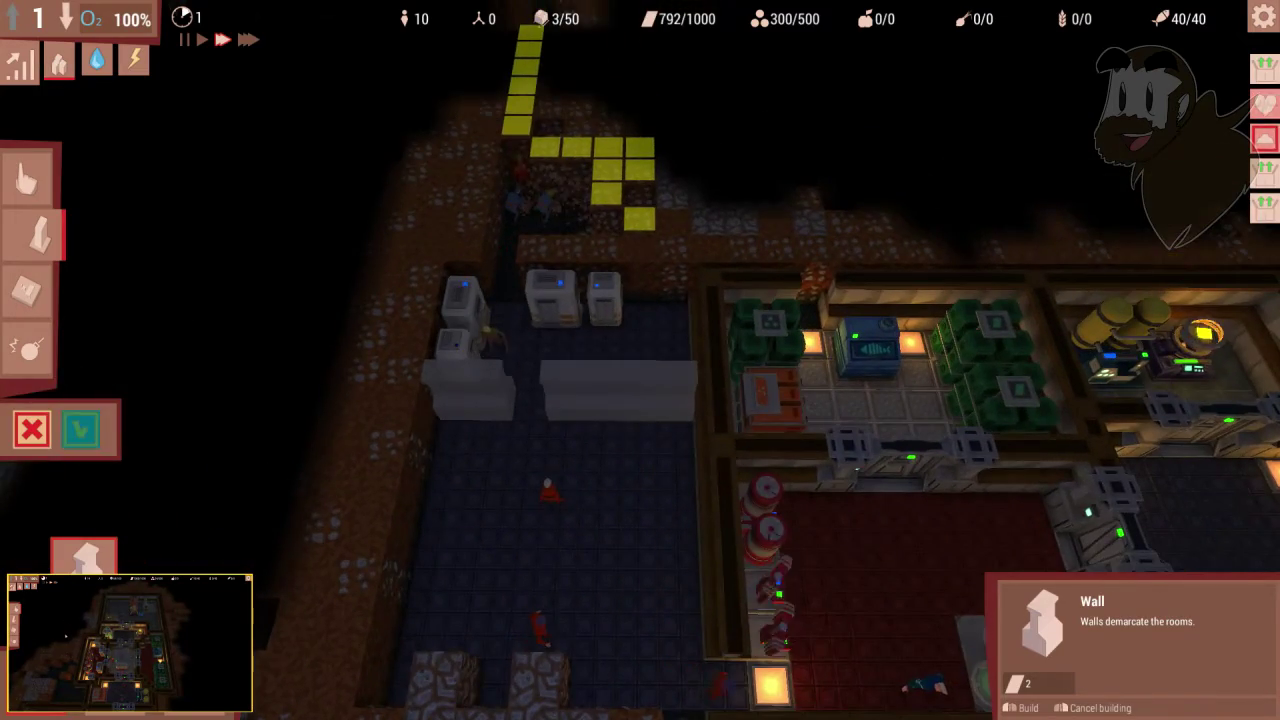
Step: Pan and rotate the view to look over the base's lower and upper rooms
{"action": "key", "text": "q"}
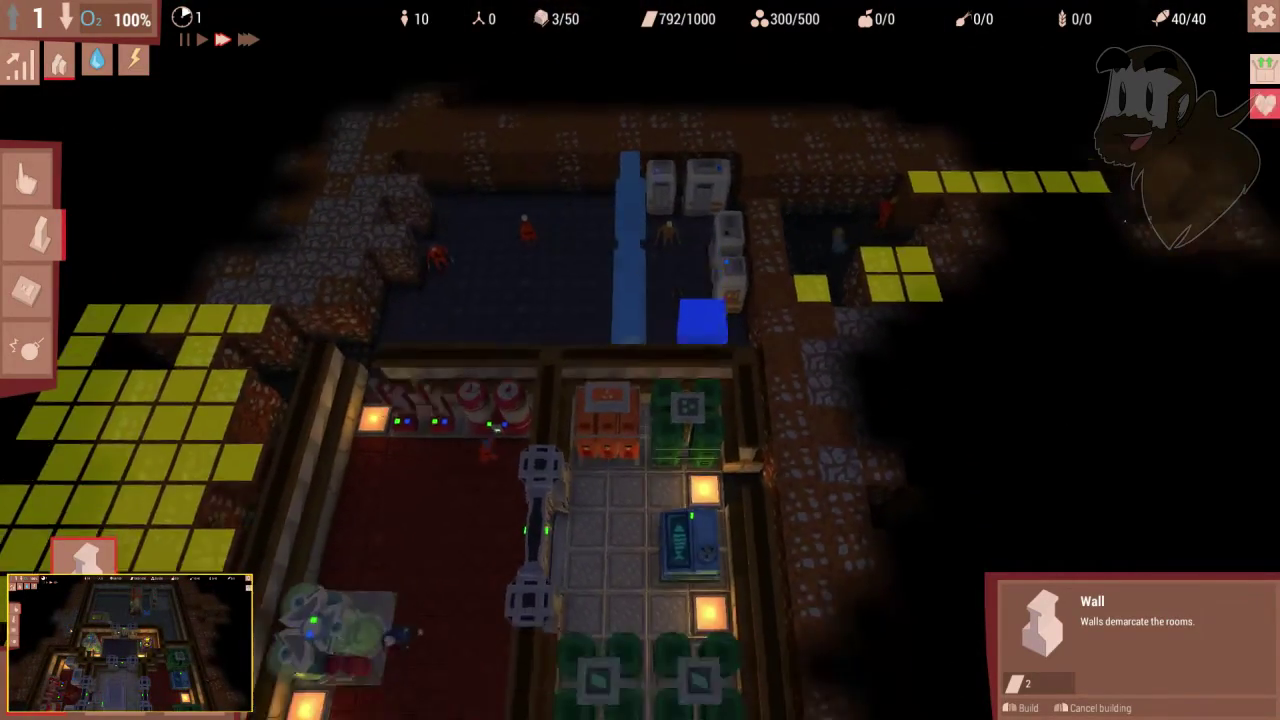
{"action": "key", "text": "s"}
{"action": "key", "text": "w"}
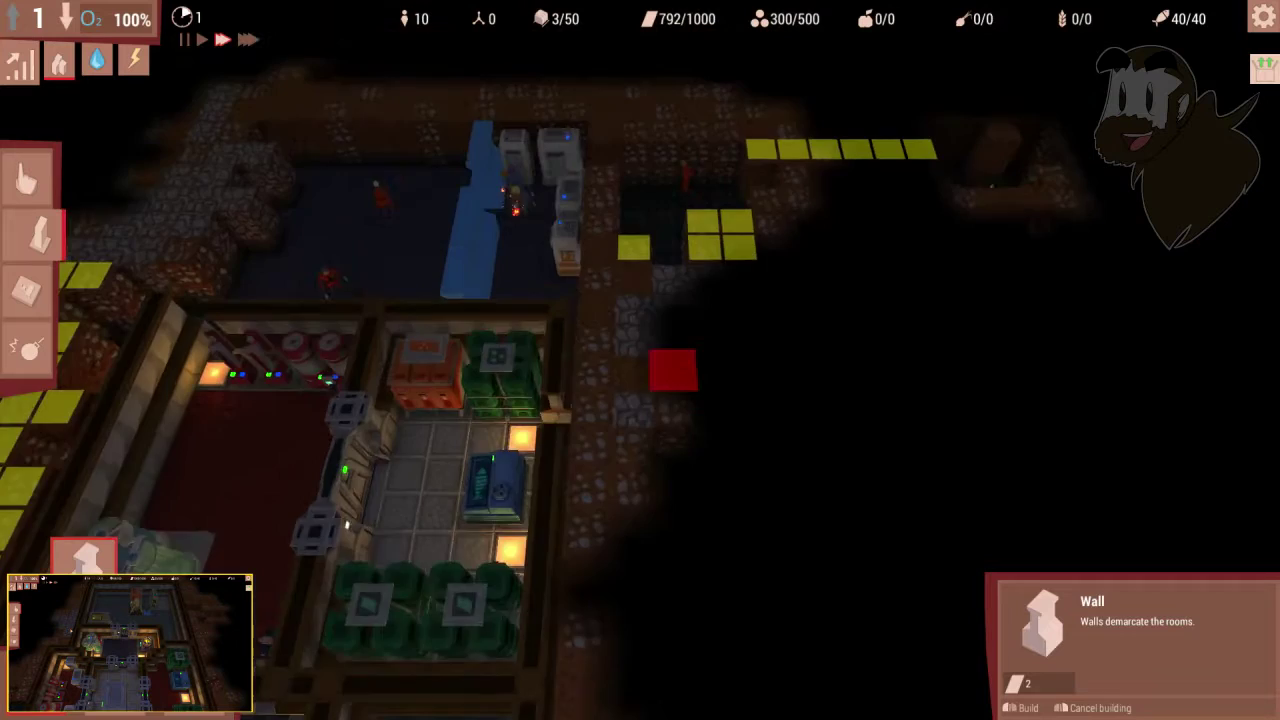
{"action": "key", "text": "w"}
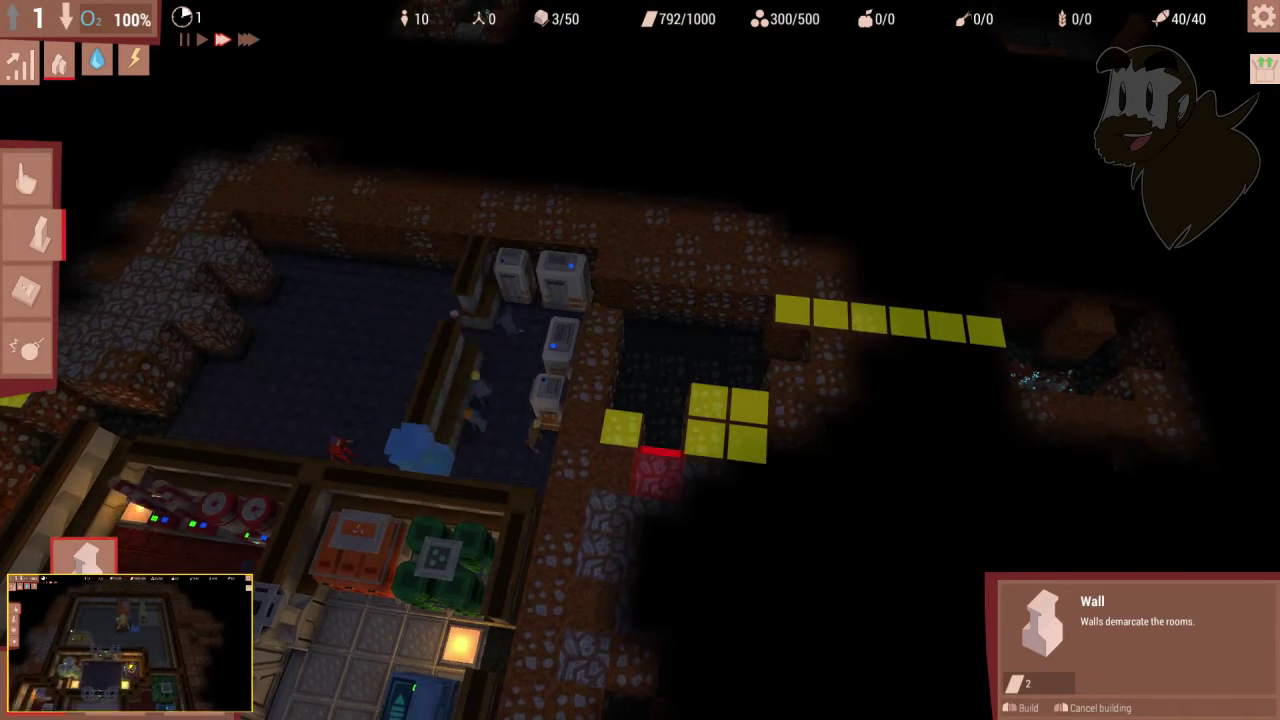
{"action": "key", "text": "e"}
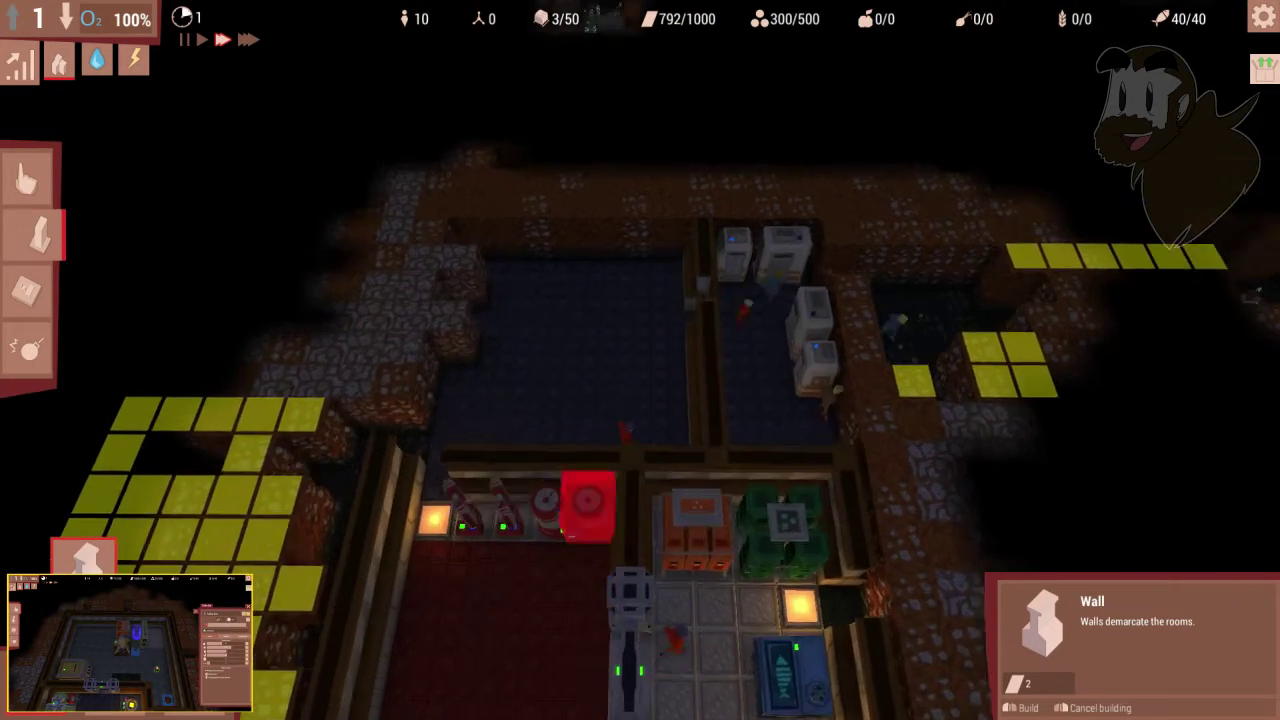
{"action": "key", "text": "w"}
{"action": "key", "text": "s"}
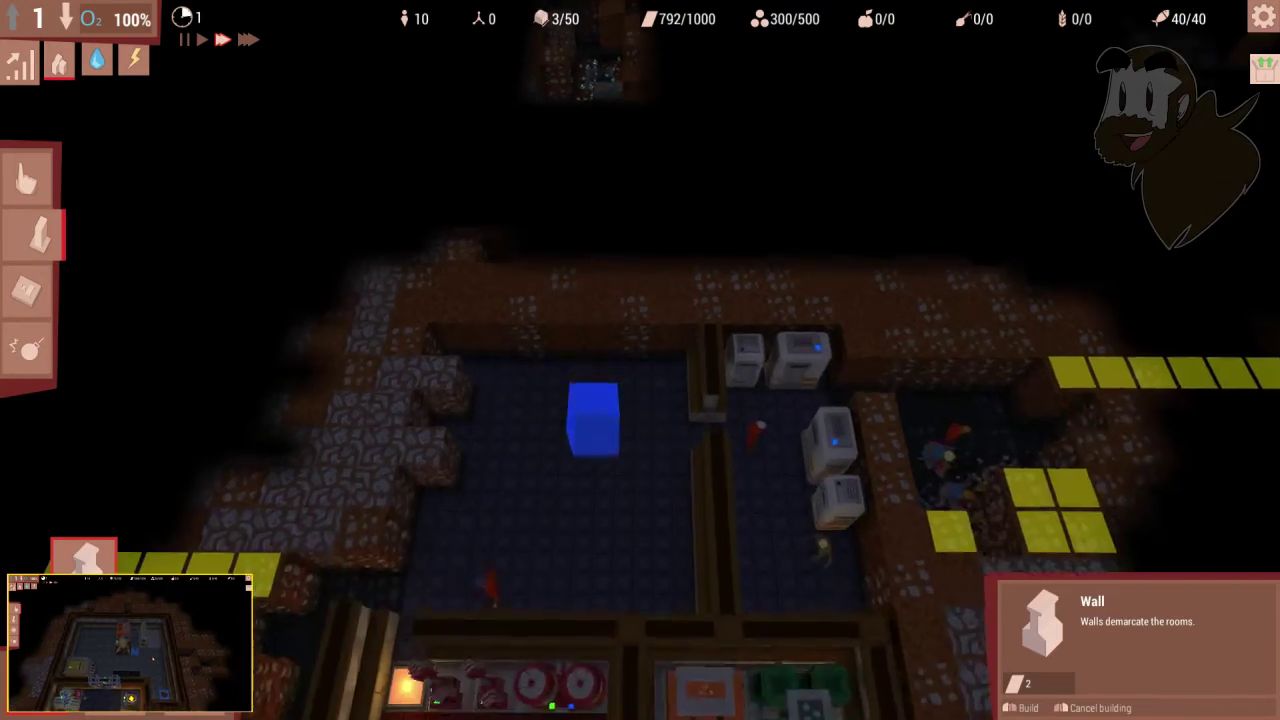
{"action": "key", "text": "s"}
{"action": "key", "text": "s"}
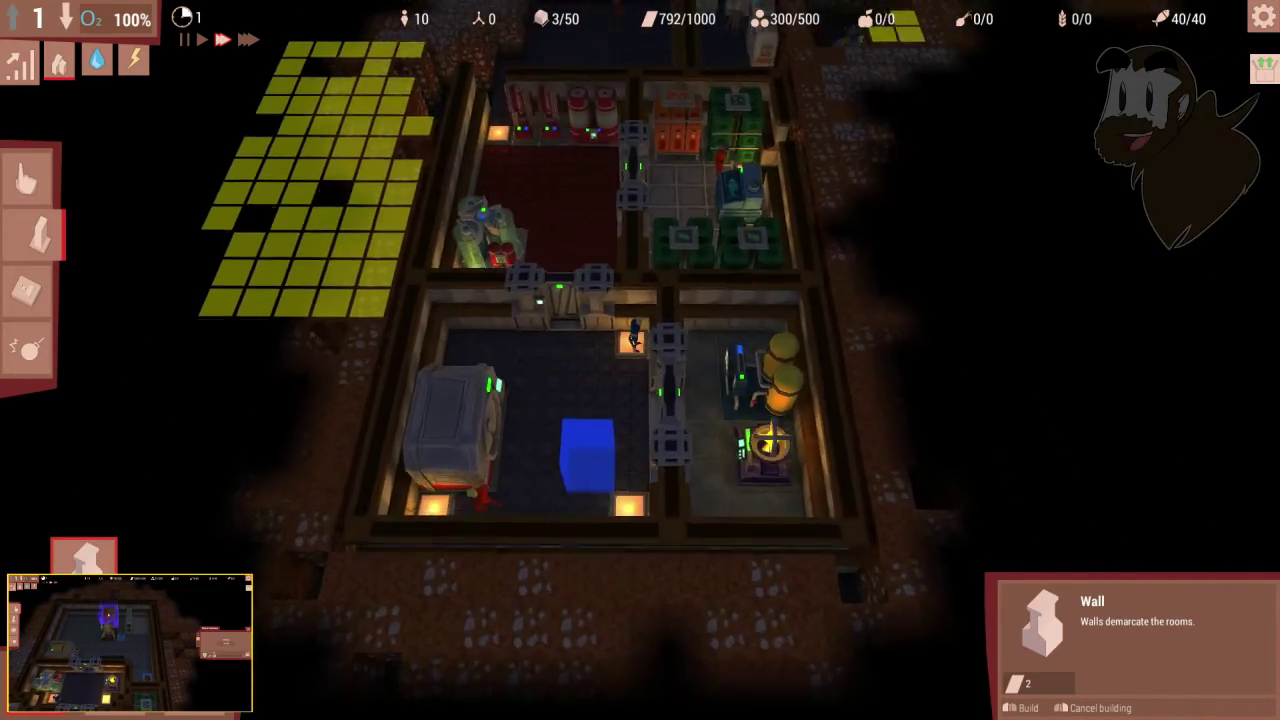
{"action": "key", "text": "w"}
{"action": "key", "text": "w"}
{"action": "key", "text": "w"}
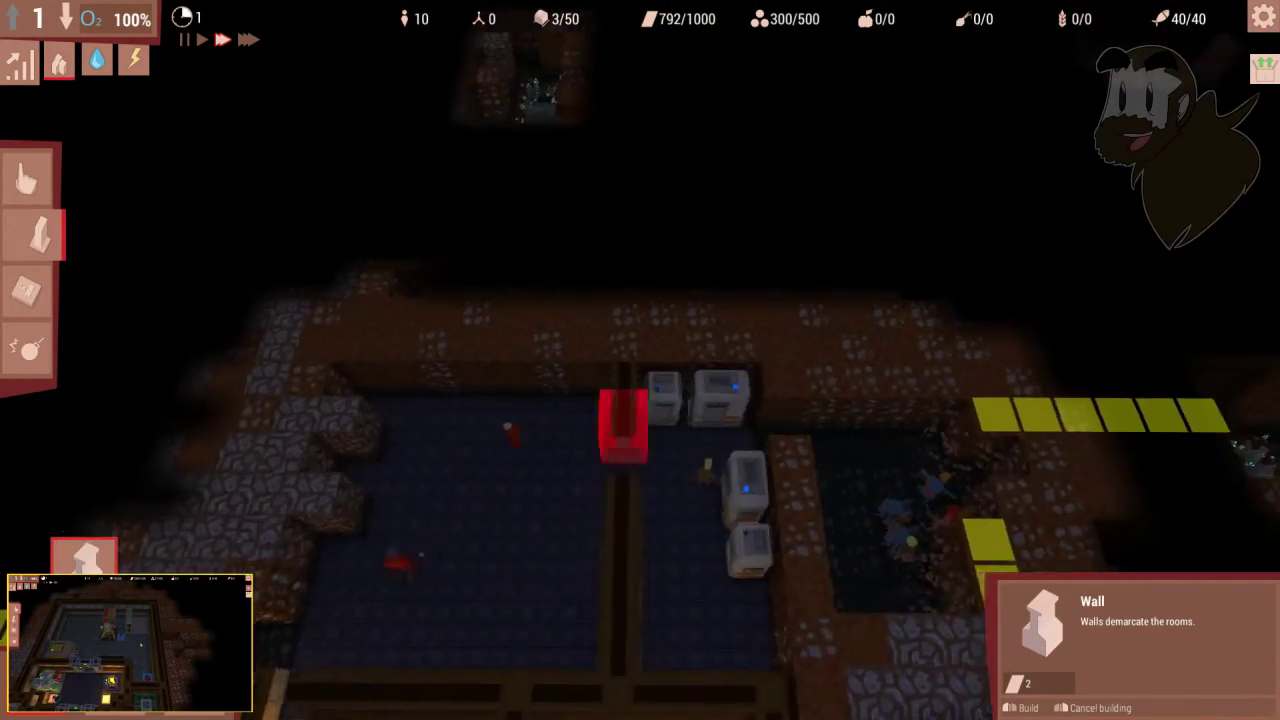
Step: Inspect the tunnel being dug beside the storage room, then cancel wall placement
{"action": "key", "text": "a"}
{"action": "key", "text": "w"}
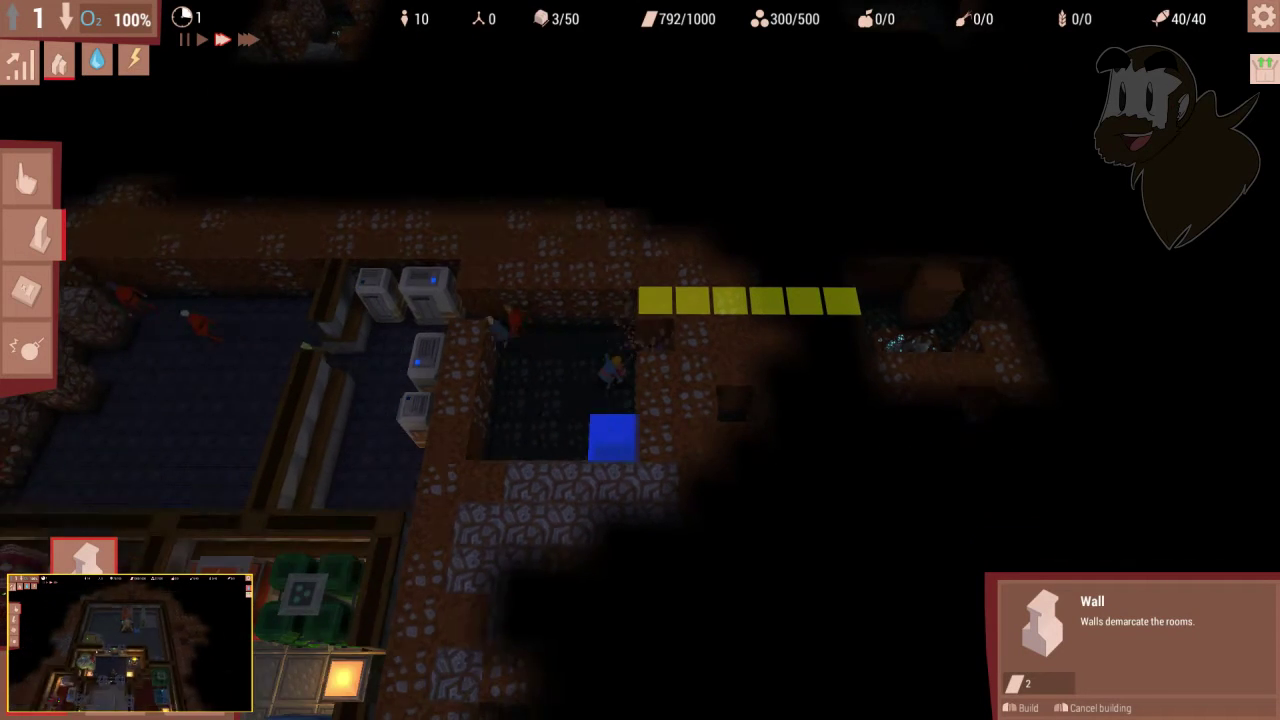
{"action": "key", "text": "w"}
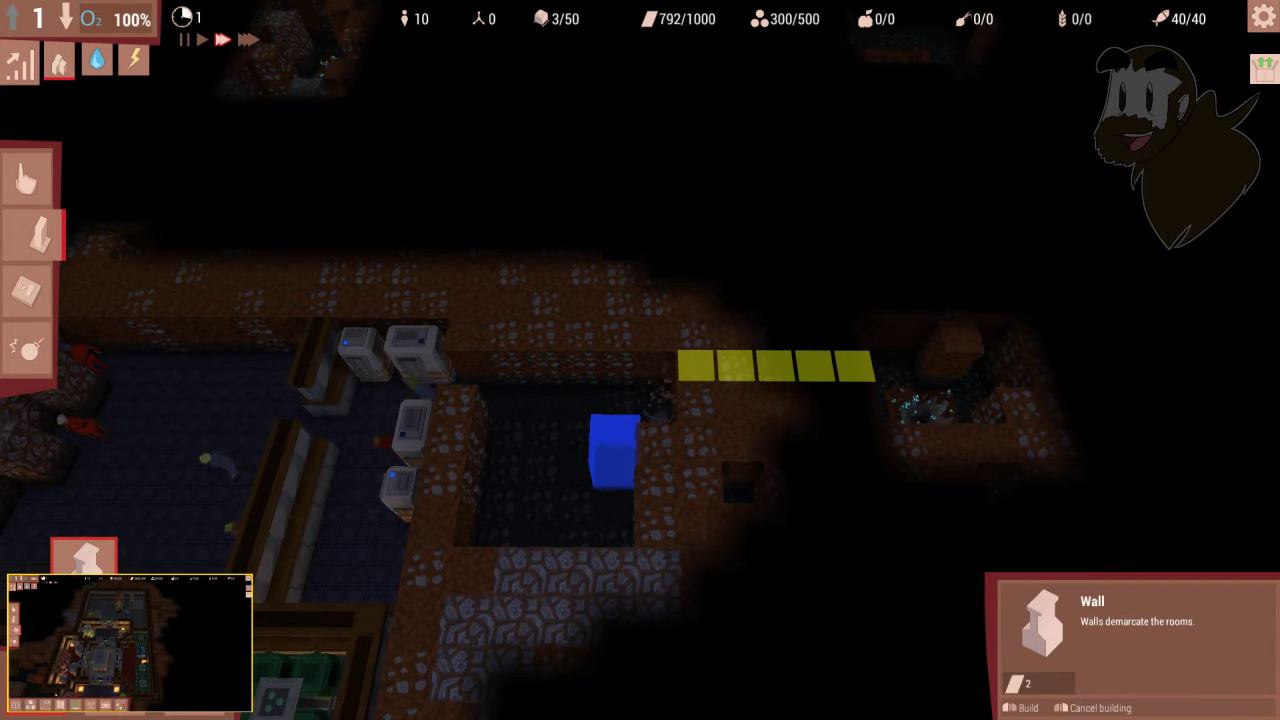
{"action": "key", "text": "a"}
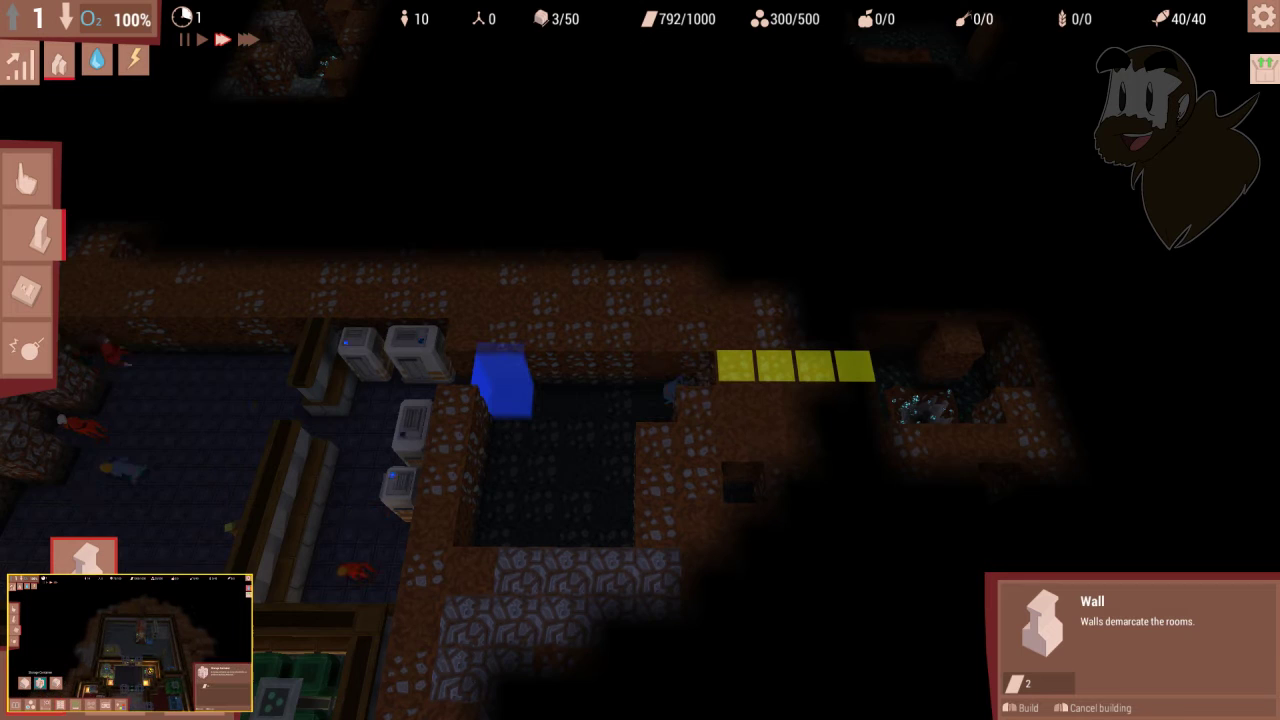
{"action": "key", "text": "d"}
{"action": "key", "text": "s"}
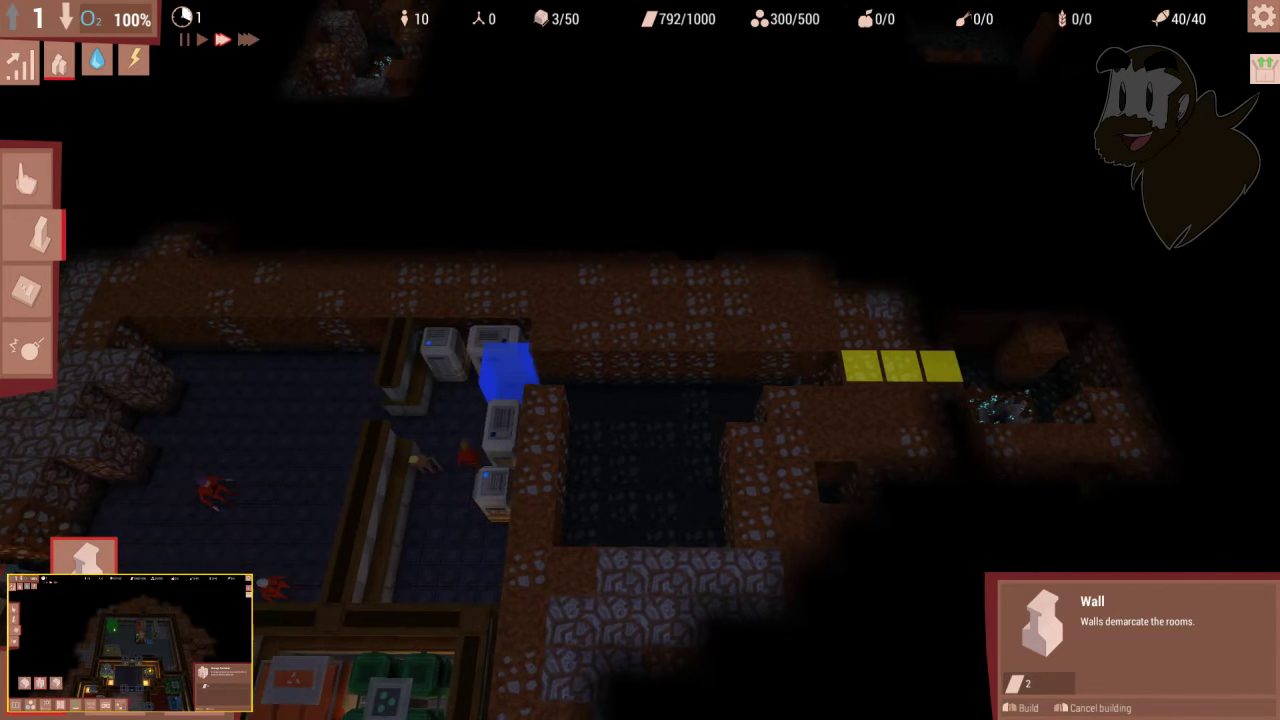
{"action": "key", "text": "a"}
{"action": "scroll", "coordinate": [640, 400], "scroll_direction": "up", "scroll_amount": 3}
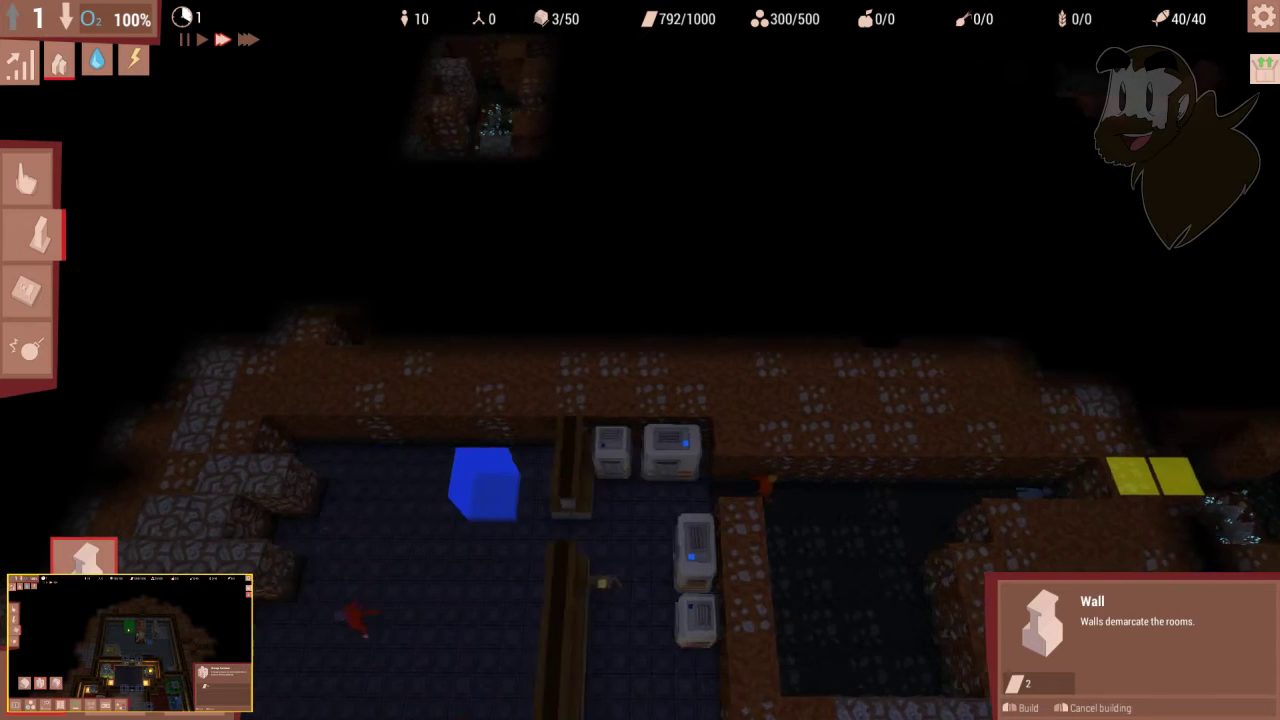
{"action": "key", "text": "s"}
{"action": "key", "text": "w"}
{"action": "key", "text": "d"}
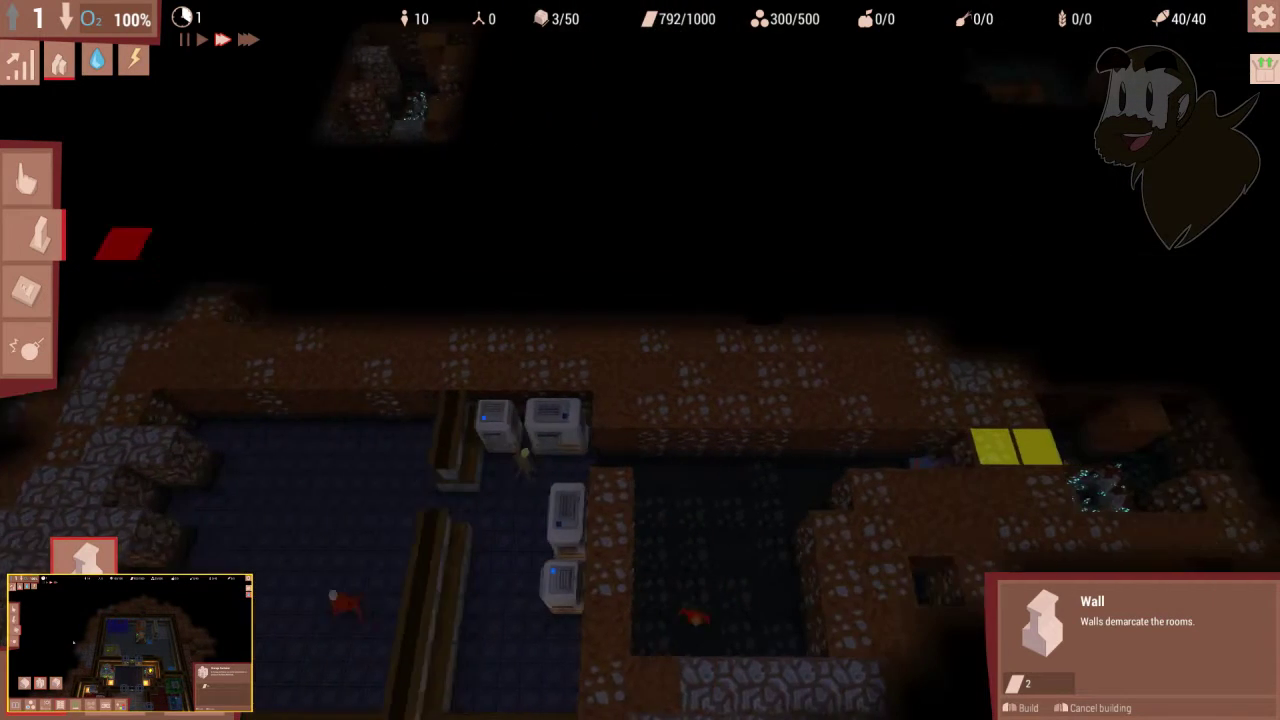
{"action": "key", "text": "a"}
{"action": "right_click", "coordinate": [640, 400]}
{"action": "key", "text": "w"}
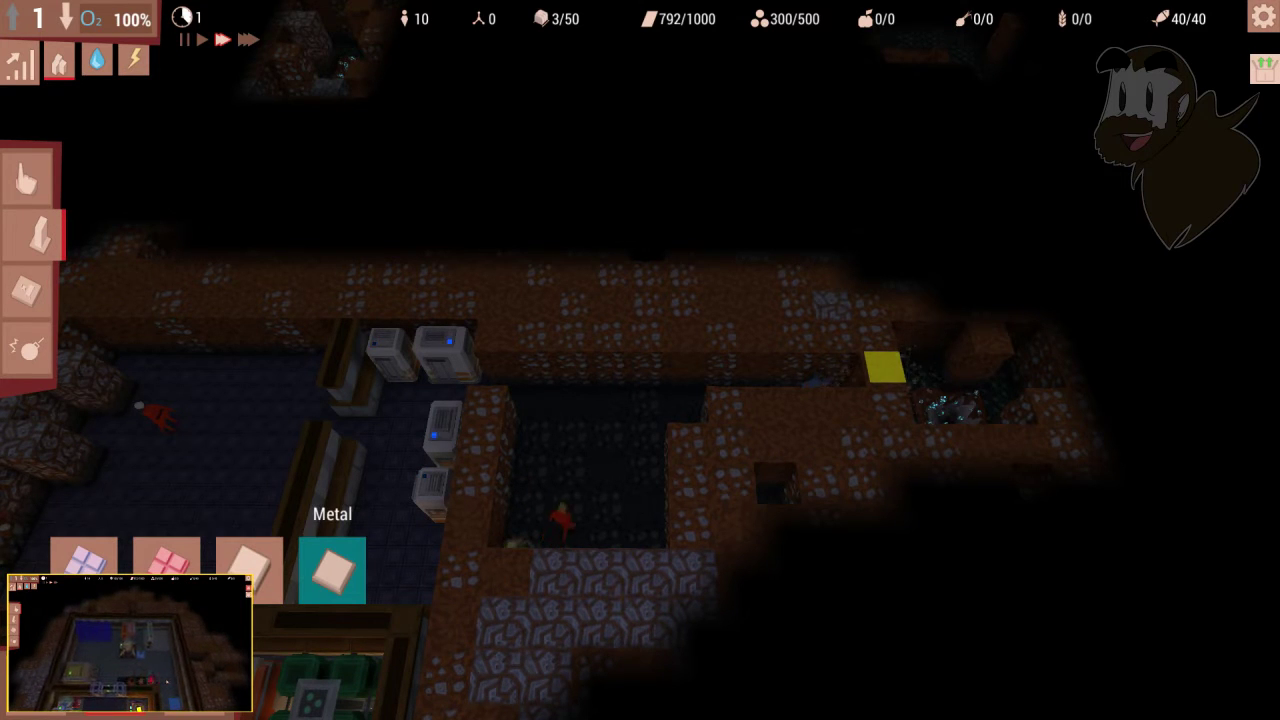
Step: Lay concrete floor tiles through the dug corridor, extending right toward the drill
{"action": "left_click", "coordinate": [249, 568]}
{"action": "left_click", "coordinate": [540, 400]}
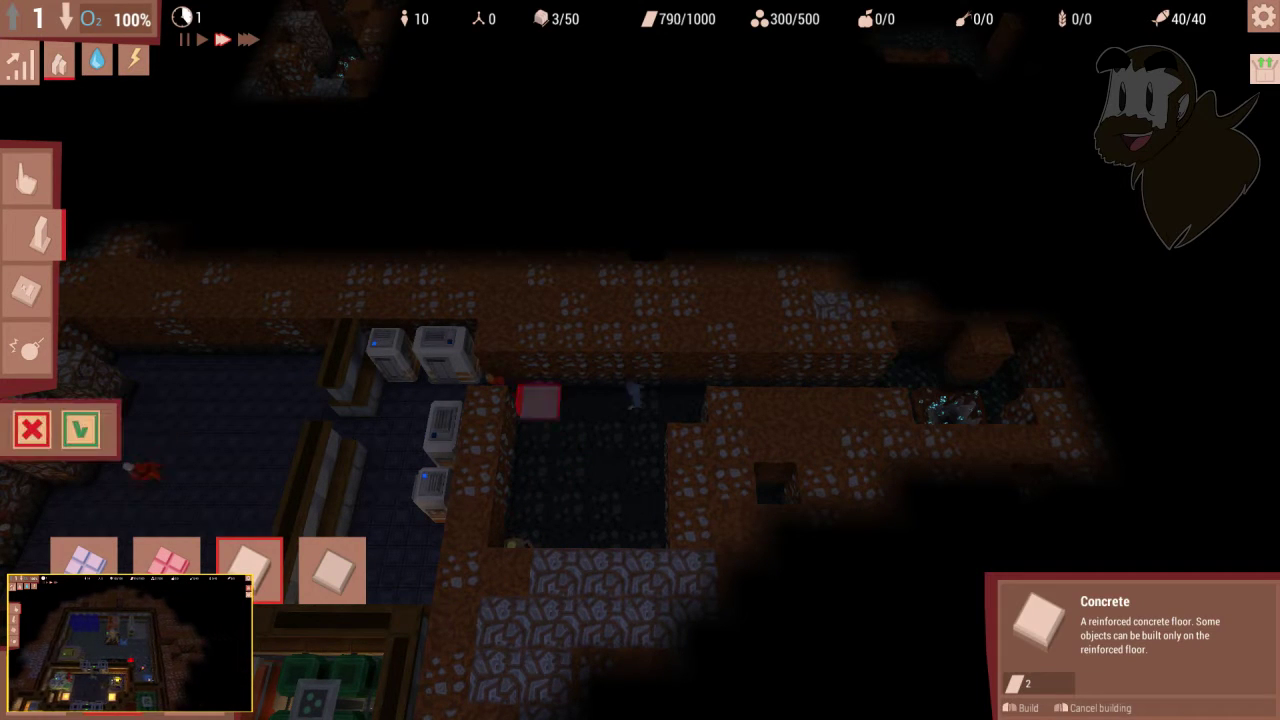
{"action": "left_click_drag", "start_coordinate": [530, 530], "coordinate": [610, 402]}
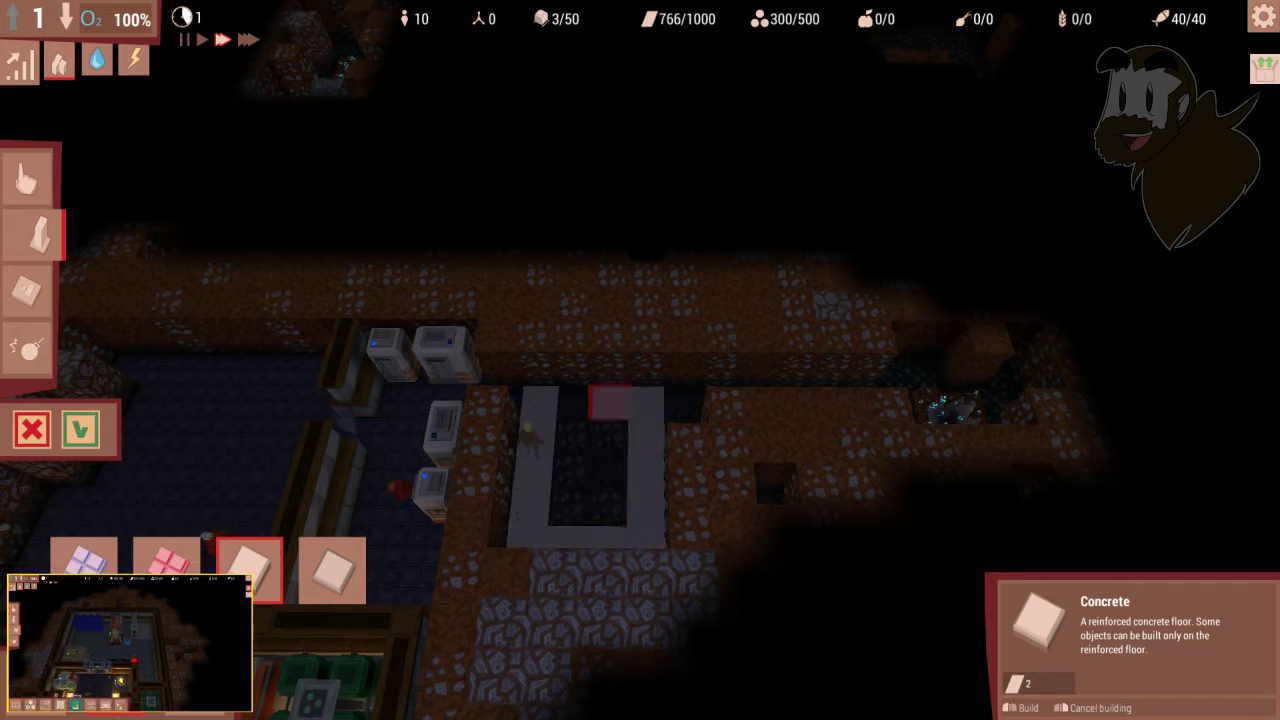
{"action": "left_click", "coordinate": [610, 435]}
{"action": "scroll", "coordinate": [640, 400], "scroll_direction": "down", "scroll_amount": 3}
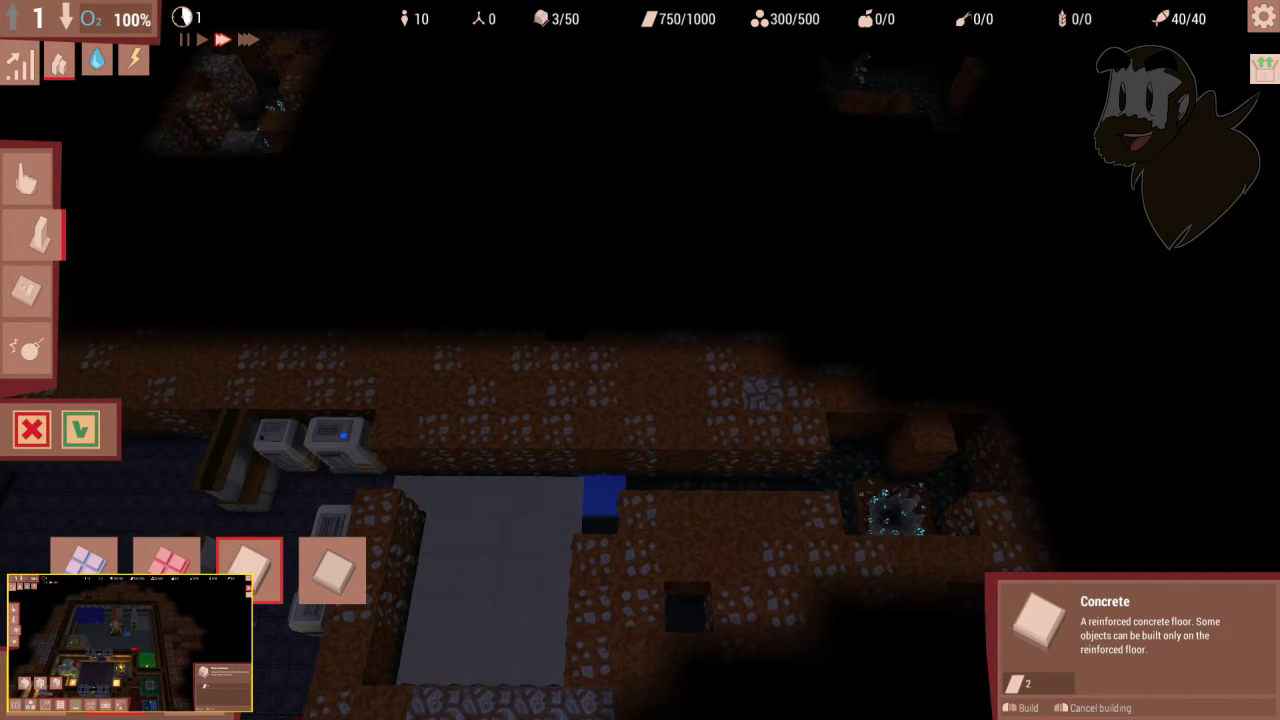
{"action": "left_click_drag", "start_coordinate": [640, 483], "coordinate": [870, 460]}
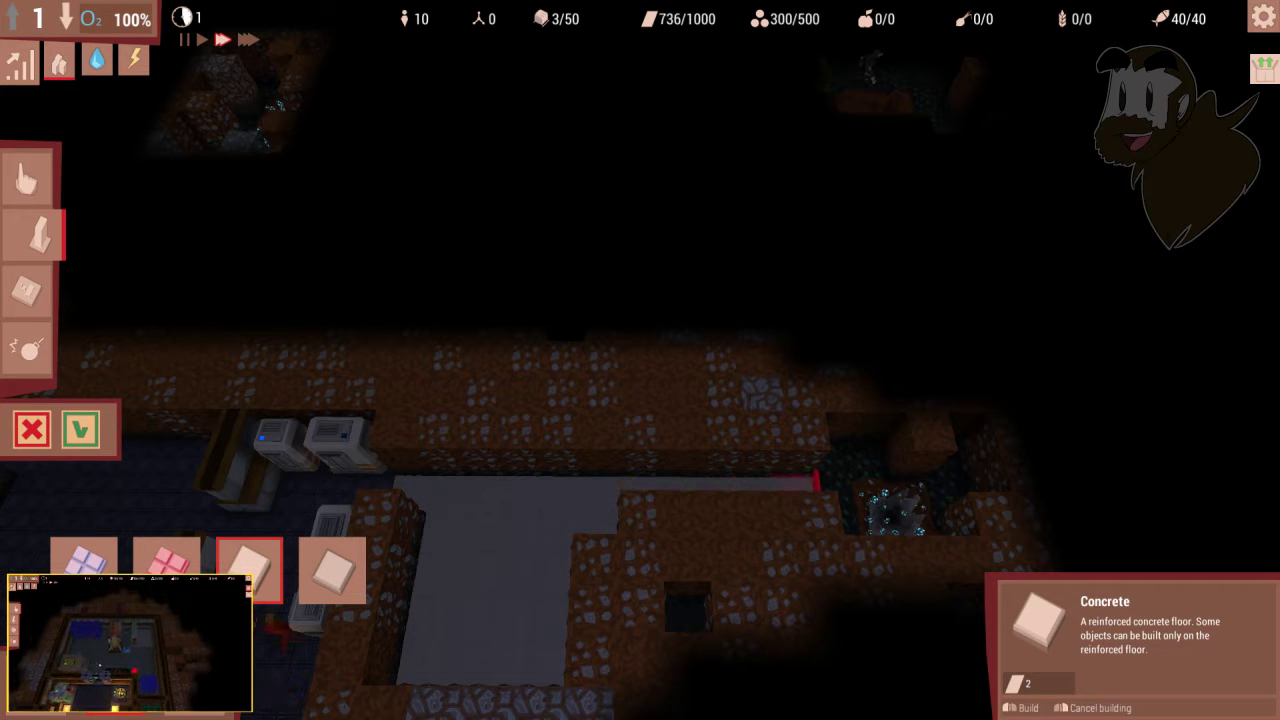
{"action": "scroll", "coordinate": [640, 400], "scroll_direction": "right", "scroll_amount": 3}
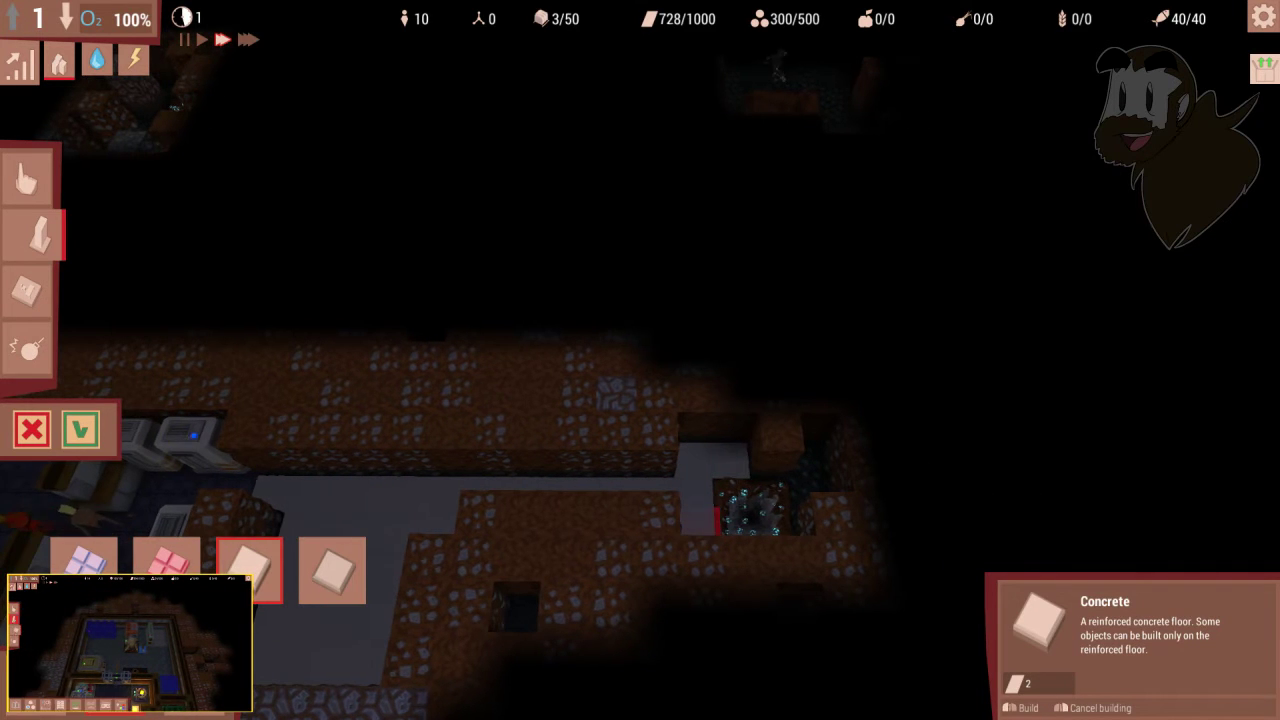
{"action": "left_click_drag", "start_coordinate": [760, 500], "coordinate": [640, 400]}
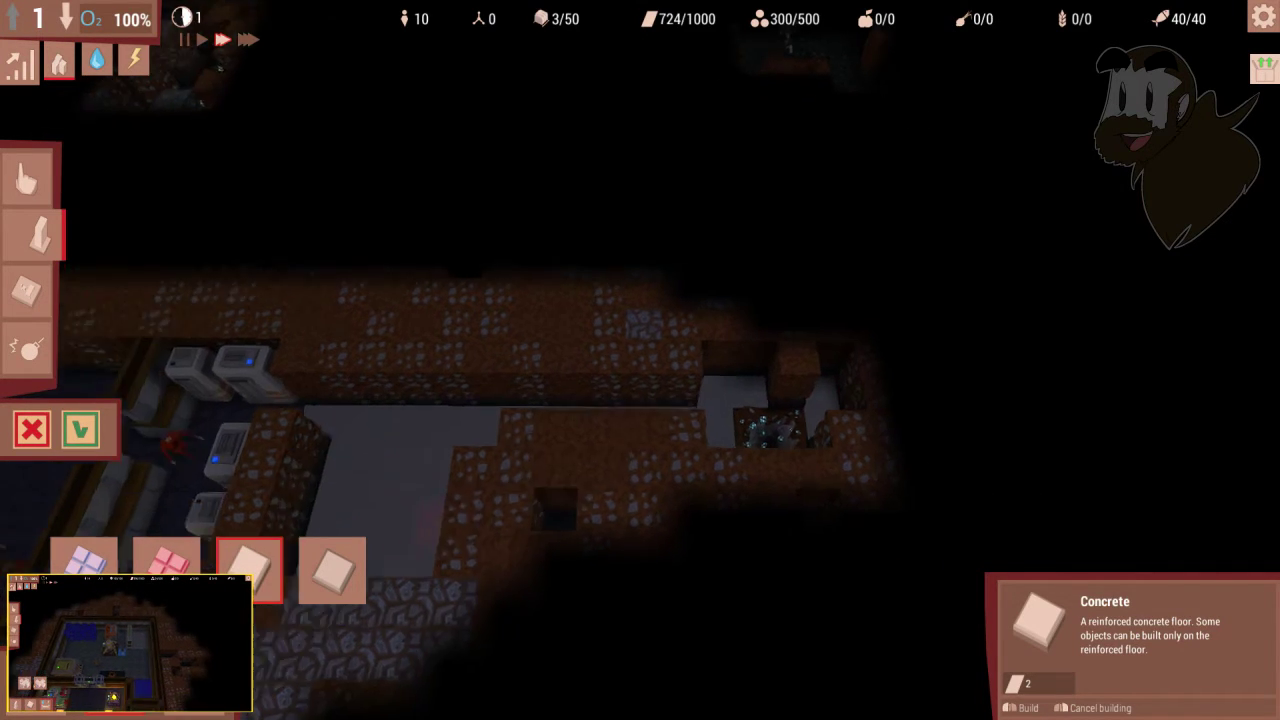
{"action": "scroll", "coordinate": [771, 447], "scroll_direction": "down", "scroll_amount": 3}
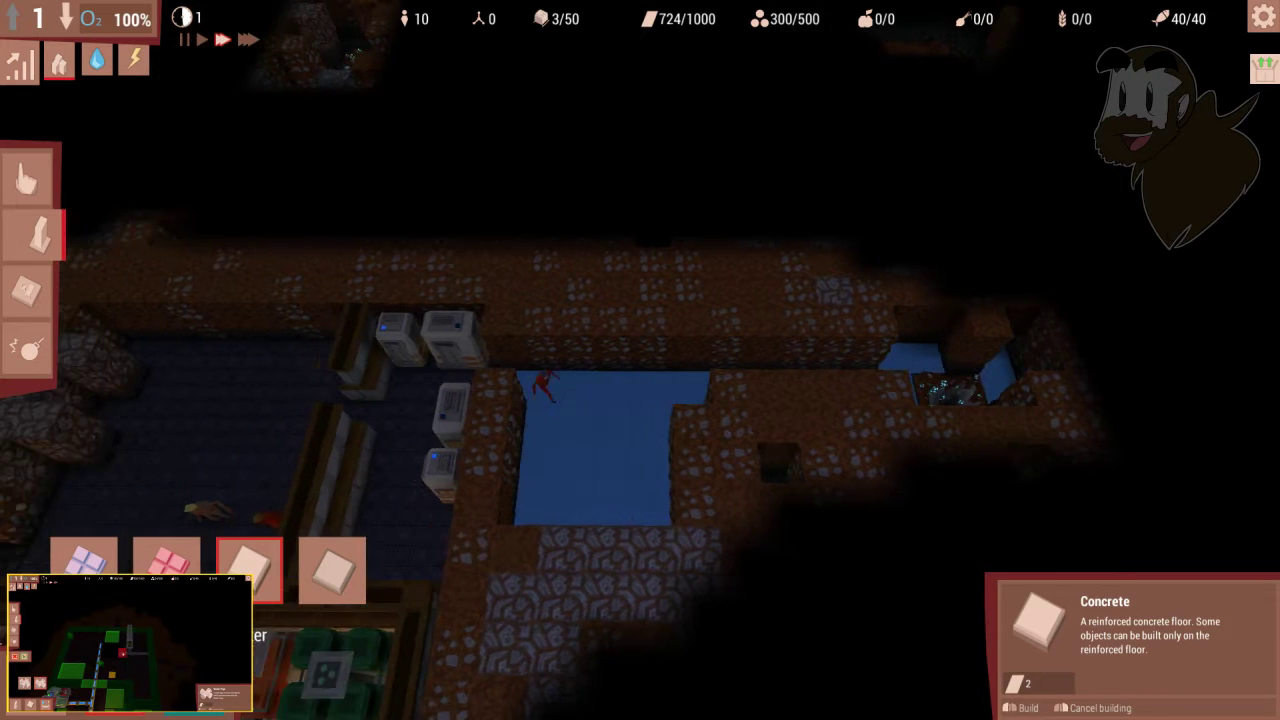
{"action": "scroll", "coordinate": [771, 447], "scroll_direction": "down", "scroll_amount": 3}
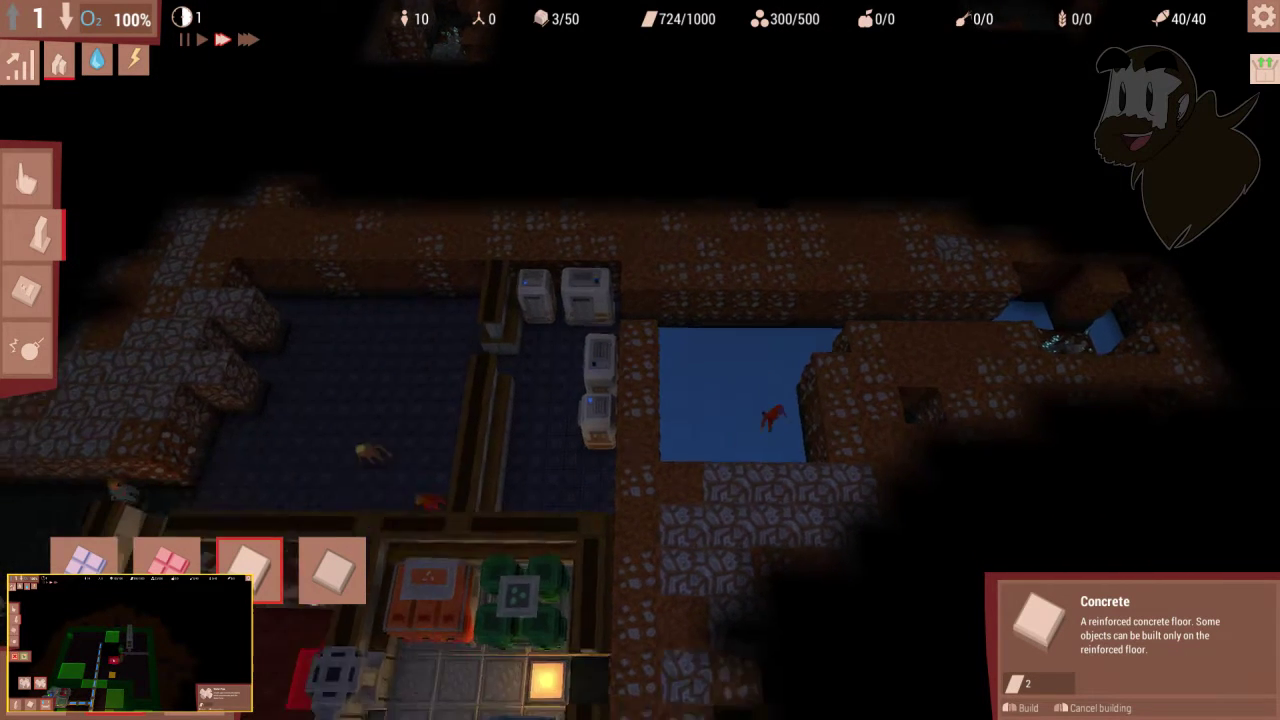
{"action": "scroll", "coordinate": [640, 400], "scroll_direction": "down", "scroll_amount": 3}
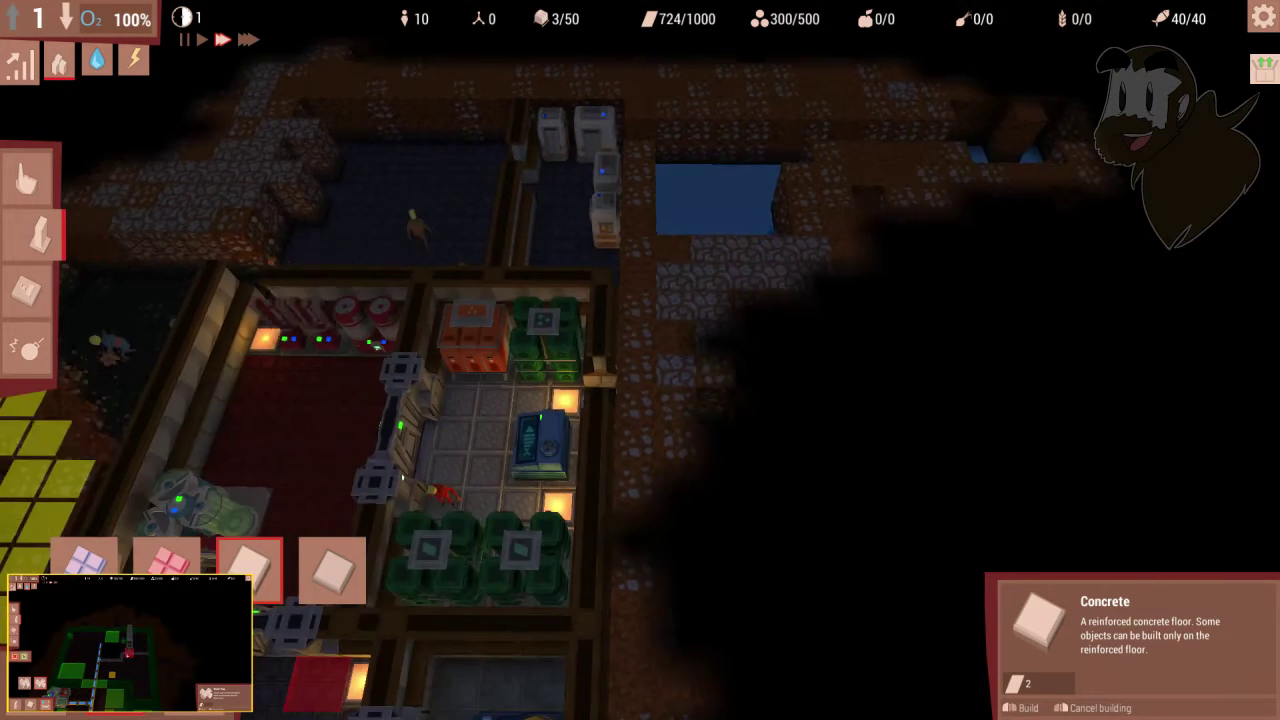
{"action": "scroll", "coordinate": [640, 400], "scroll_direction": "up", "scroll_amount": 3}
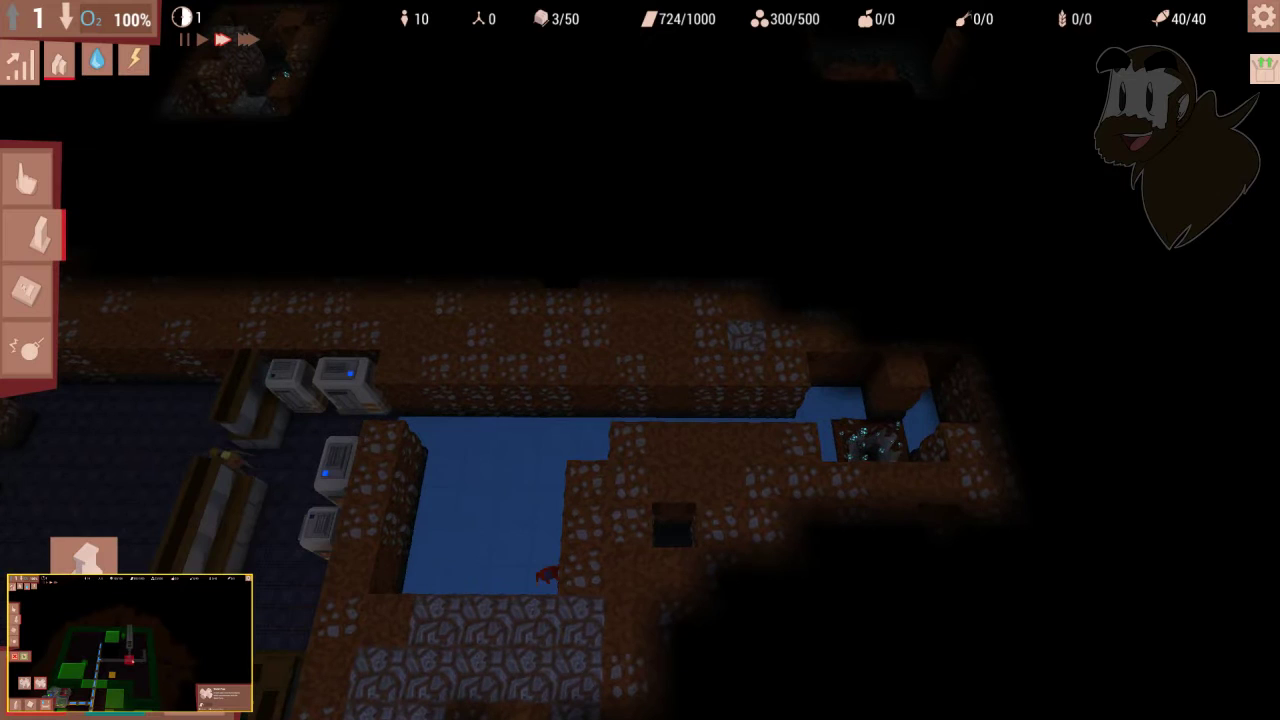
Step: Lay a water pipe piece beside the water tanks
{"action": "left_click_drag", "start_coordinate": [500, 480], "coordinate": [680, 480]}
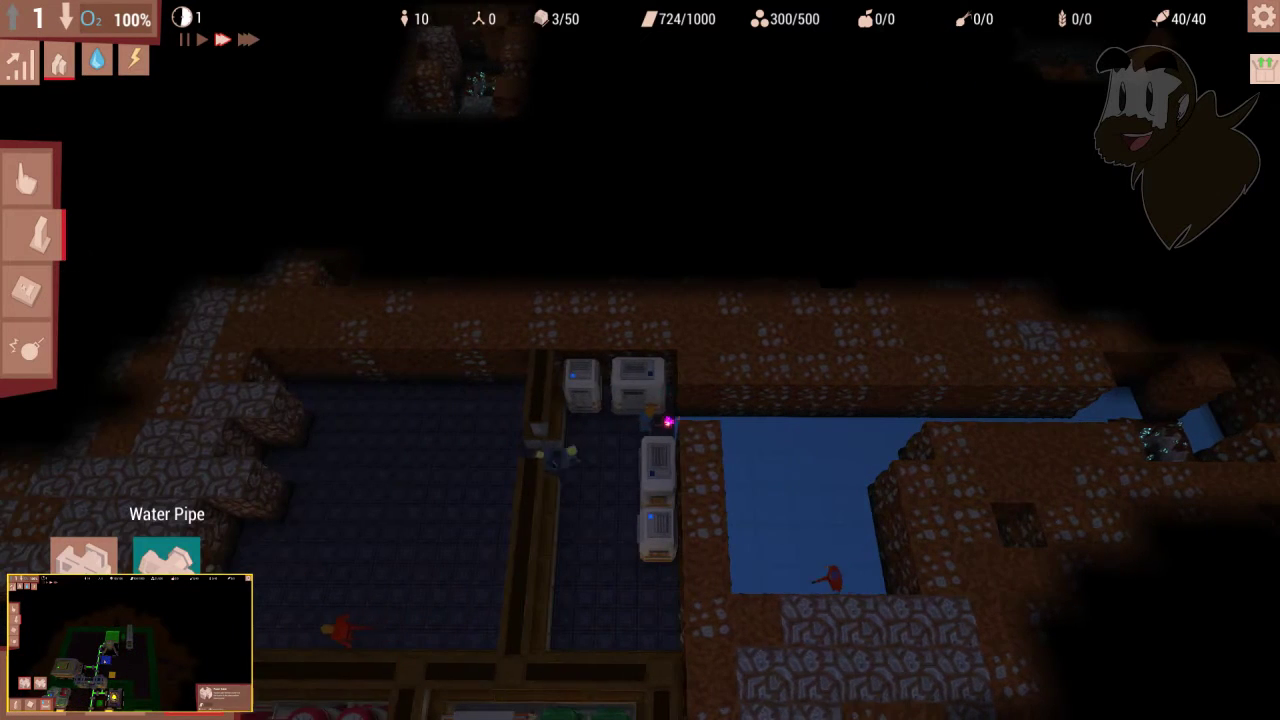
{"action": "key", "text": "3"}
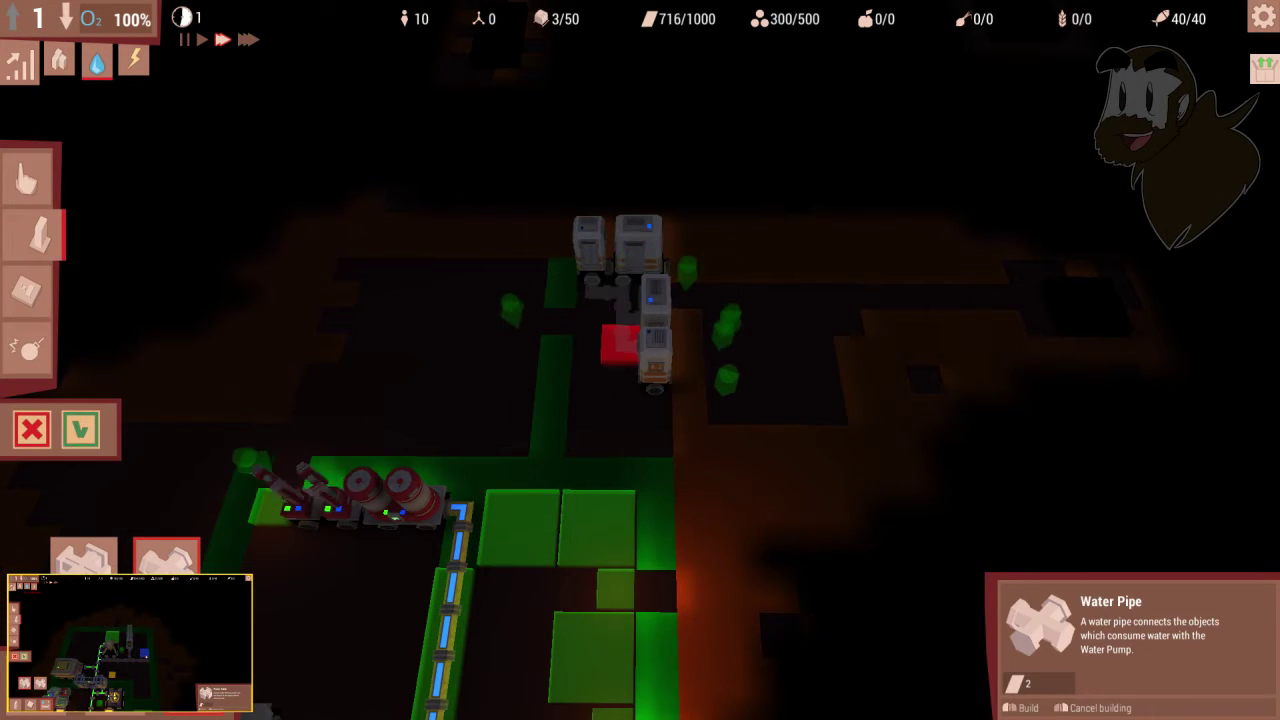
{"action": "left_click_drag", "start_coordinate": [640, 450], "coordinate": [560, 550]}
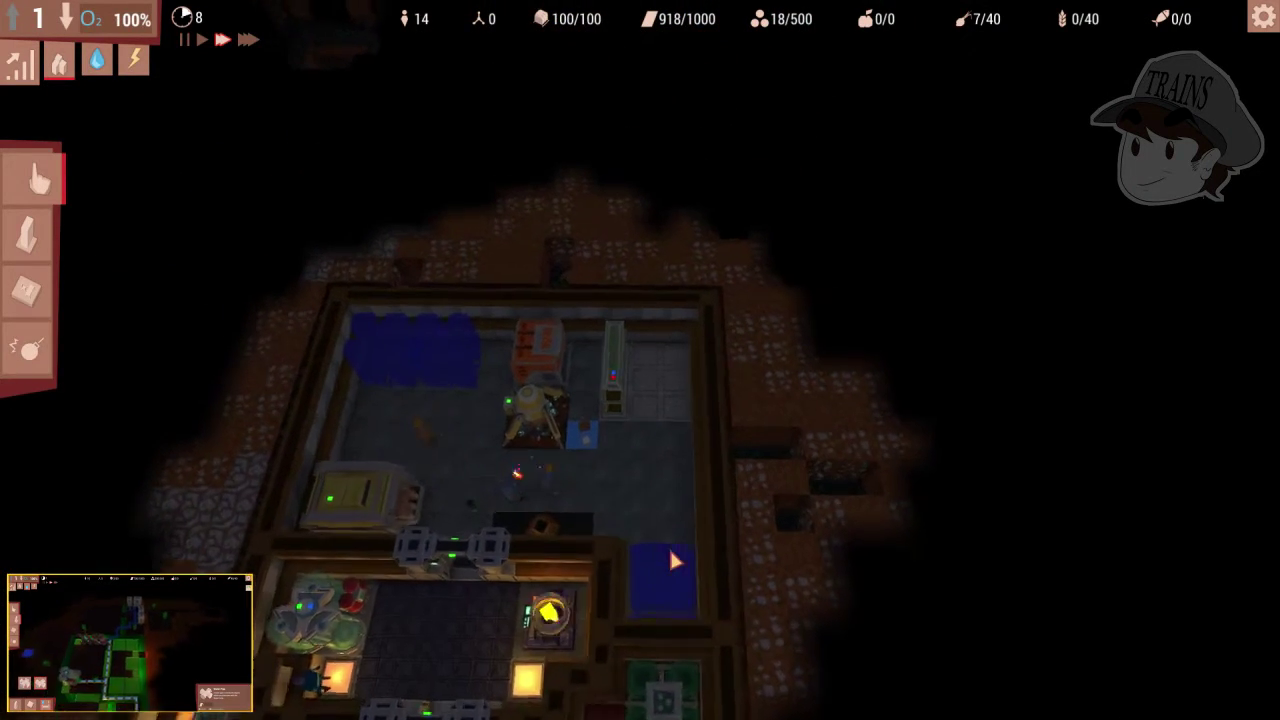
Step: Place a Vegetable Patch along the room's right wall
{"action": "left_click", "coordinate": [30, 292]}
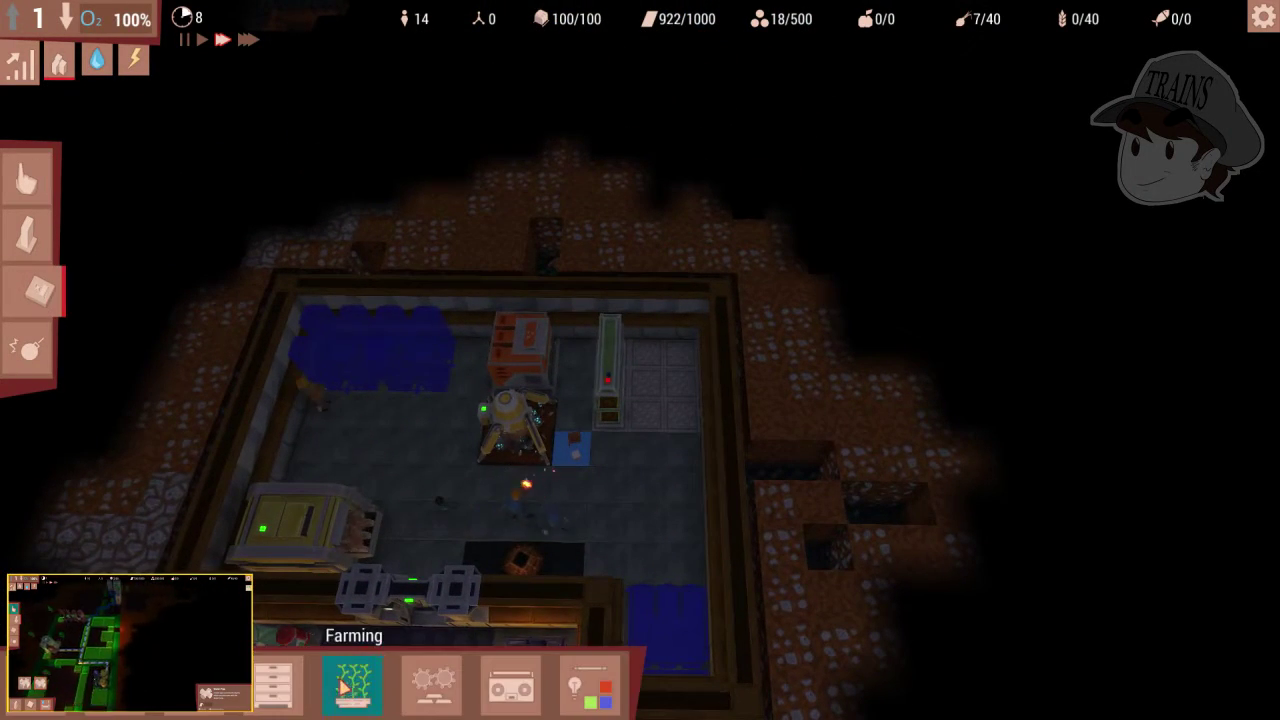
{"action": "left_click", "coordinate": [348, 683]}
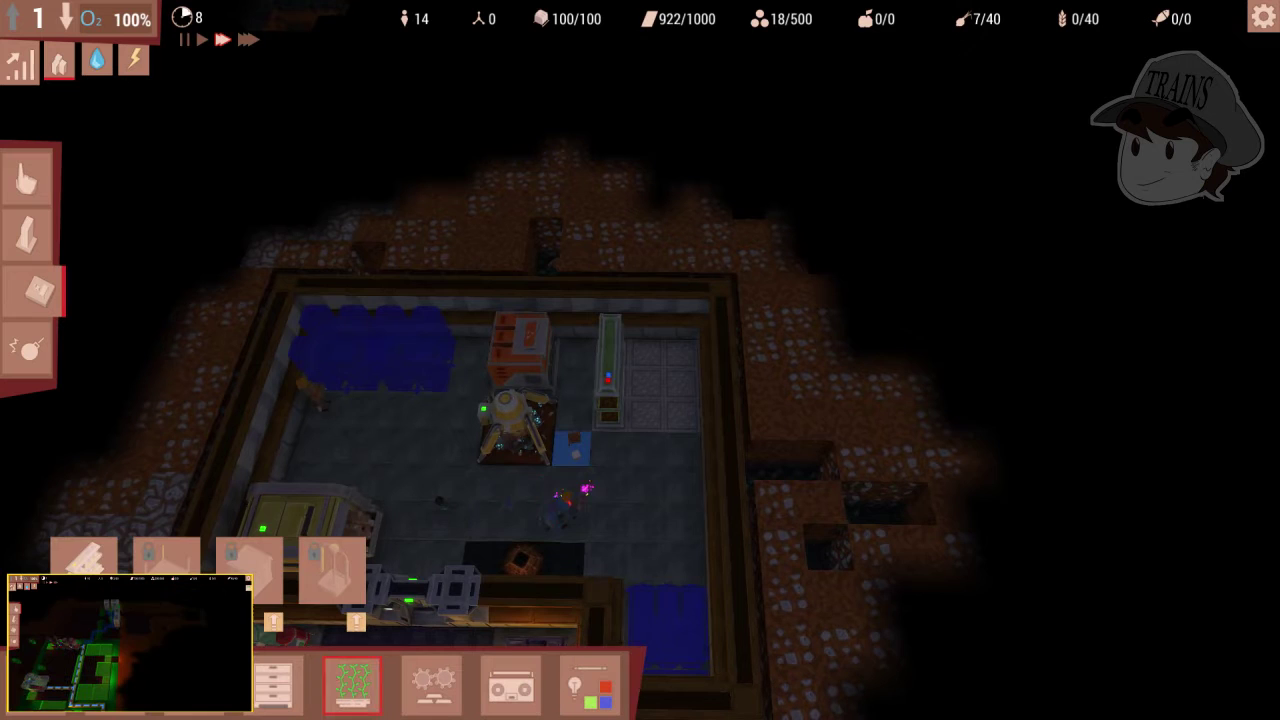
{"action": "left_click", "coordinate": [82, 556]}
{"action": "left_click", "coordinate": [679, 377]}
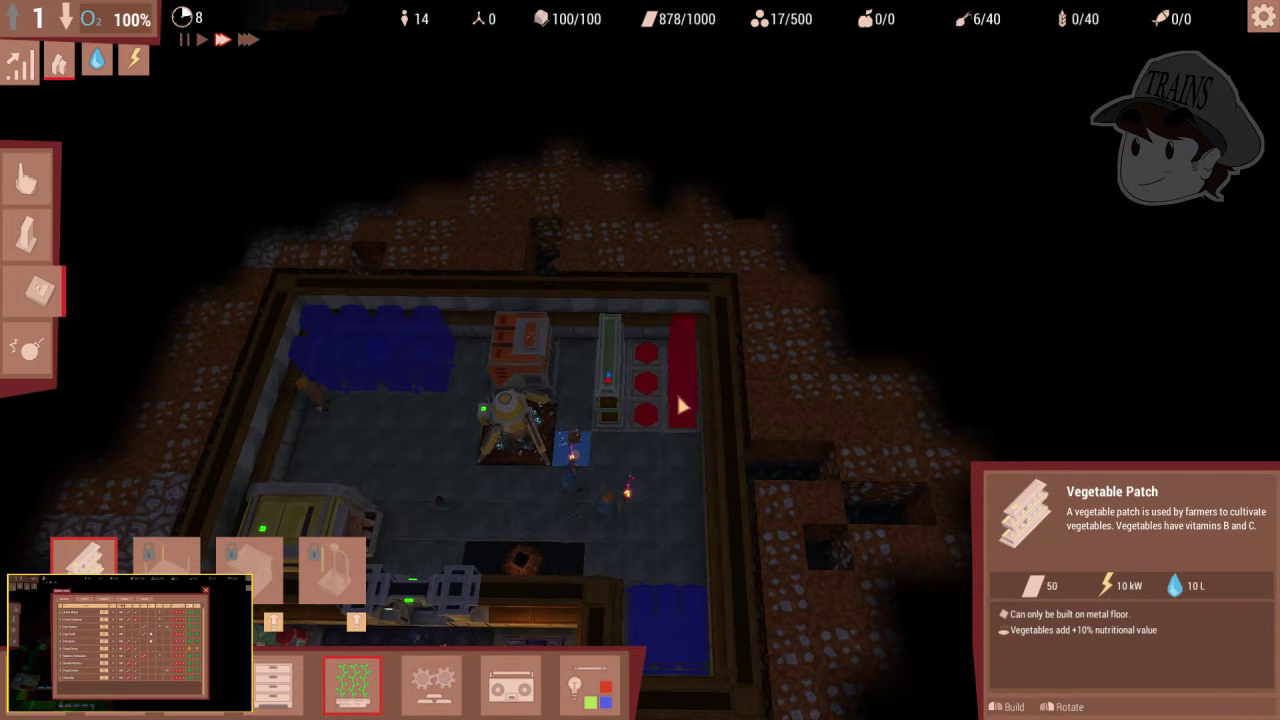
{"action": "right_click", "coordinate": [640, 400]}
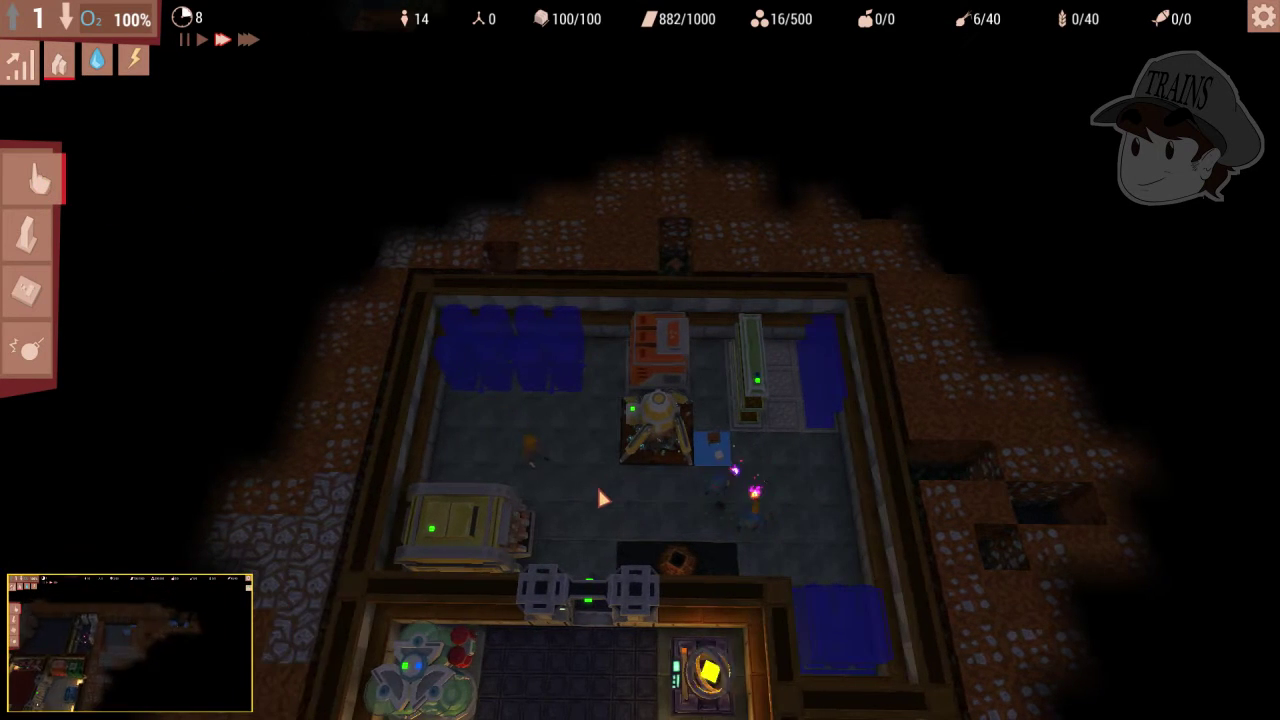
{"action": "scroll", "coordinate": [597, 485], "scroll_direction": "down", "scroll_amount": 3}
Step: Place a concrete floor tile in front of the drill
{"action": "left_click", "coordinate": [30, 292]}
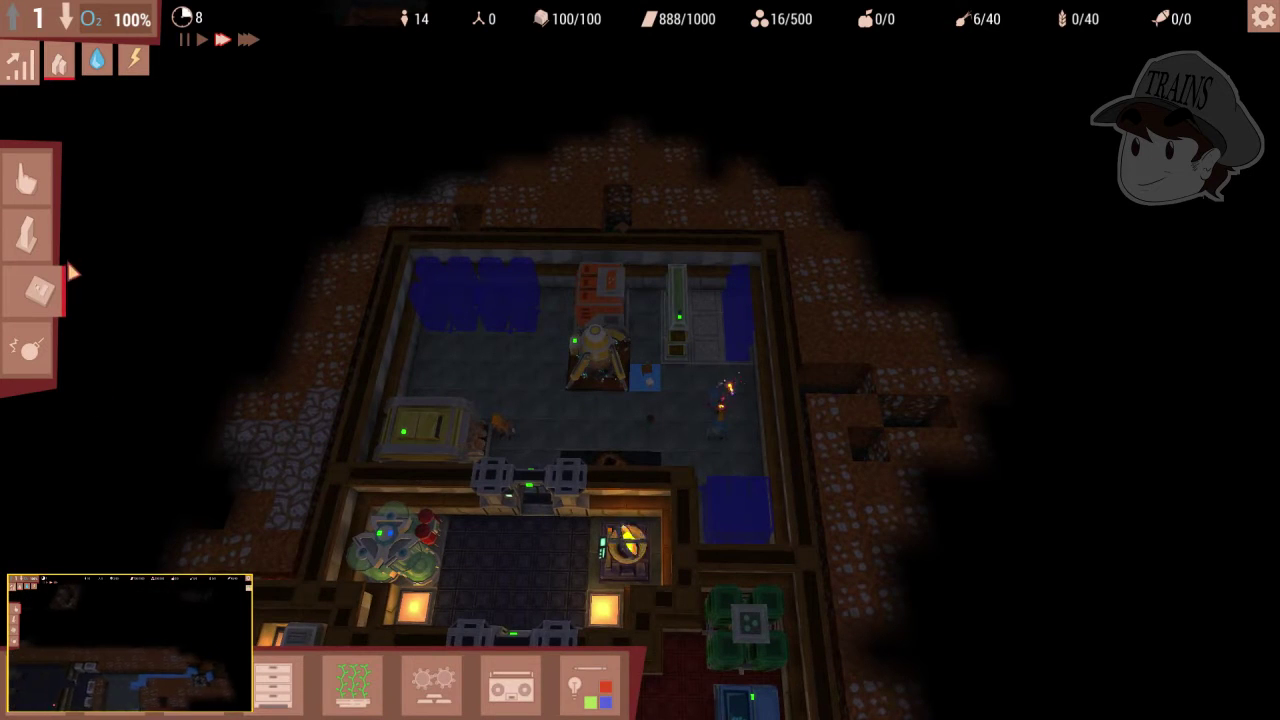
{"action": "left_click", "coordinate": [30, 235]}
{"action": "left_click", "coordinate": [85, 560]}
{"action": "left_click", "coordinate": [249, 565]}
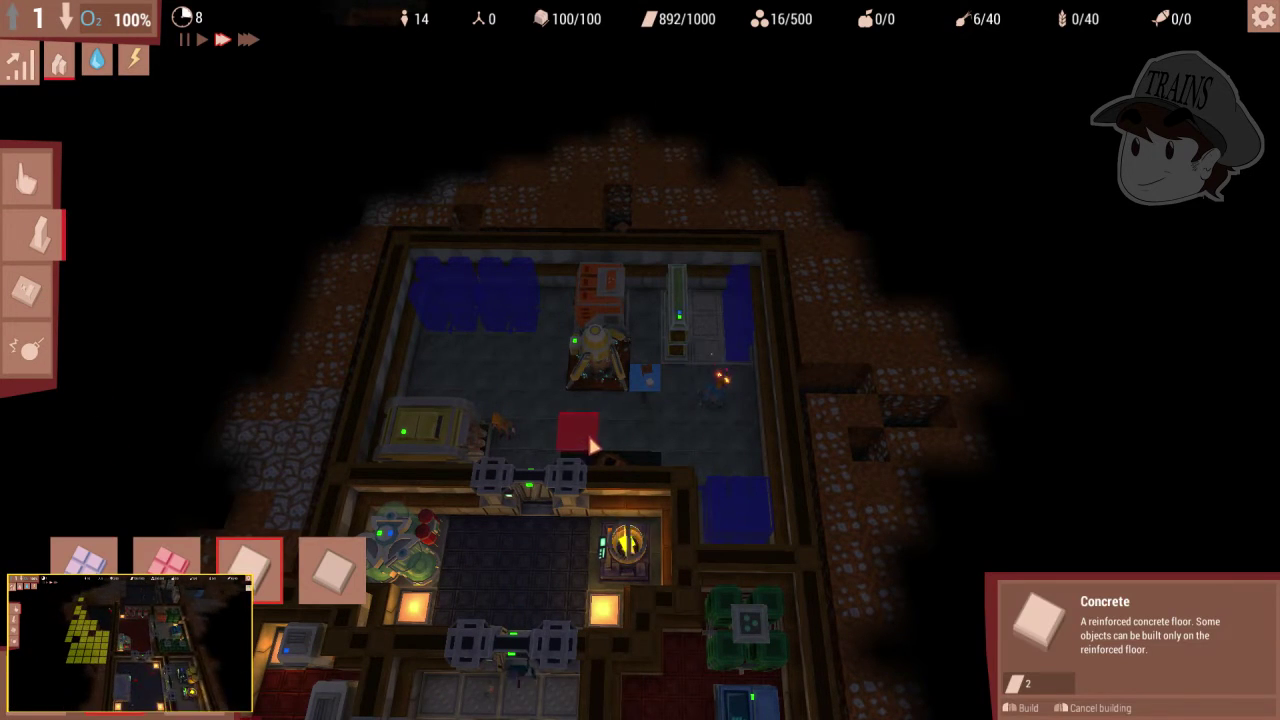
{"action": "left_click", "coordinate": [640, 455]}
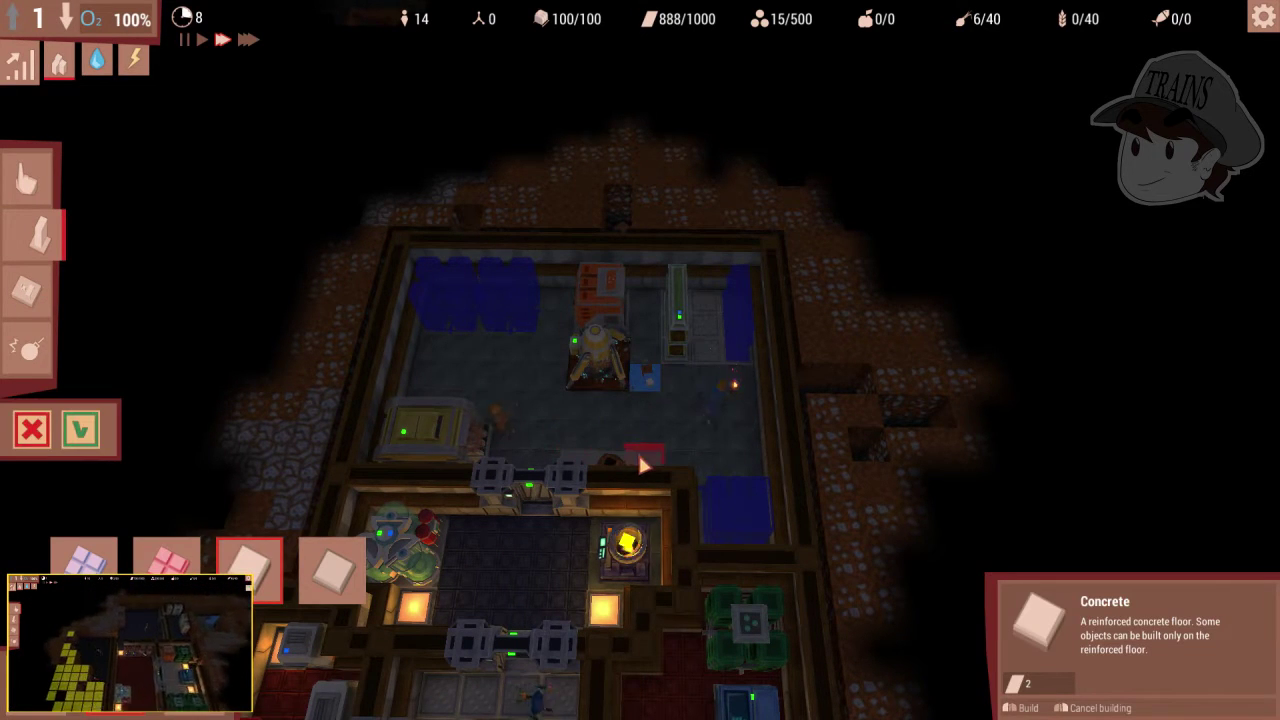
{"action": "left_click", "coordinate": [30, 180]}
{"action": "scroll", "coordinate": [252, 366], "scroll_direction": "up", "scroll_amount": 3}
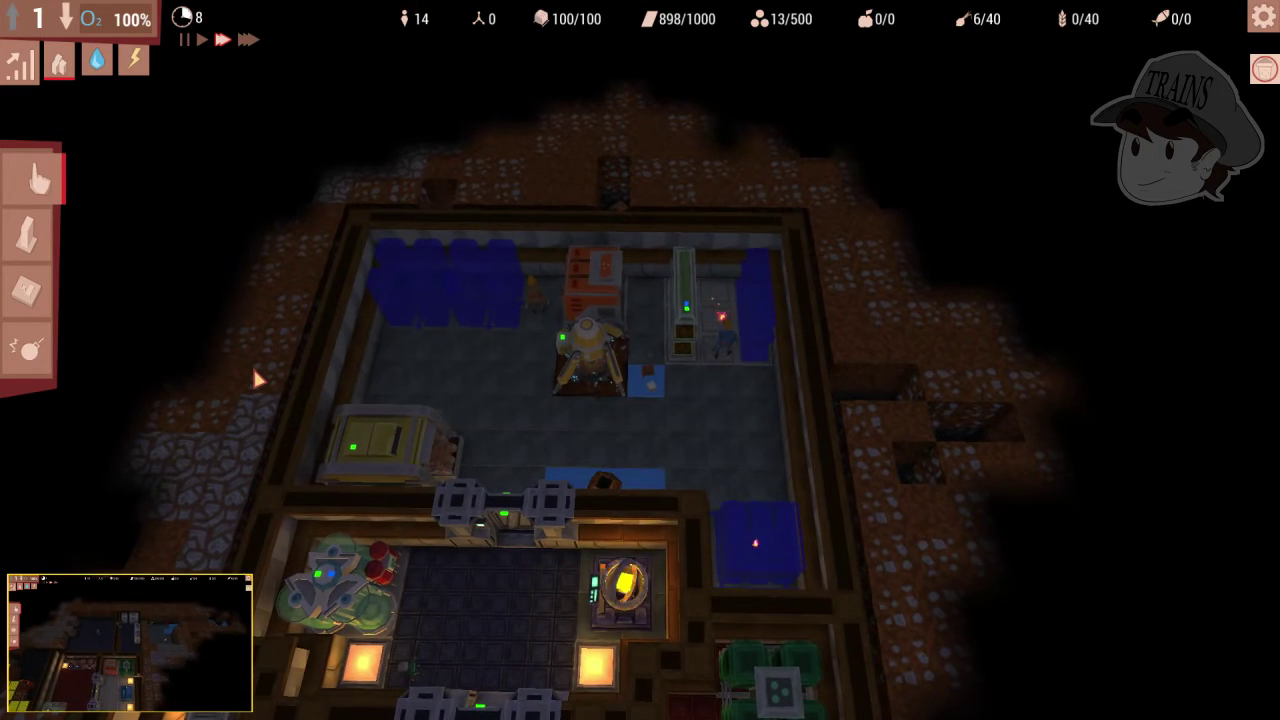
{"action": "scroll", "coordinate": [257, 372], "scroll_direction": "down", "scroll_amount": 3}
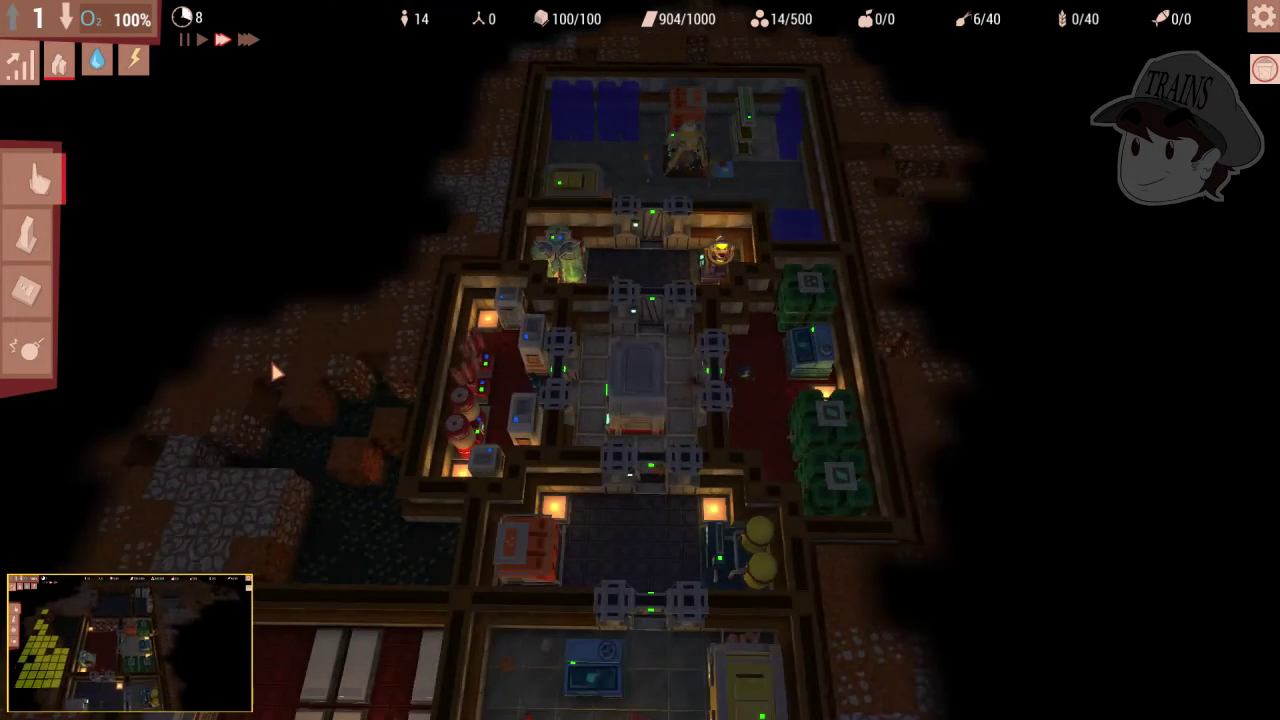
{"action": "scroll", "coordinate": [270, 372], "scroll_direction": "up", "scroll_amount": 3}
{"action": "scroll", "coordinate": [270, 372], "scroll_direction": "down", "scroll_amount": 1}
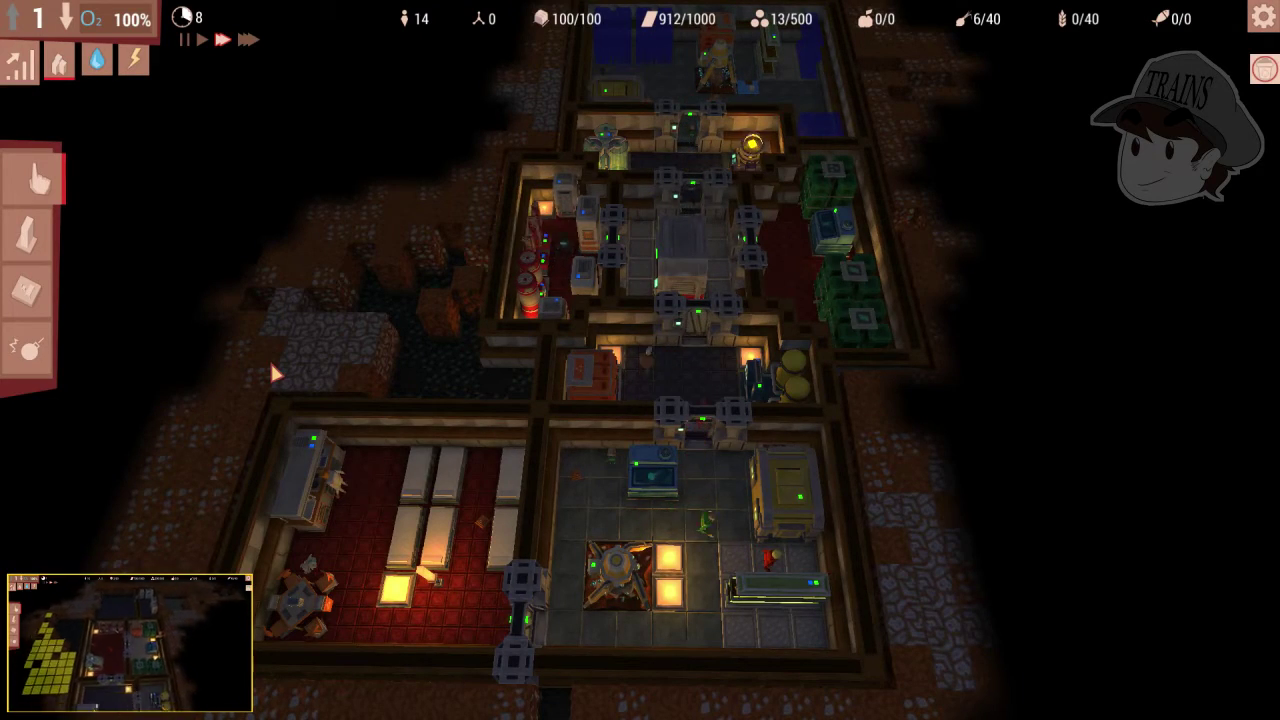
{"action": "scroll", "coordinate": [270, 372], "scroll_direction": "down", "scroll_amount": 2}
{"action": "scroll", "coordinate": [649, 584], "scroll_direction": "up", "scroll_amount": 2}
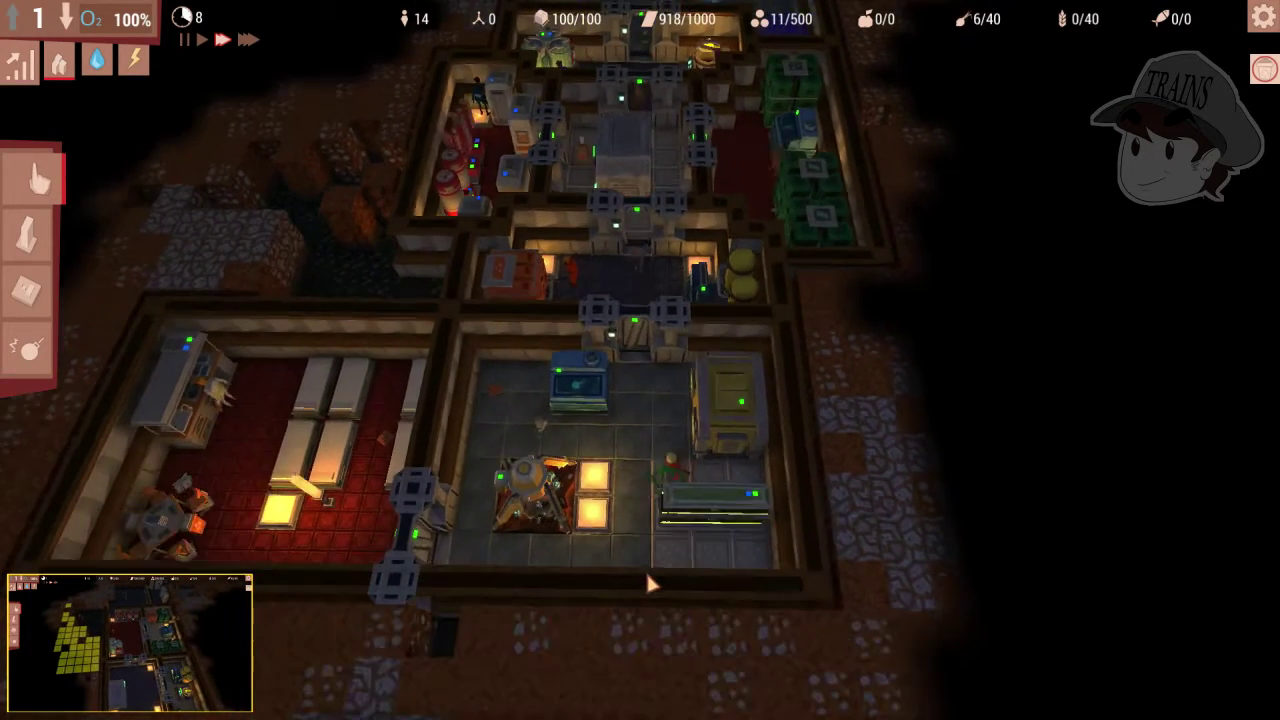
{"action": "scroll", "coordinate": [646, 571], "scroll_direction": "down", "scroll_amount": 3}
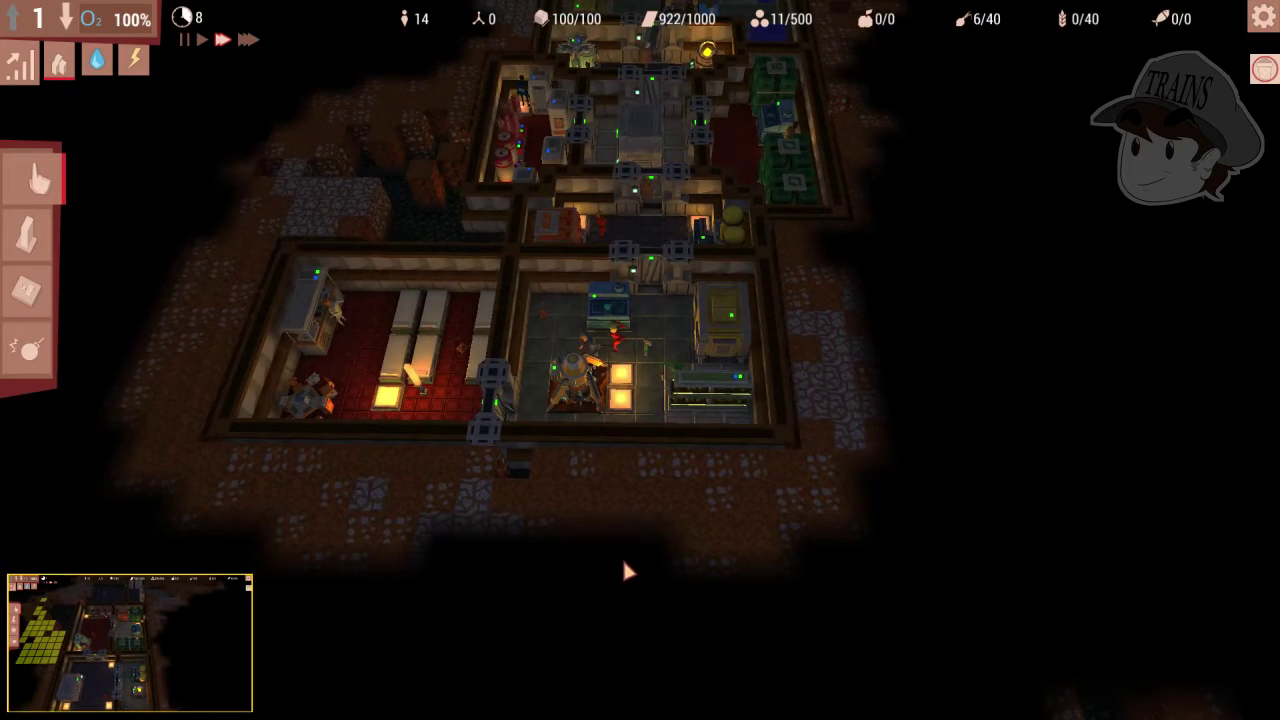
{"action": "scroll", "coordinate": [624, 556], "scroll_direction": "up", "scroll_amount": 3}
{"action": "scroll", "coordinate": [624, 546], "scroll_direction": "up", "scroll_amount": 2}
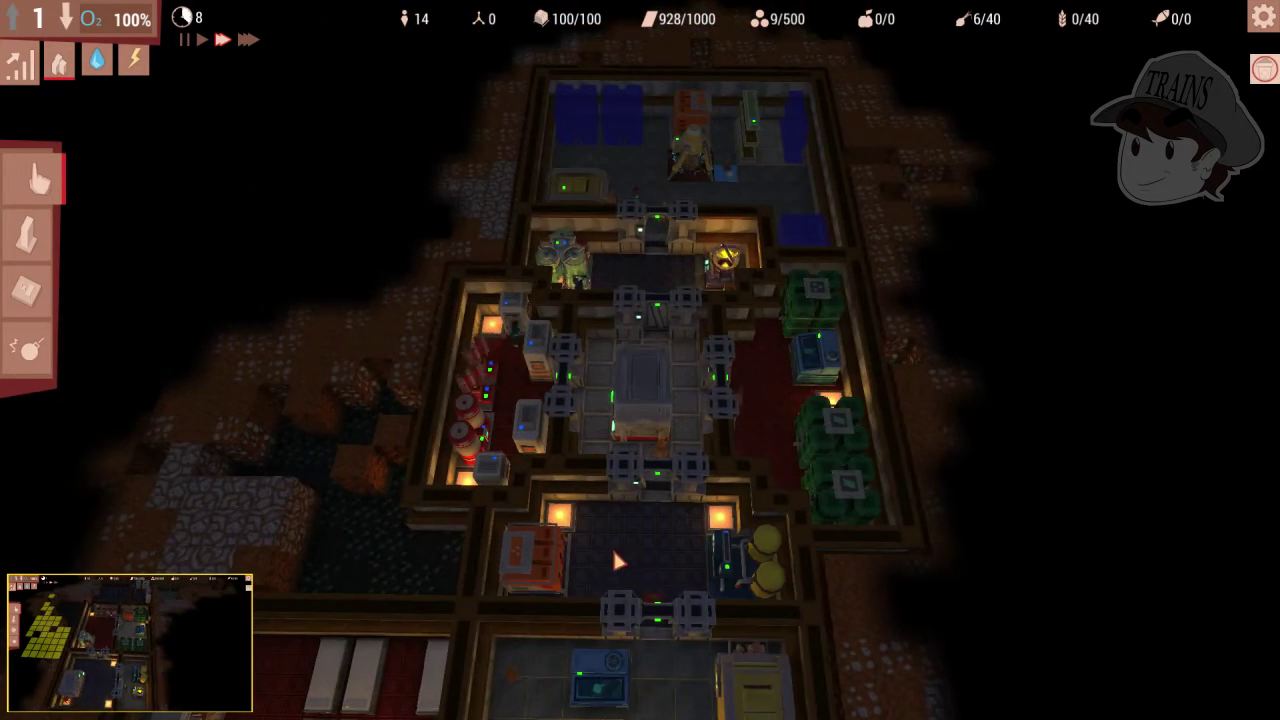
Step: Mark a soil column and a wide soil patch west of the base for digging
{"action": "left_click_drag", "start_coordinate": [612, 548], "coordinate": [439, 521]}
{"action": "key", "text": "x"}
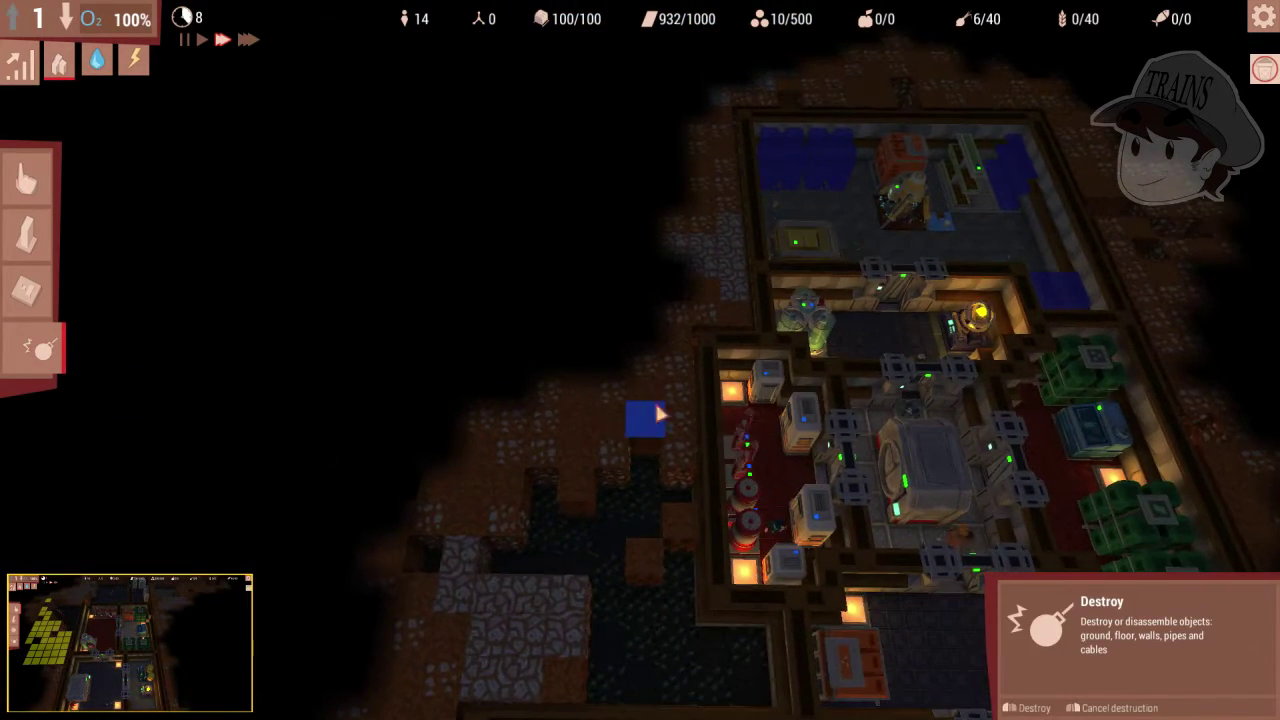
{"action": "left_click_drag", "start_coordinate": [676, 365], "coordinate": [676, 430]}
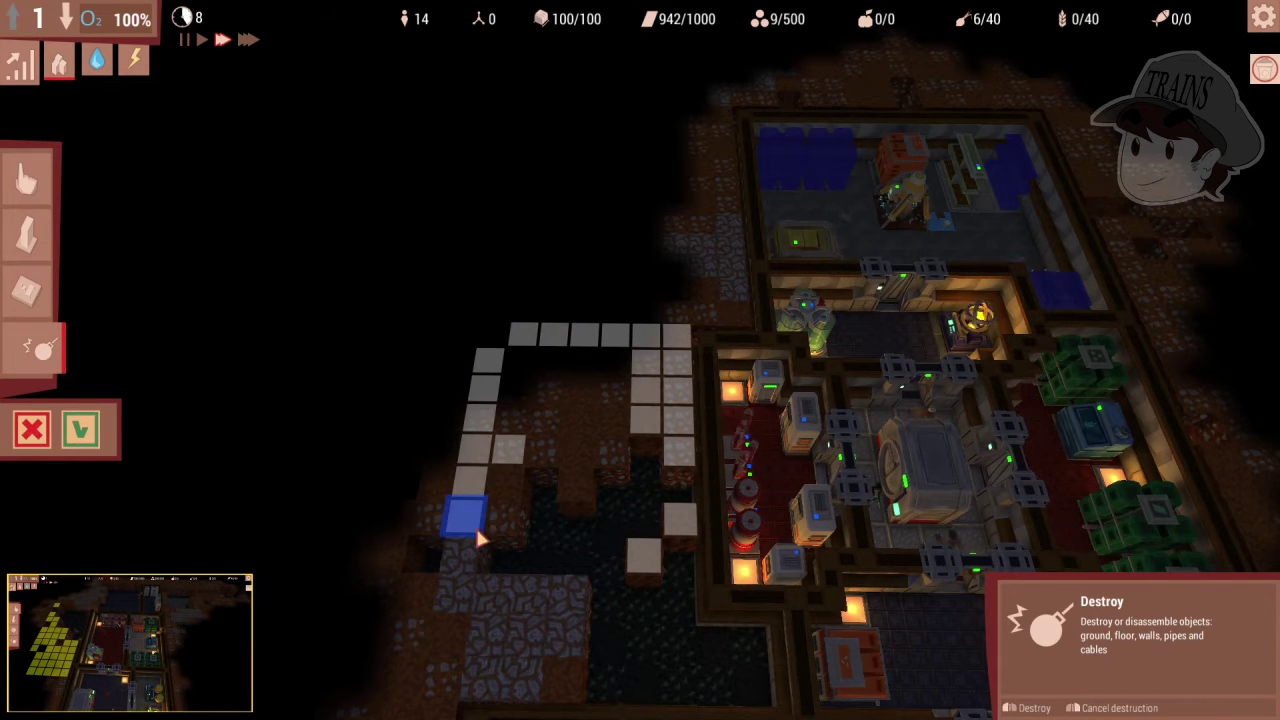
{"action": "mouse_move", "coordinate": [480, 535]}
{"action": "left_mouse_down"}
{"action": "mouse_move", "coordinate": [500, 450]}
{"action": "mouse_move", "coordinate": [600, 470]}
{"action": "mouse_move", "coordinate": [520, 370]}
{"action": "mouse_move", "coordinate": [540, 402]}
{"action": "left_mouse_up"}
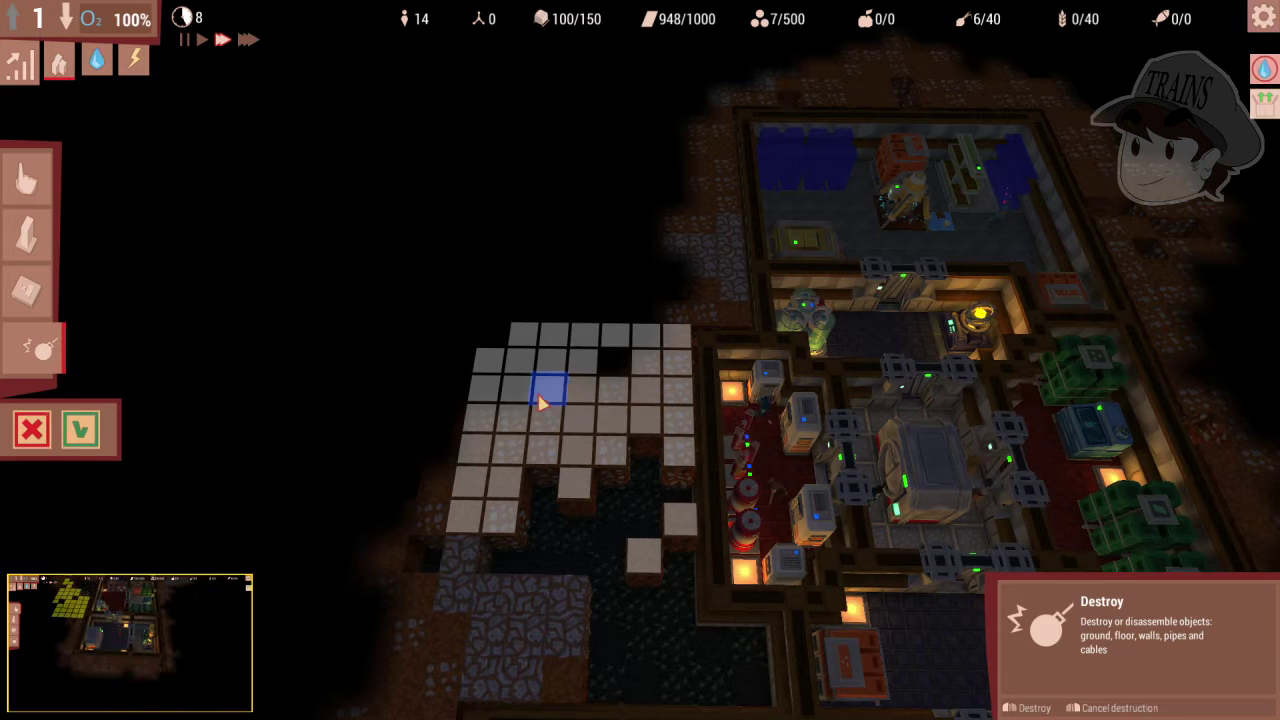
{"action": "left_click", "coordinate": [488, 358]}
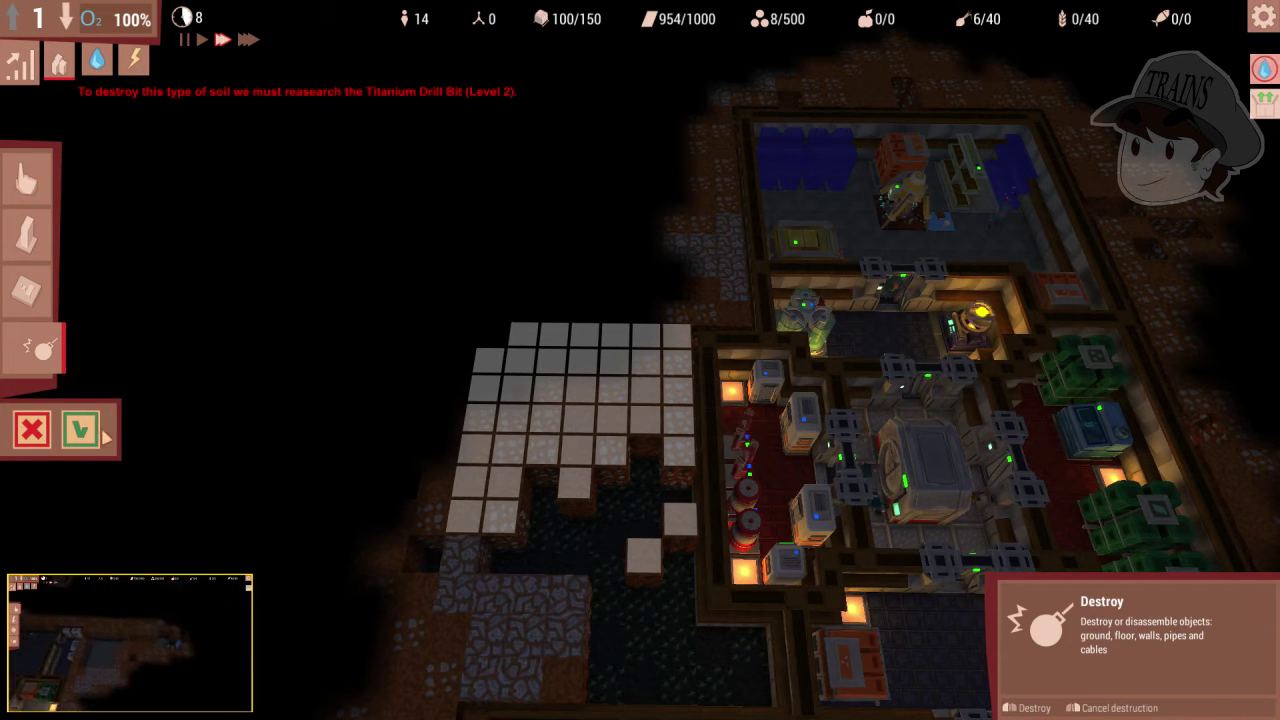
{"action": "right_click", "coordinate": [44, 233]}
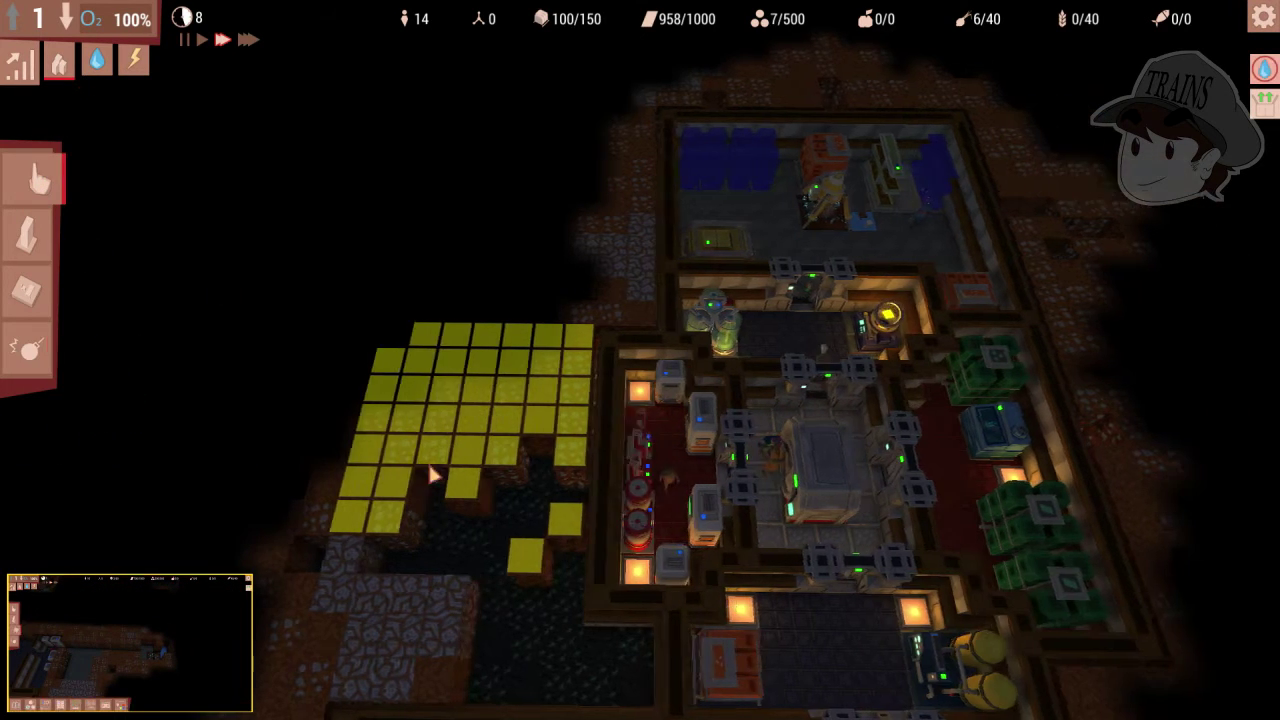
Step: Mark three blocks above the bedroom's top wall for digging
{"action": "left_click_drag", "start_coordinate": [640, 460], "coordinate": [528, 536]}
{"action": "scroll", "coordinate": [500, 595], "scroll_direction": "up", "scroll_amount": 5}
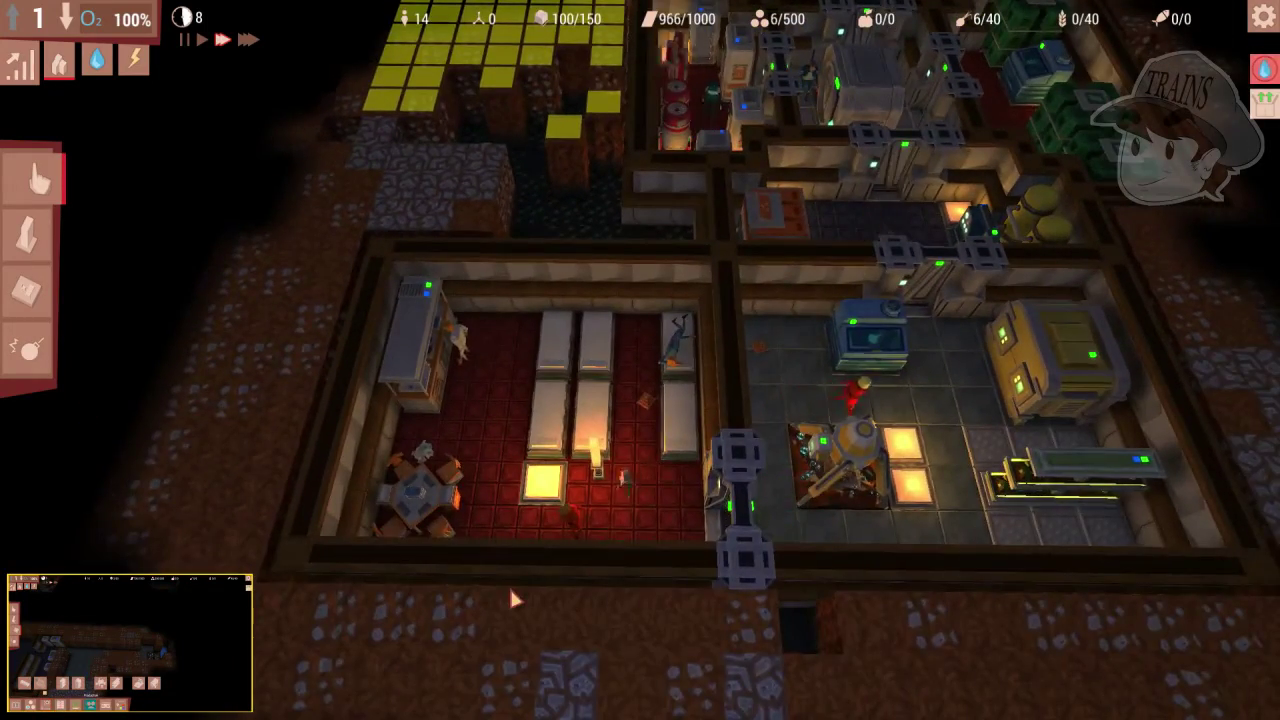
{"action": "scroll", "coordinate": [509, 586], "scroll_direction": "down", "scroll_amount": 3}
{"action": "left_click_drag", "start_coordinate": [640, 400], "coordinate": [700, 450]}
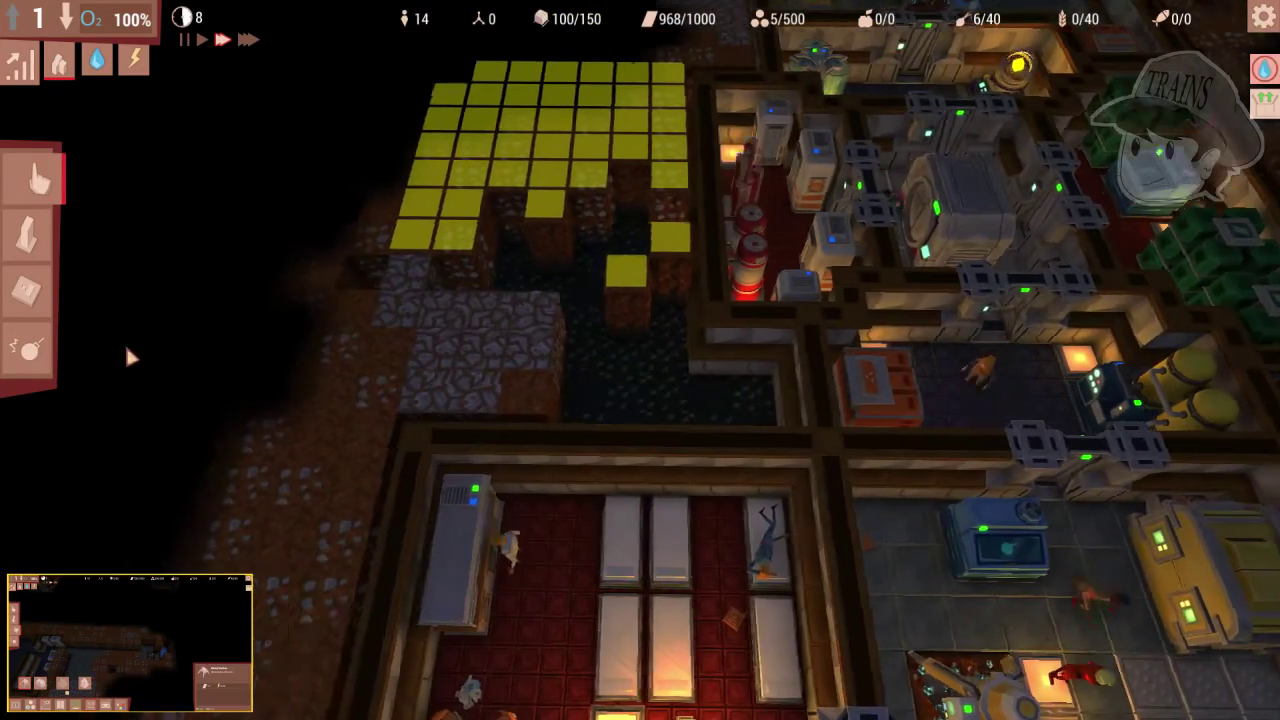
{"action": "left_click", "coordinate": [38, 350]}
{"action": "left_click_drag", "start_coordinate": [566, 461], "coordinate": [660, 440]}
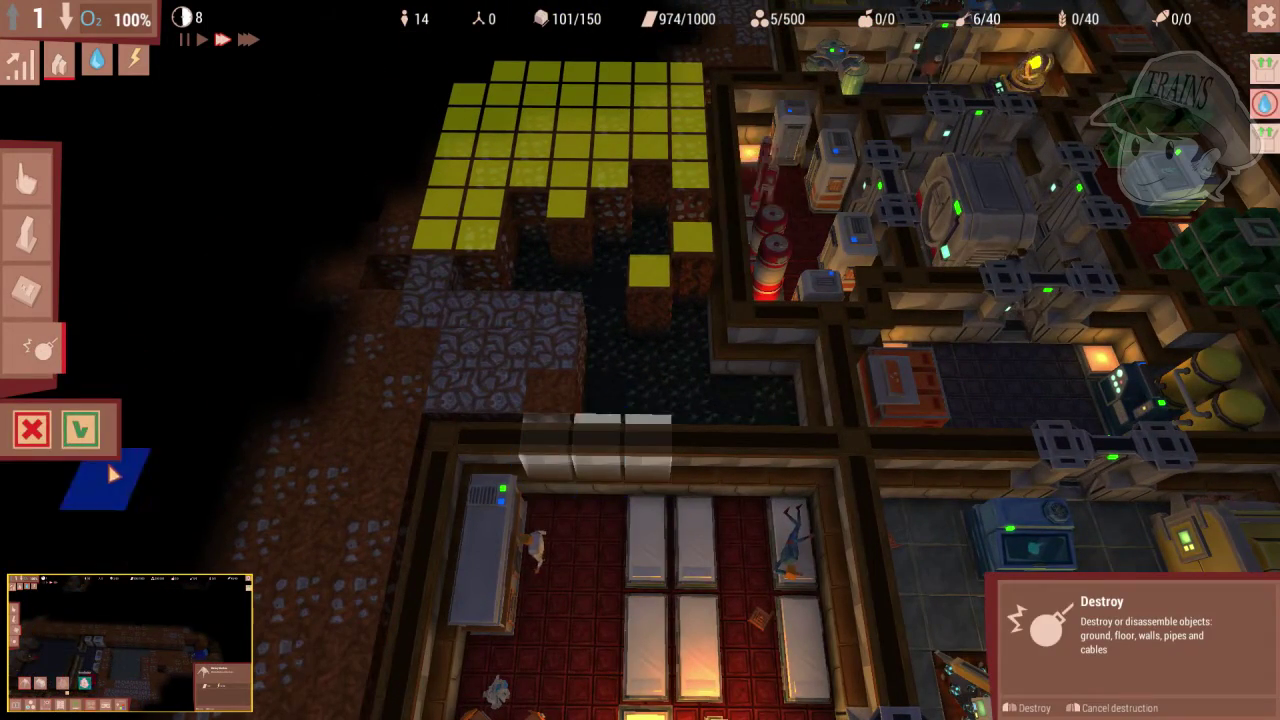
{"action": "left_click", "coordinate": [25, 185]}
{"action": "scroll", "coordinate": [421, 475], "scroll_direction": "down", "scroll_amount": 2}
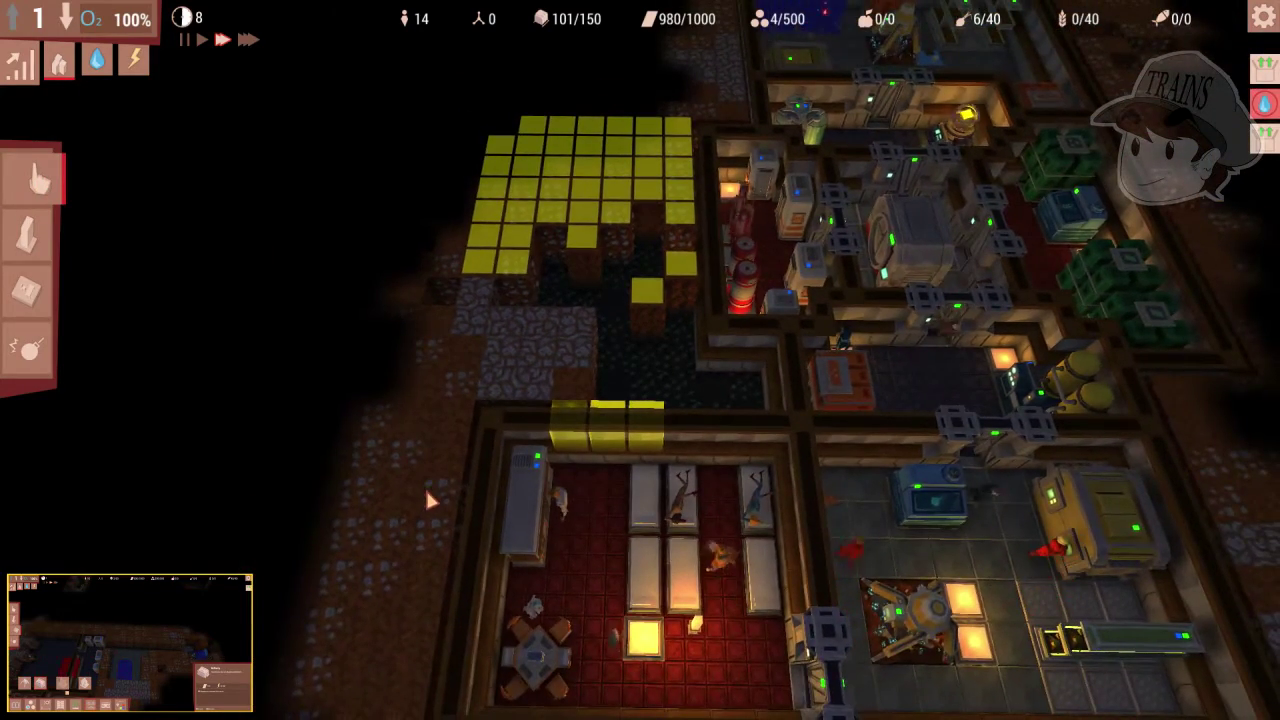
{"action": "scroll", "coordinate": [425, 487], "scroll_direction": "down", "scroll_amount": 3}
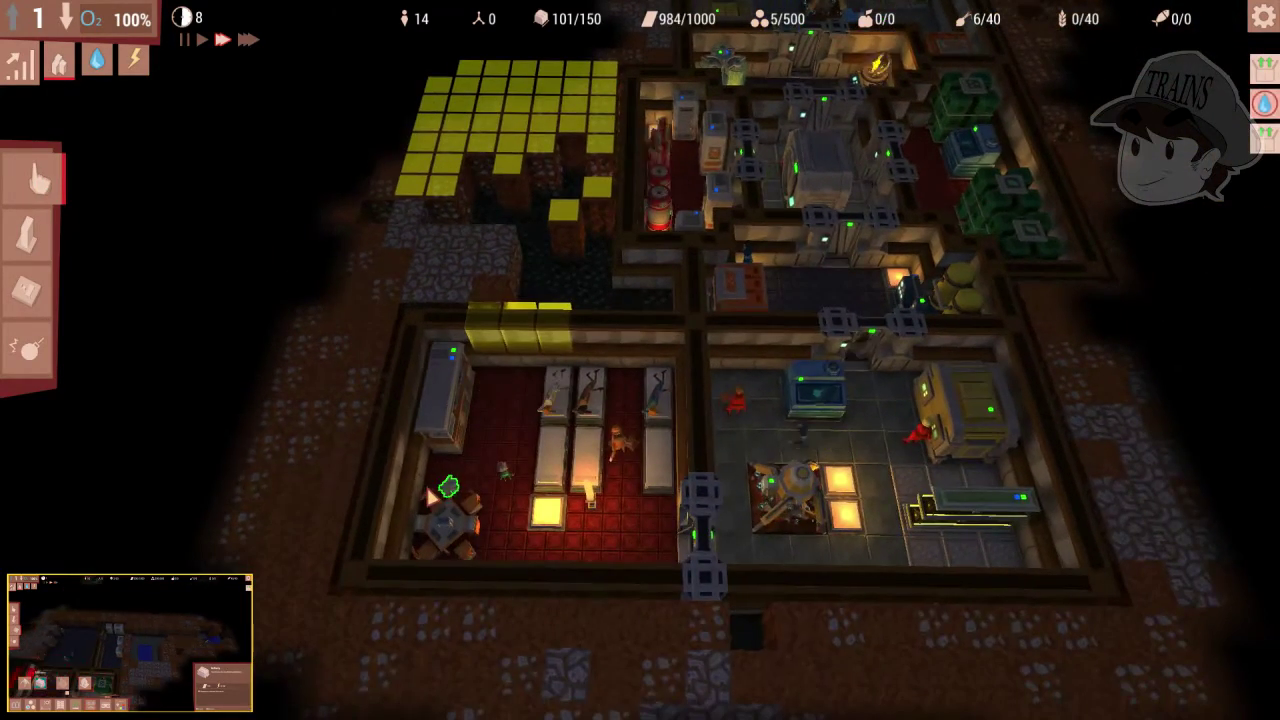
{"action": "scroll", "coordinate": [557, 528], "scroll_direction": "up", "scroll_amount": 2}
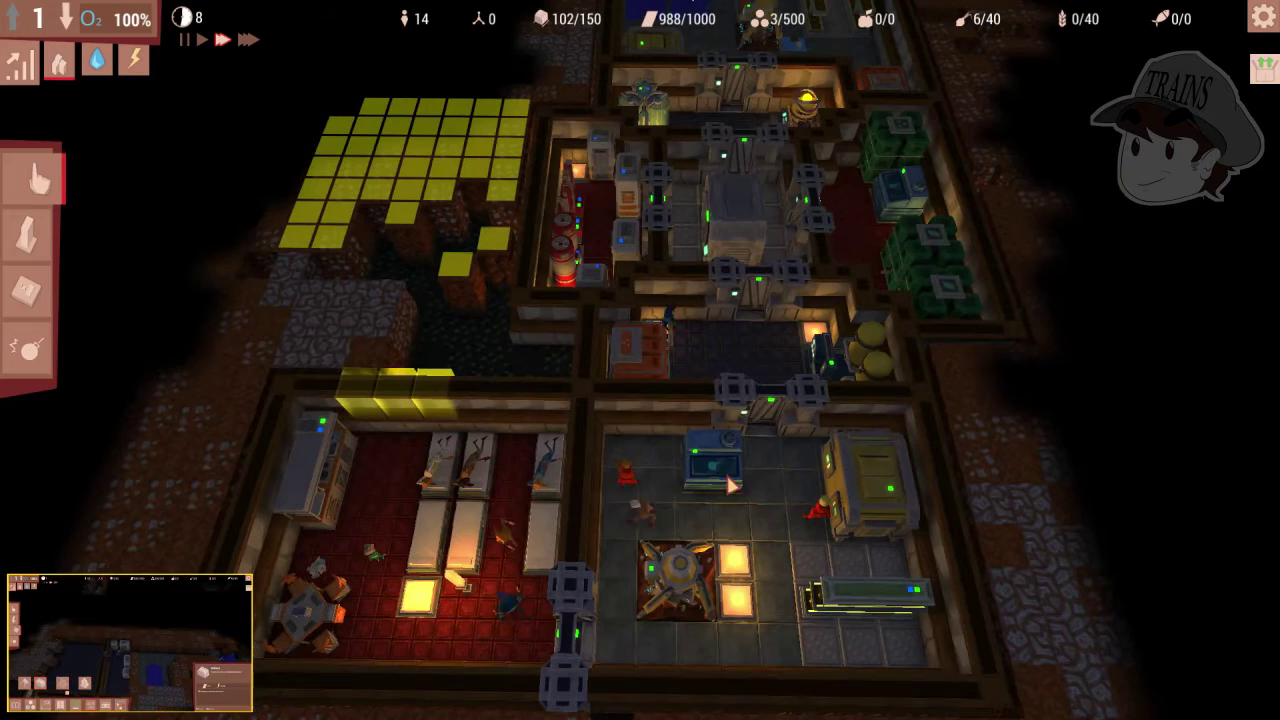
Step: Inspect the waste container at the top of the base
{"action": "key", "text": "w"}
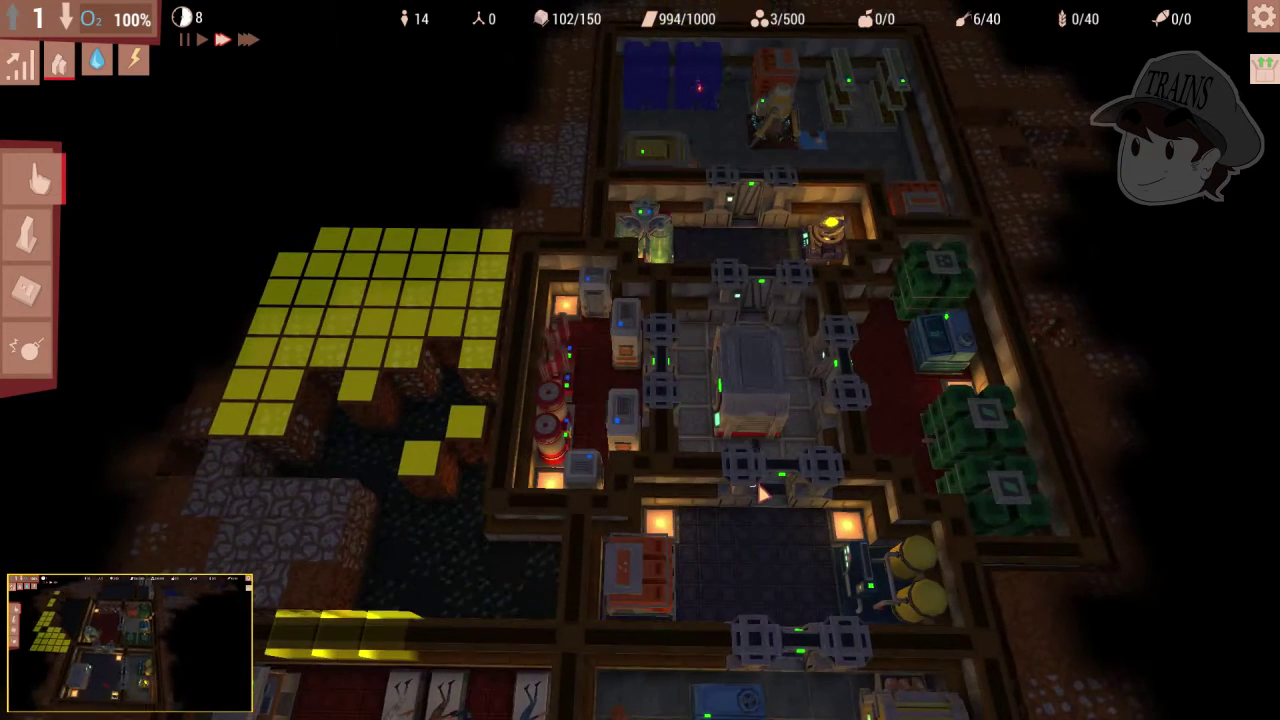
{"action": "scroll", "coordinate": [729, 537], "scroll_direction": "down", "scroll_amount": 1}
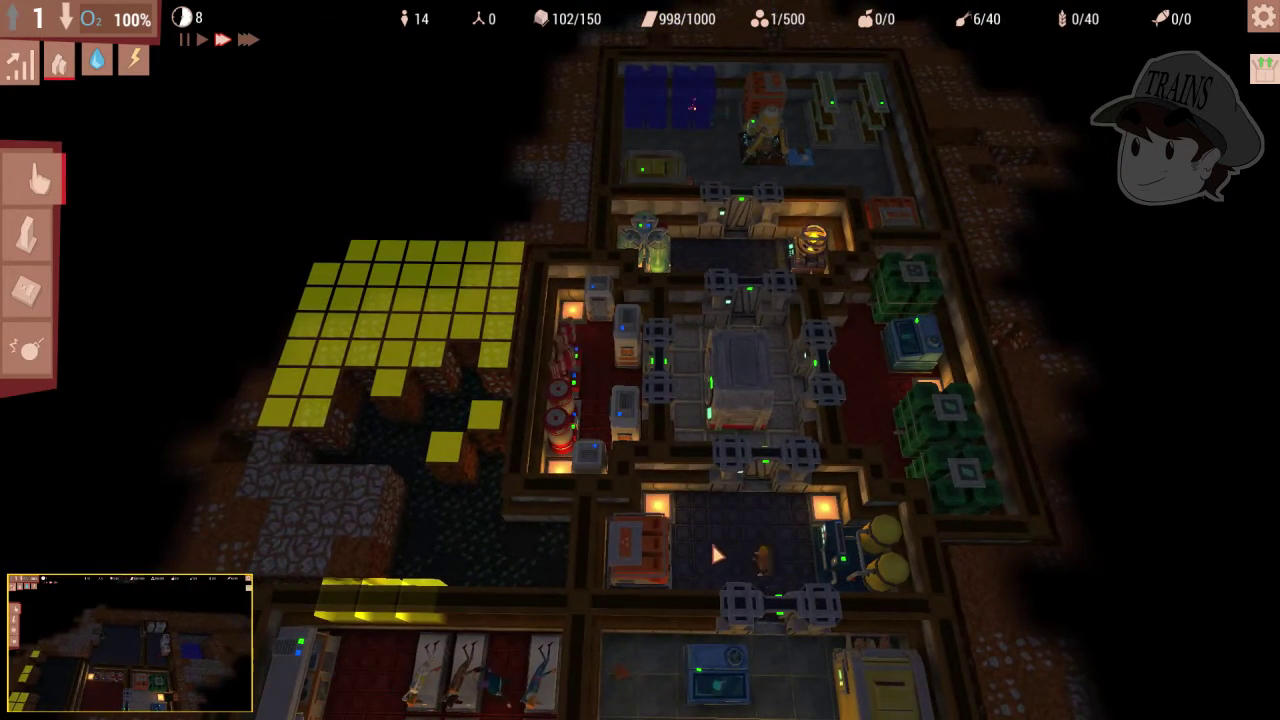
{"action": "left_click", "coordinate": [650, 568]}
{"action": "right_click", "coordinate": [711, 541]}
{"action": "scroll", "coordinate": [753, 556], "scroll_direction": "up", "scroll_amount": 3}
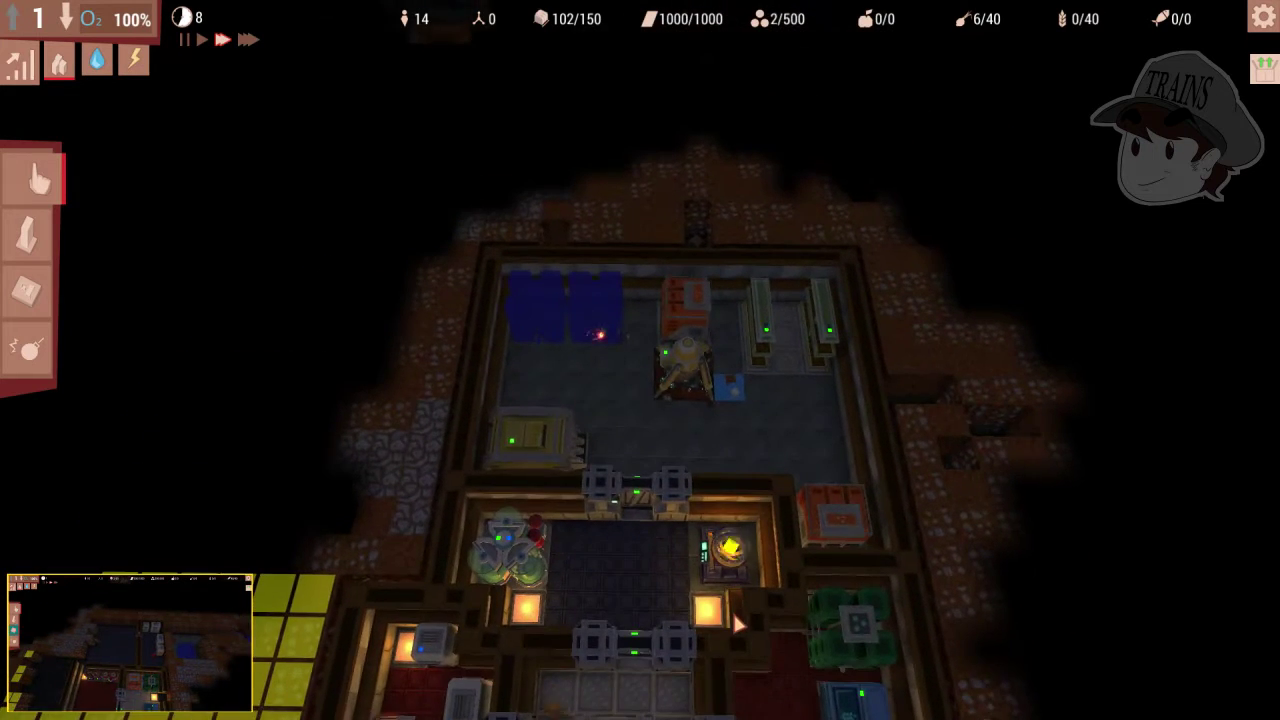
{"action": "scroll", "coordinate": [700, 500], "scroll_direction": "down", "scroll_amount": 1}
Step: Set both top-room storage containers to Building Materials and check the refinery's progress
{"action": "left_click", "coordinate": [598, 318]}
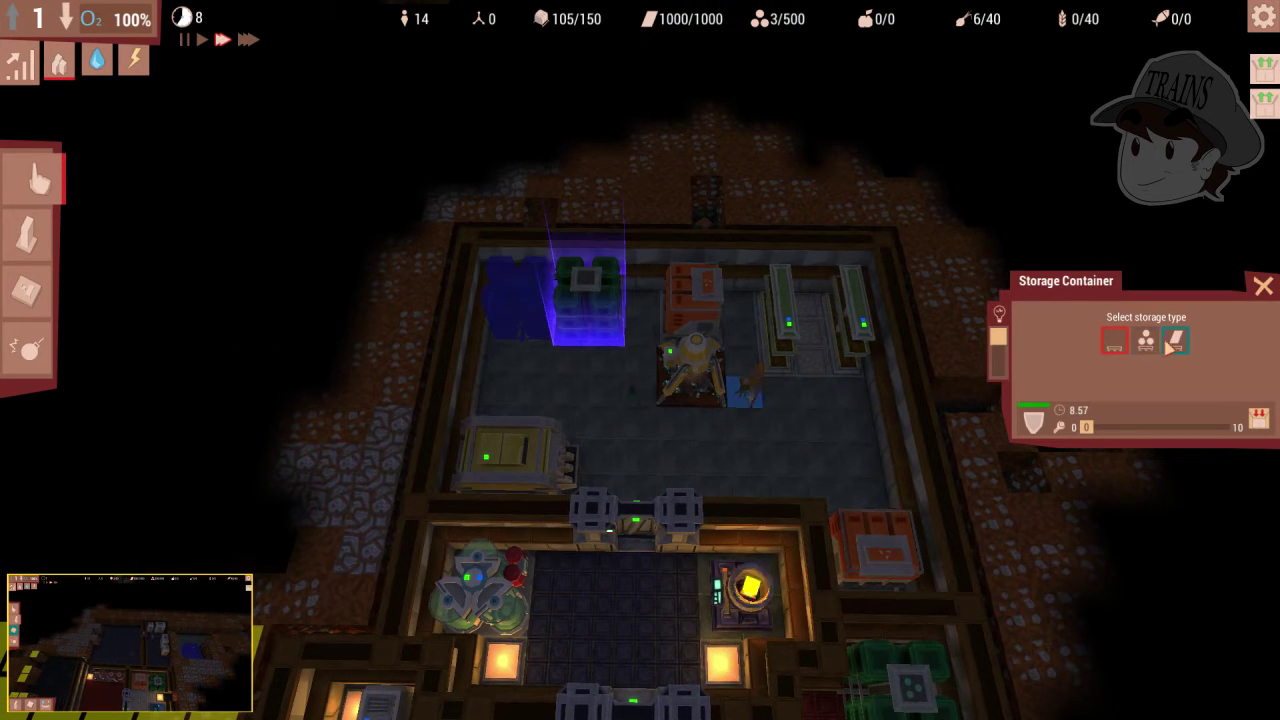
{"action": "right_click", "coordinate": [650, 437]}
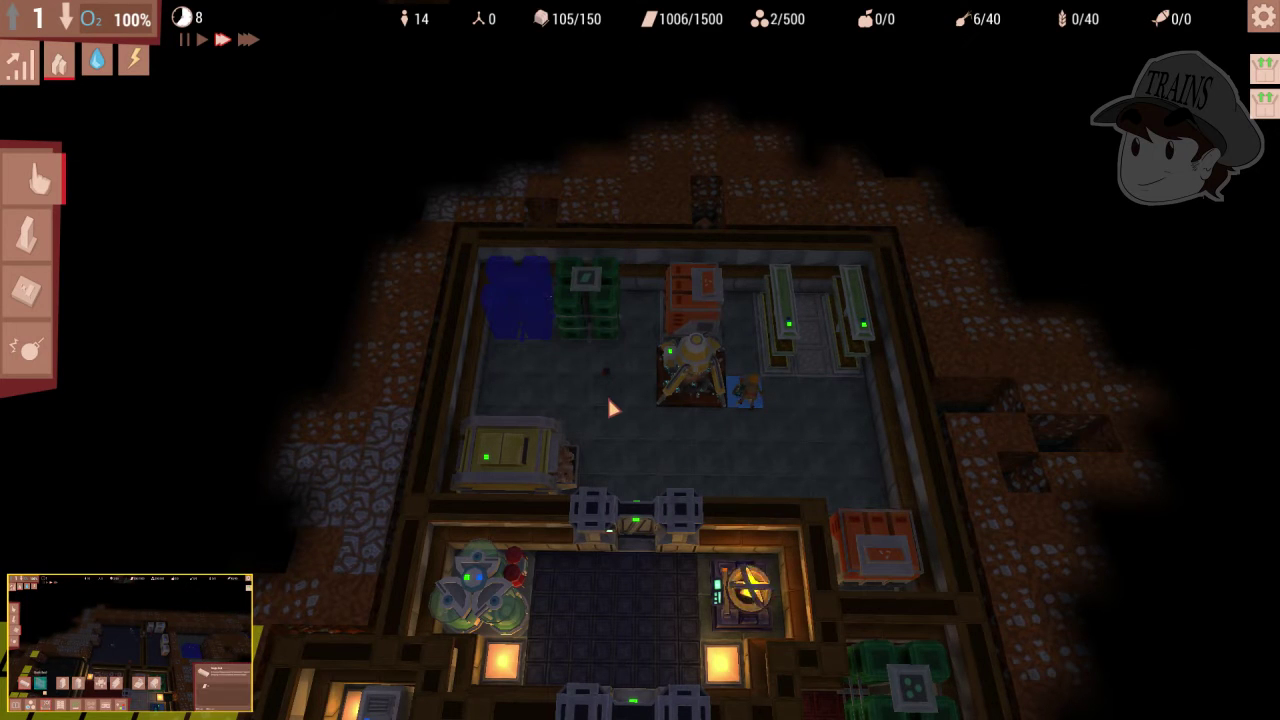
{"action": "scroll", "coordinate": [563, 418], "scroll_direction": "up", "scroll_amount": 2}
{"action": "left_click", "coordinate": [600, 298]}
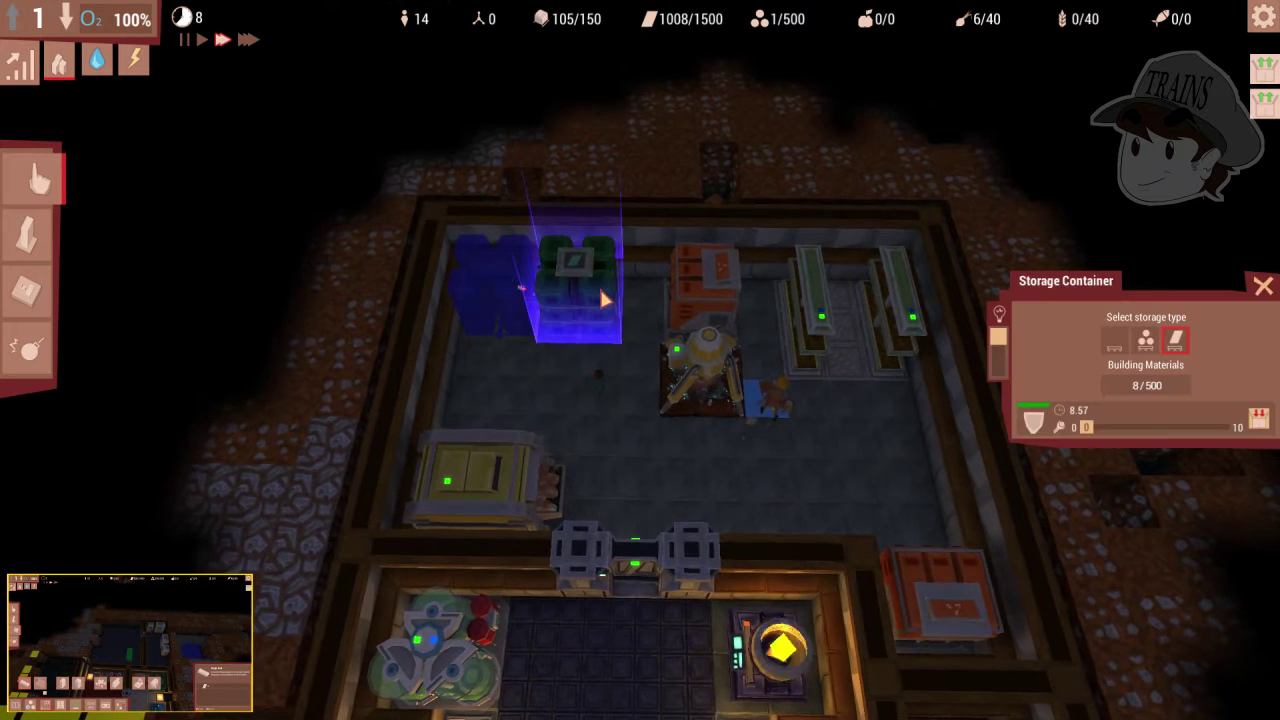
{"action": "right_click", "coordinate": [629, 467]}
{"action": "left_click", "coordinate": [520, 470]}
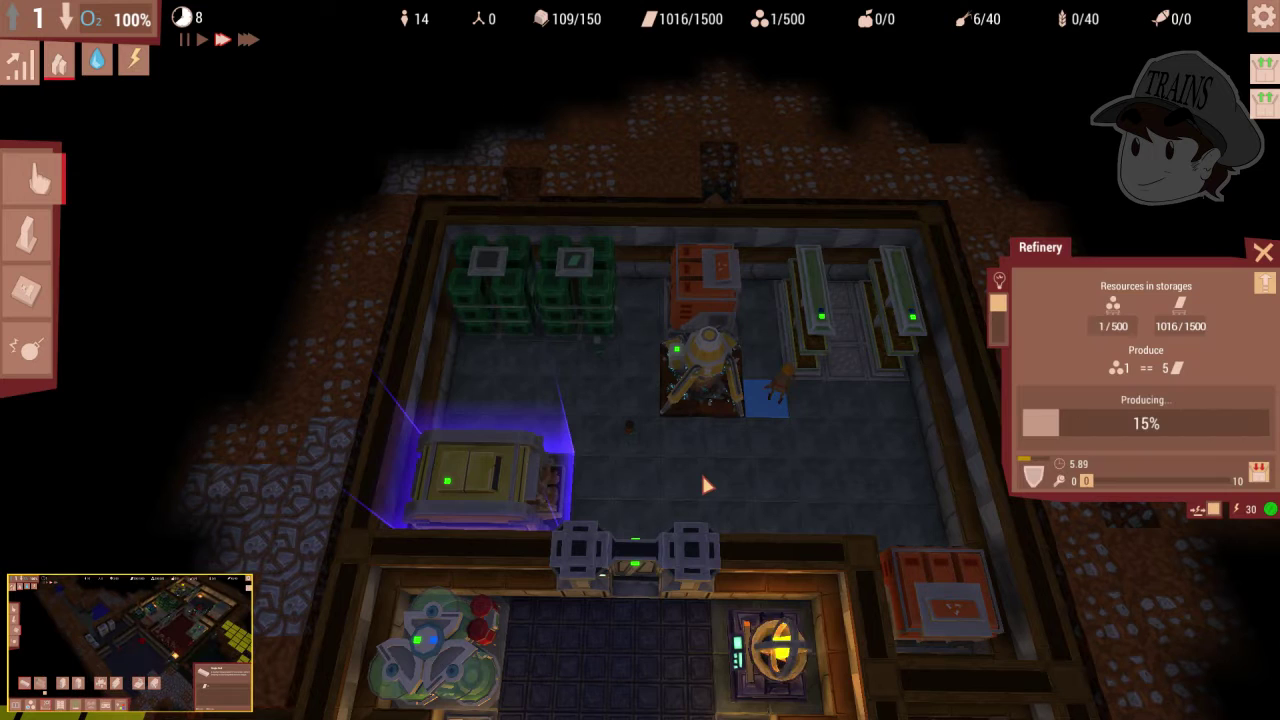
{"action": "right_click", "coordinate": [730, 472]}
{"action": "left_click", "coordinate": [506, 296]}
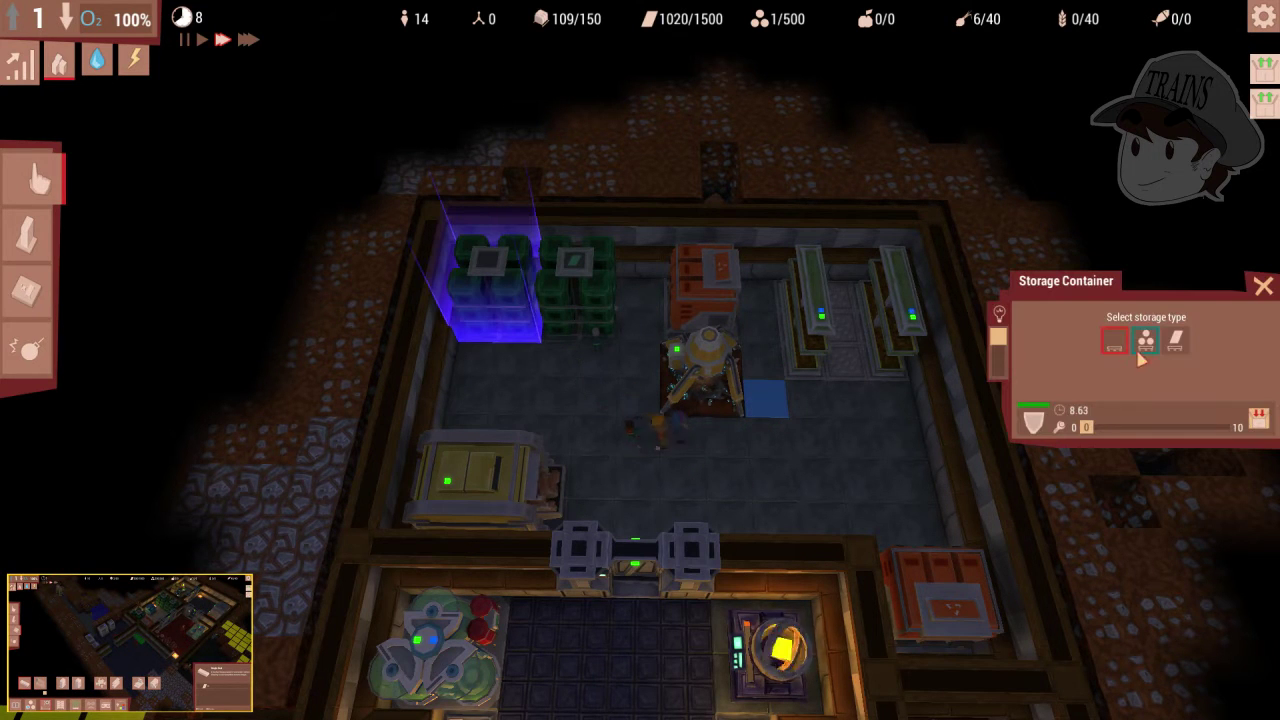
{"action": "right_click", "coordinate": [810, 466]}
{"action": "scroll", "coordinate": [808, 466], "scroll_direction": "down", "scroll_amount": 2}
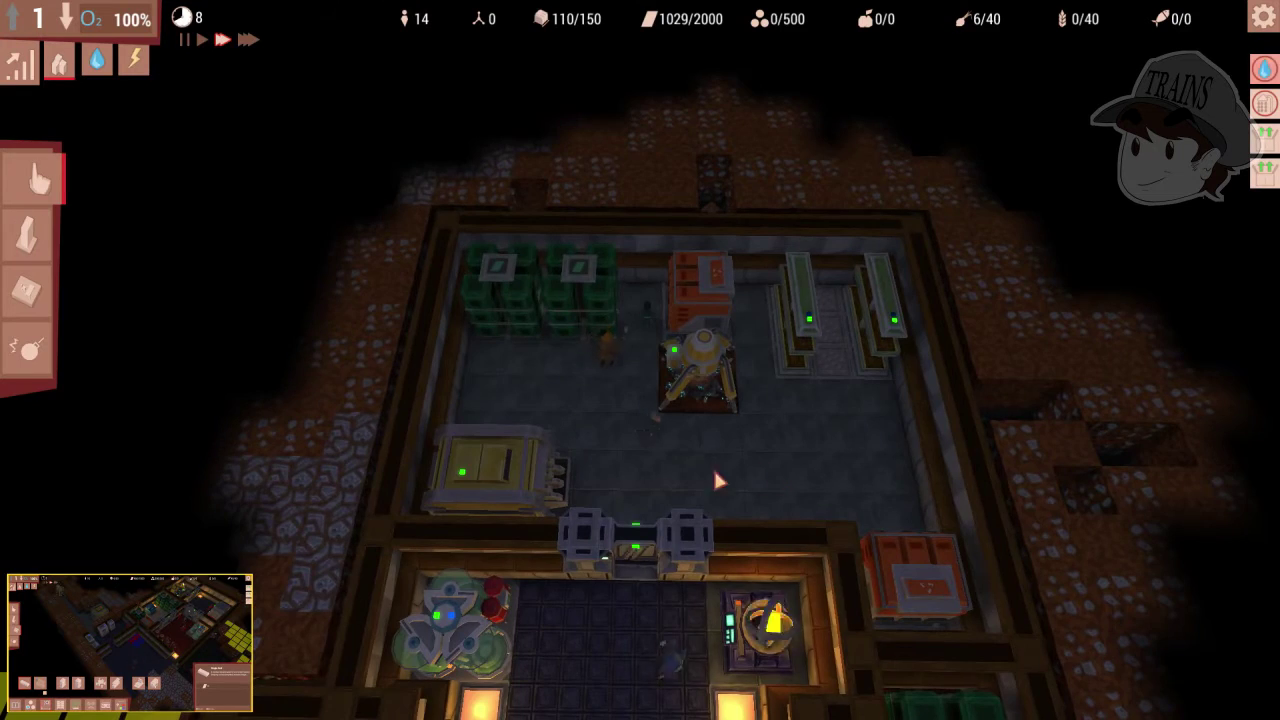
Step: Place a water pump on the floor after viewing the water pipe overlay
{"action": "key", "text": "d"}
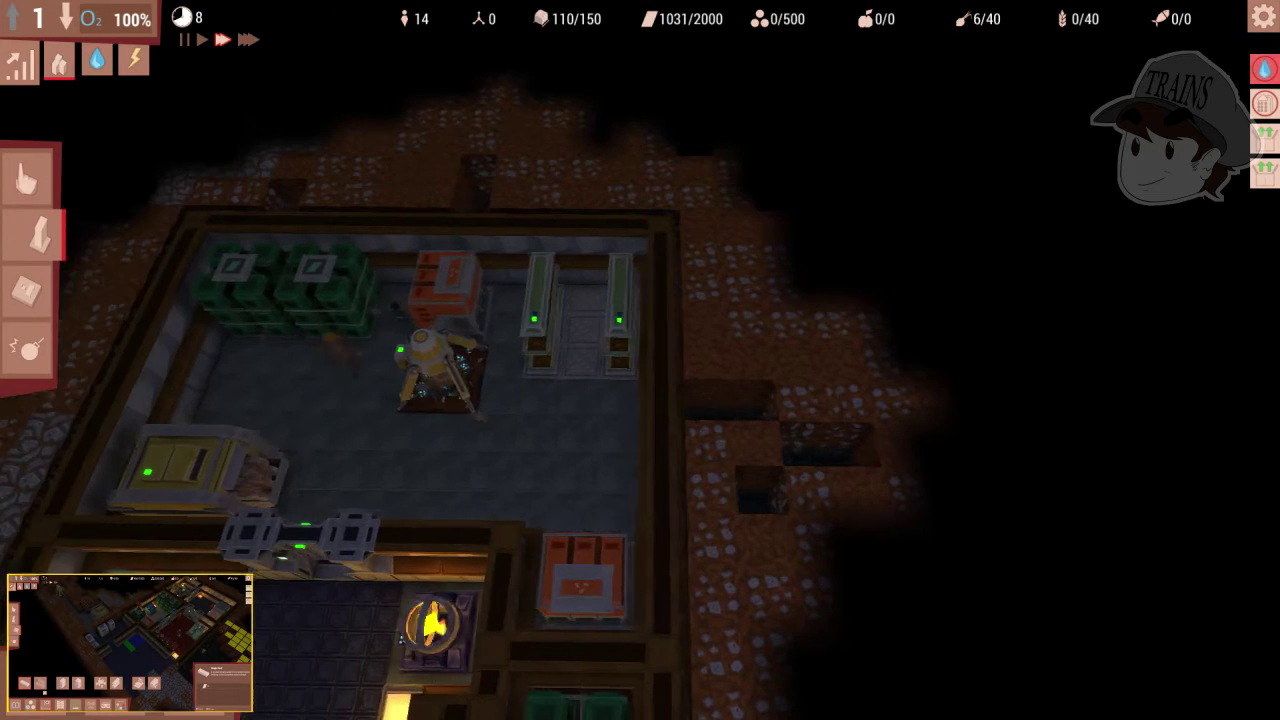
{"action": "key", "text": "a"}
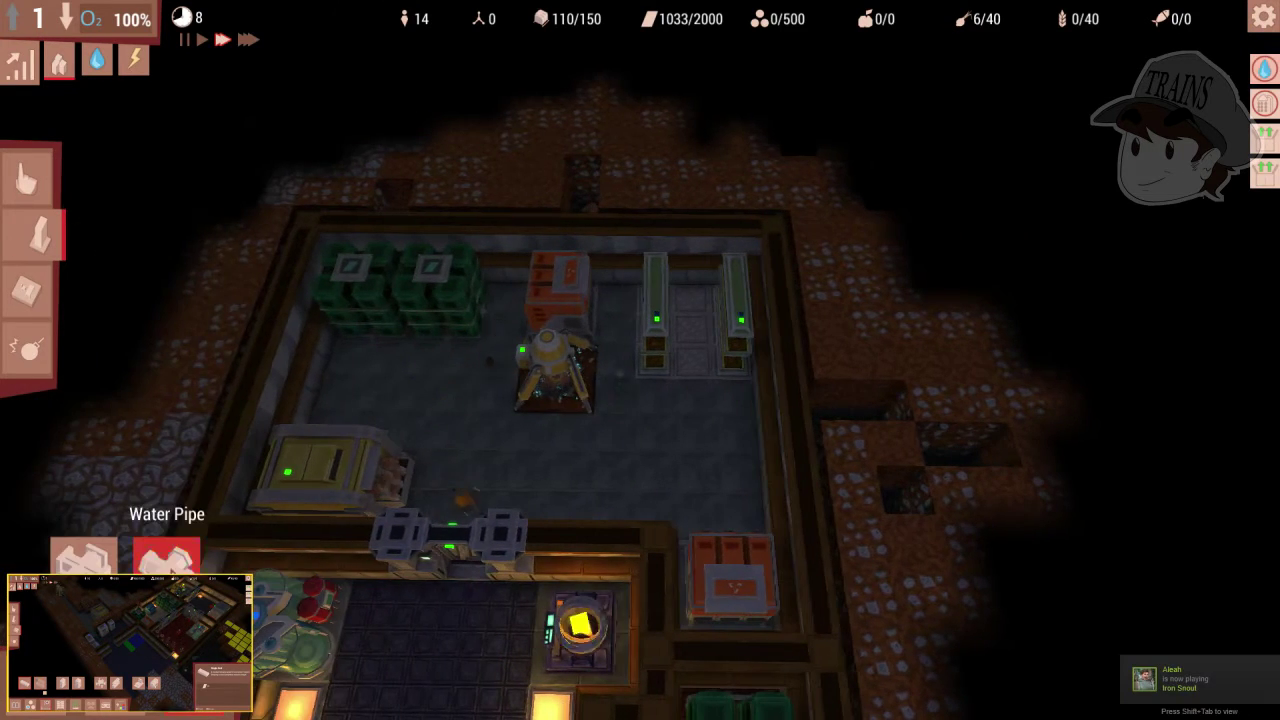
{"action": "left_click", "coordinate": [167, 556]}
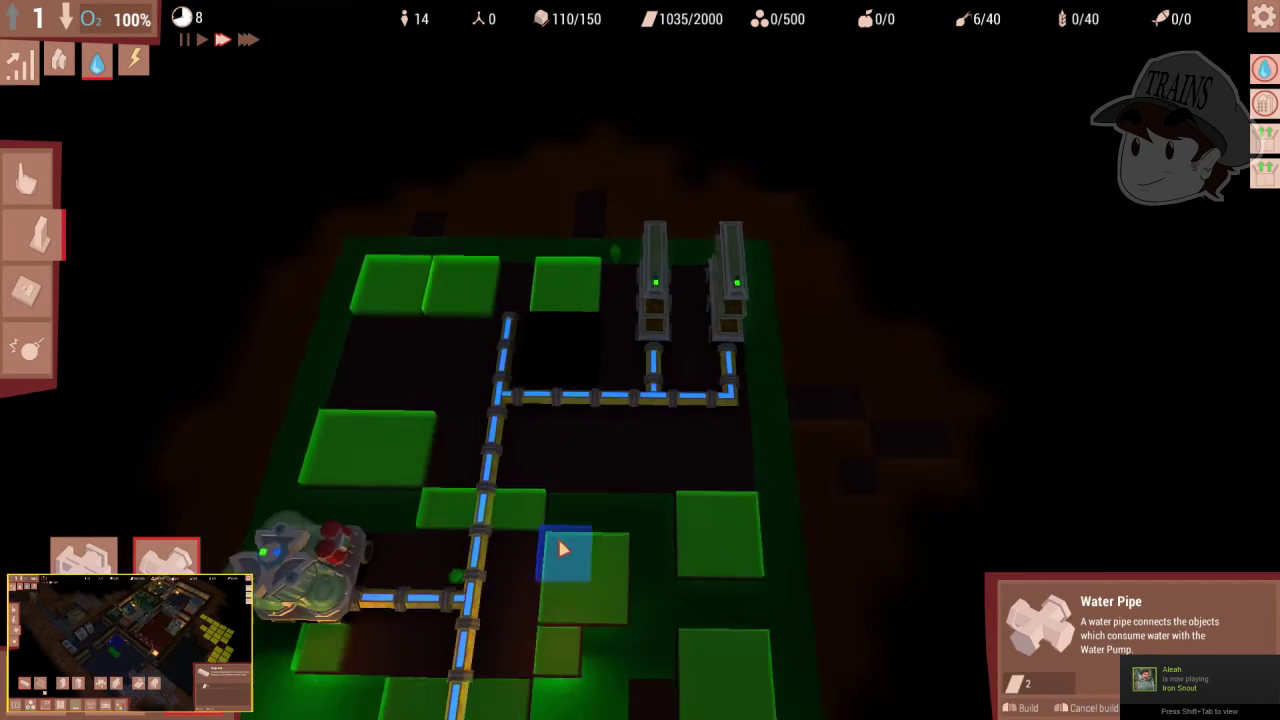
{"action": "scroll", "coordinate": [589, 524], "scroll_direction": "down", "scroll_amount": 5}
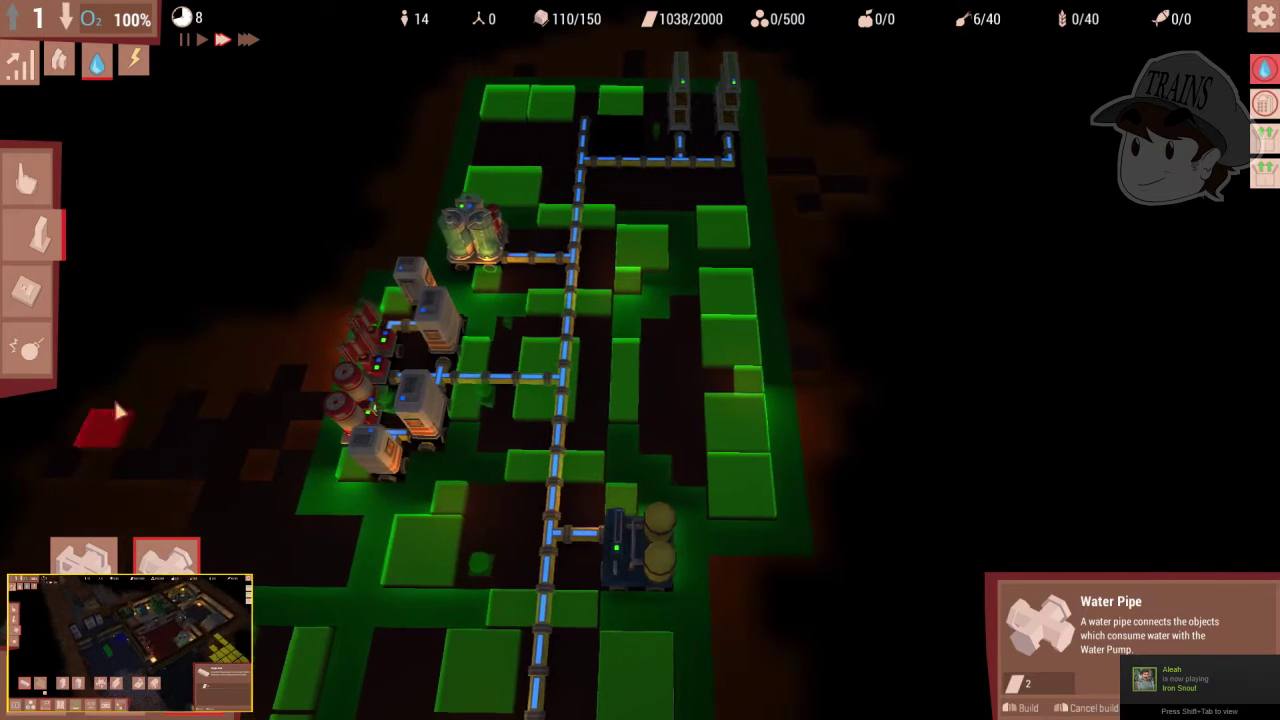
{"action": "right_click", "coordinate": [114, 398]}
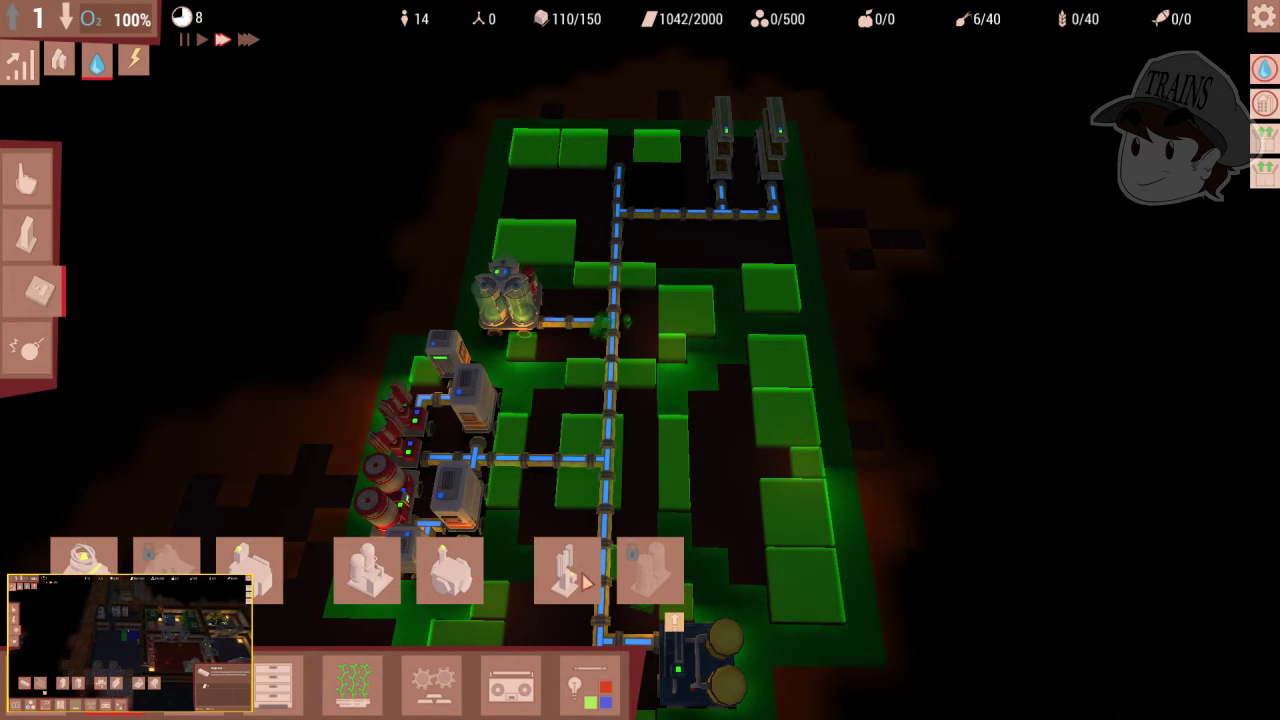
{"action": "left_click", "coordinate": [368, 571]}
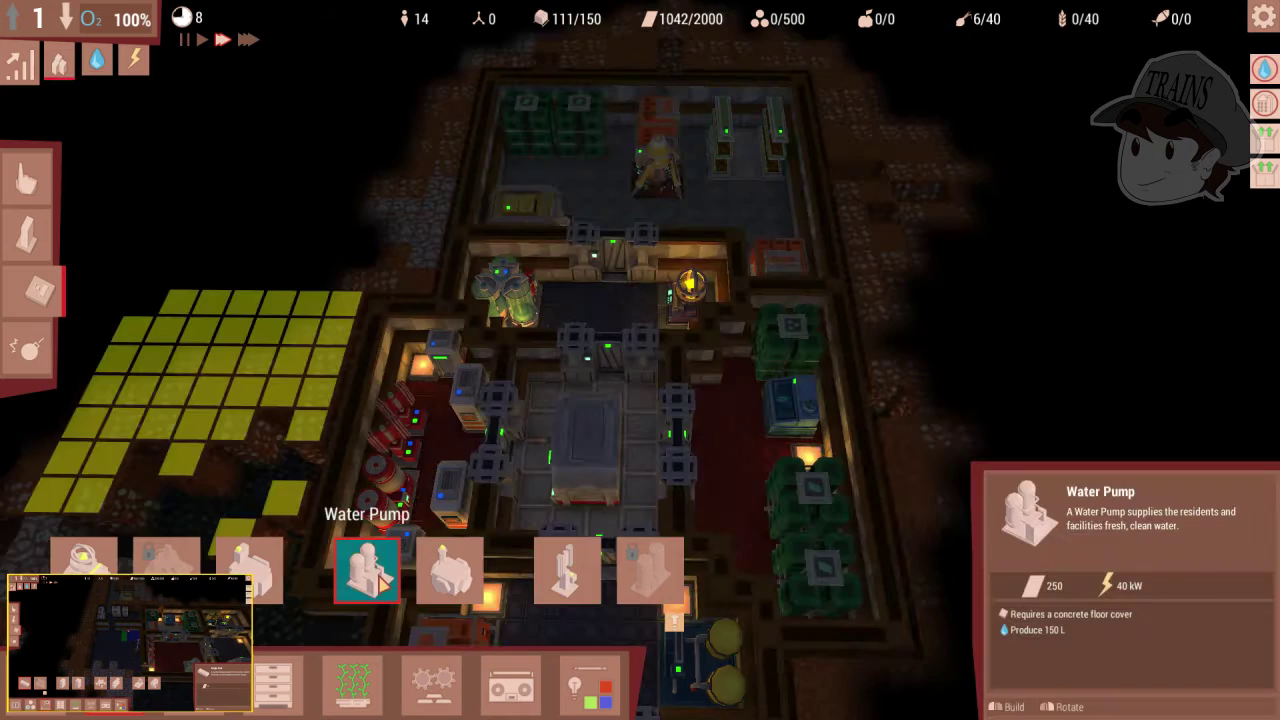
{"action": "left_click", "coordinate": [708, 460]}
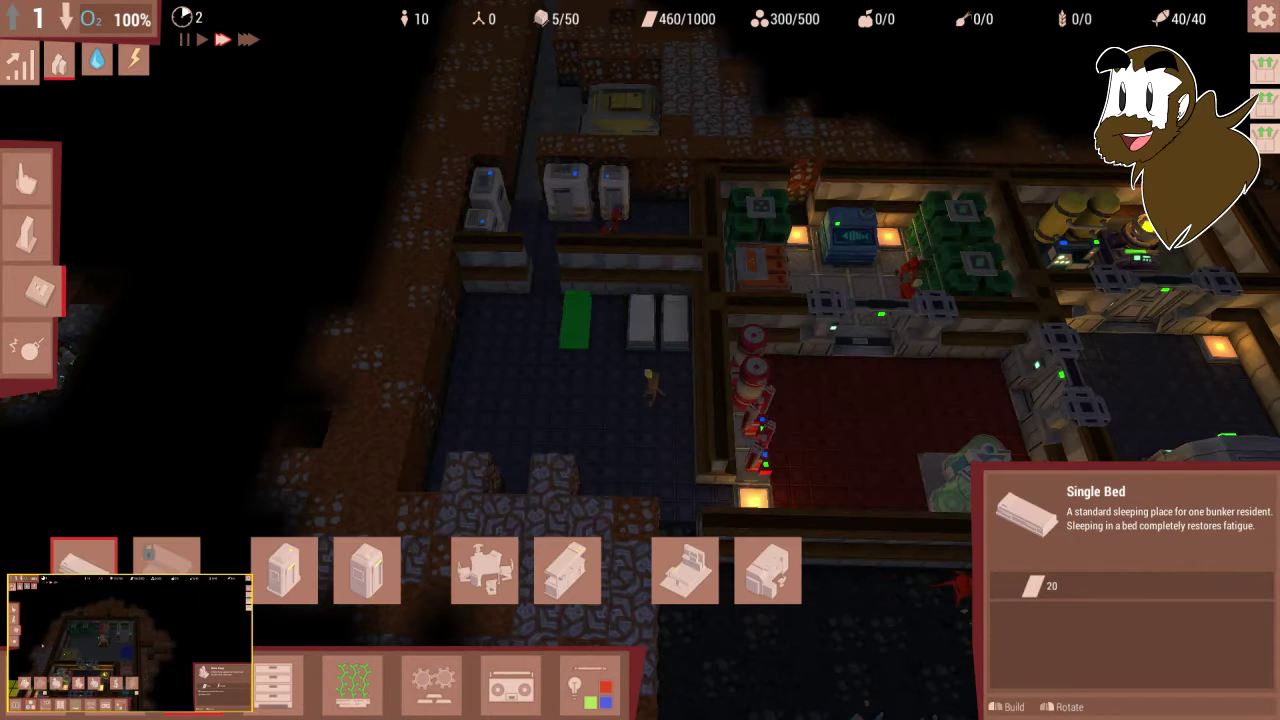
Step: Place two single beds beside the existing ones
{"action": "left_click", "coordinate": [575, 325]}
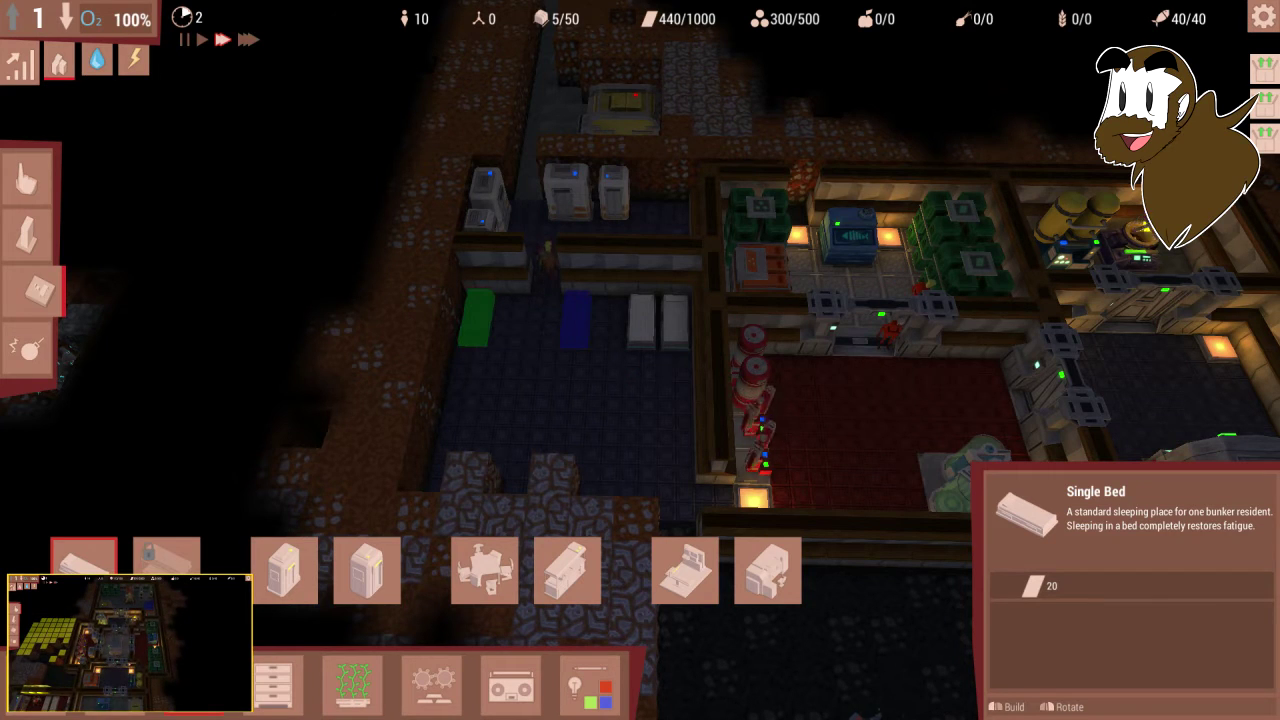
{"action": "left_click", "coordinate": [478, 318]}
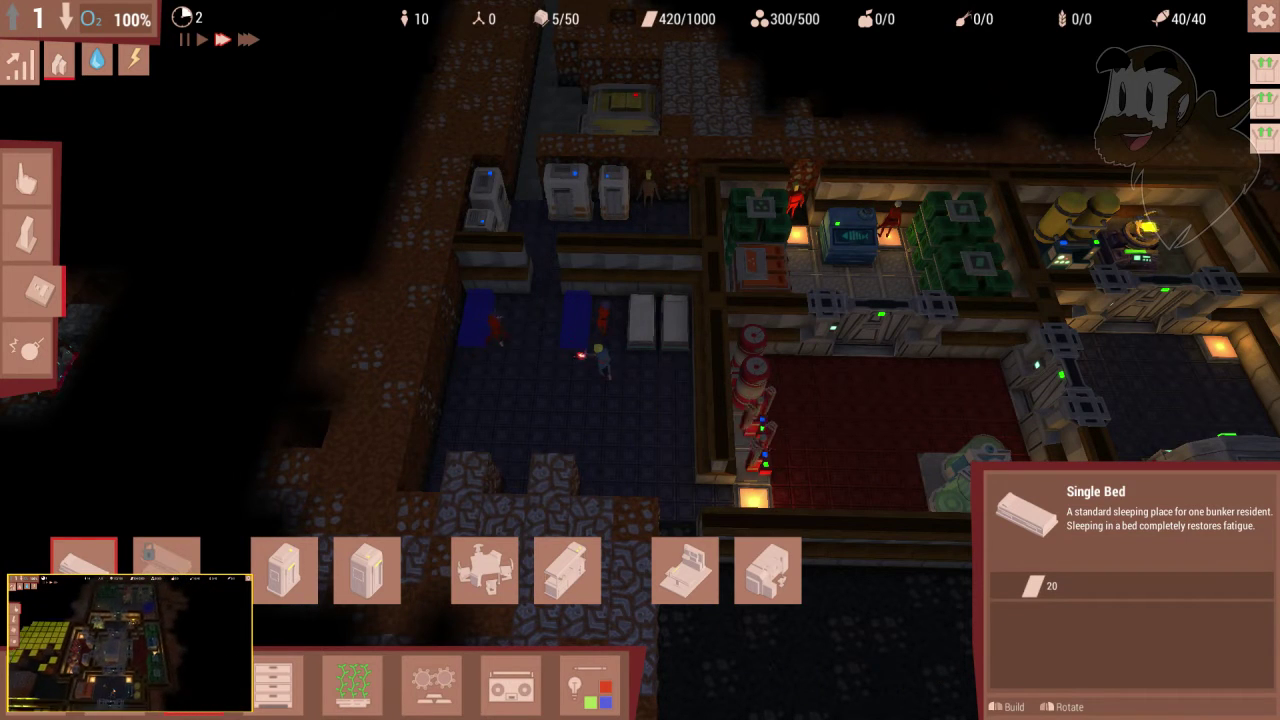
{"action": "key", "text": "x"}
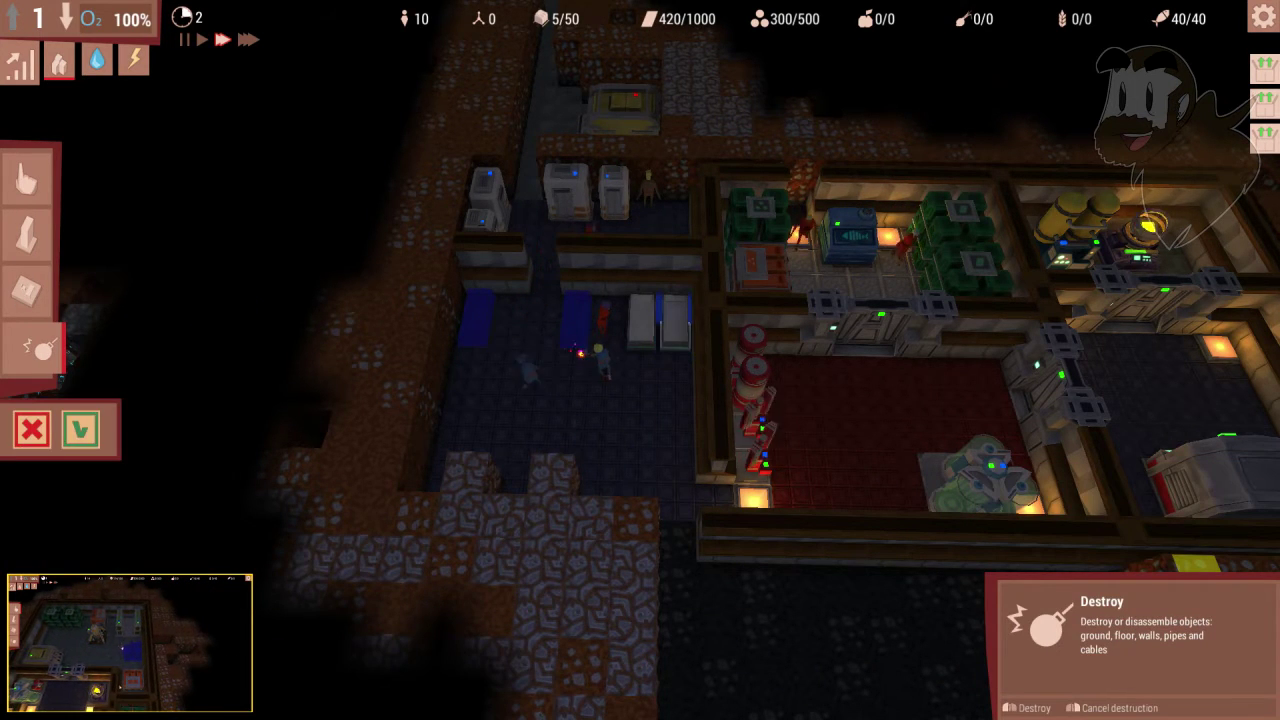
Step: Place two more single beds on the dormitory floor, then pan toward the drill area
{"action": "left_click", "coordinate": [28, 235]}
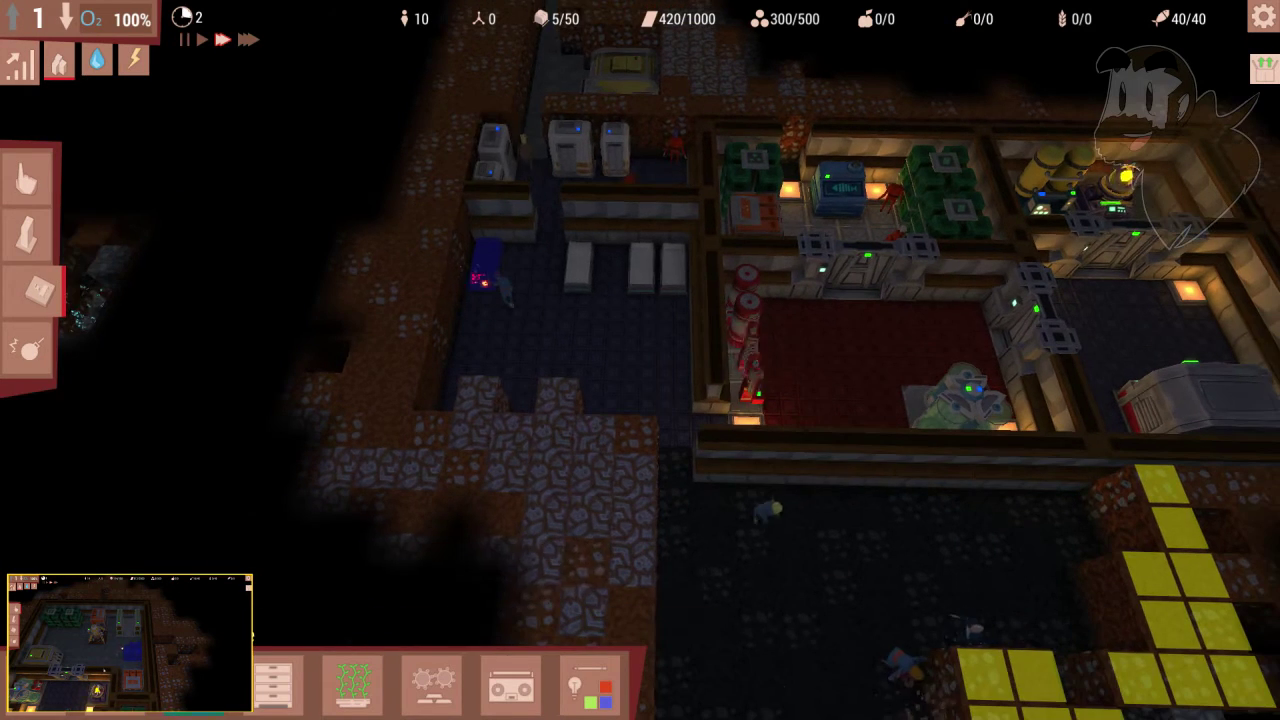
{"action": "left_click", "coordinate": [276, 683]}
{"action": "left_click", "coordinate": [84, 570]}
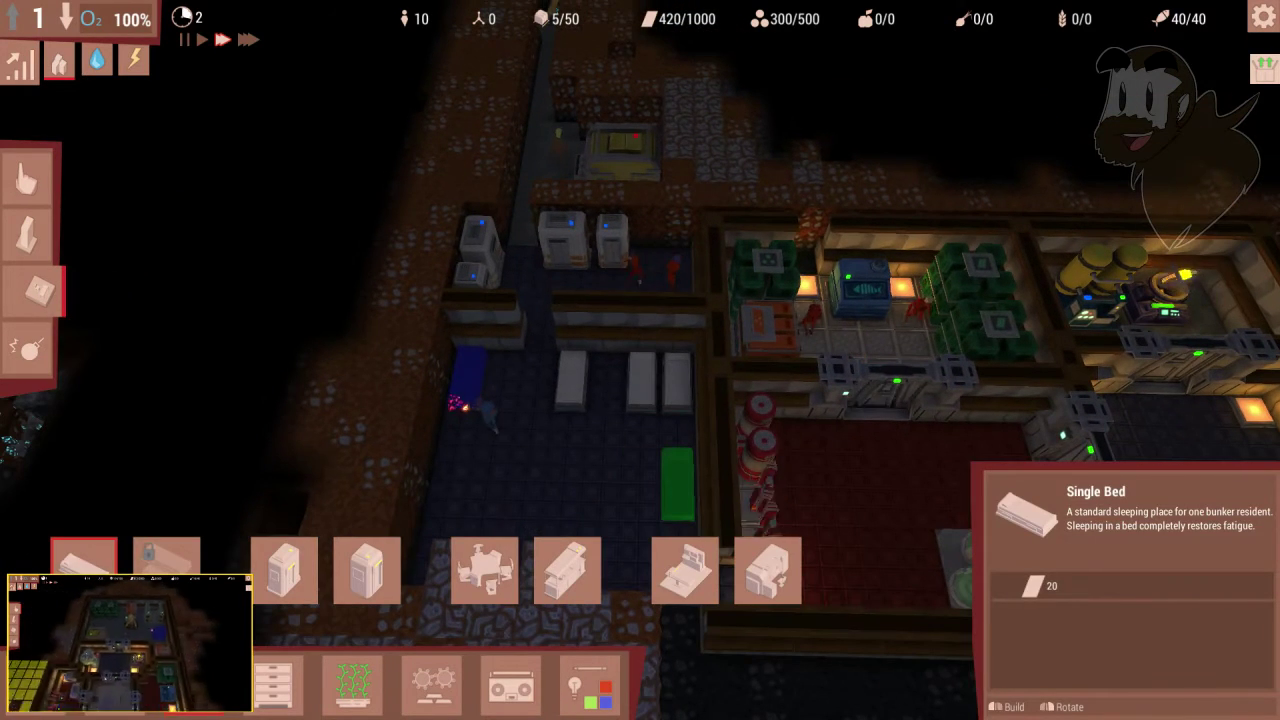
{"action": "left_click", "coordinate": [678, 485]}
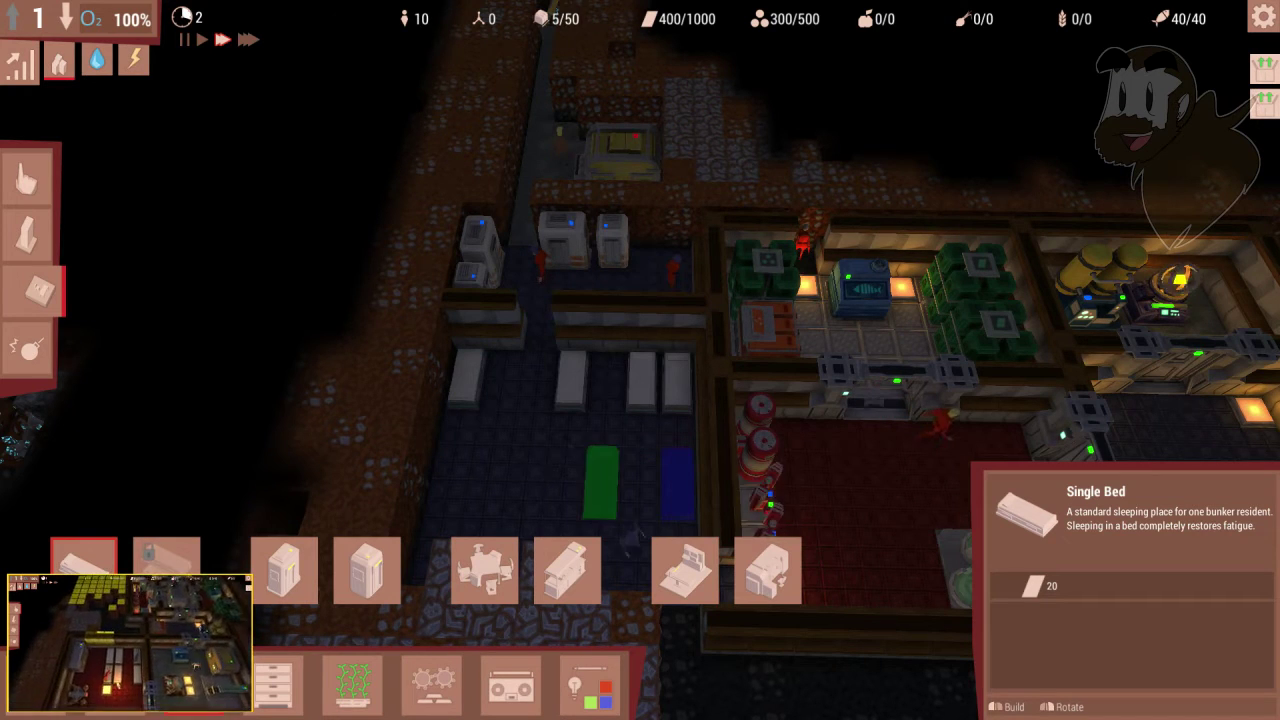
{"action": "left_click", "coordinate": [640, 485]}
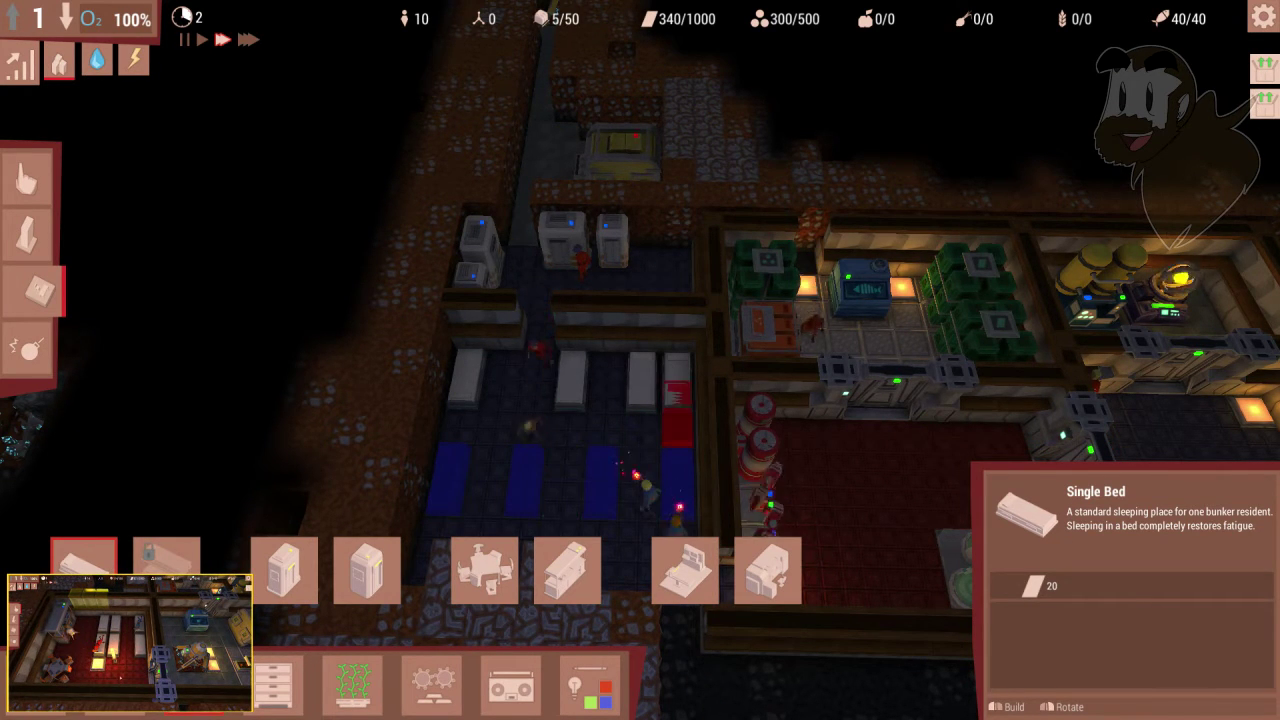
{"action": "key", "text": "a"}
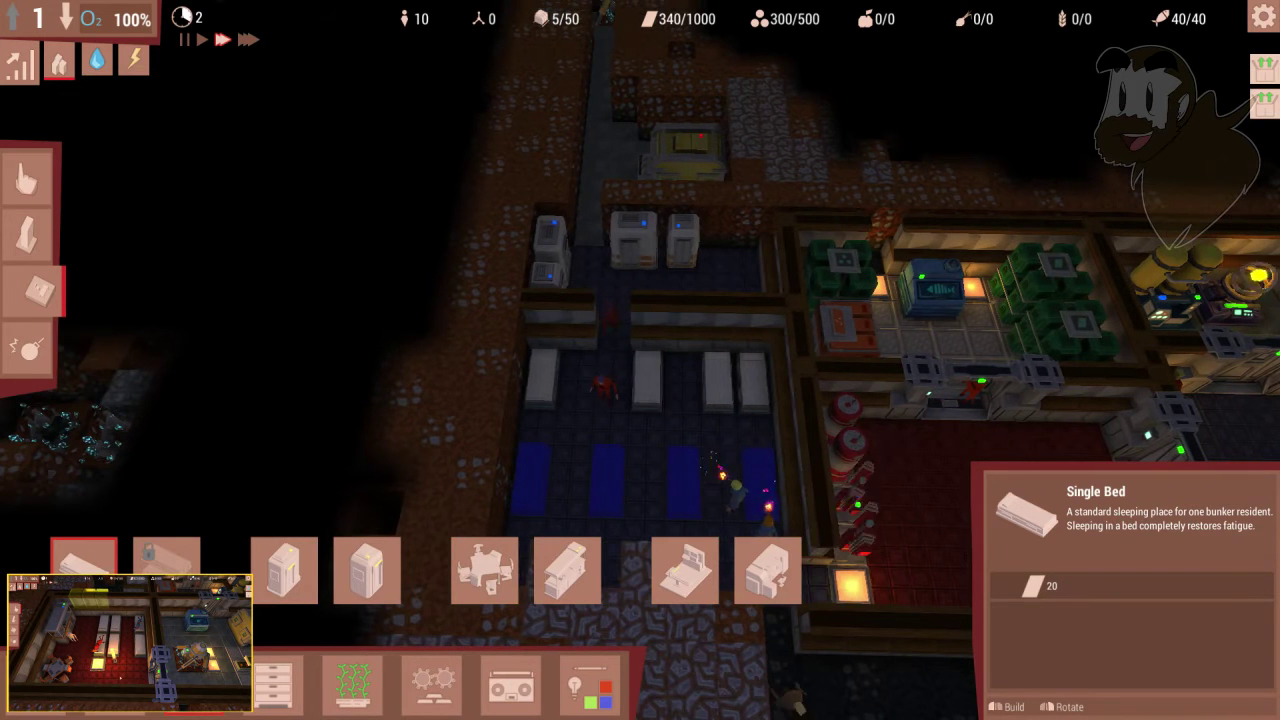
{"action": "right_click", "coordinate": [640, 400]}
{"action": "scroll", "coordinate": [640, 400], "scroll_direction": "up", "scroll_amount": 1}
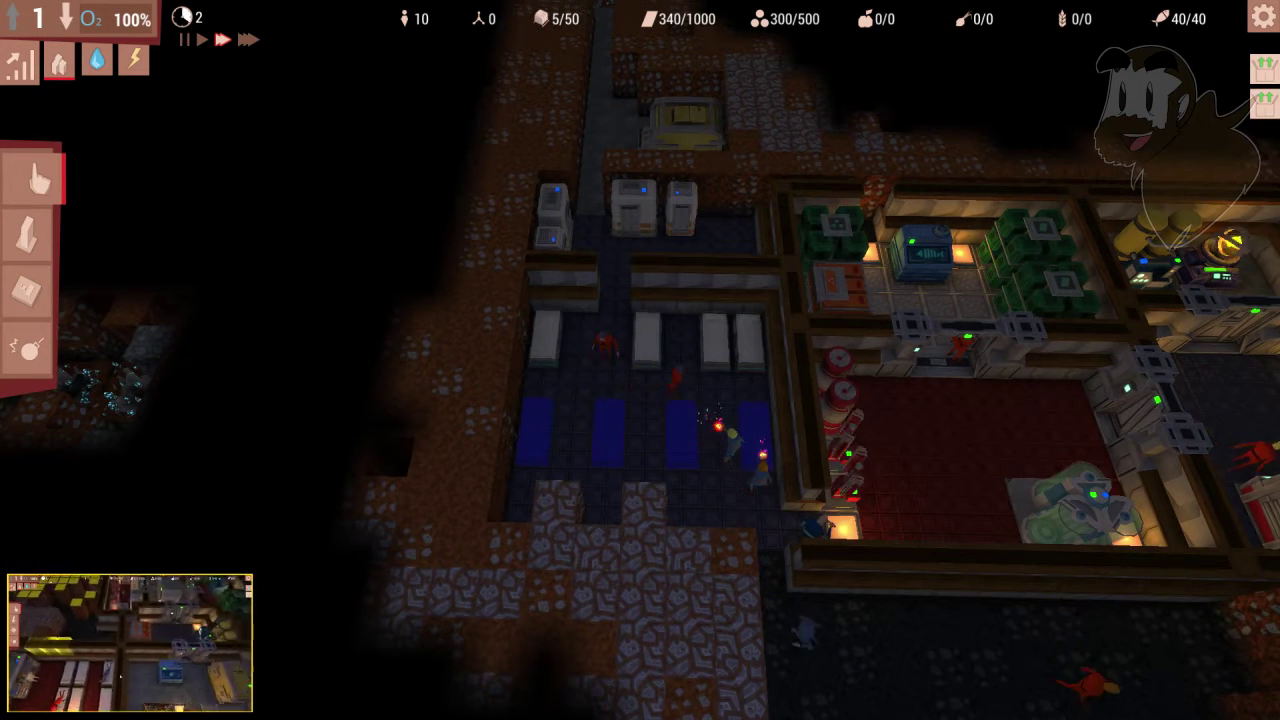
{"action": "key", "text": "q"}
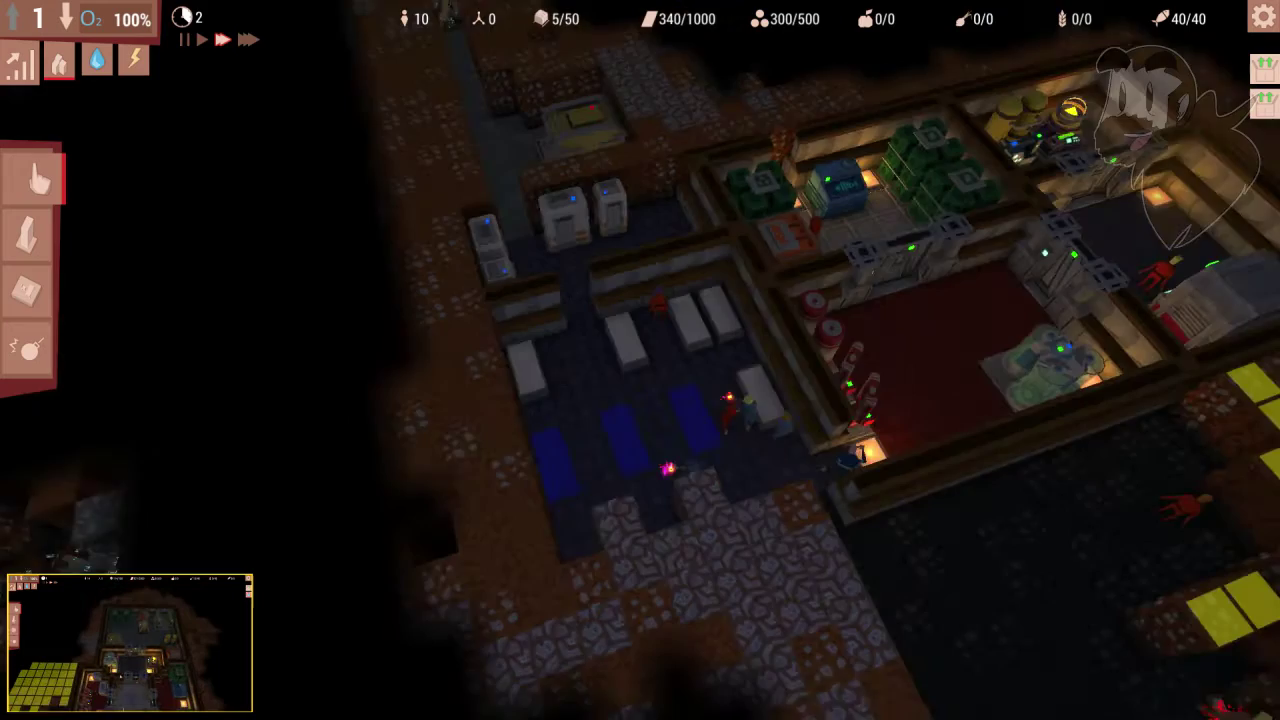
{"action": "key", "text": "a"}
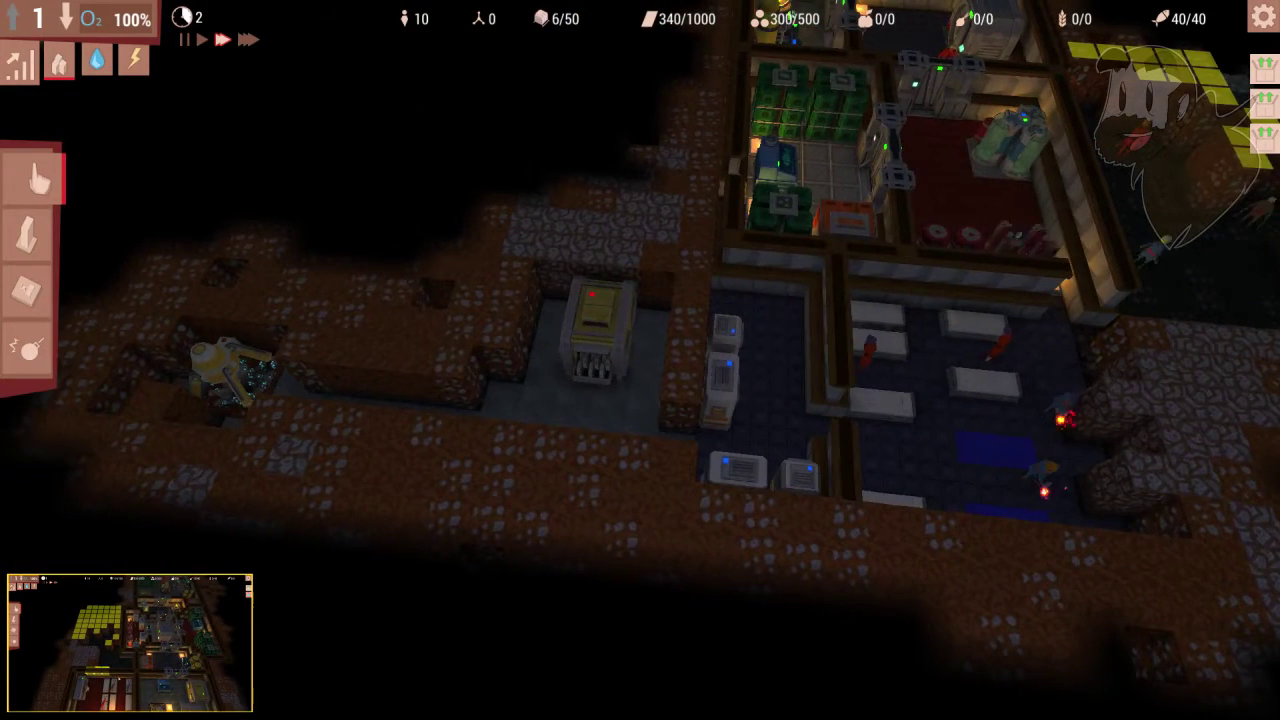
{"action": "key", "text": "3"}
{"action": "key", "text": "2"}
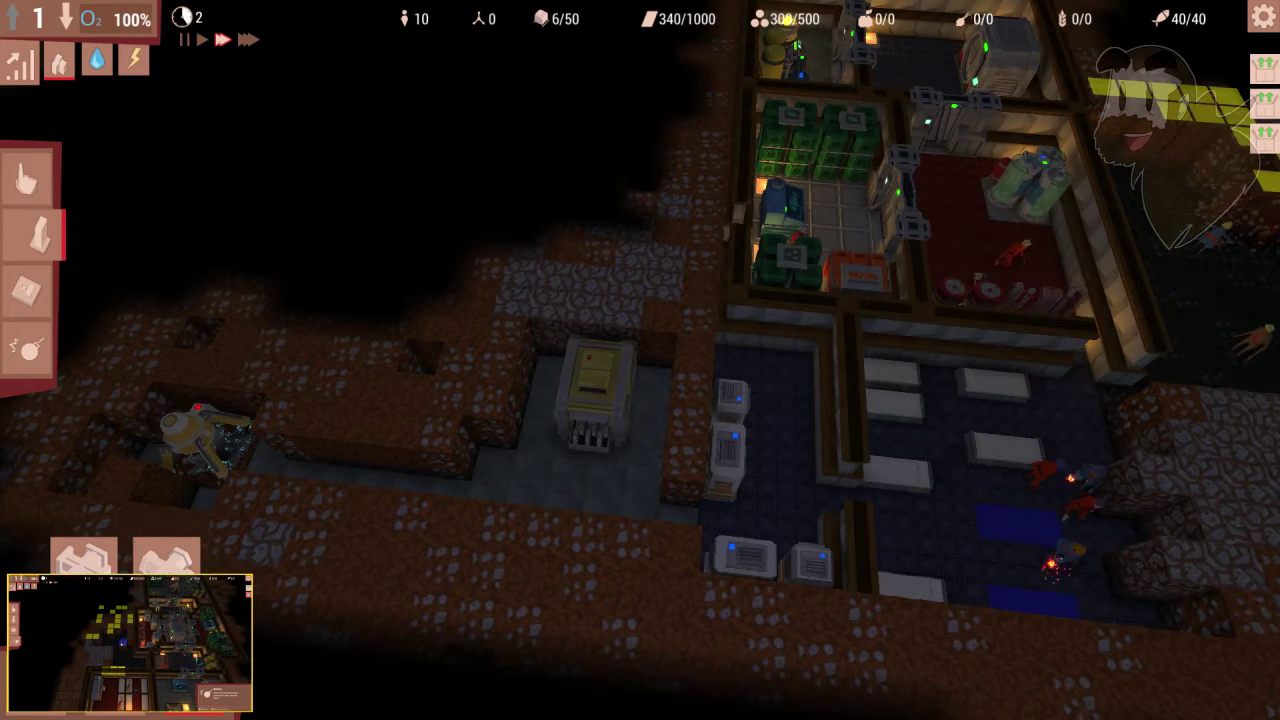
Step: Lay and confirm a power cable from the bunker grid past the grey pump to the drill
{"action": "left_click", "coordinate": [84, 555]}
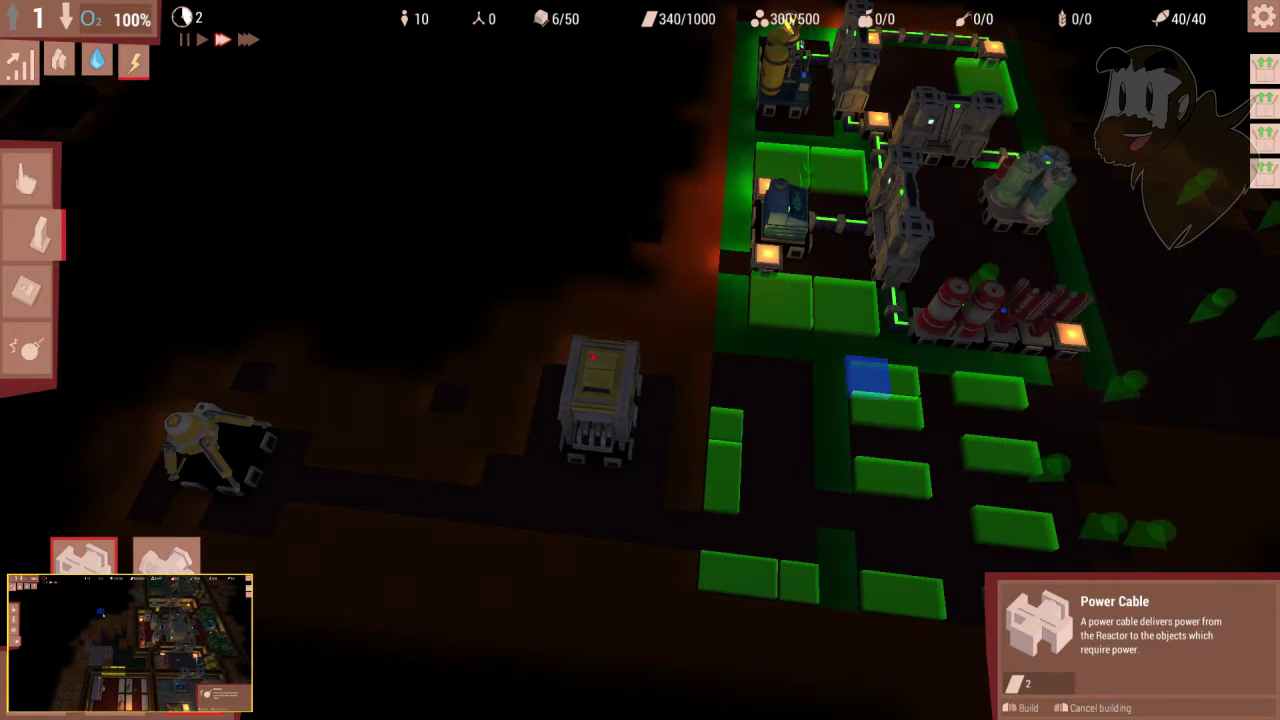
{"action": "left_click_drag", "start_coordinate": [860, 320], "coordinate": [762, 495]}
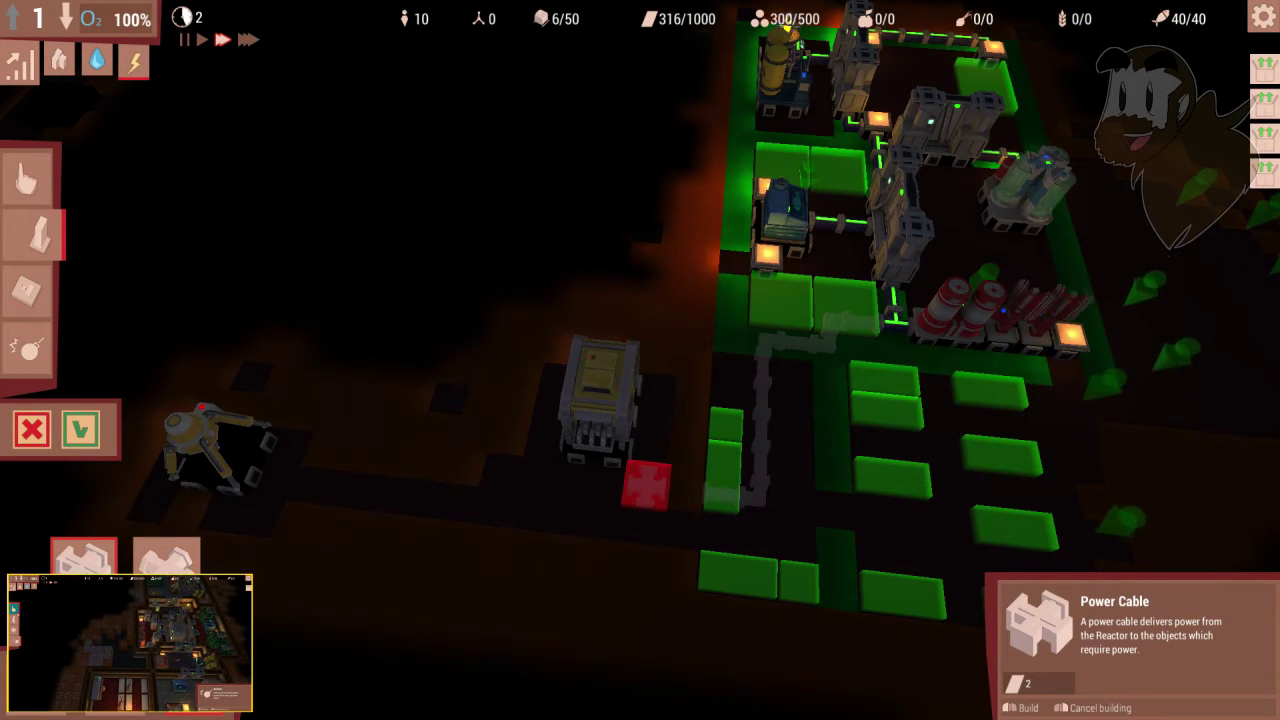
{"action": "mouse_move", "coordinate": [645, 480]}
{"action": "left_mouse_down"}
{"action": "mouse_move", "coordinate": [680, 520]}
{"action": "mouse_move", "coordinate": [718, 528]}
{"action": "left_mouse_up"}
{"action": "left_click_drag", "start_coordinate": [640, 520], "coordinate": [572, 475]}
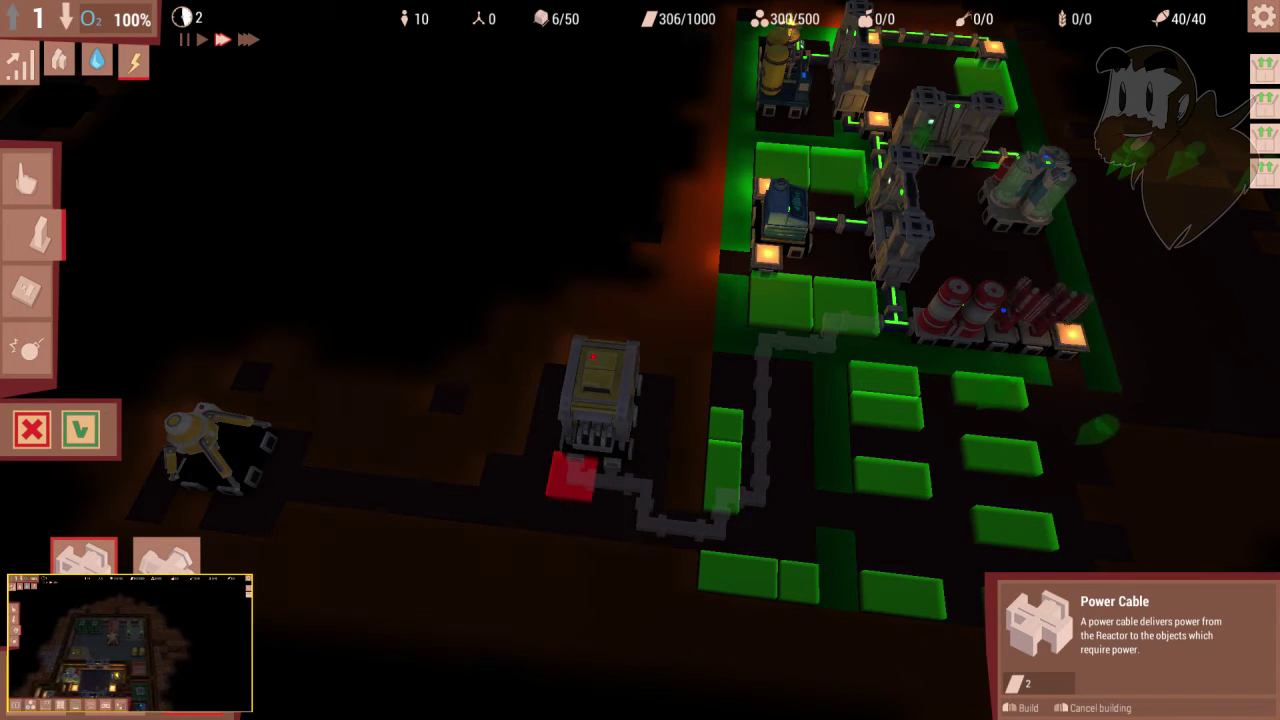
{"action": "left_click_drag", "start_coordinate": [497, 465], "coordinate": [270, 478]}
{"action": "left_click", "coordinate": [81, 430]}
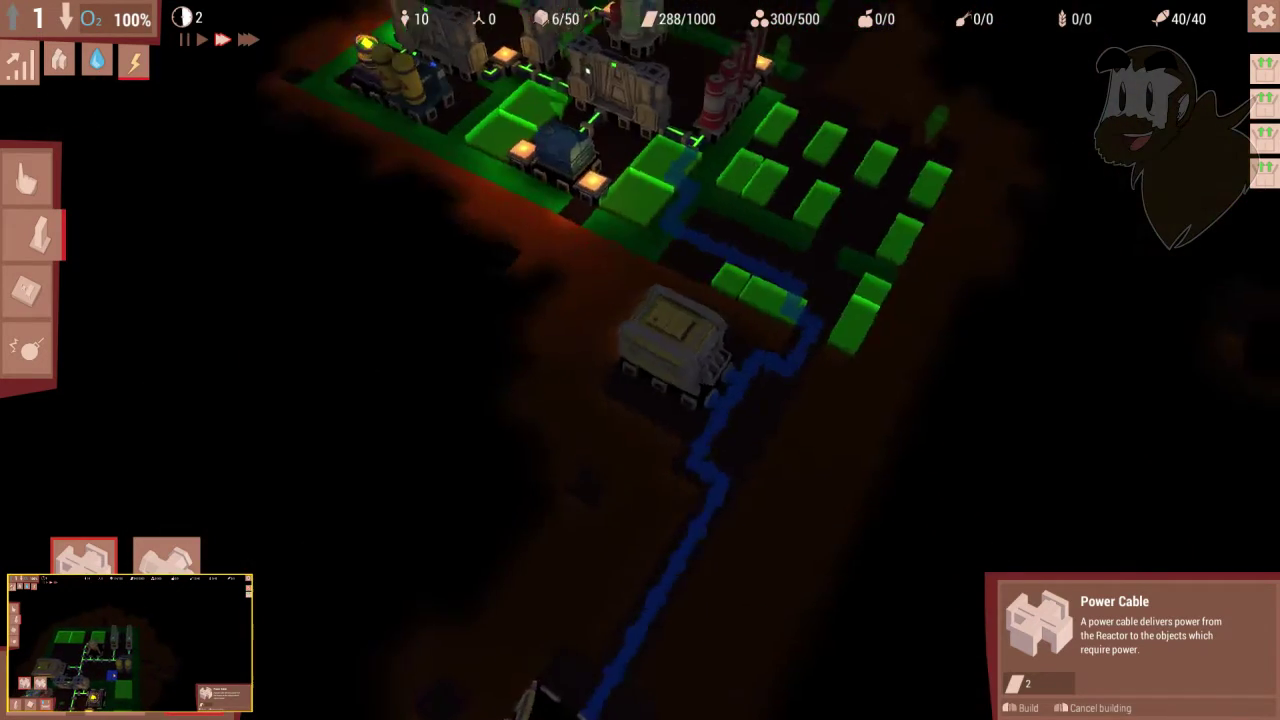
{"action": "key", "text": "Escape"}
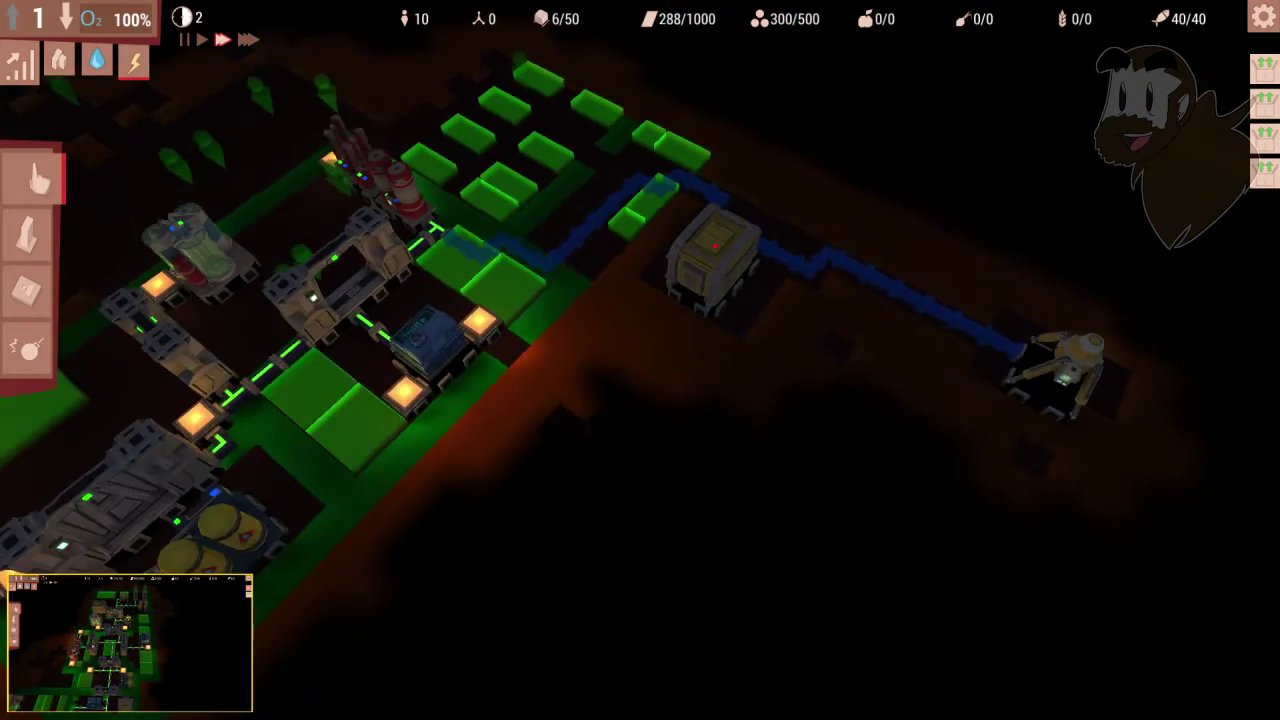
{"action": "left_click", "coordinate": [97, 65]}
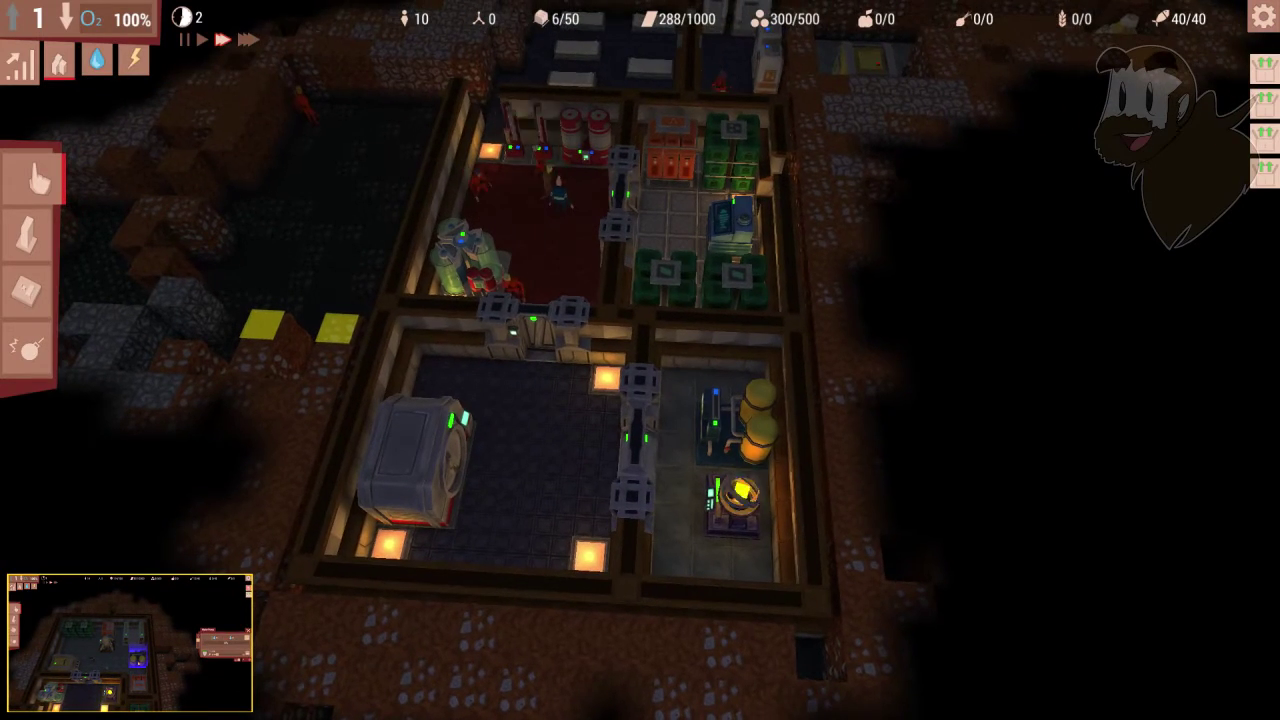
Step: Bring the dug-out cave west of the base into view and ready the construction tools
{"action": "key", "text": "e"}
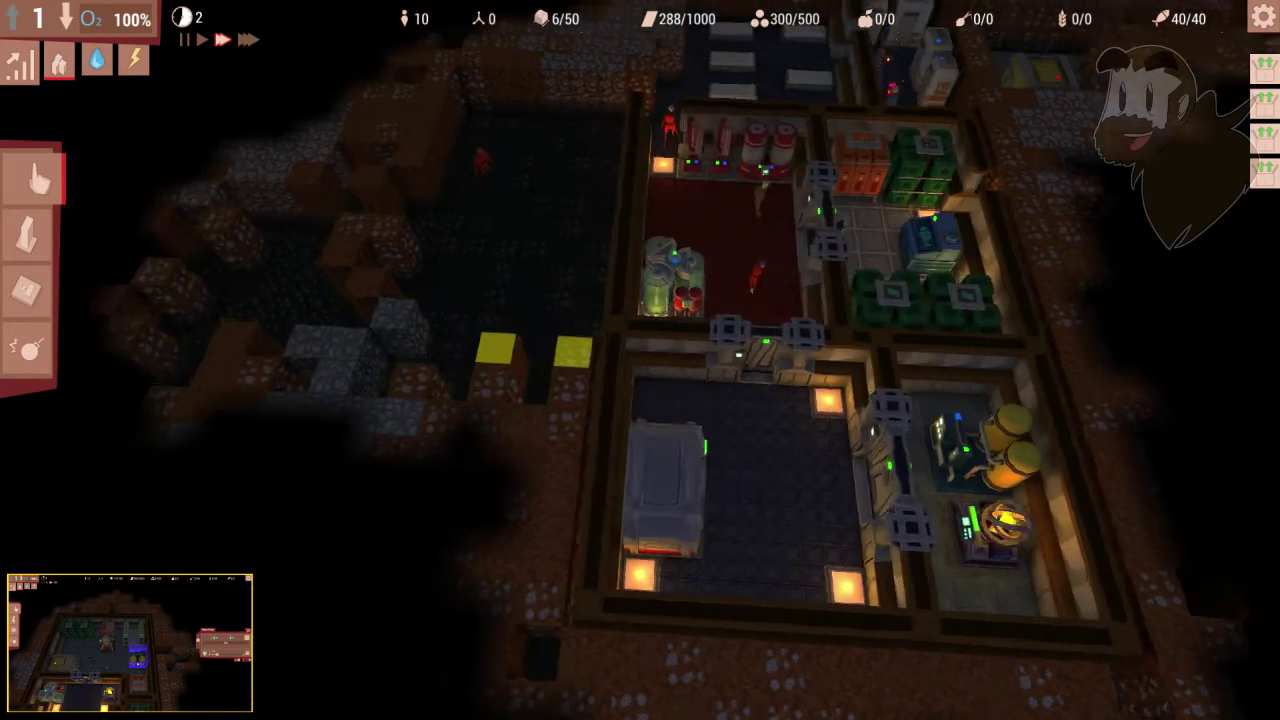
{"action": "key", "text": "w"}
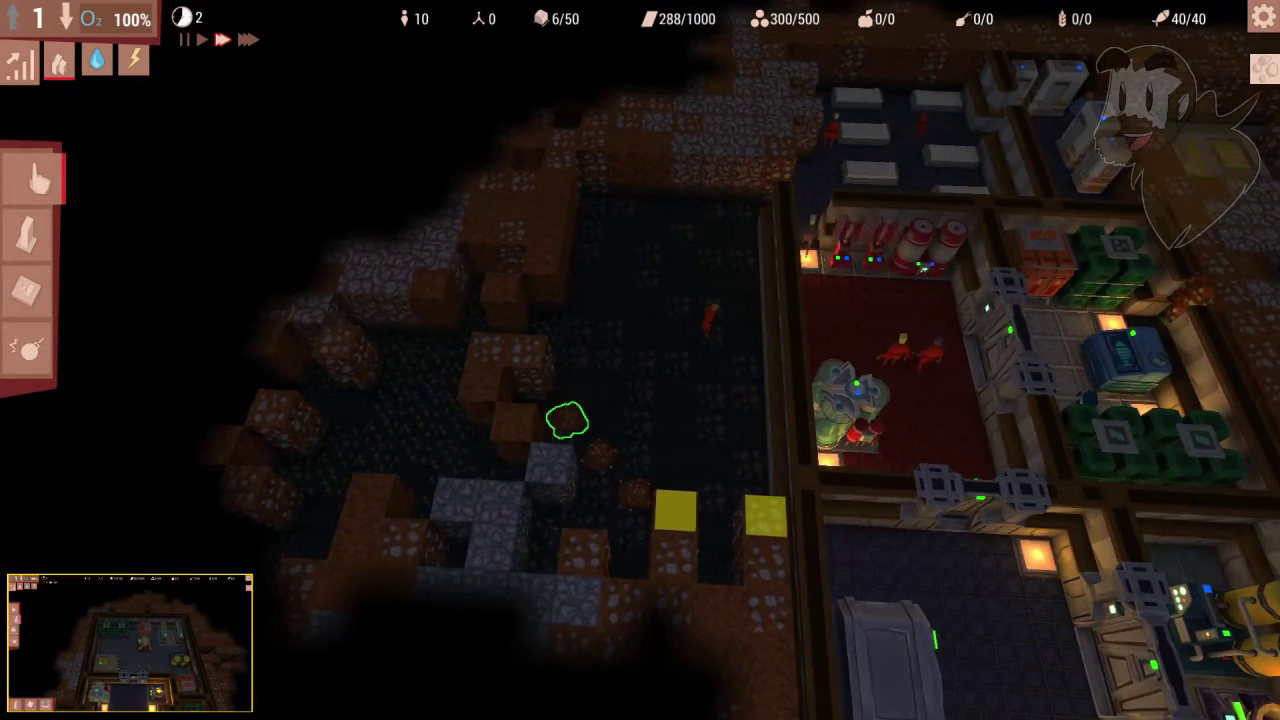
{"action": "key", "text": "w"}
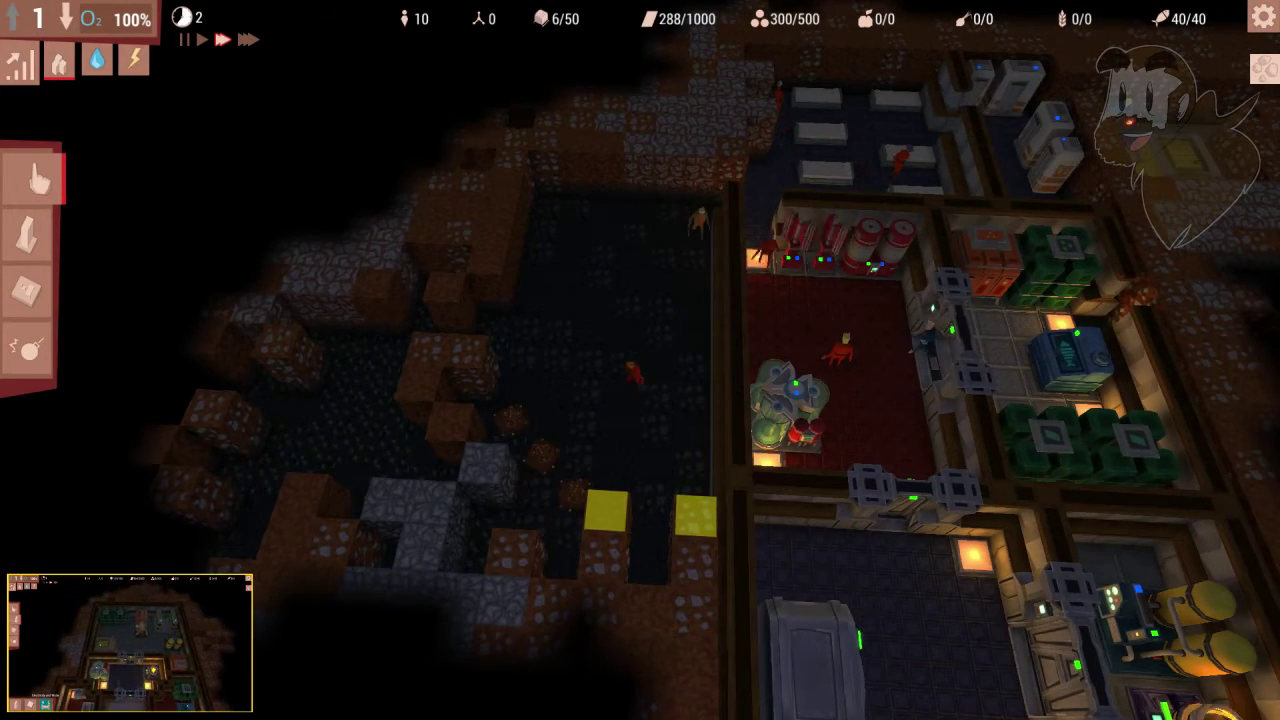
{"action": "key", "text": "2"}
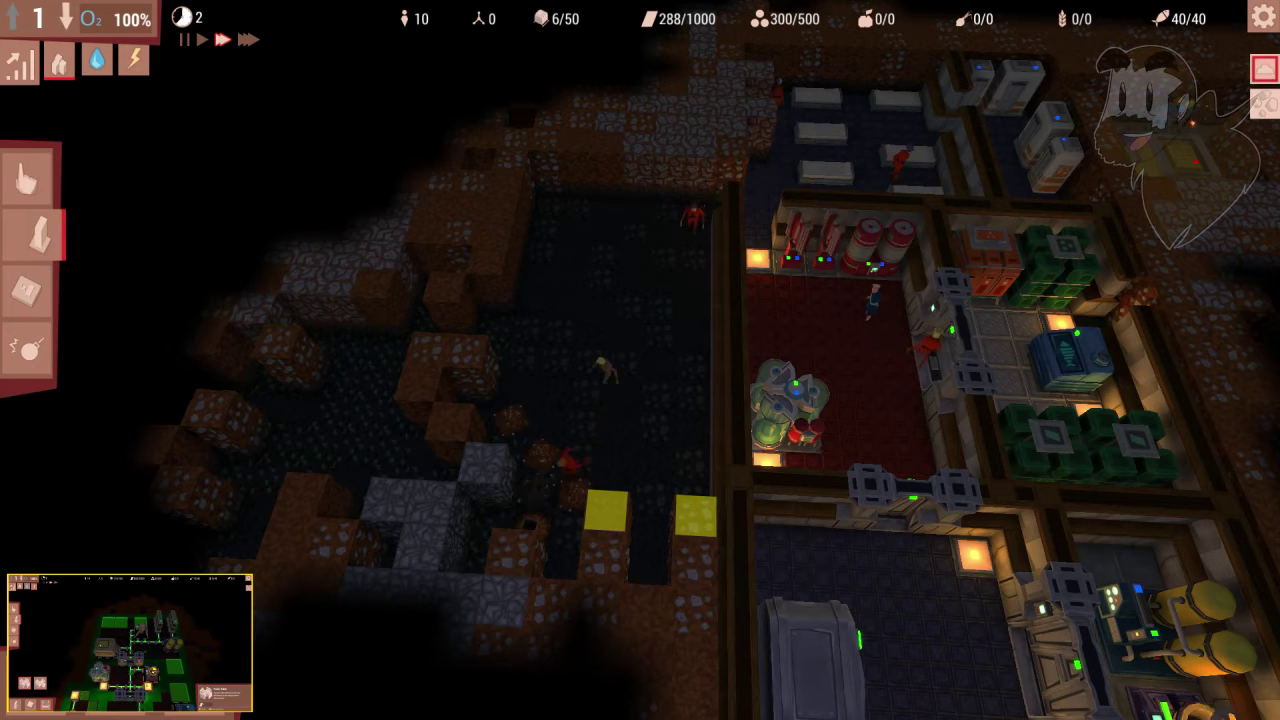
Step: Outline wall blueprints around the newly dug cave west of the existing rooms
{"action": "left_click", "coordinate": [84, 555]}
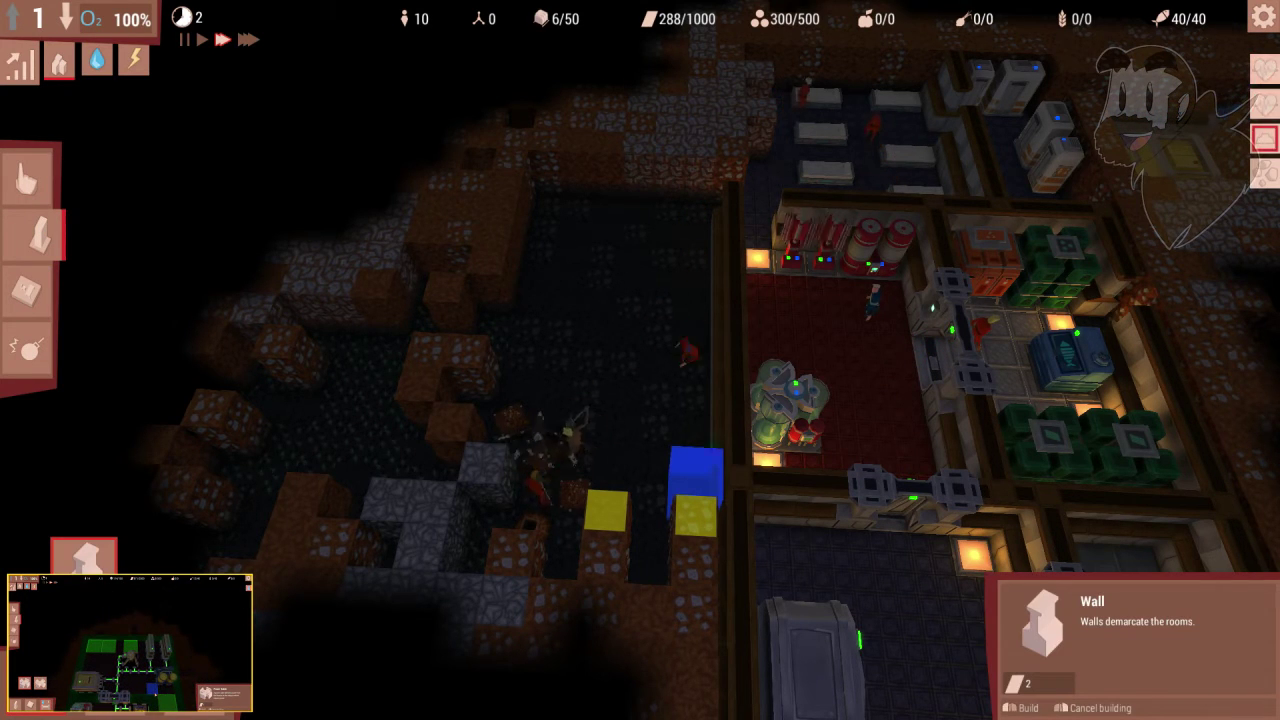
{"action": "left_click", "coordinate": [655, 480]}
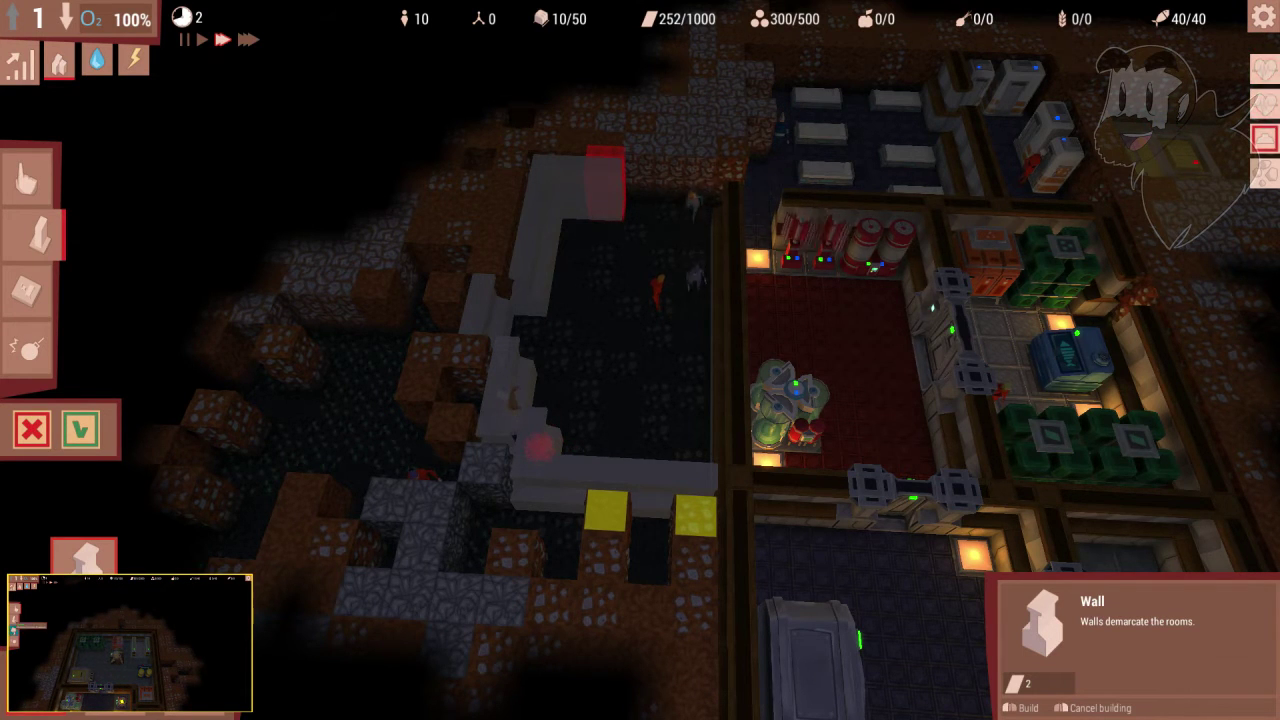
{"action": "scroll", "coordinate": [640, 360], "scroll_direction": "up", "scroll_amount": 3}
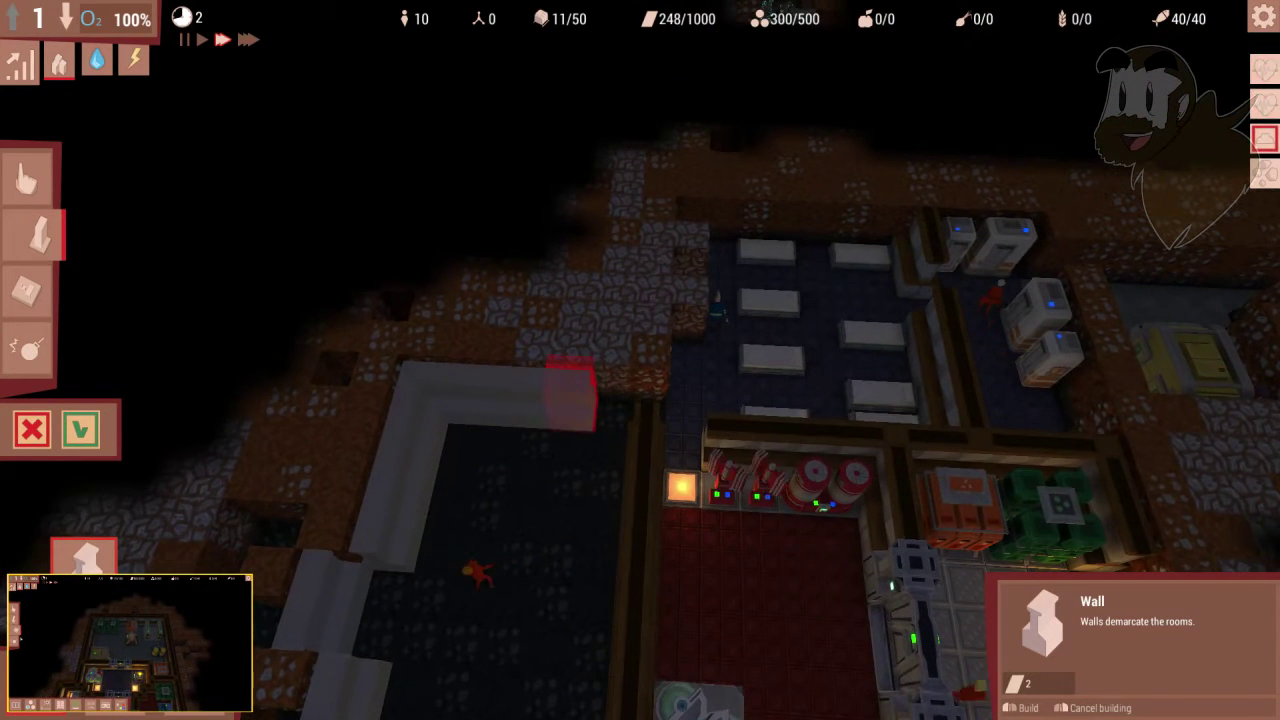
{"action": "key", "text": "s"}
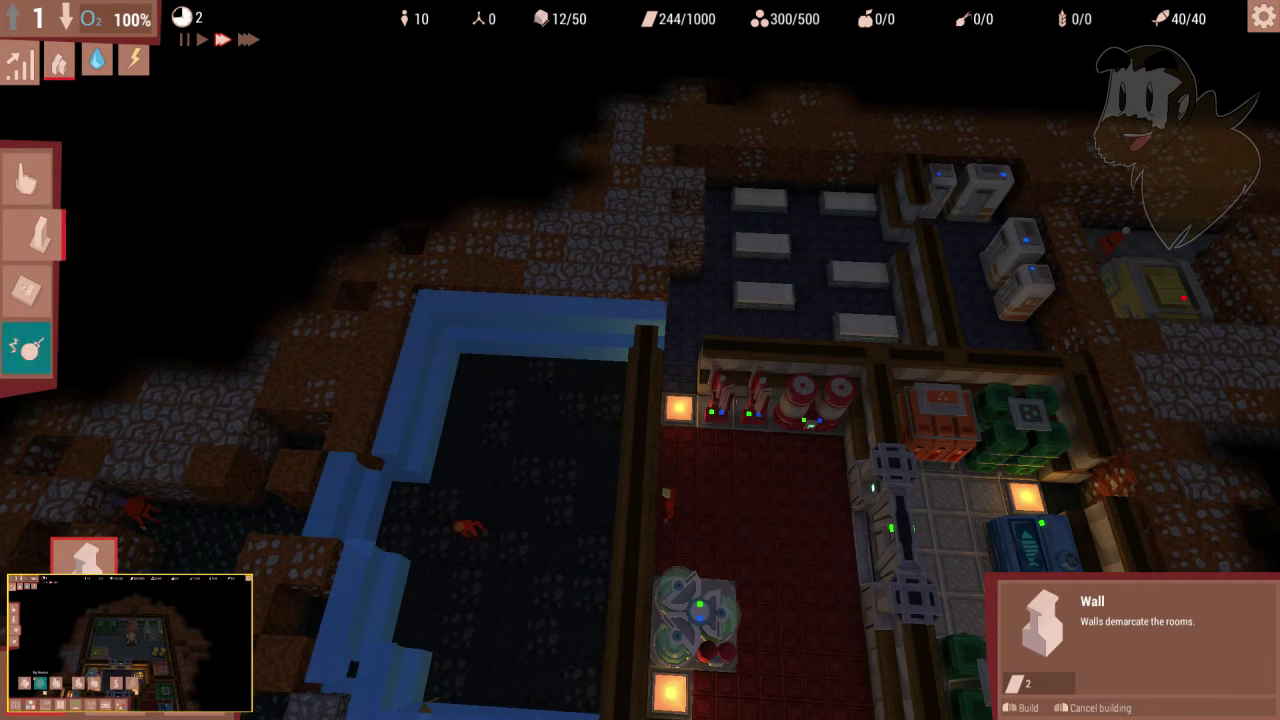
Step: Mark rock blocks and a wall segment in the cave for removal and confirm
{"action": "left_click", "coordinate": [30, 348]}
{"action": "scroll", "coordinate": [640, 360], "scroll_direction": "down", "scroll_amount": 3}
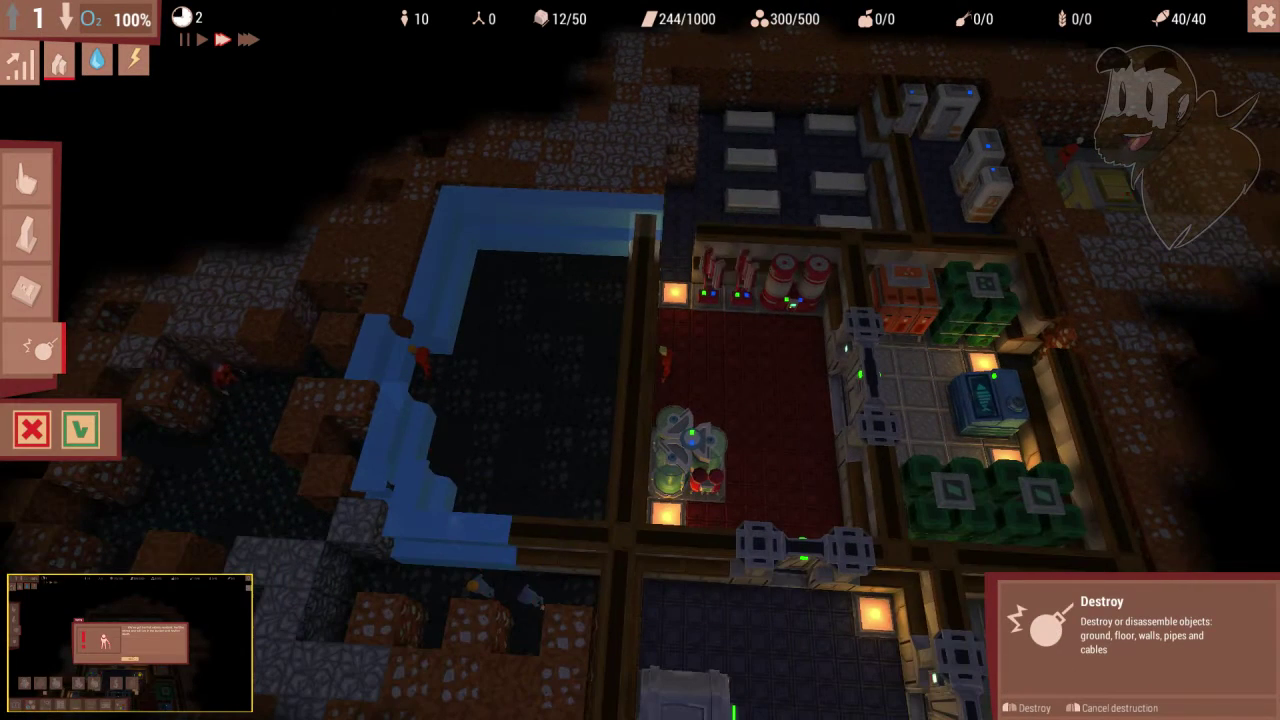
{"action": "scroll", "coordinate": [640, 360], "scroll_direction": "down", "scroll_amount": 3}
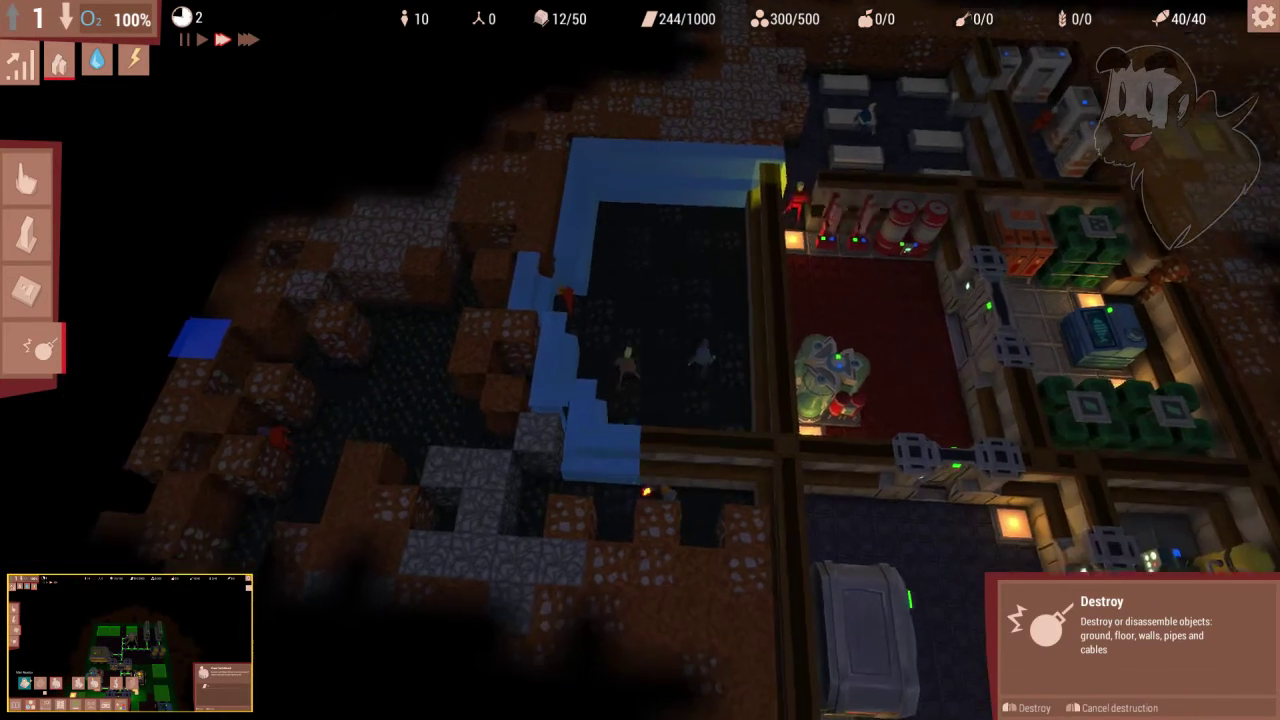
{"action": "left_click_drag", "start_coordinate": [560, 300], "coordinate": [660, 340]}
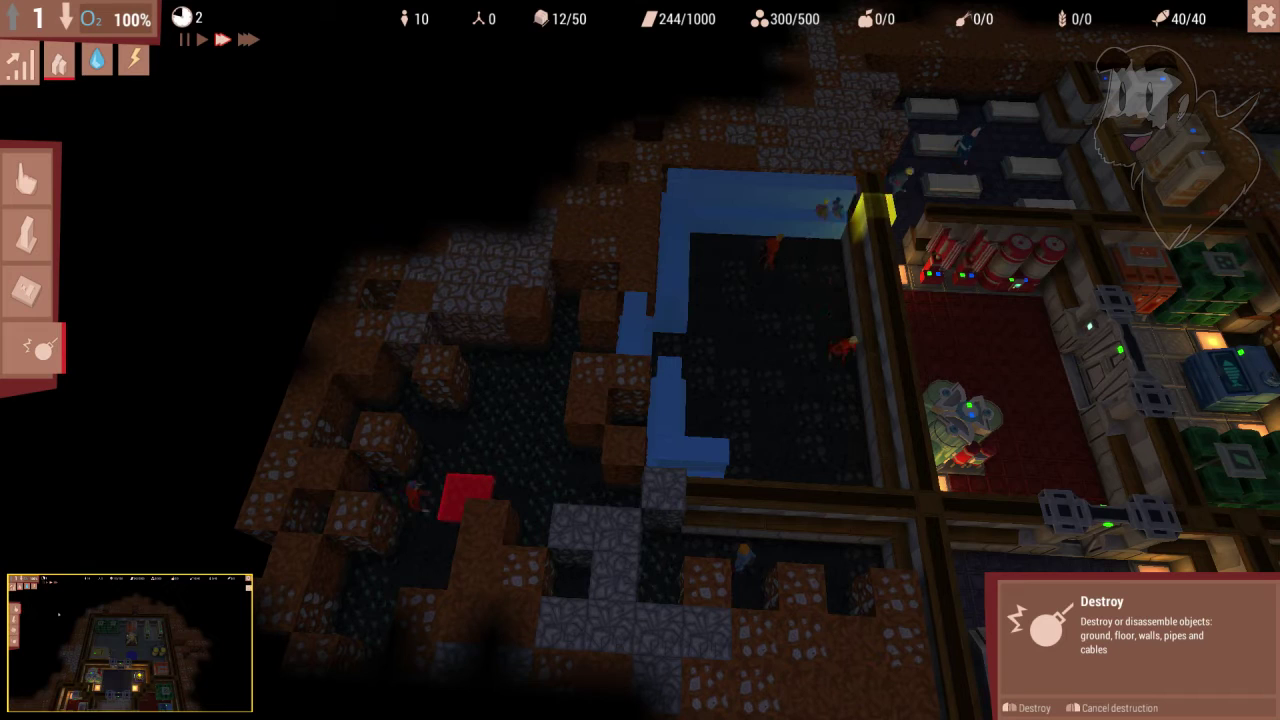
{"action": "left_click_drag", "start_coordinate": [700, 400], "coordinate": [600, 380]}
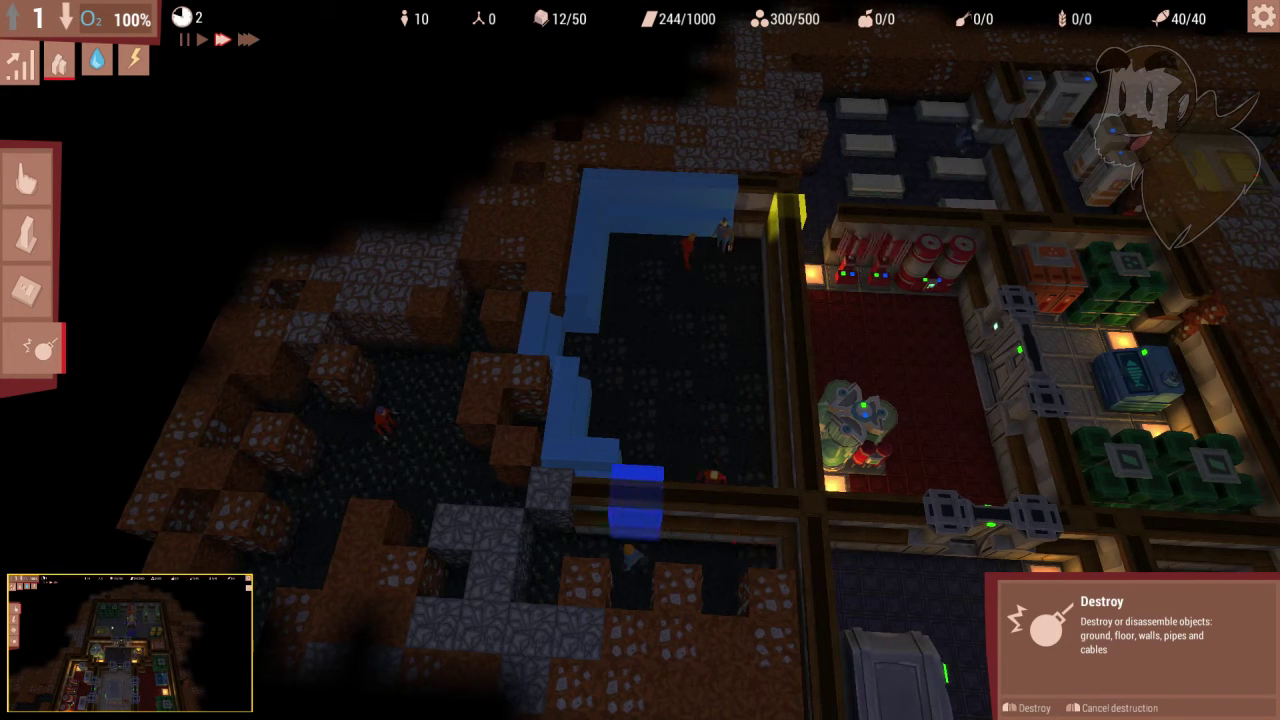
{"action": "left_click", "coordinate": [590, 495]}
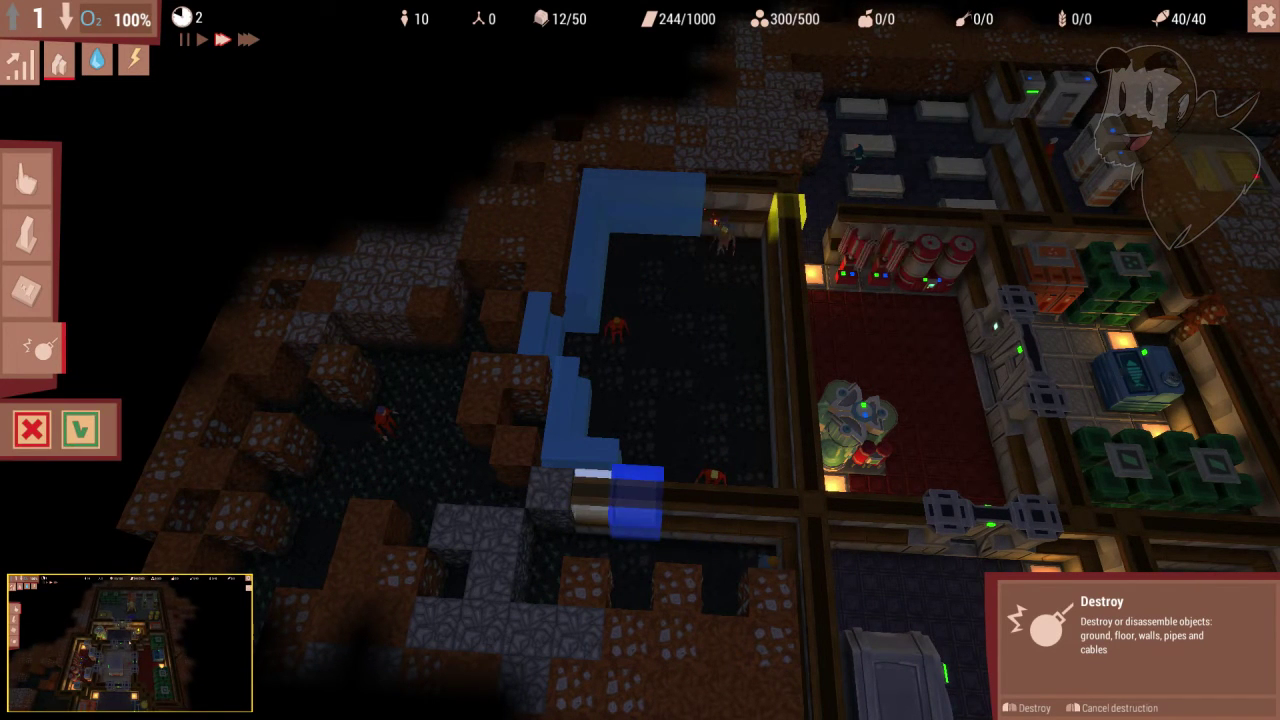
{"action": "left_click", "coordinate": [81, 429]}
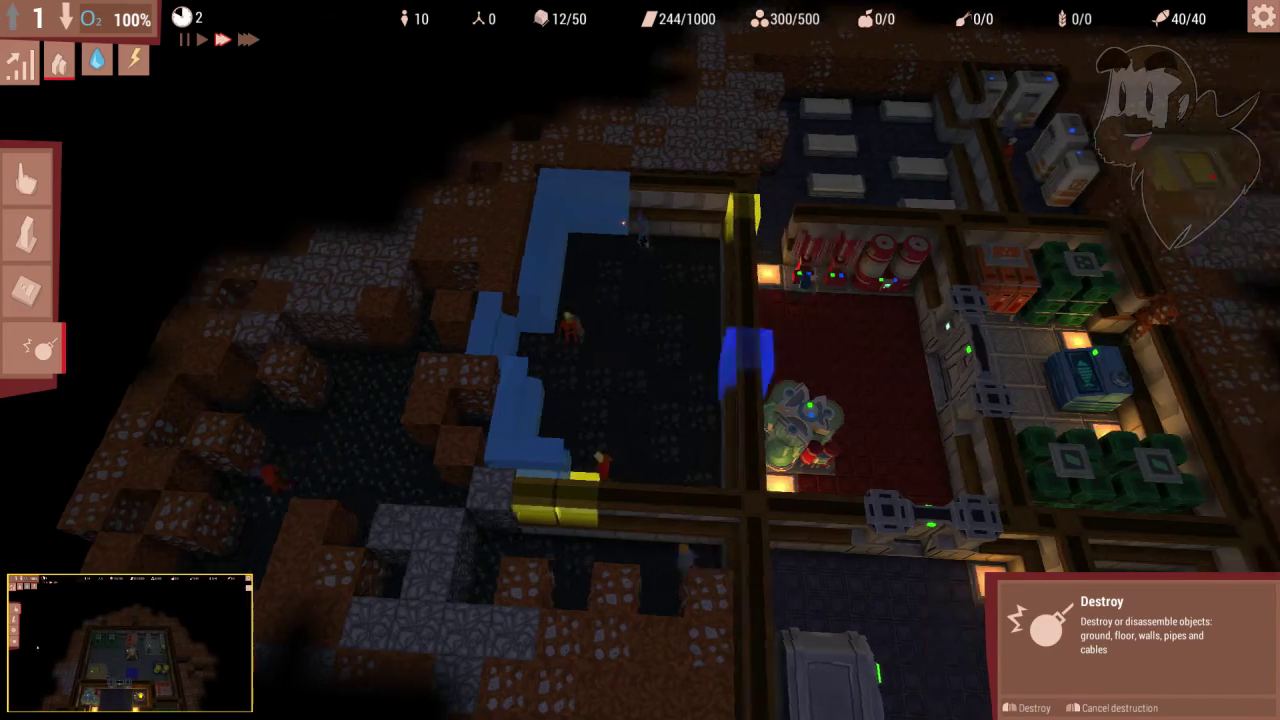
Step: Mark the blue-highlighted cave block for demolition and confirm the order
{"action": "left_click_drag", "start_coordinate": [800, 400], "coordinate": [560, 400]}
{"action": "left_click_drag", "start_coordinate": [700, 400], "coordinate": [580, 360]}
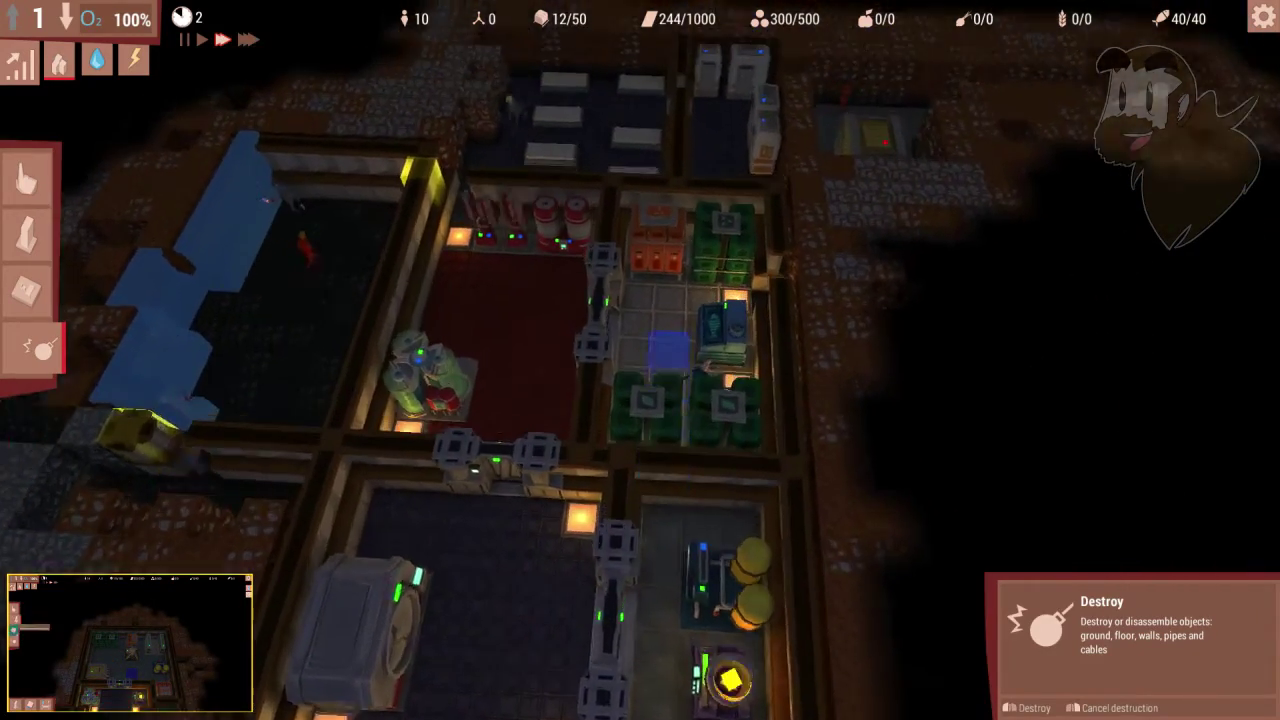
{"action": "left_click_drag", "start_coordinate": [400, 360], "coordinate": [640, 360]}
{"action": "left_click_drag", "start_coordinate": [400, 360], "coordinate": [640, 360]}
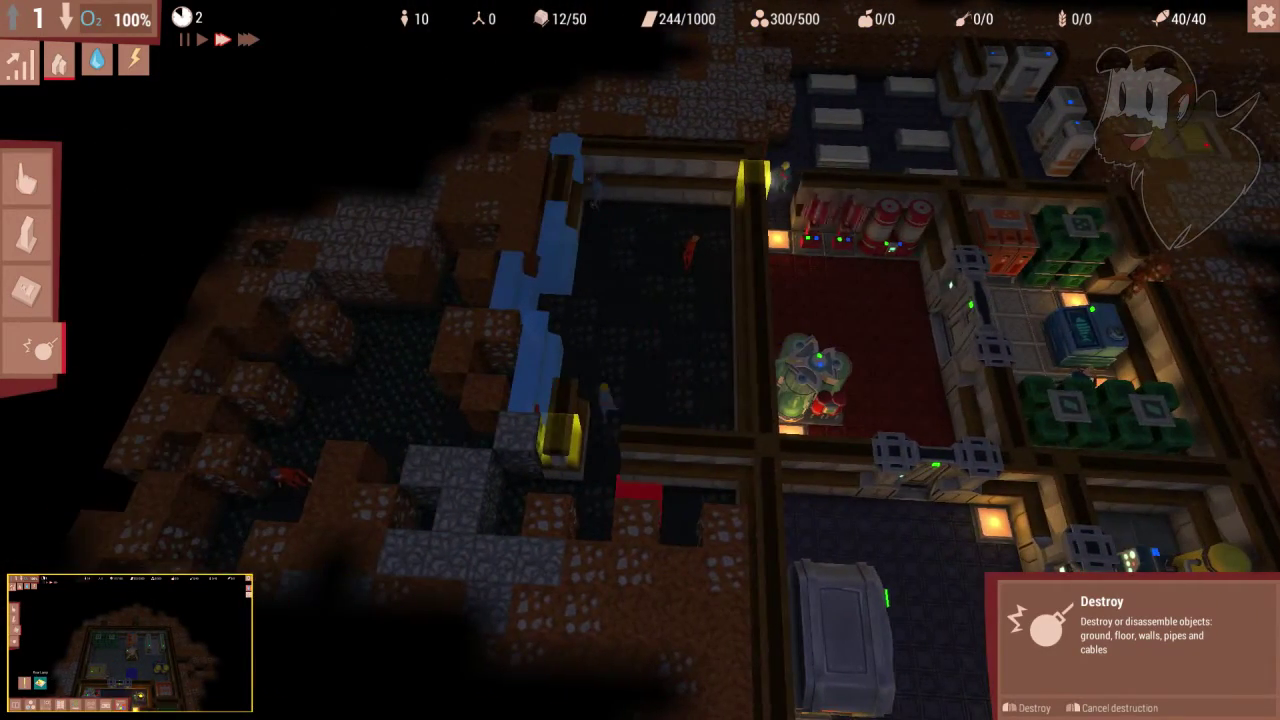
{"action": "left_click_drag", "start_coordinate": [560, 300], "coordinate": [650, 420]}
{"action": "left_click_drag", "start_coordinate": [500, 300], "coordinate": [620, 420]}
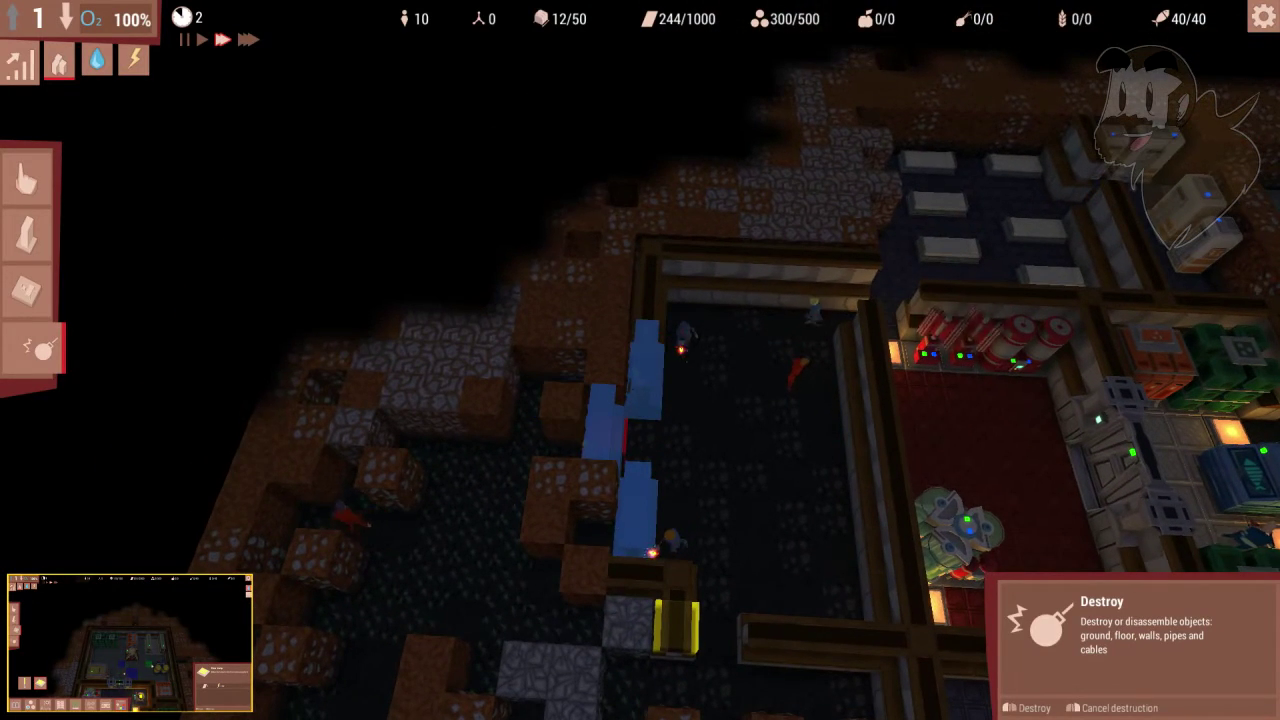
{"action": "scroll", "coordinate": [640, 360], "scroll_direction": "down", "scroll_amount": 2}
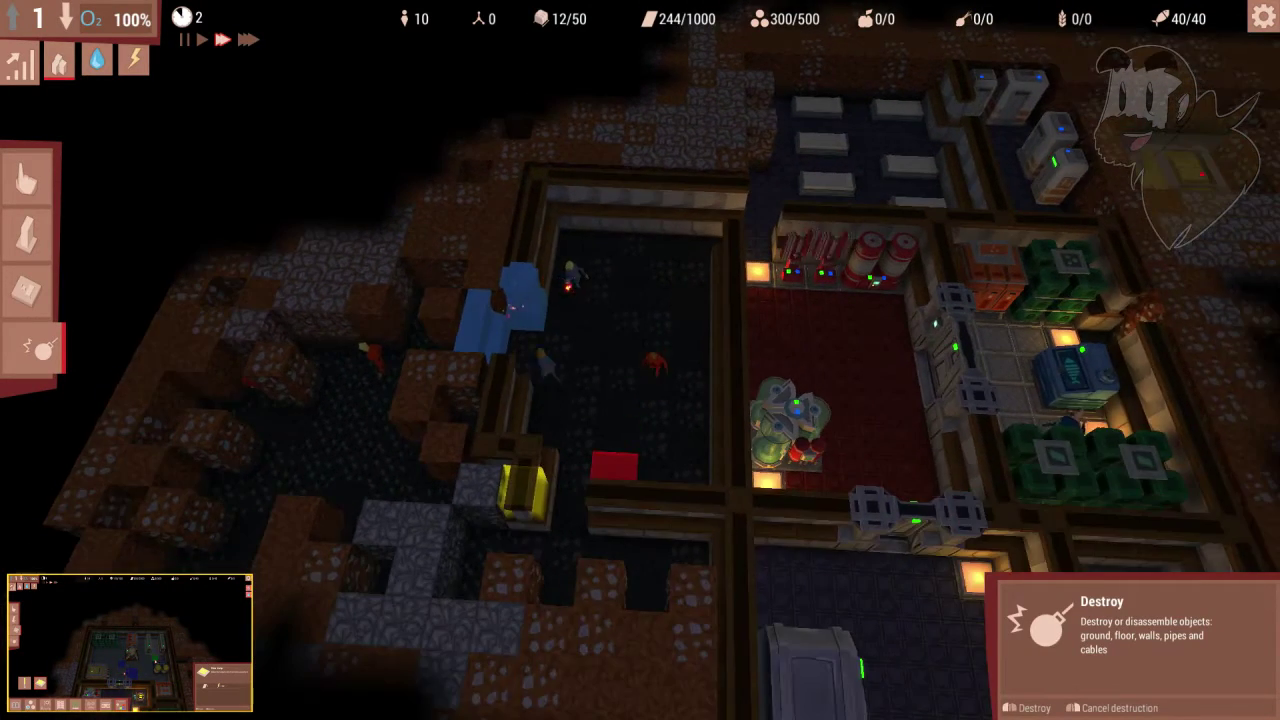
{"action": "scroll", "coordinate": [640, 360], "scroll_direction": "up", "scroll_amount": 2}
{"action": "left_click", "coordinate": [567, 420]}
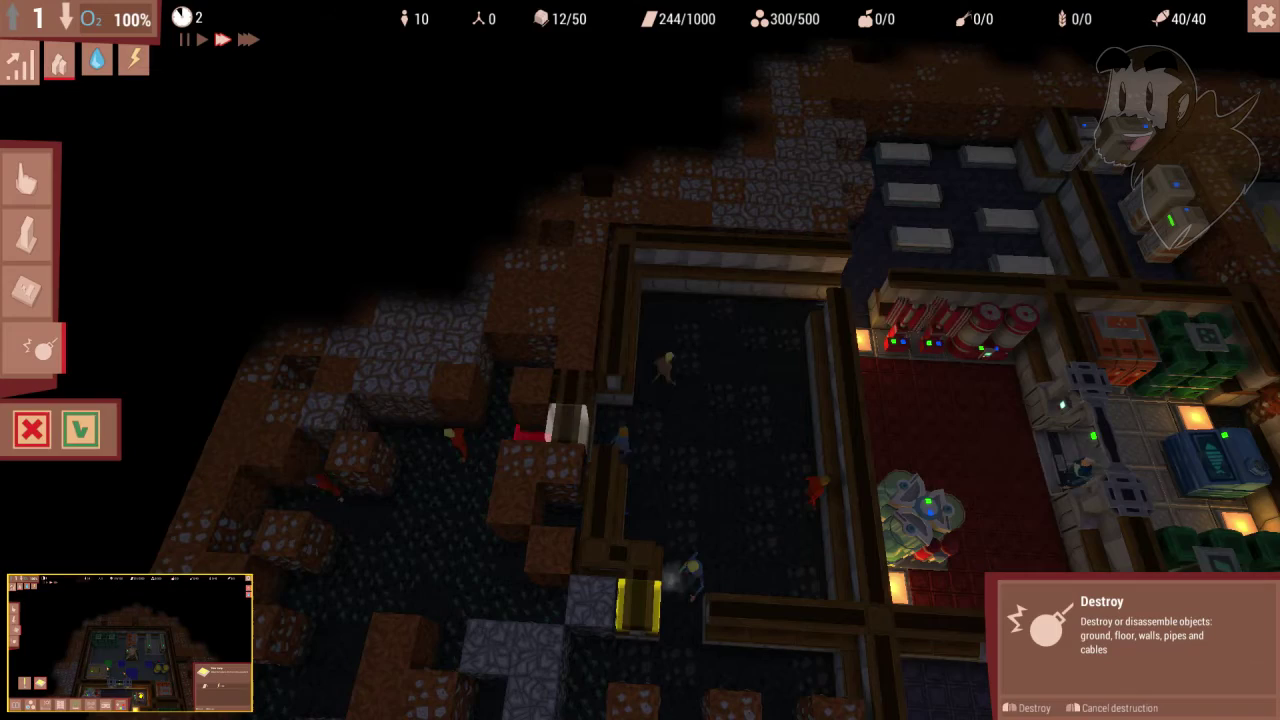
{"action": "key", "text": "Return"}
{"action": "left_click_drag", "start_coordinate": [640, 400], "coordinate": [600, 320]}
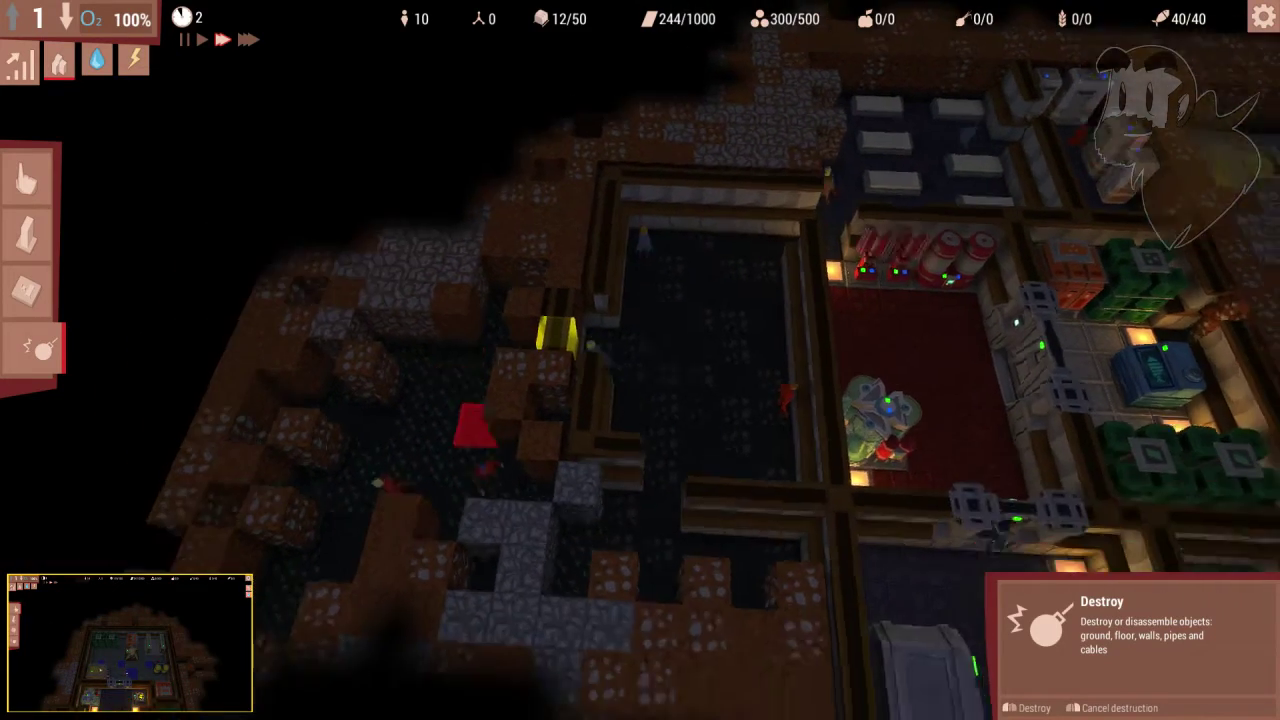
{"action": "left_click_drag", "start_coordinate": [640, 360], "coordinate": [620, 400]}
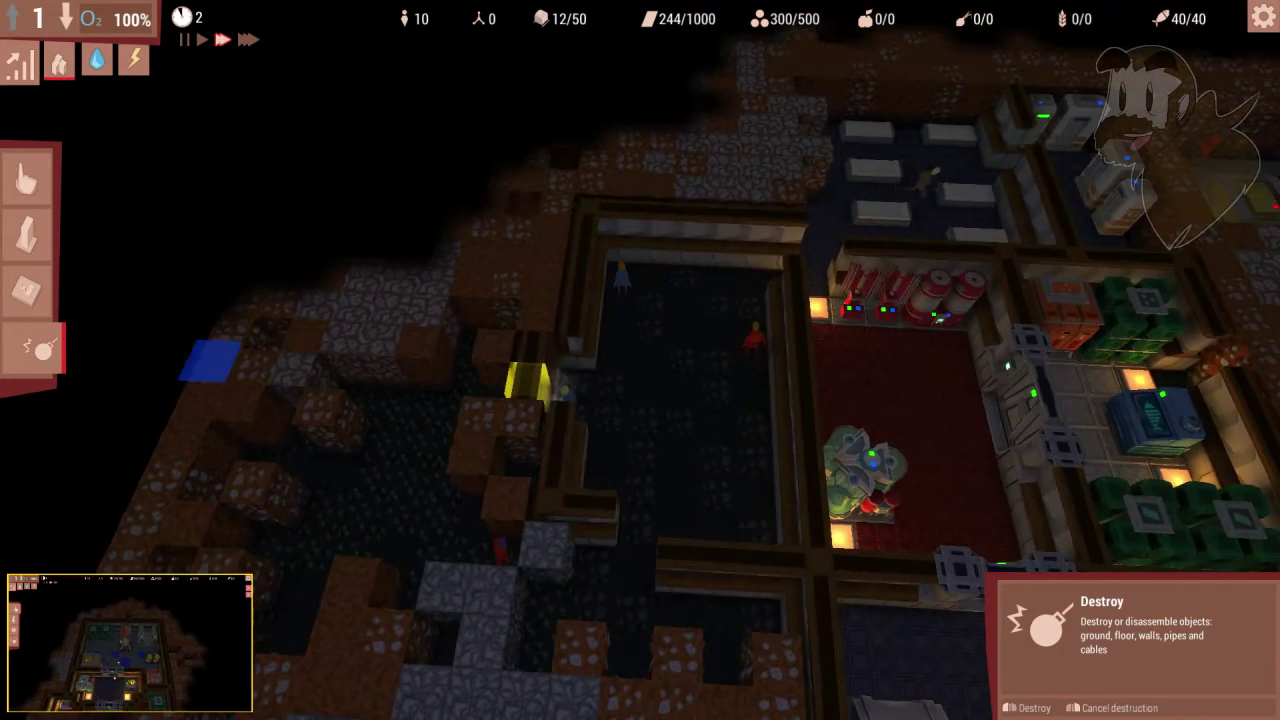
Step: Lay a row of red polycarbonate floor tiles along the dark room's wall
{"action": "key", "text": "2"}
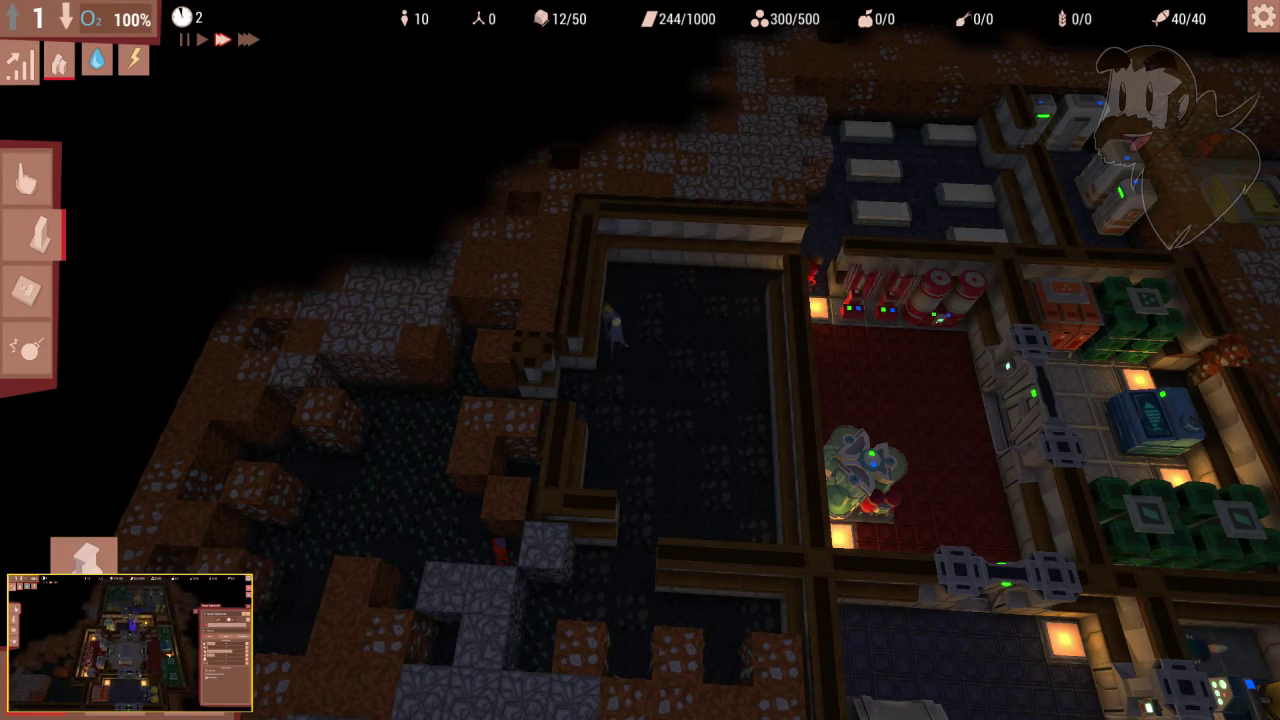
{"action": "mouse_move", "coordinate": [640, 400]}
{"action": "left_mouse_down"}
{"action": "mouse_move", "coordinate": [700, 420]}
{"action": "mouse_move", "coordinate": [680, 380]}
{"action": "left_mouse_up"}
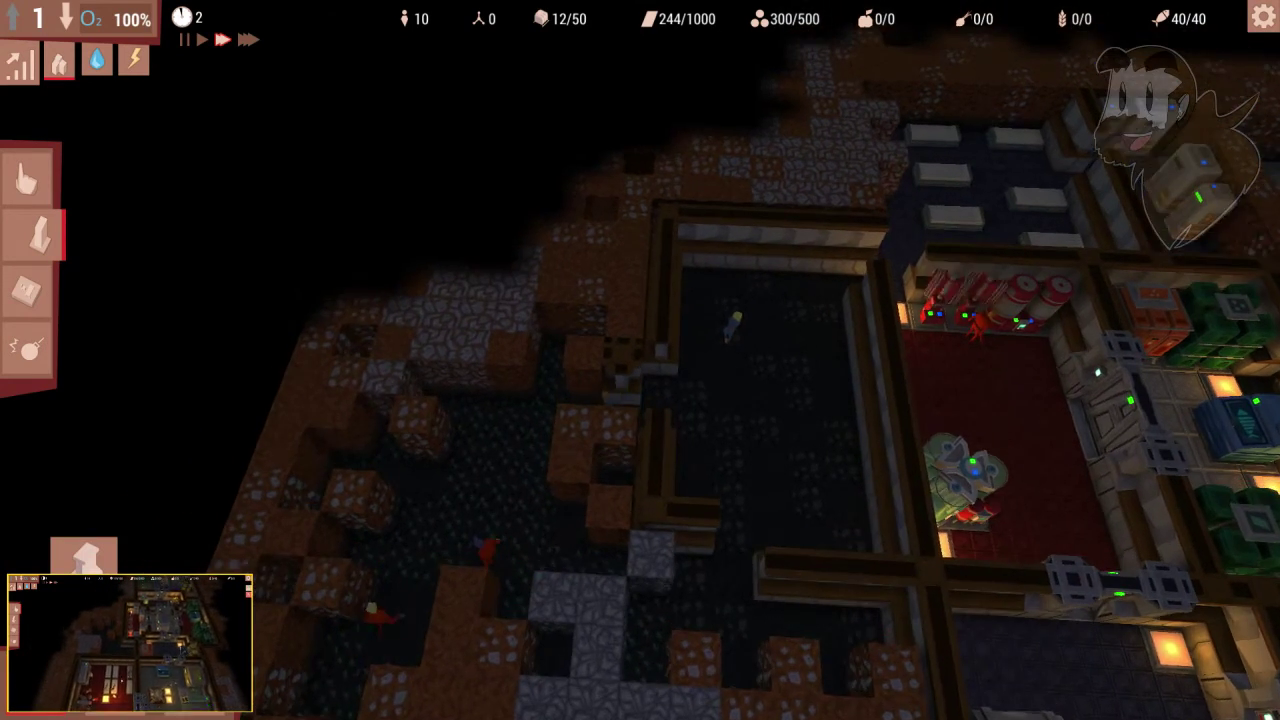
{"action": "key", "text": "w"}
{"action": "key", "text": "w"}
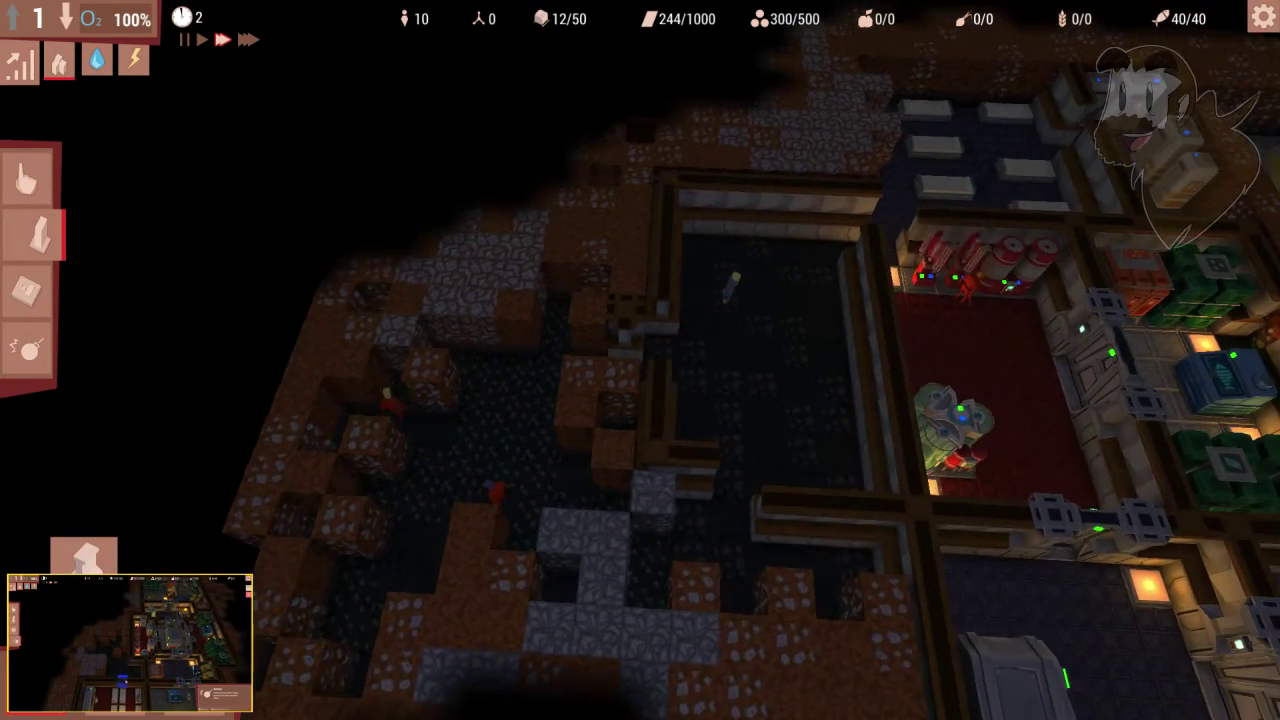
{"action": "key", "text": "a"}
{"action": "key", "text": "3"}
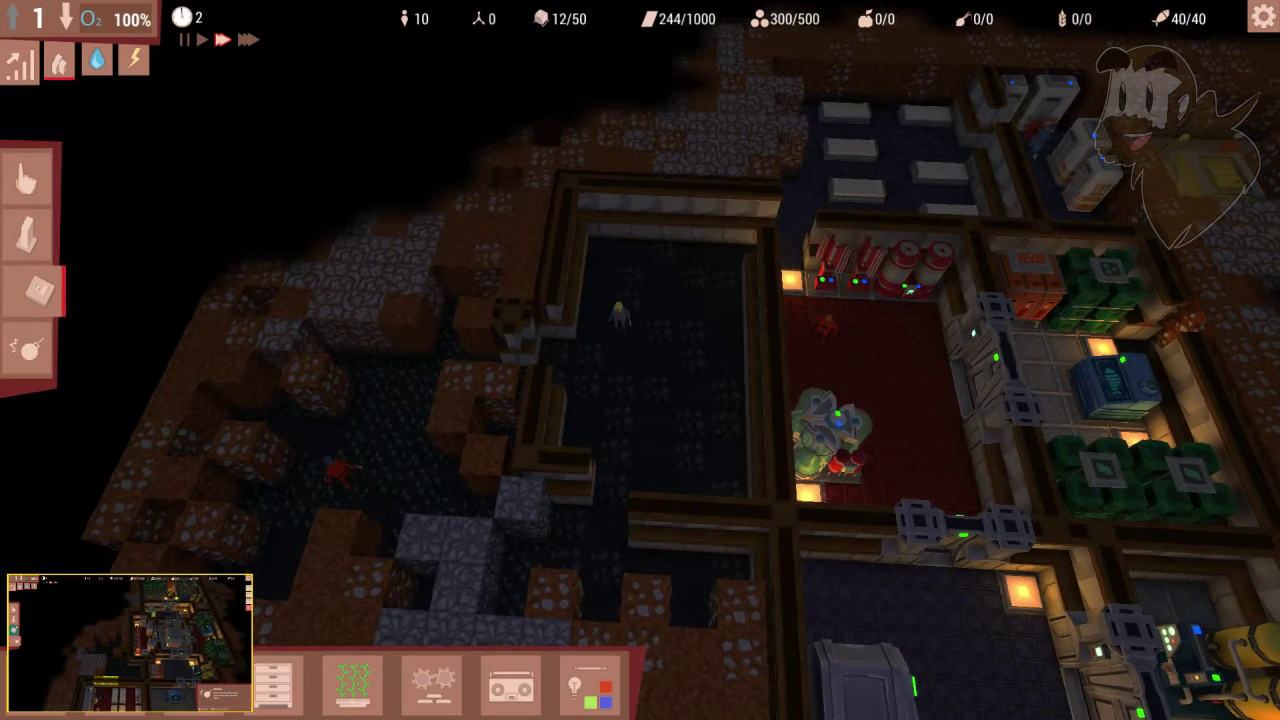
{"action": "key", "text": "2"}
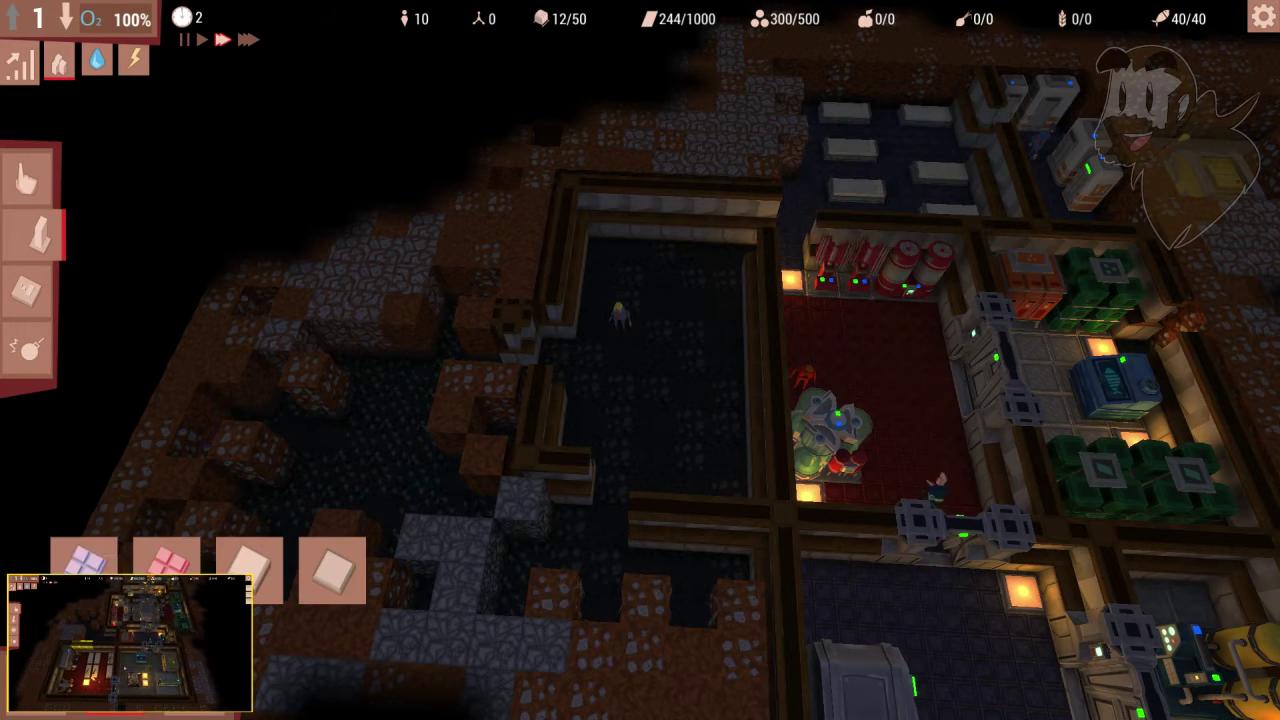
{"action": "left_click", "coordinate": [166, 560]}
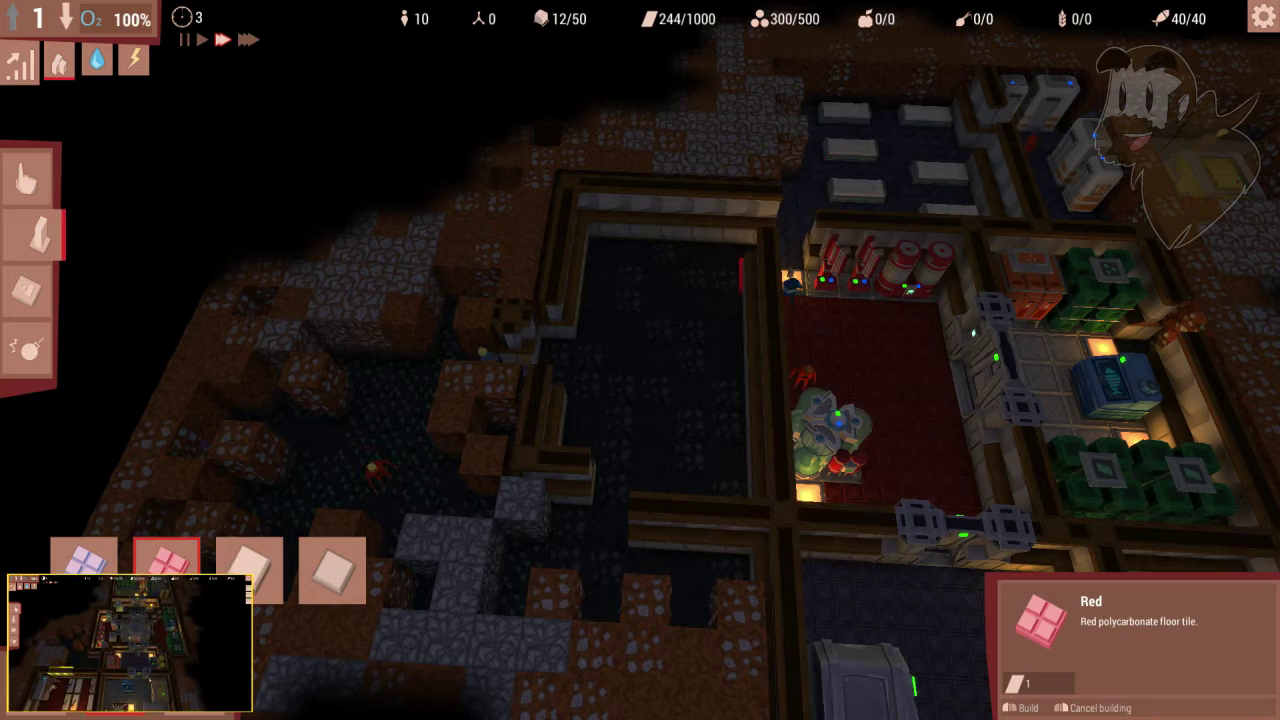
{"action": "left_click_drag", "start_coordinate": [742, 272], "coordinate": [630, 245]}
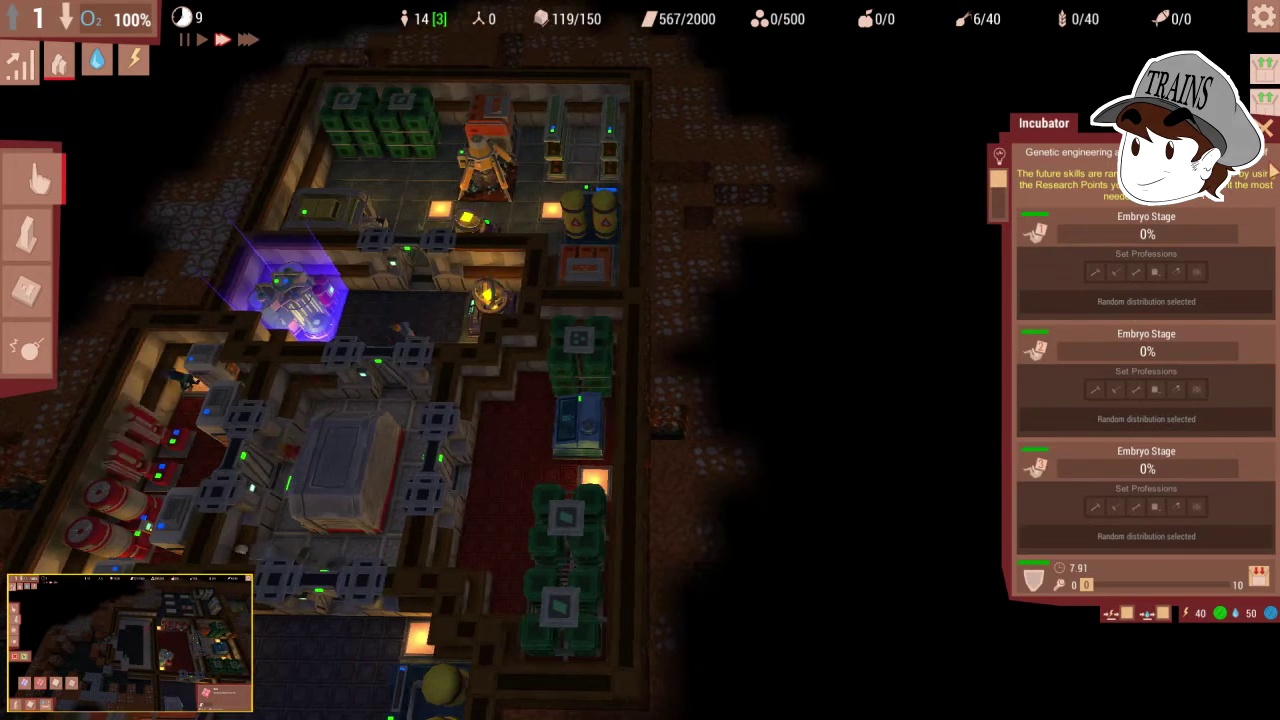
Step: Close the incubator panel, check the right vegetable patch, then look over the lower rooms
{"action": "right_click", "coordinate": [788, 368]}
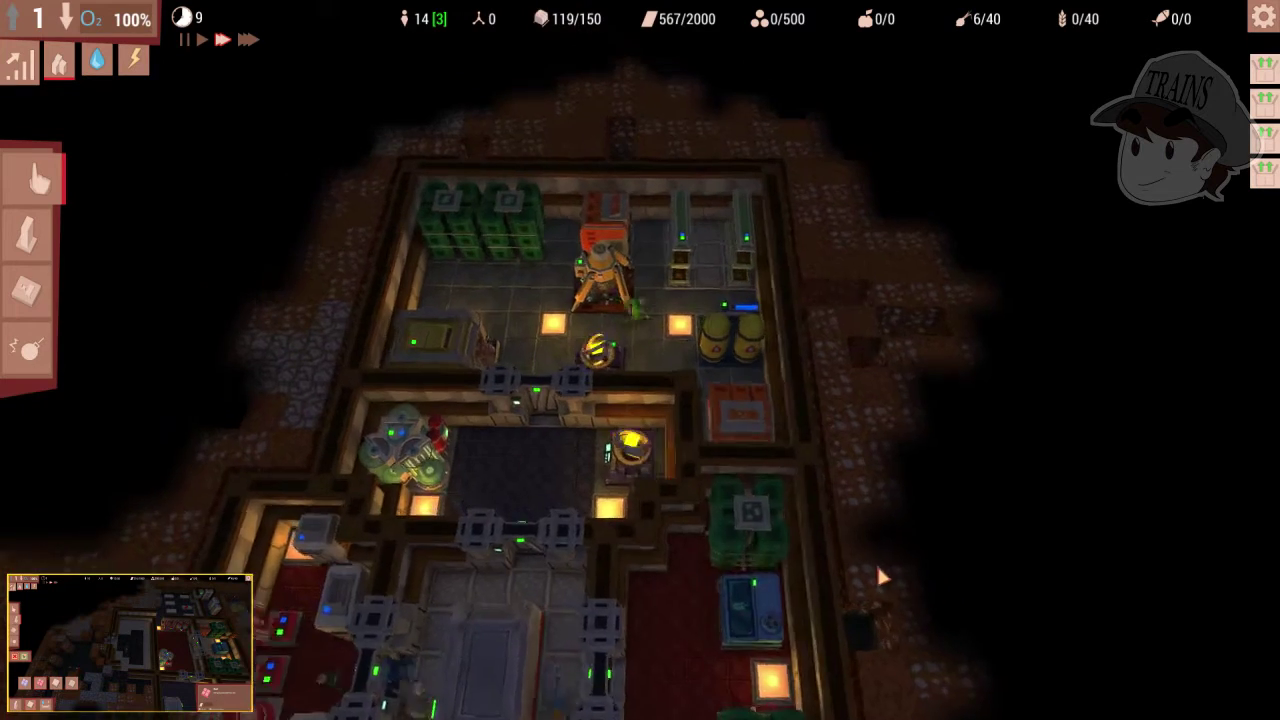
{"action": "scroll", "coordinate": [880, 580], "scroll_direction": "up", "scroll_amount": 3}
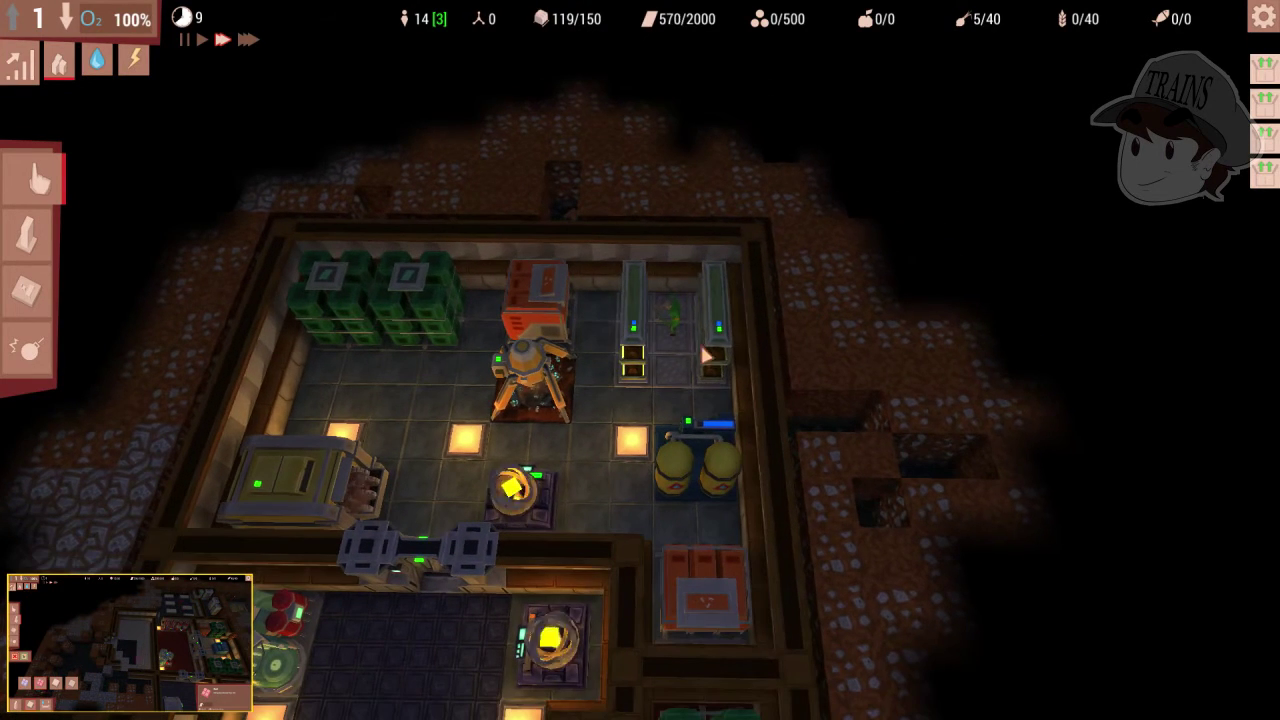
{"action": "left_click", "coordinate": [718, 318]}
{"action": "right_click", "coordinate": [800, 267]}
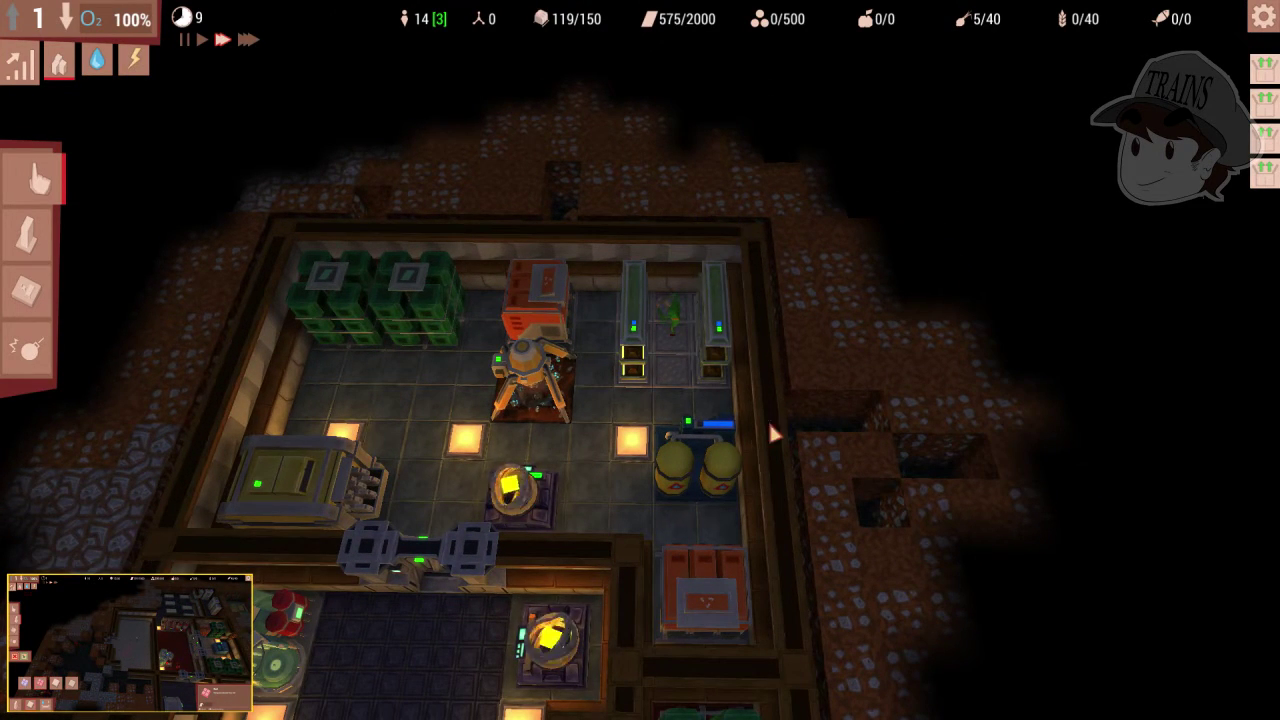
{"action": "scroll", "coordinate": [728, 484], "scroll_direction": "down", "scroll_amount": 2}
{"action": "scroll", "coordinate": [779, 466], "scroll_direction": "down", "scroll_amount": 2}
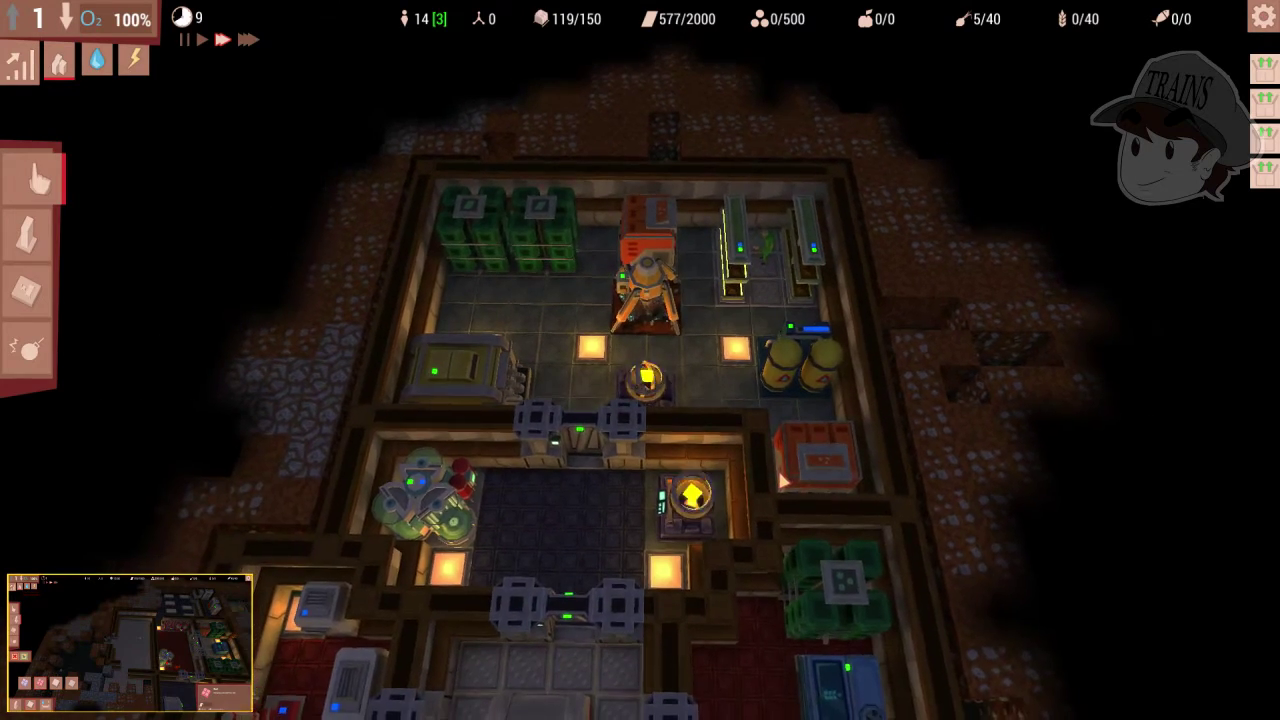
{"action": "scroll", "coordinate": [693, 493], "scroll_direction": "up", "scroll_amount": 2}
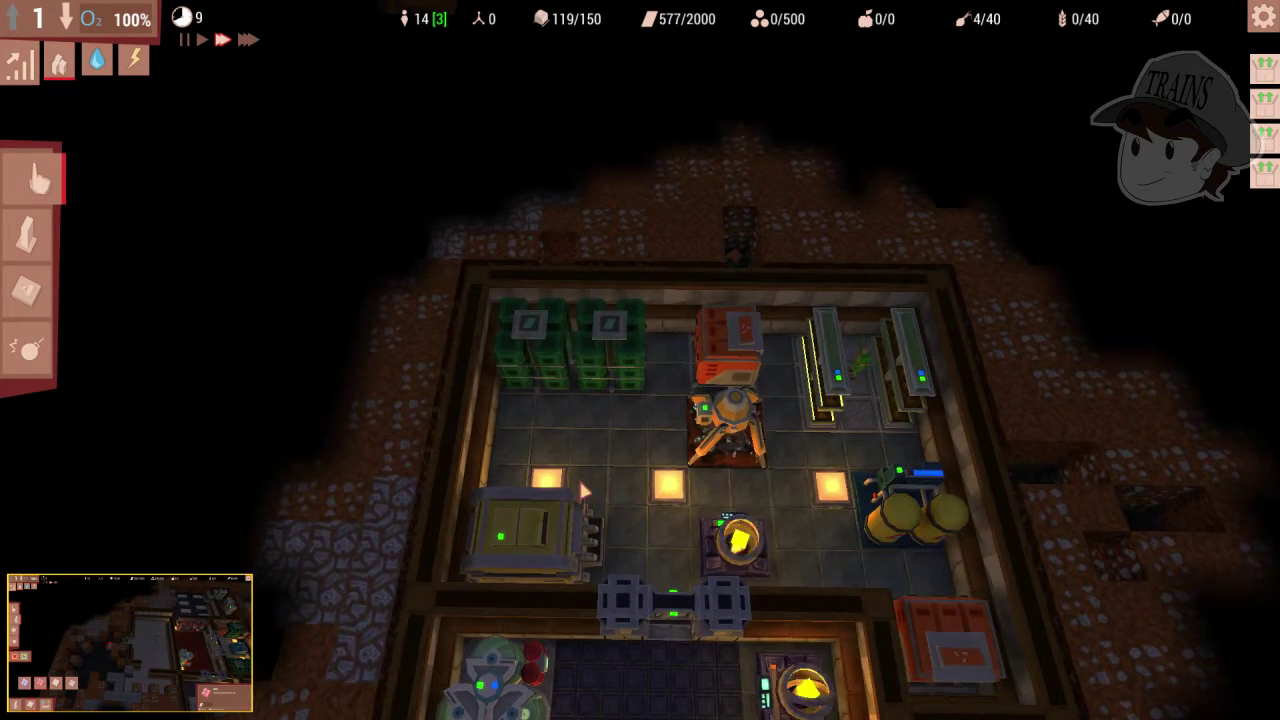
{"action": "key", "text": "d"}
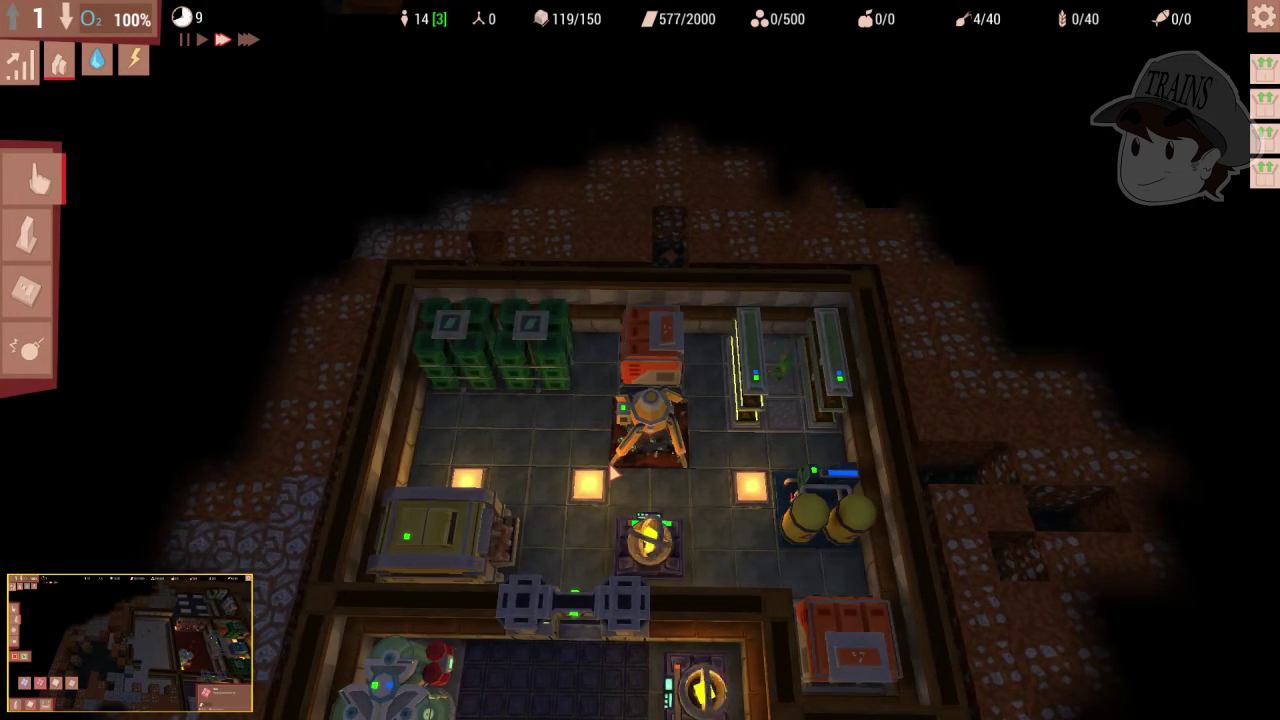
{"action": "scroll", "coordinate": [612, 475], "scroll_direction": "down", "scroll_amount": 2}
{"action": "scroll", "coordinate": [615, 490], "scroll_direction": "down", "scroll_amount": 2}
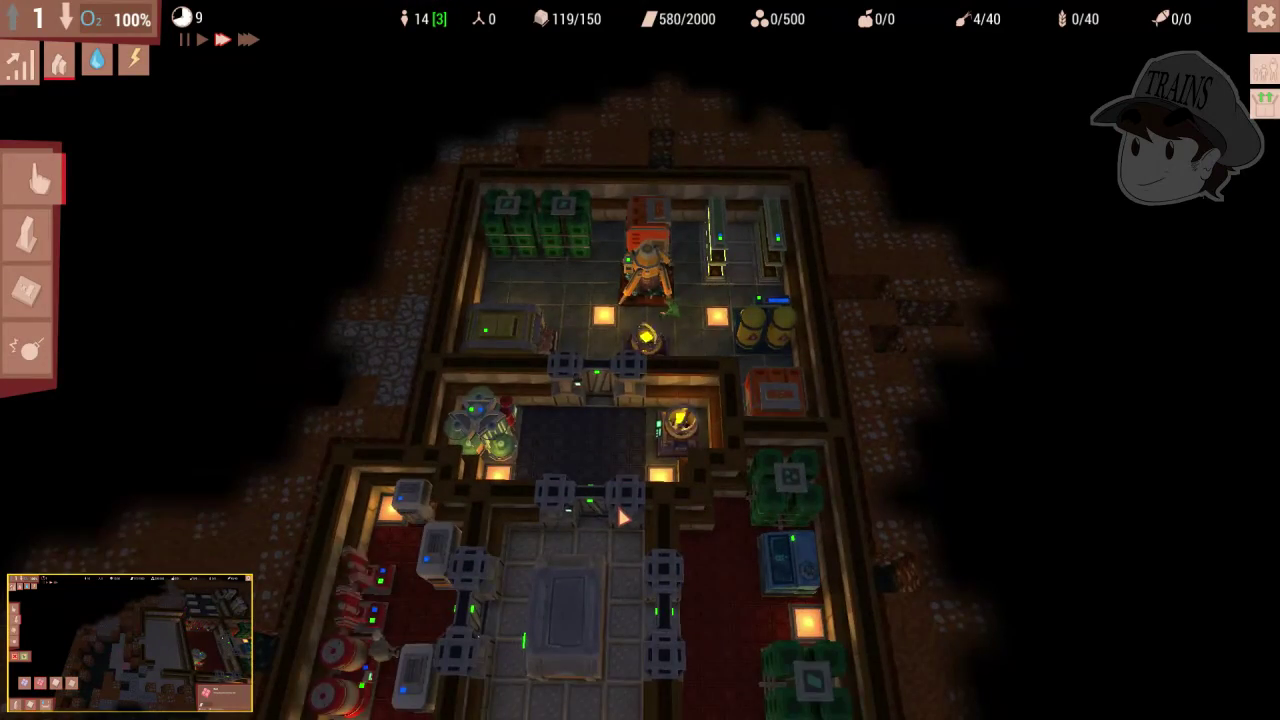
{"action": "scroll", "coordinate": [617, 504], "scroll_direction": "down", "scroll_amount": 2}
{"action": "key", "text": "s"}
{"action": "key", "text": "s"}
{"action": "scroll", "coordinate": [616, 504], "scroll_direction": "up", "scroll_amount": 2}
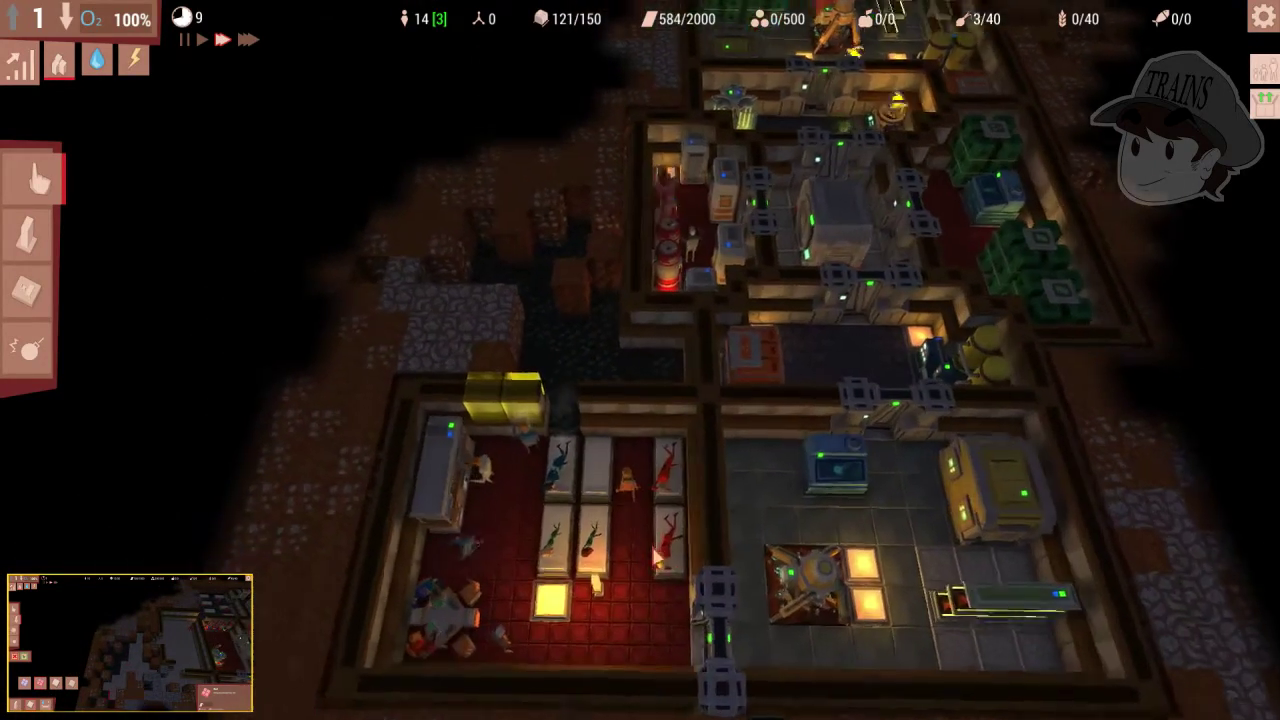
{"action": "scroll", "coordinate": [616, 504], "scroll_direction": "up", "scroll_amount": 2}
{"action": "scroll", "coordinate": [616, 504], "scroll_direction": "up", "scroll_amount": 2}
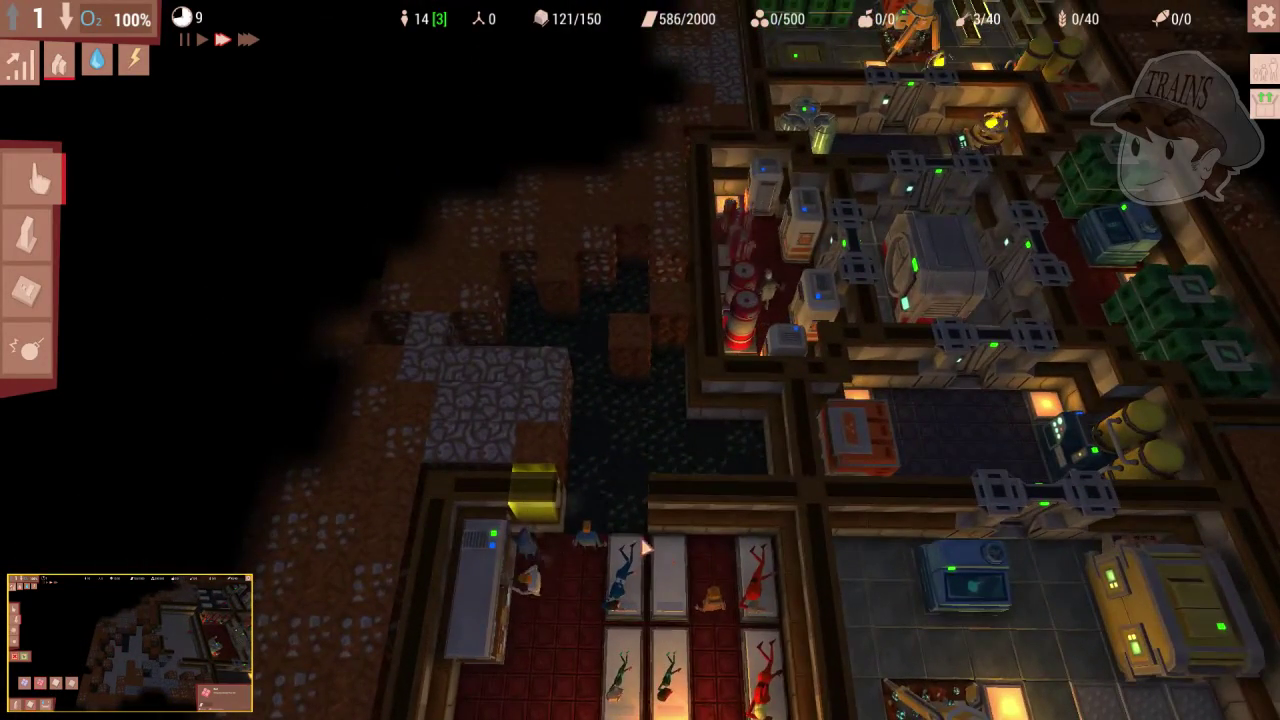
{"action": "key", "text": "d"}
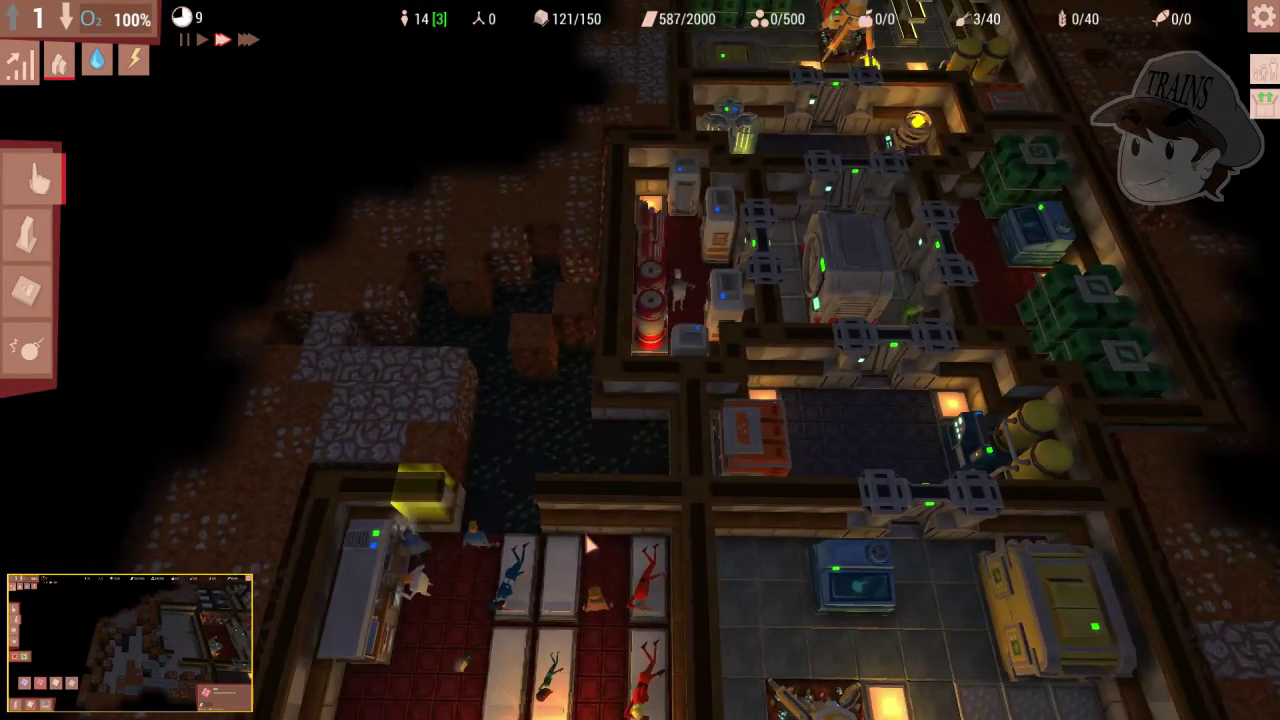
Step: Pick a Research Station from the objects list and place it beside the lower rooms
{"action": "left_click", "coordinate": [27, 290]}
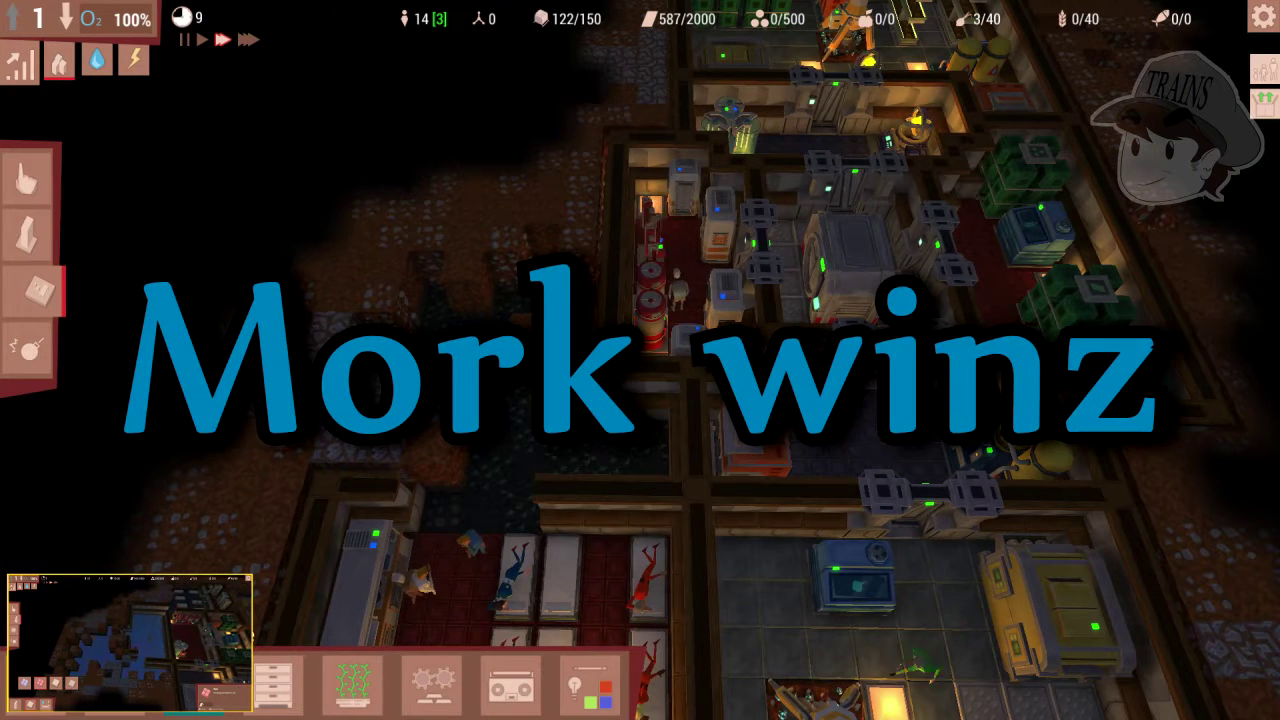
{"action": "left_click", "coordinate": [280, 683]}
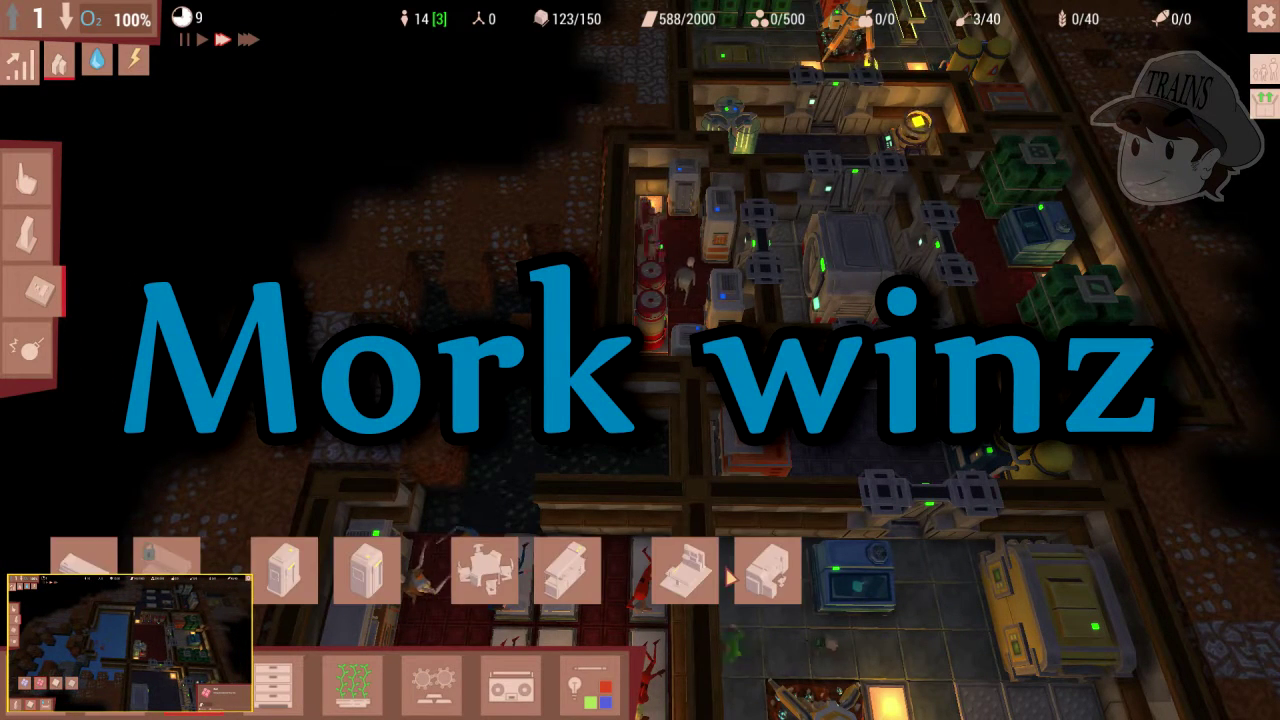
{"action": "left_click", "coordinate": [768, 572]}
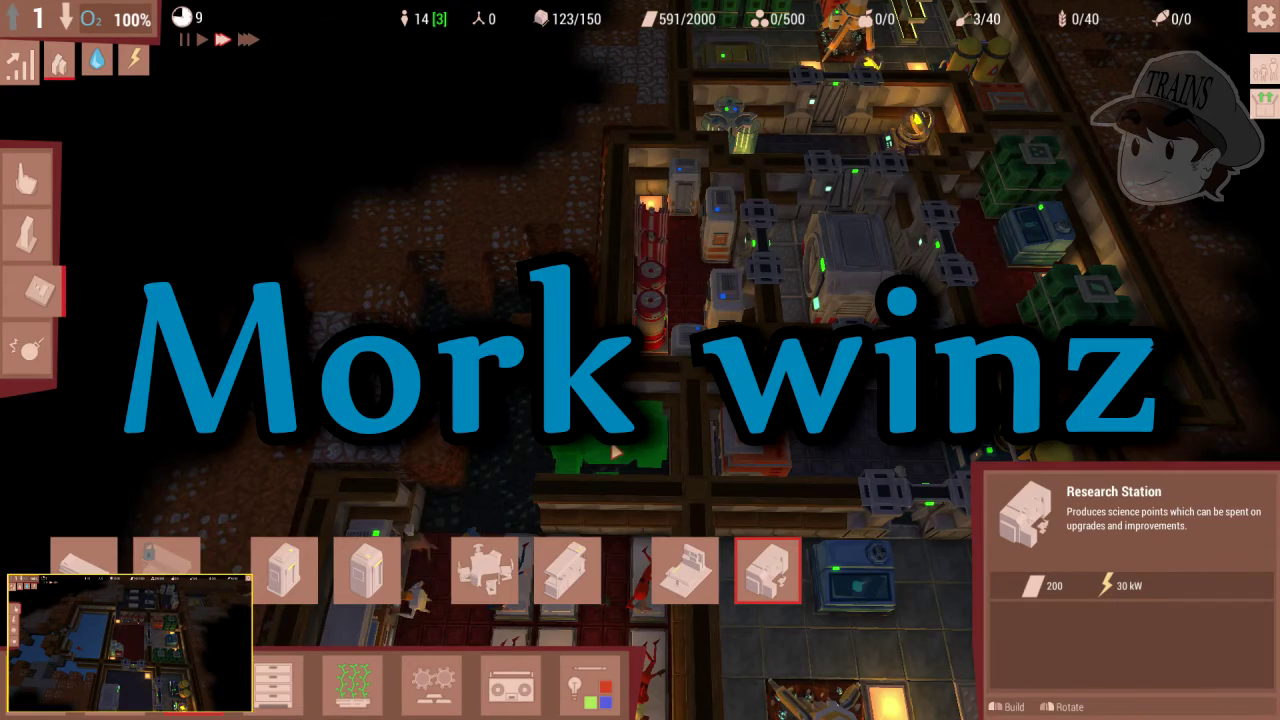
{"action": "left_click", "coordinate": [612, 452]}
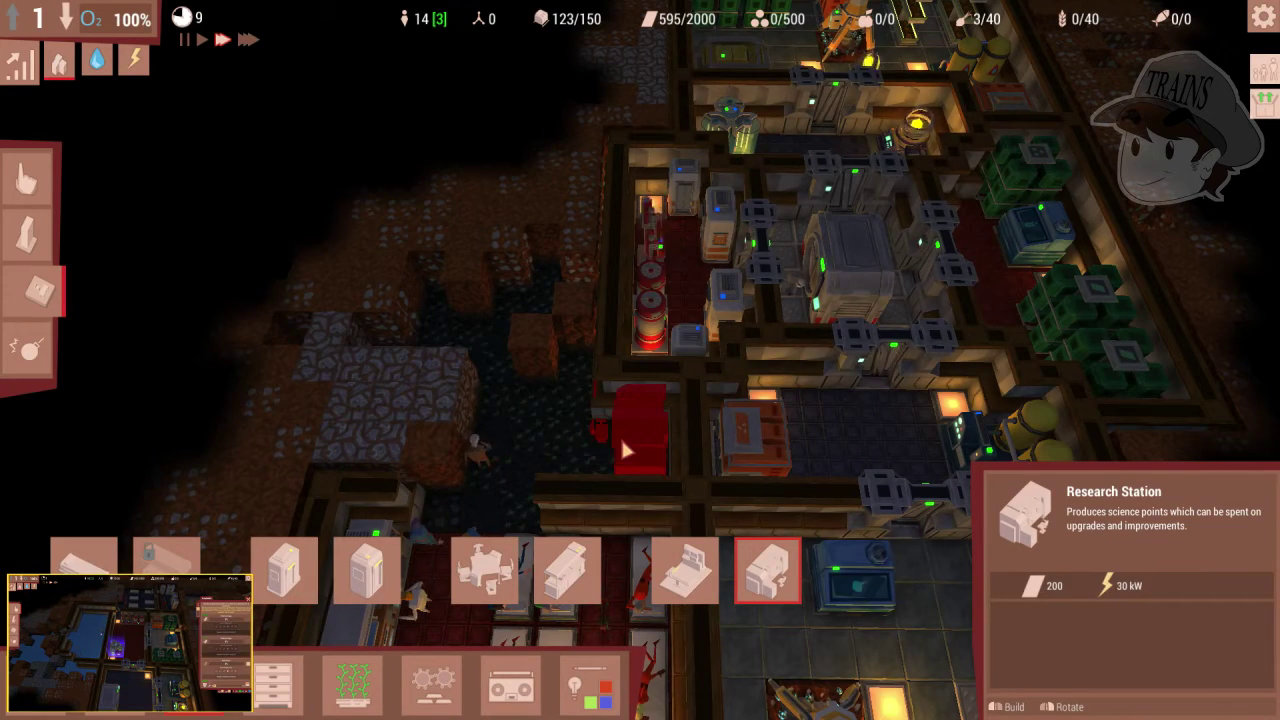
{"action": "scroll", "coordinate": [620, 436], "scroll_direction": "down", "scroll_amount": 3}
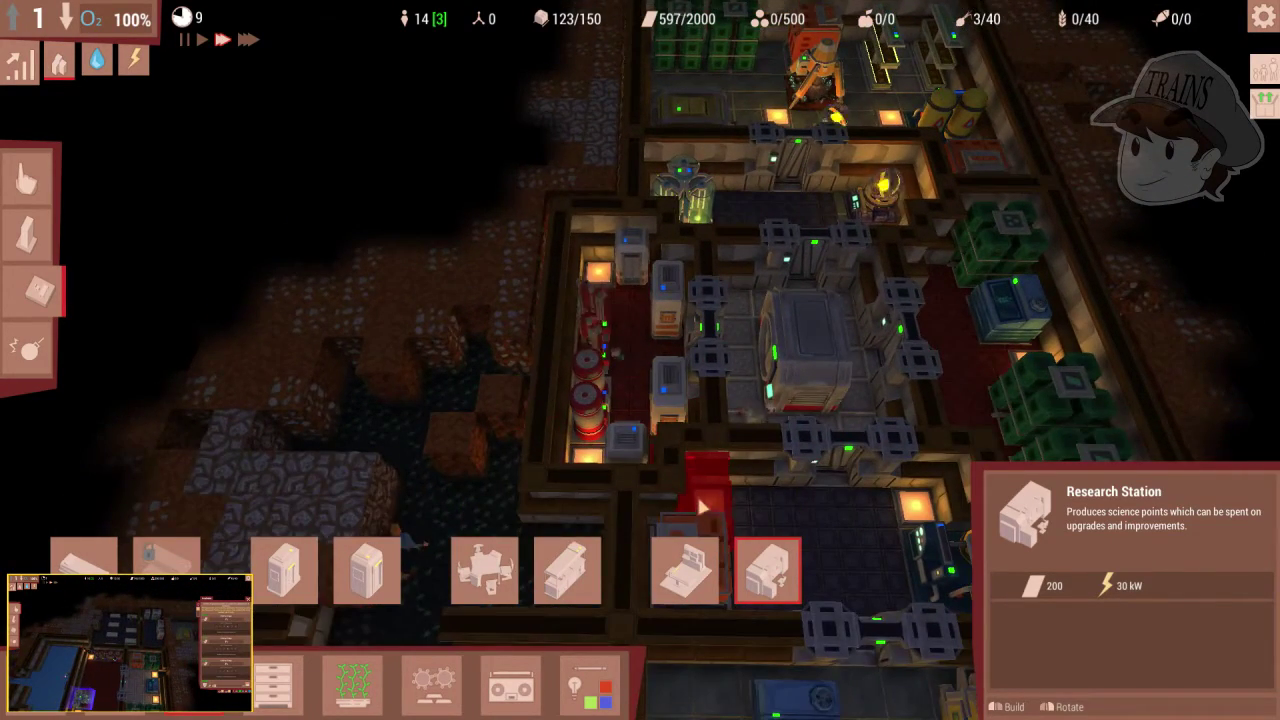
{"action": "scroll", "coordinate": [696, 493], "scroll_direction": "up", "scroll_amount": 2}
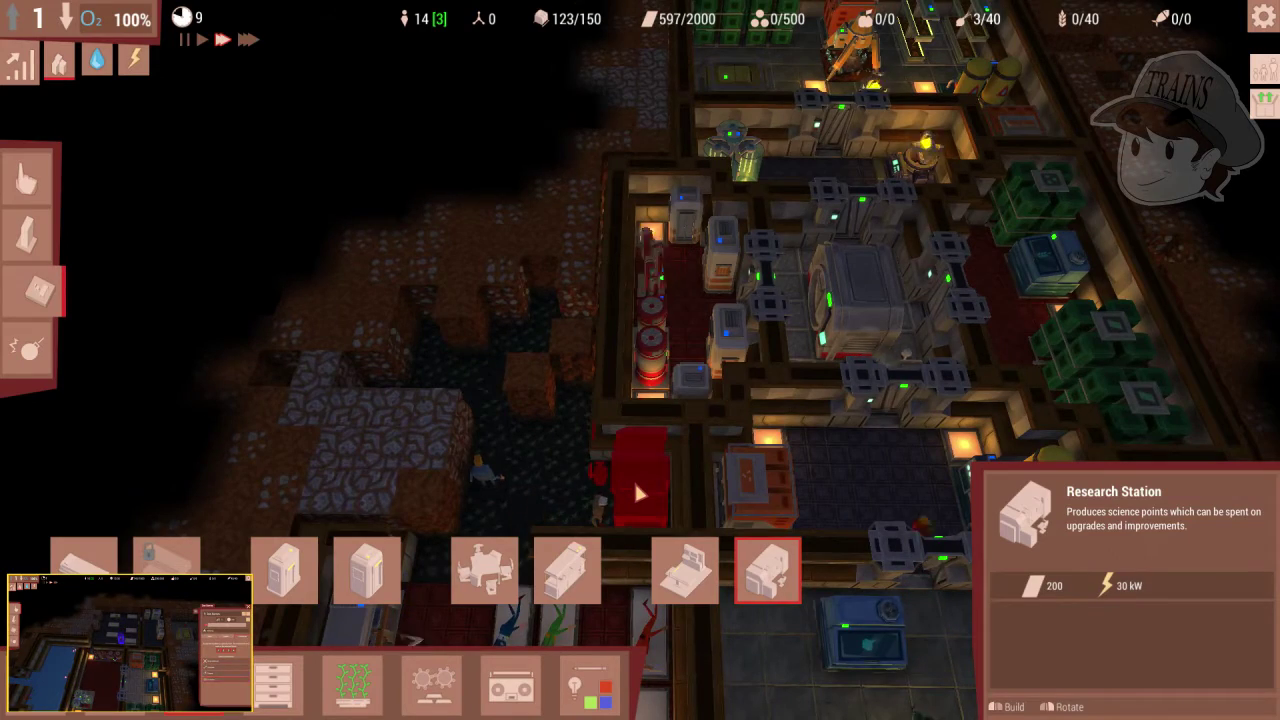
{"action": "scroll", "coordinate": [634, 480], "scroll_direction": "down", "scroll_amount": 1}
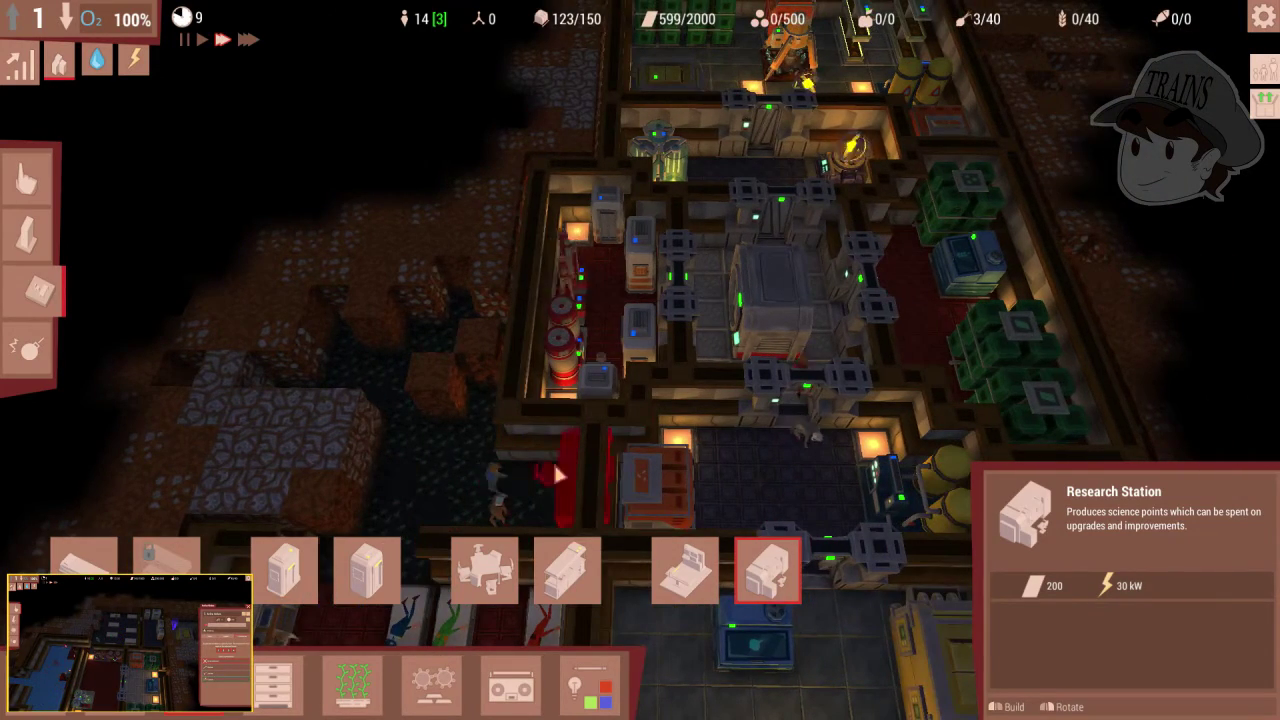
{"action": "right_click", "coordinate": [558, 473]}
Step: Mark and confirm a large block of ground for digging
{"action": "left_click_drag", "start_coordinate": [500, 450], "coordinate": [239, 405]}
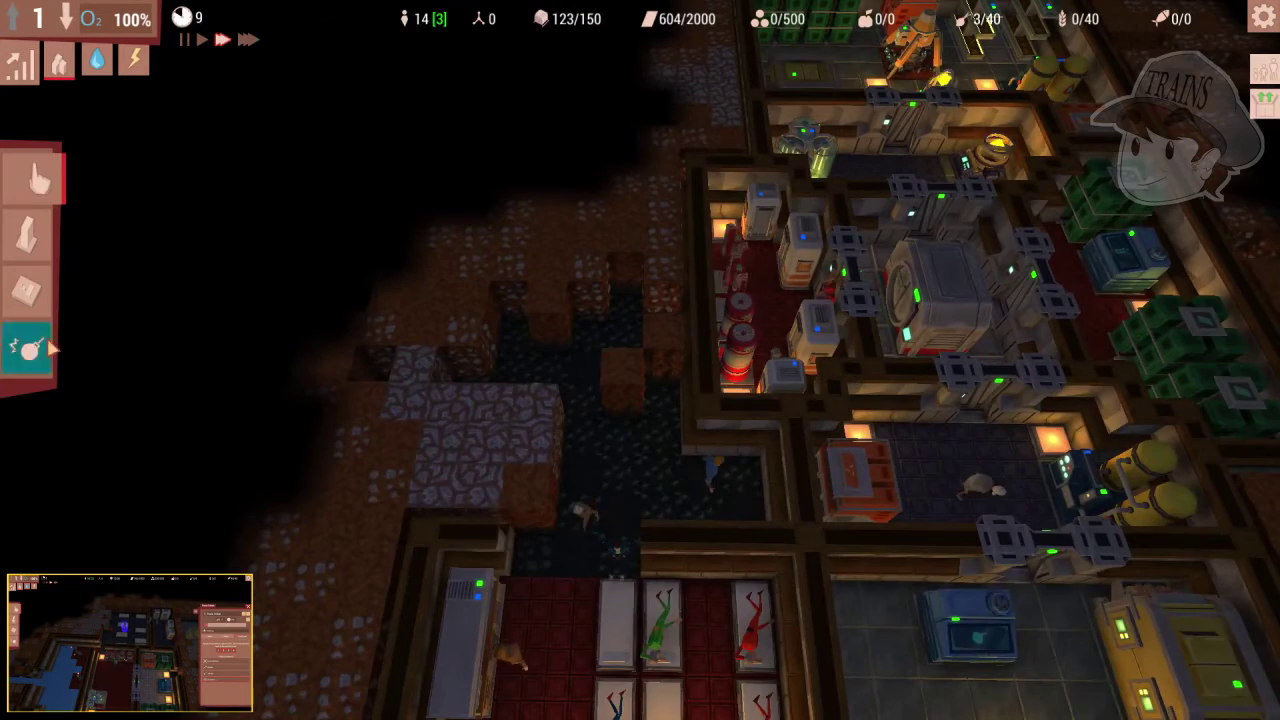
{"action": "left_click", "coordinate": [28, 348]}
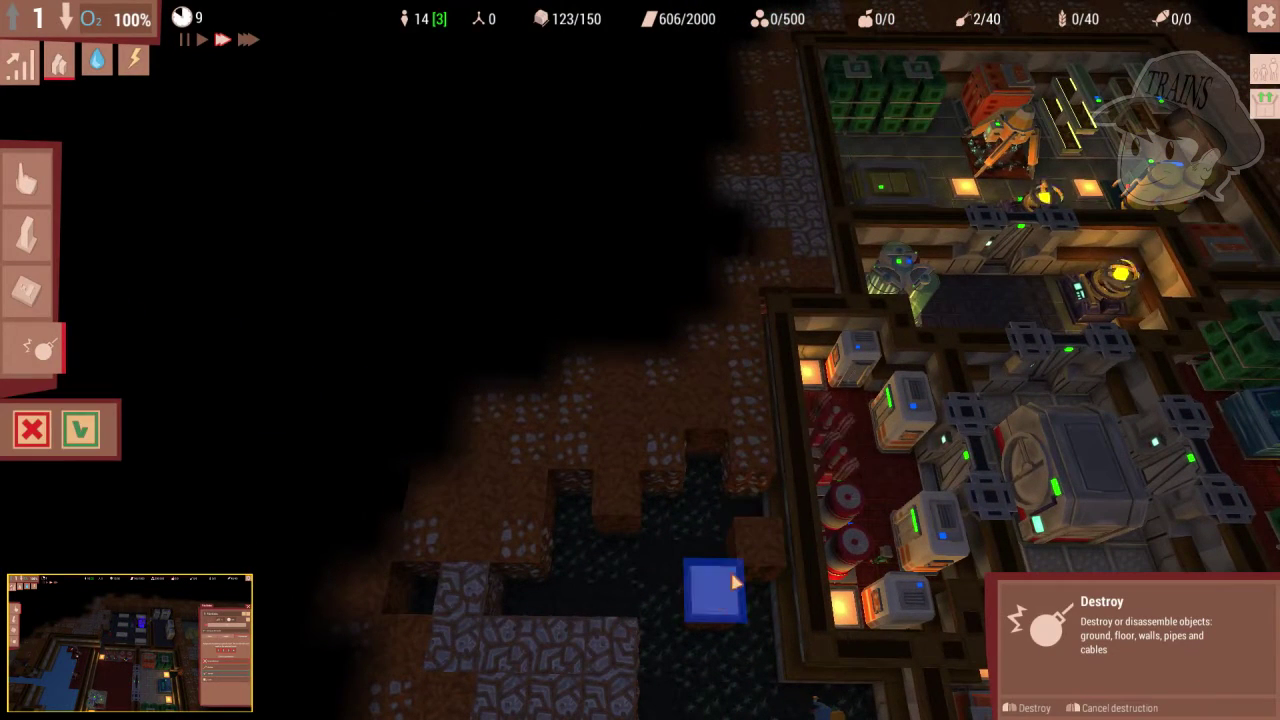
{"action": "left_click_drag", "start_coordinate": [750, 440], "coordinate": [705, 370]}
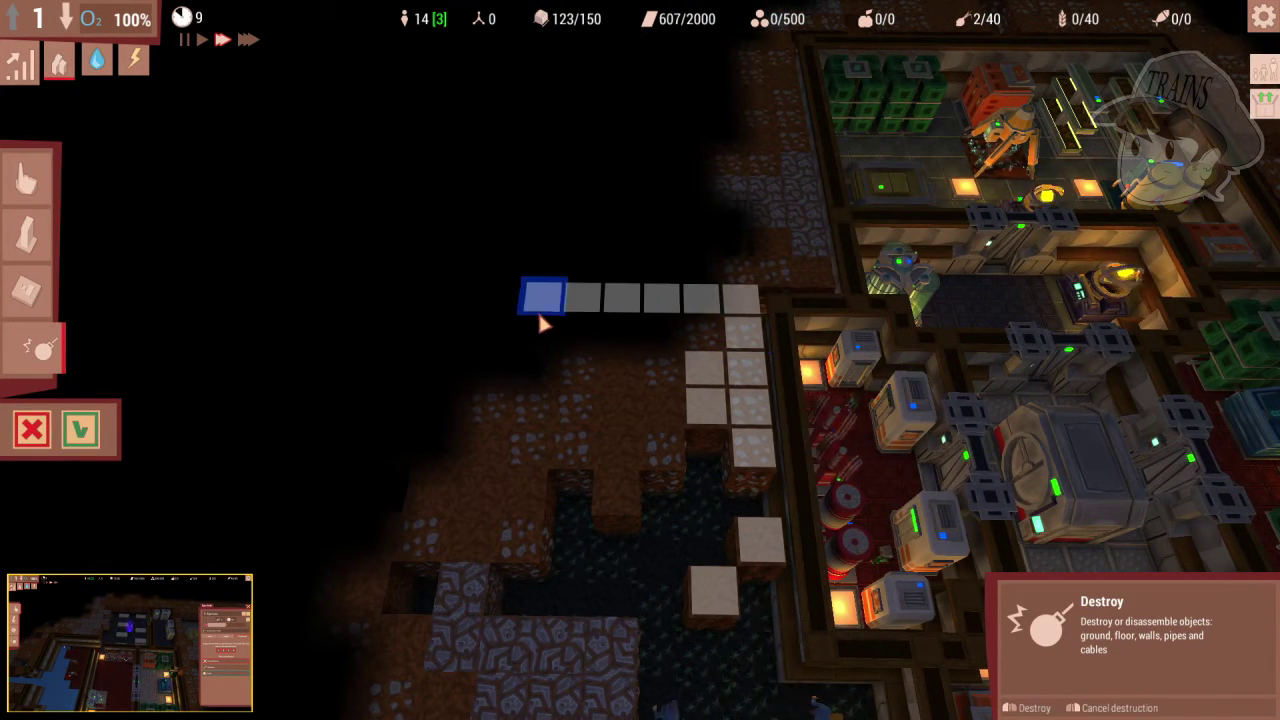
{"action": "mouse_move", "coordinate": [543, 300]}
{"action": "left_mouse_down"}
{"action": "mouse_move", "coordinate": [520, 540]}
{"action": "mouse_move", "coordinate": [660, 330]}
{"action": "mouse_move", "coordinate": [620, 470]}
{"action": "mouse_move", "coordinate": [586, 440]}
{"action": "left_mouse_up"}
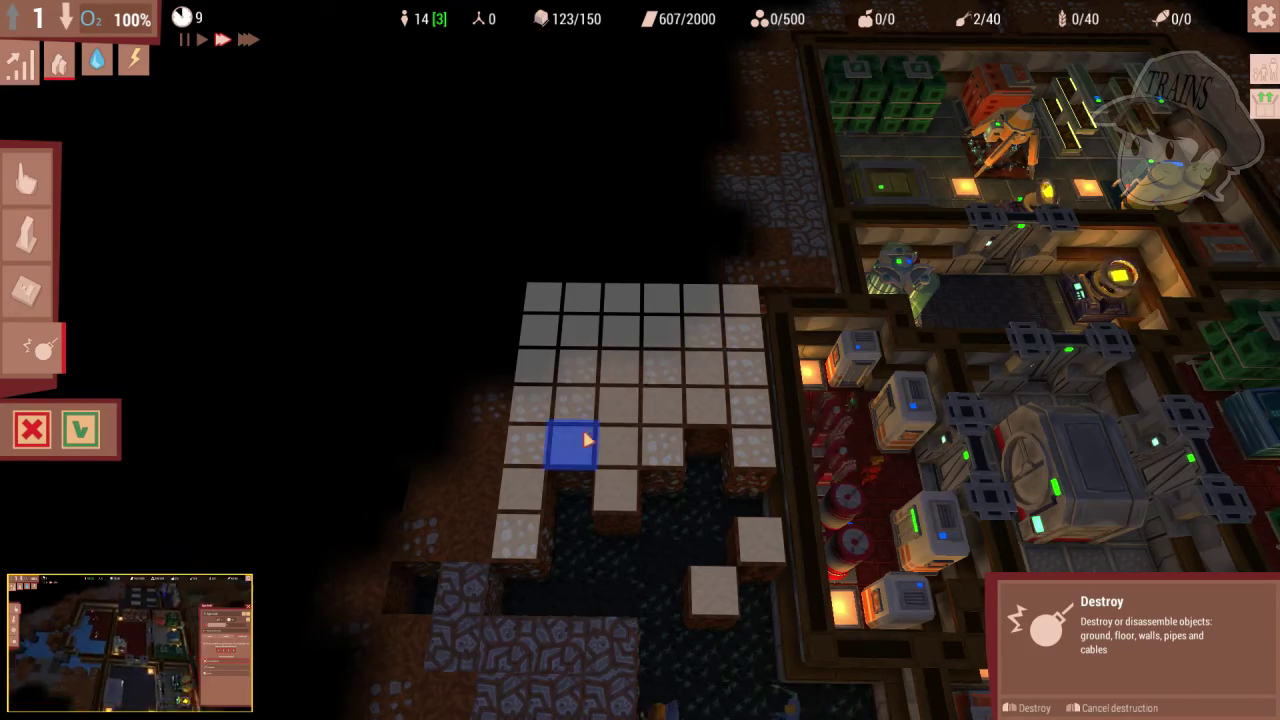
{"action": "left_click", "coordinate": [81, 430]}
{"action": "right_click", "coordinate": [86, 423]}
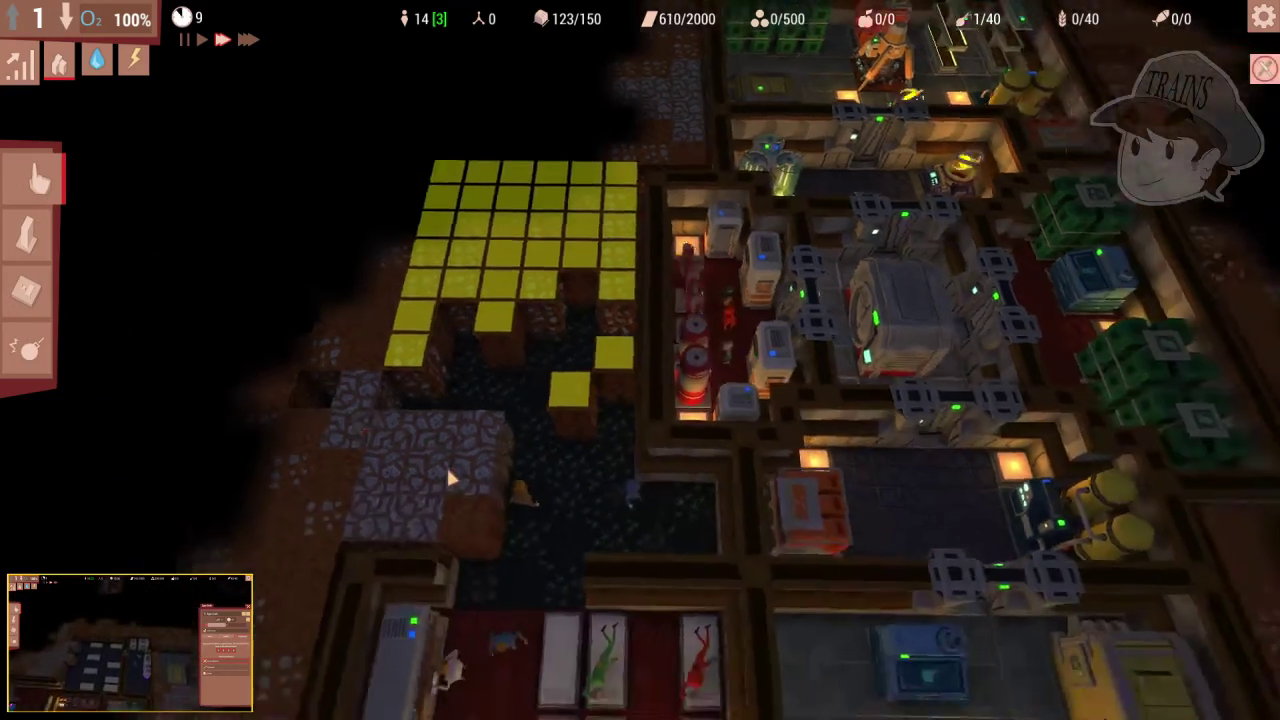
{"action": "scroll", "coordinate": [446, 474], "scroll_direction": "down", "scroll_amount": 3}
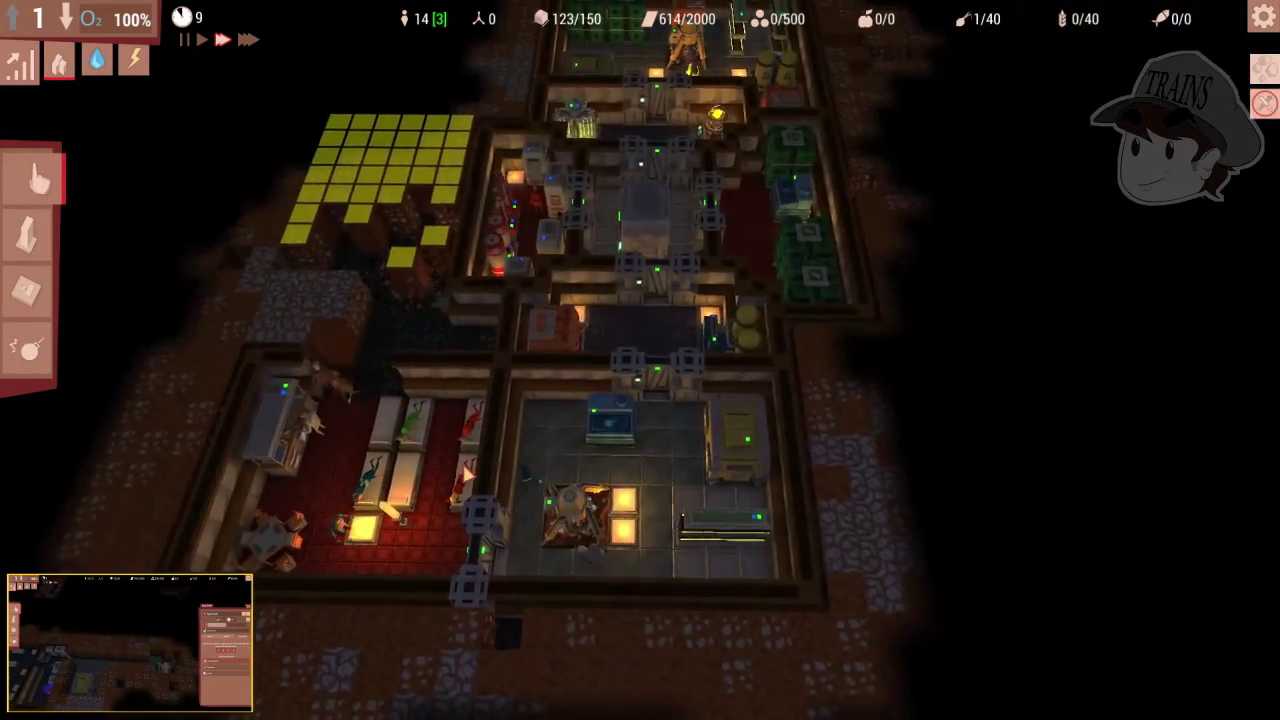
{"action": "scroll", "coordinate": [500, 500], "scroll_direction": "up", "scroll_amount": 3}
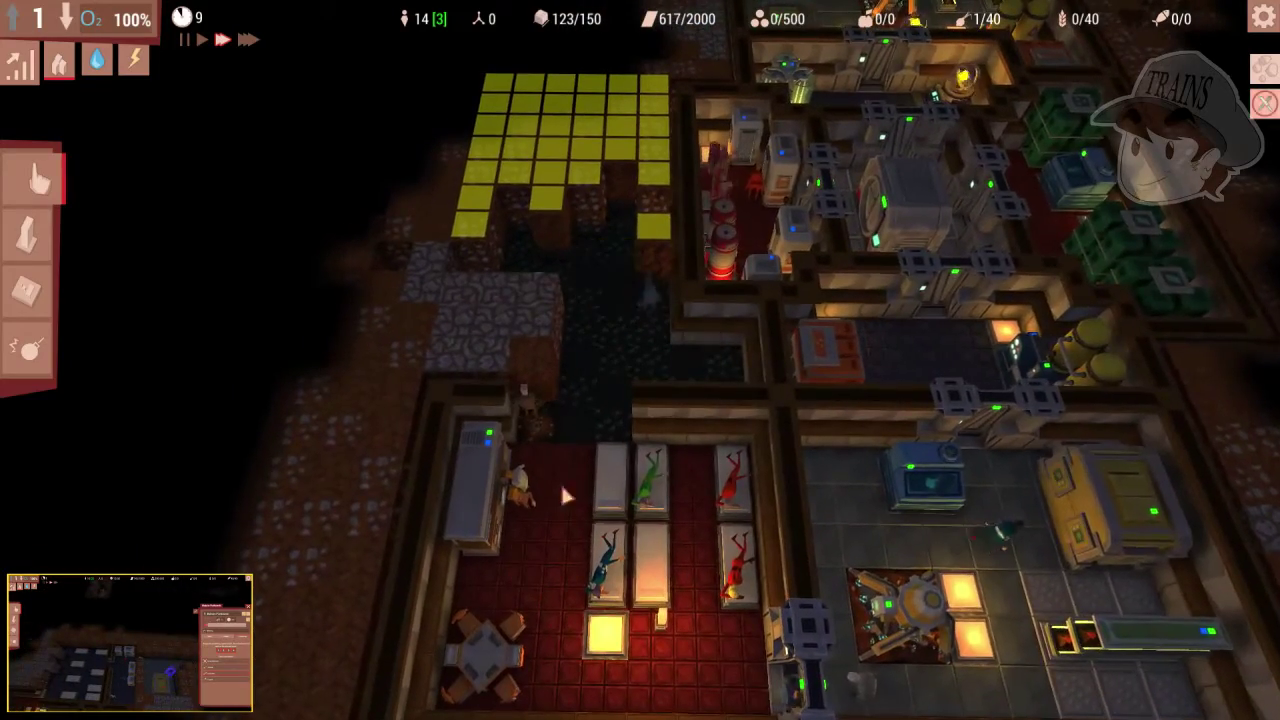
Step: Check a colonist's mood and needs, then bring up the floor tile category
{"action": "left_click", "coordinate": [520, 480]}
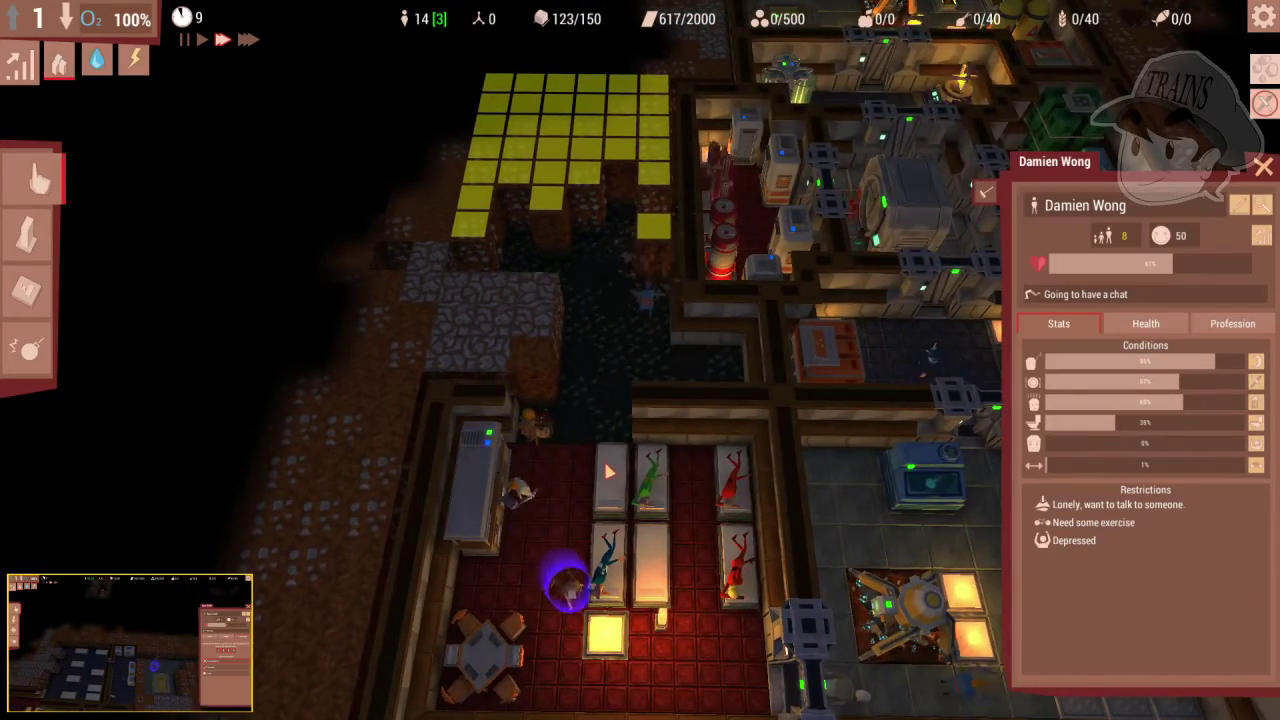
{"action": "scroll", "coordinate": [600, 520], "scroll_direction": "down", "scroll_amount": 2}
{"action": "left_click", "coordinate": [565, 568]}
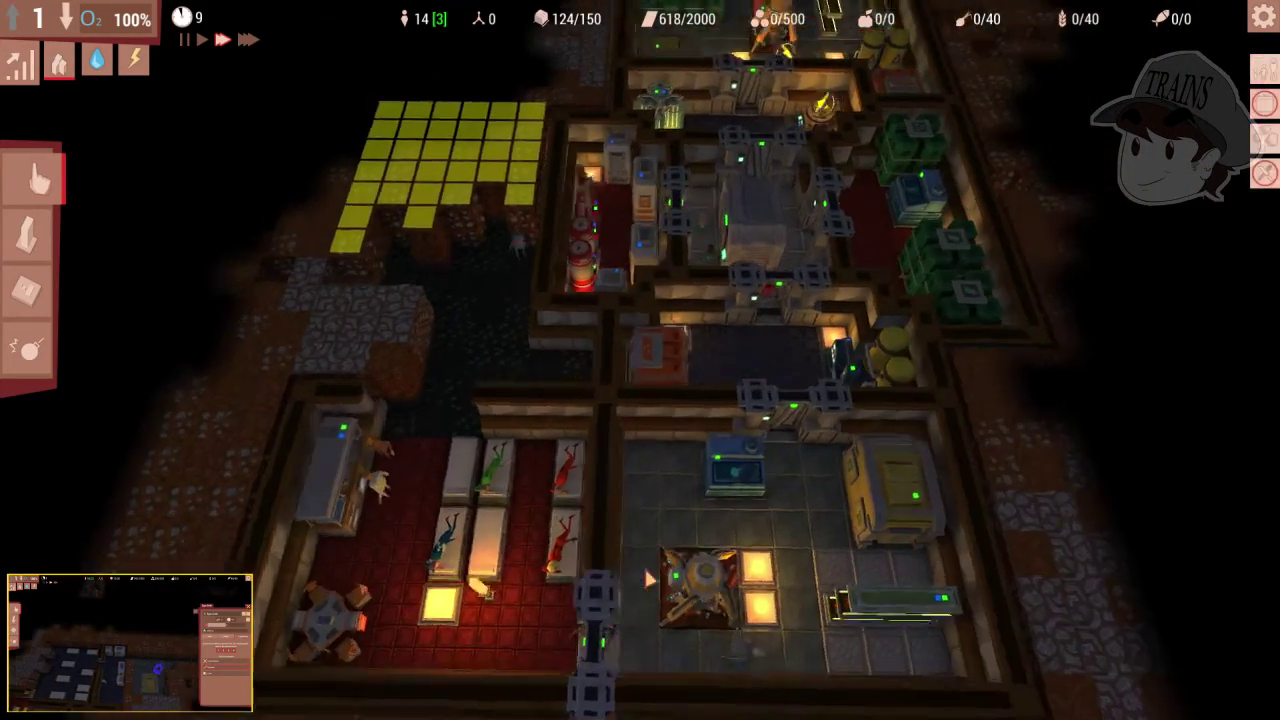
{"action": "scroll", "coordinate": [600, 500], "scroll_direction": "down", "scroll_amount": 2}
{"action": "left_click", "coordinate": [28, 348]}
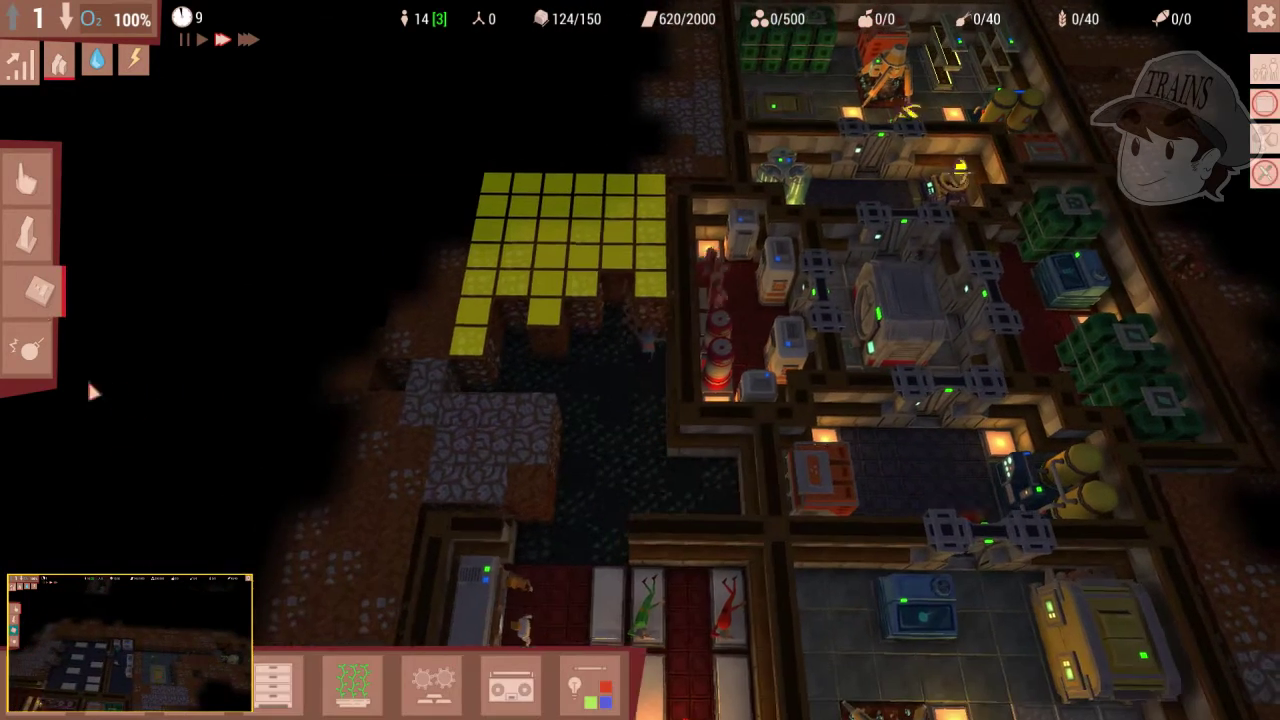
{"action": "scroll", "coordinate": [600, 400], "scroll_direction": "up", "scroll_amount": 2}
{"action": "left_click", "coordinate": [28, 236]}
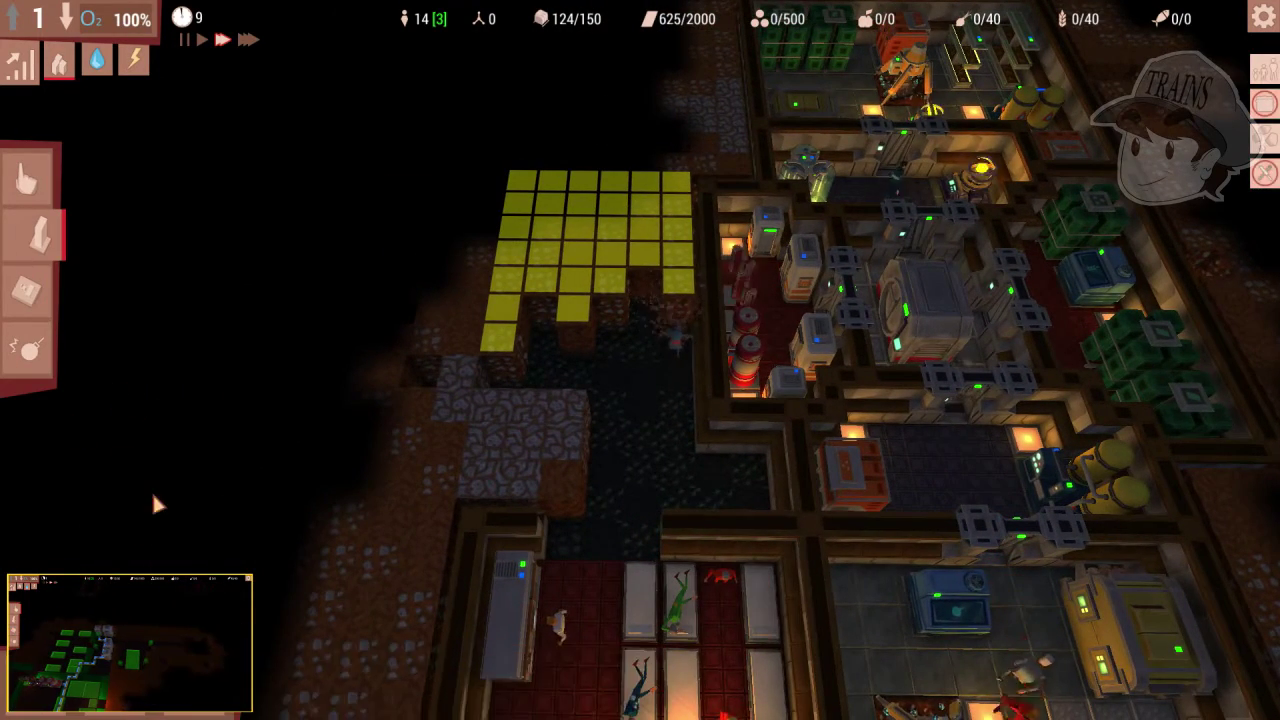
Step: Place red floor tiles above the dormitory, then inspect a colonist in the tunnel
{"action": "left_click", "coordinate": [167, 565]}
{"action": "left_click", "coordinate": [705, 515]}
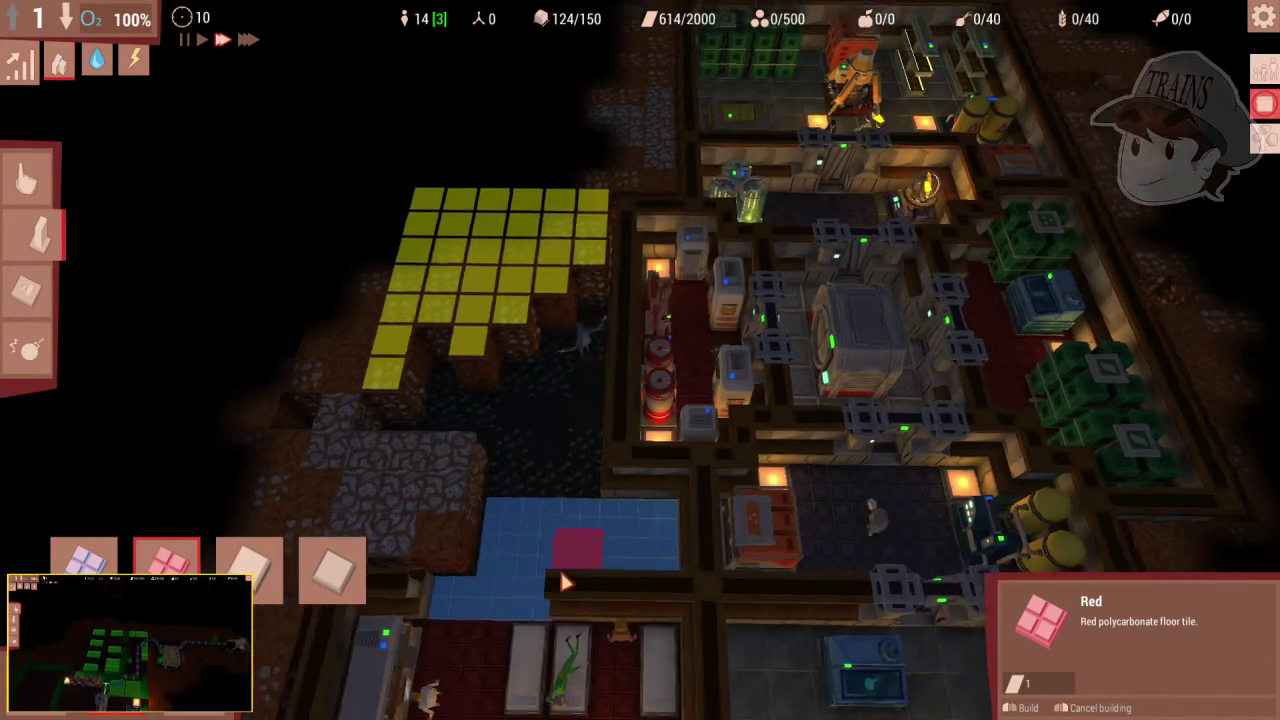
{"action": "scroll", "coordinate": [136, 436], "scroll_direction": "up", "scroll_amount": 2}
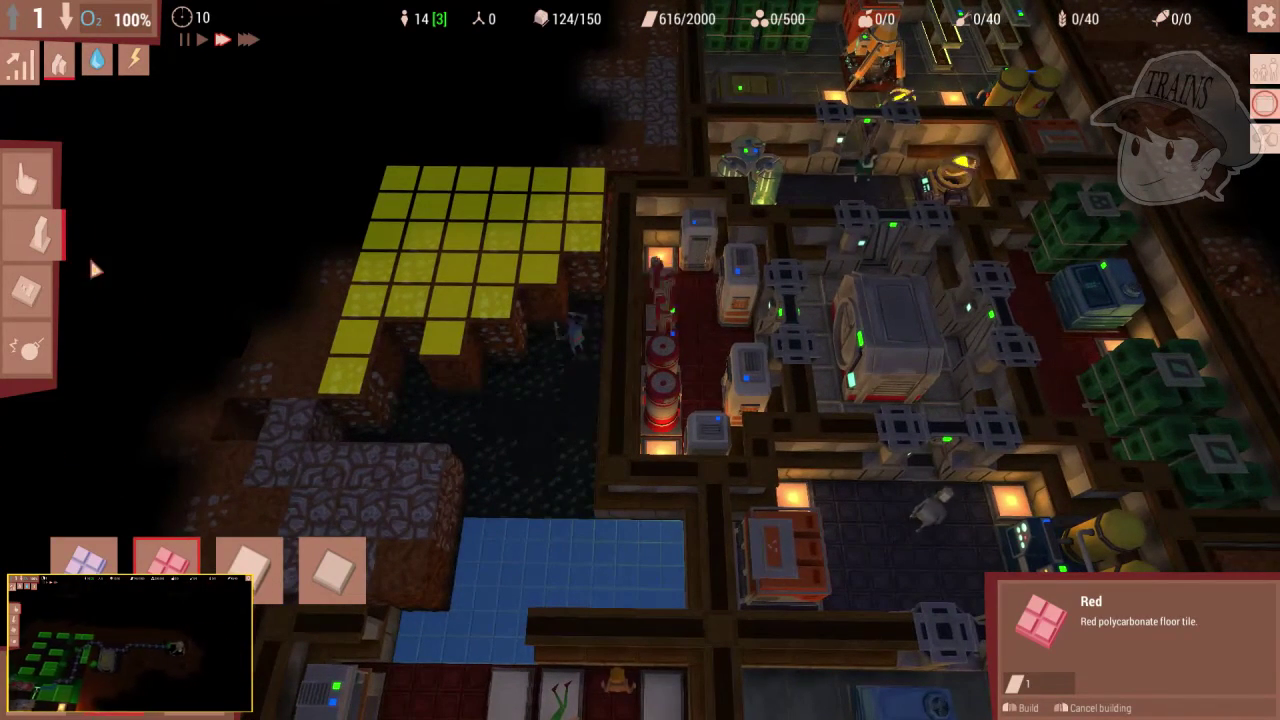
{"action": "left_click", "coordinate": [28, 180]}
{"action": "left_click", "coordinate": [580, 345]}
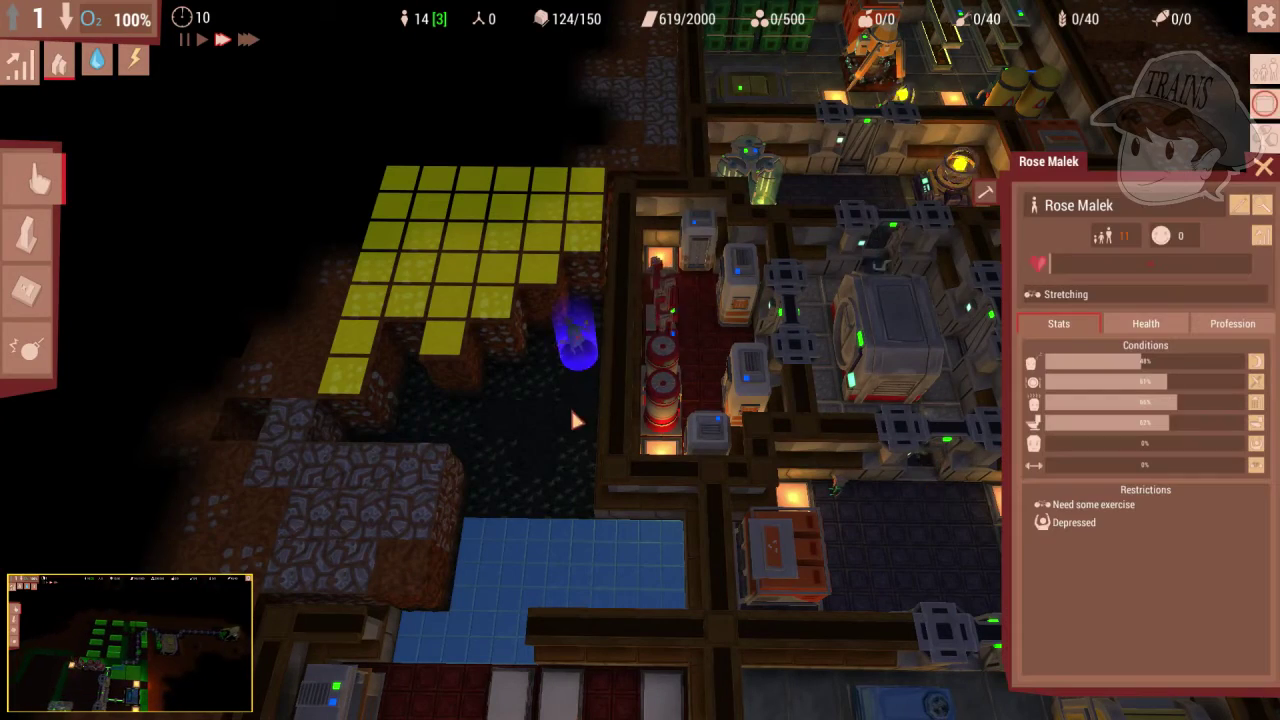
{"action": "left_click", "coordinate": [508, 384]}
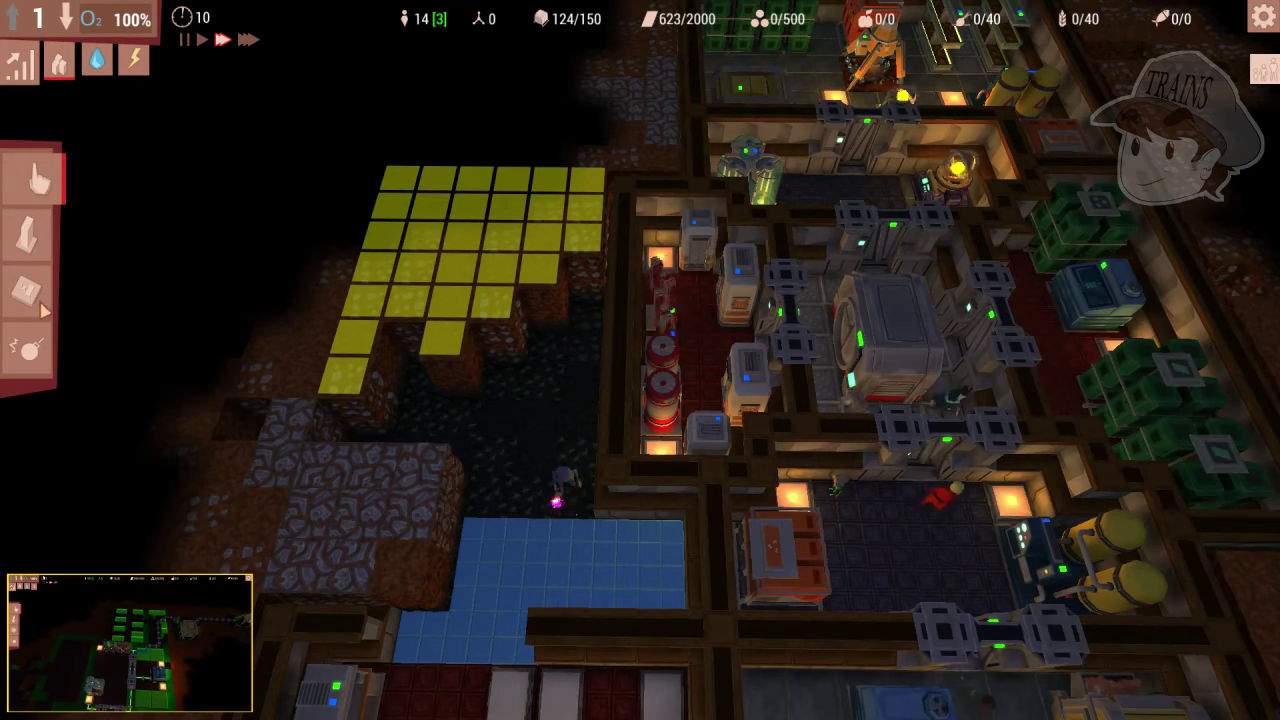
{"action": "scroll", "coordinate": [591, 369], "scroll_direction": "down", "scroll_amount": 3}
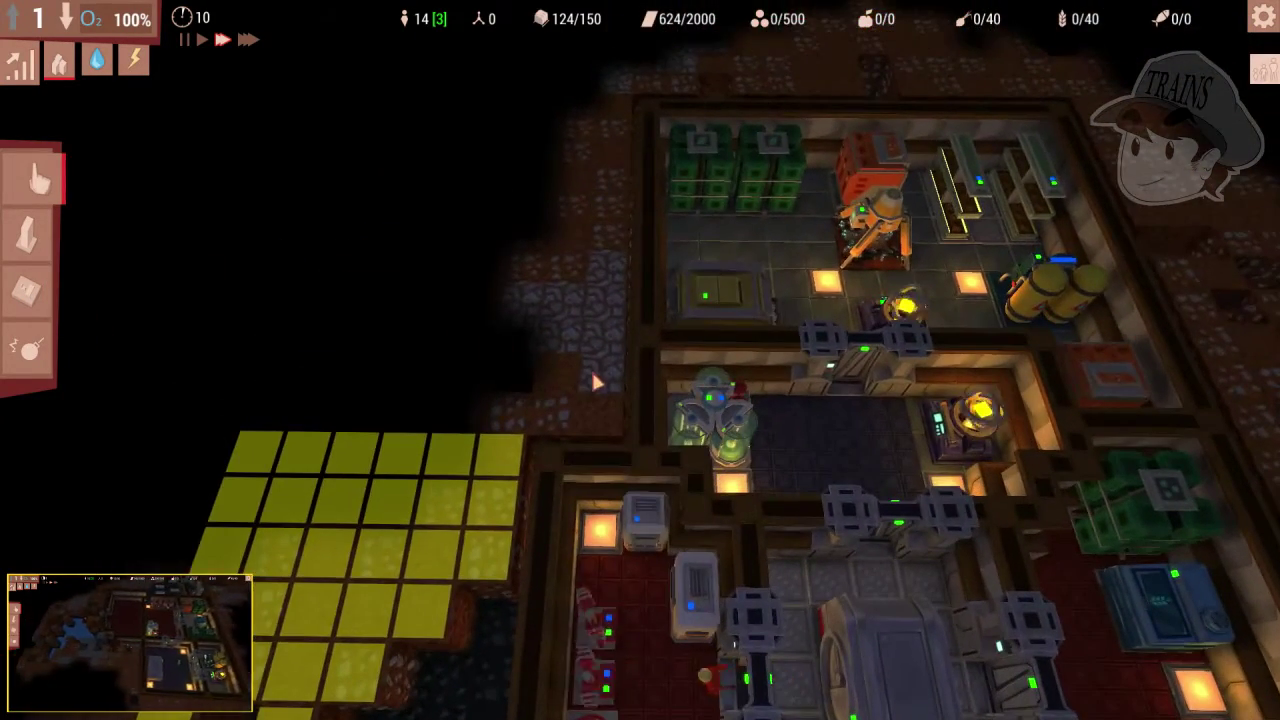
{"action": "scroll", "coordinate": [591, 369], "scroll_direction": "down", "scroll_amount": 2}
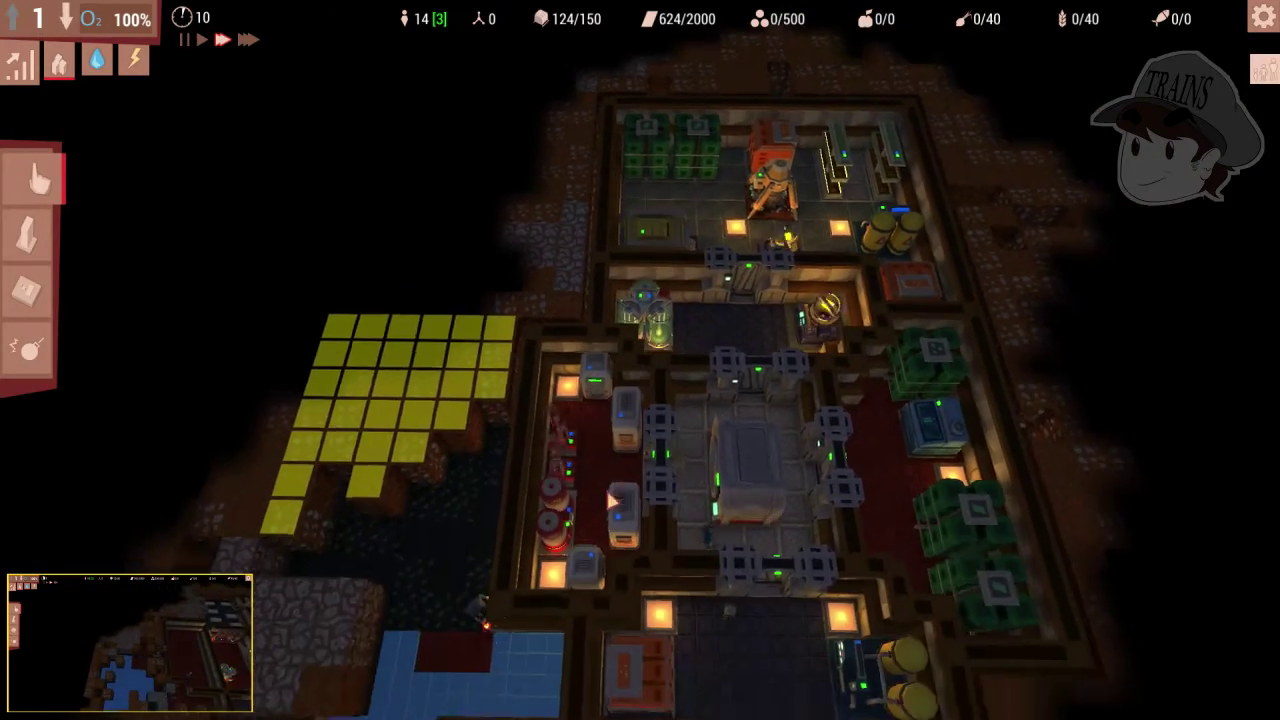
{"action": "scroll", "coordinate": [616, 484], "scroll_direction": "down", "scroll_amount": 2}
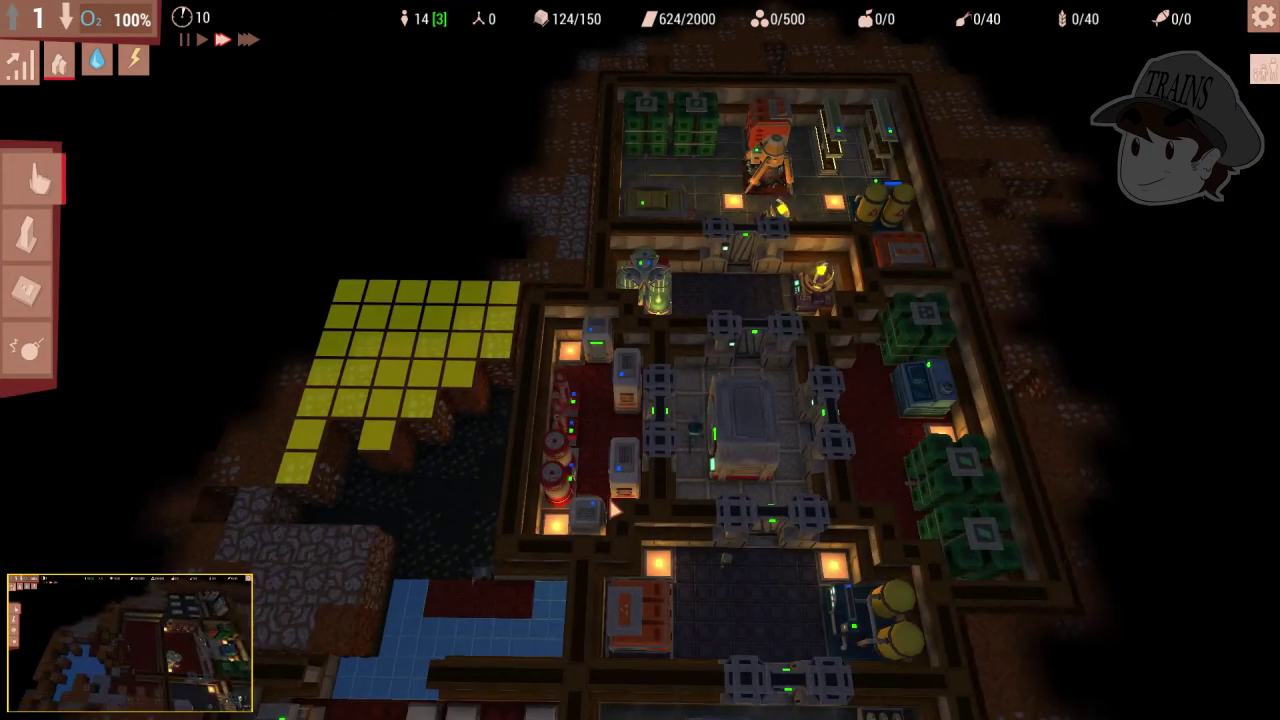
{"action": "scroll", "coordinate": [622, 517], "scroll_direction": "down", "scroll_amount": 2}
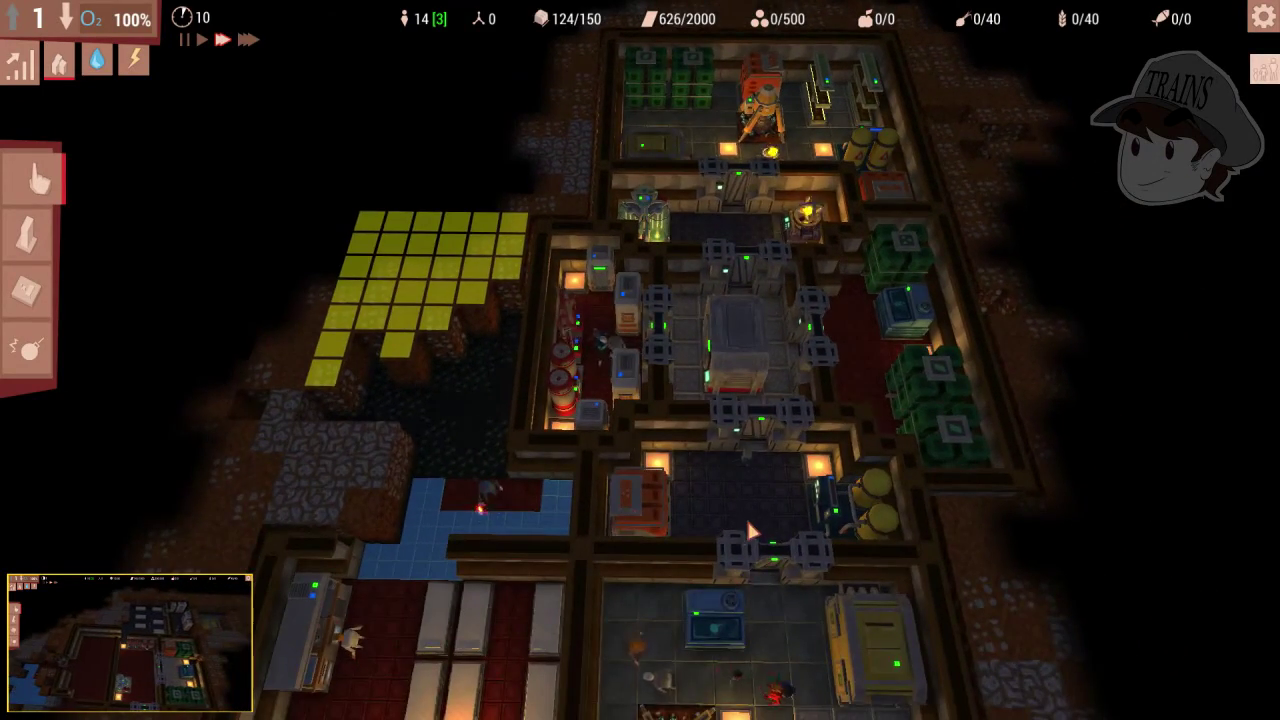
{"action": "scroll", "coordinate": [751, 532], "scroll_direction": "down", "scroll_amount": 2}
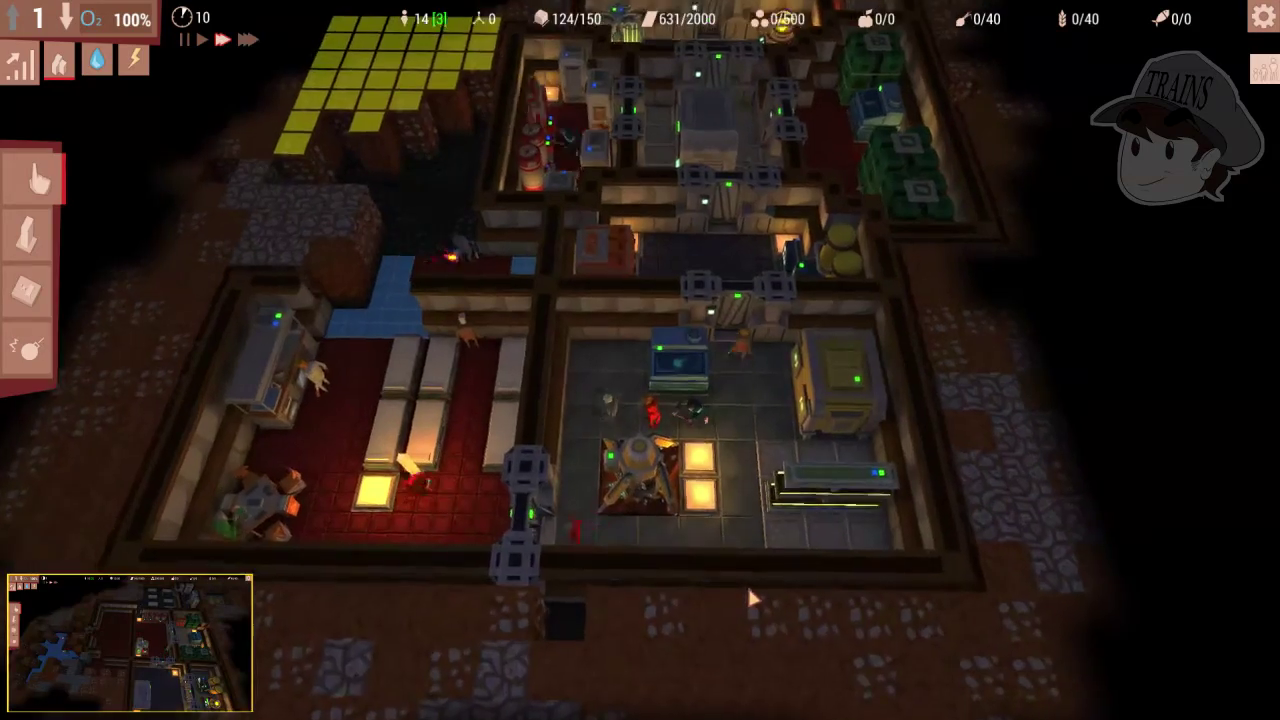
{"action": "scroll", "coordinate": [749, 586], "scroll_direction": "up", "scroll_amount": 2}
{"action": "scroll", "coordinate": [749, 586], "scroll_direction": "up", "scroll_amount": 2}
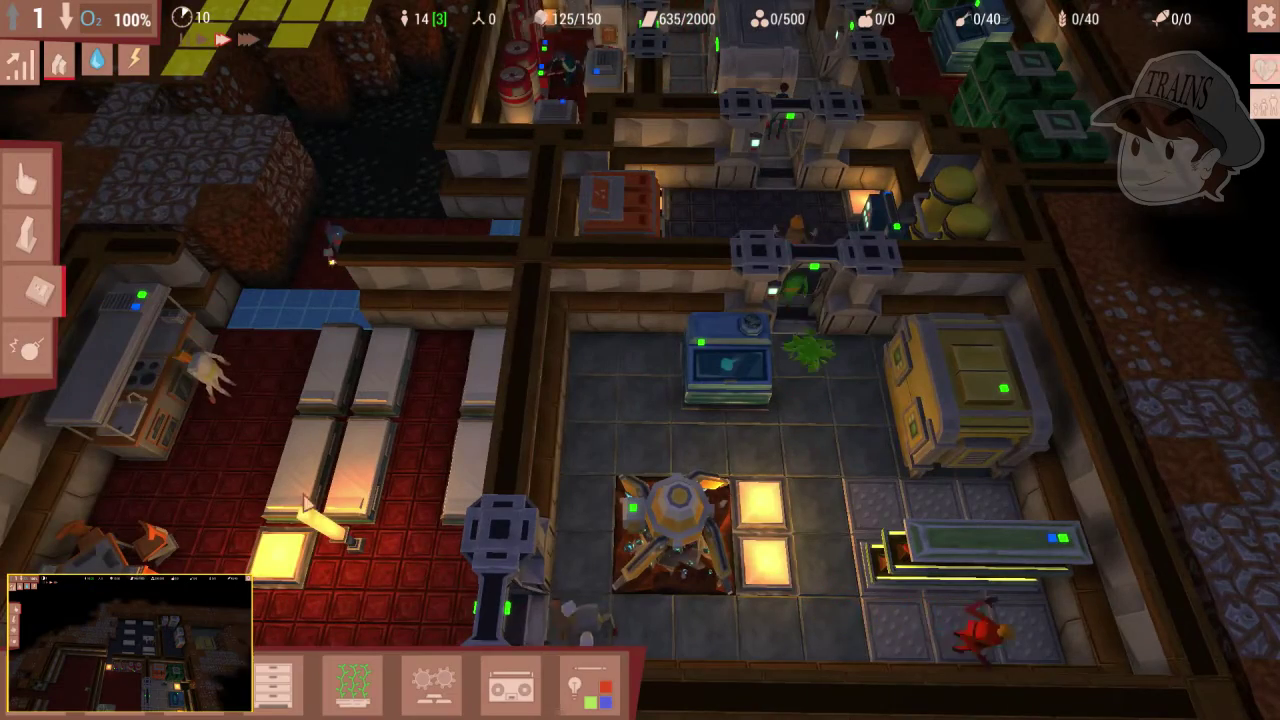
{"action": "scroll", "coordinate": [640, 360], "scroll_direction": "down", "scroll_amount": 3}
{"action": "left_click", "coordinate": [432, 680]}
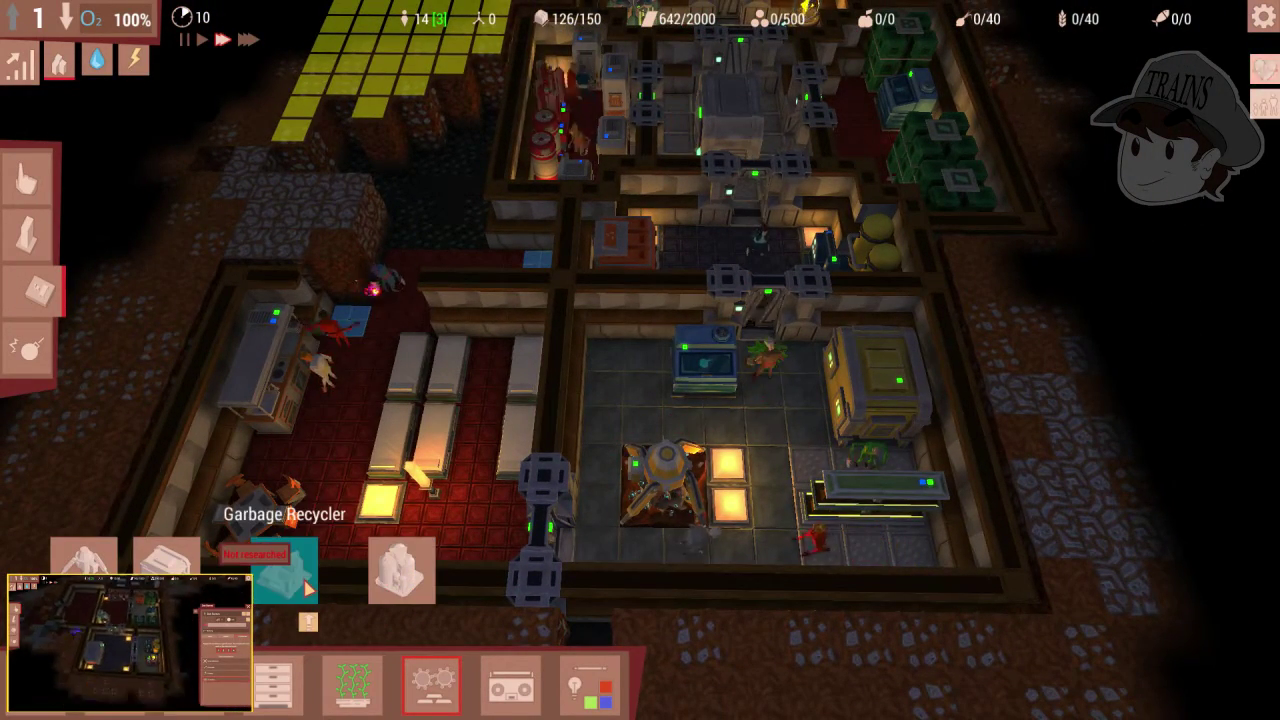
{"action": "left_click", "coordinate": [288, 570]}
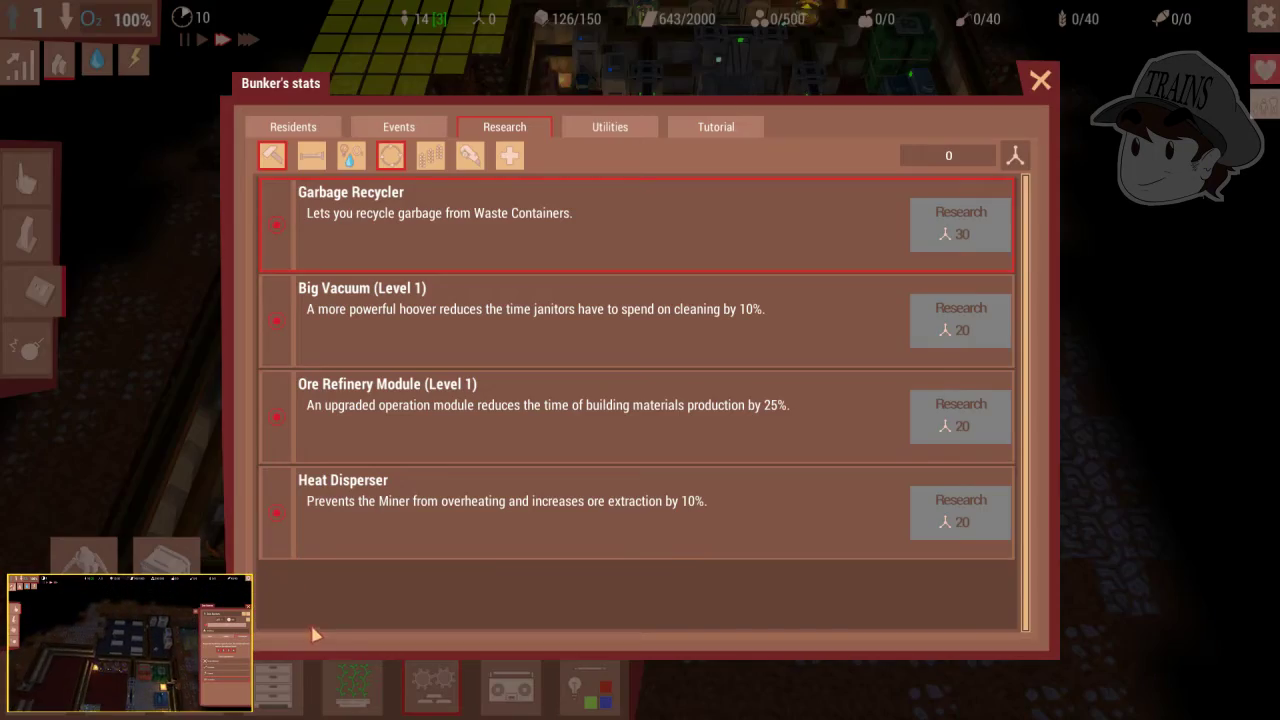
{"action": "left_click", "coordinate": [1040, 82]}
{"action": "scroll", "coordinate": [520, 400], "scroll_direction": "up", "scroll_amount": 3}
Step: Plan and confirm a rectangle of red floor tiles in the passage above the dormitory
{"action": "left_click", "coordinate": [36, 185]}
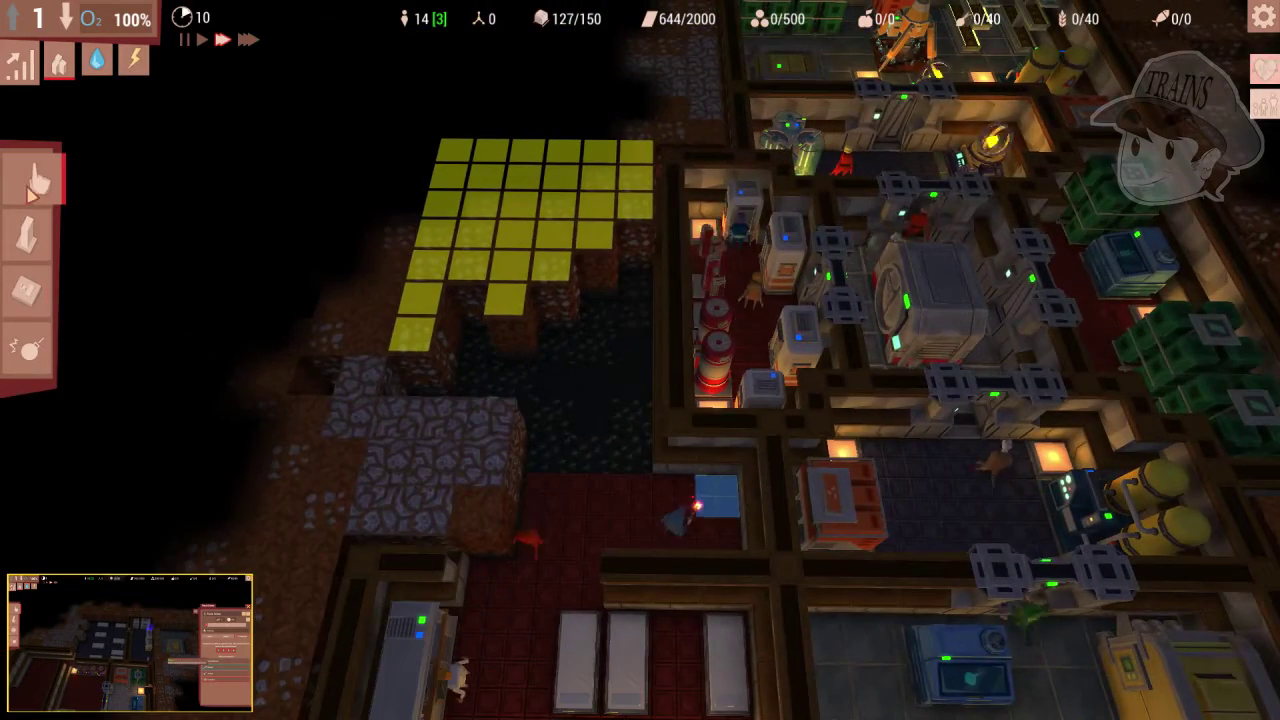
{"action": "left_click", "coordinate": [30, 290]}
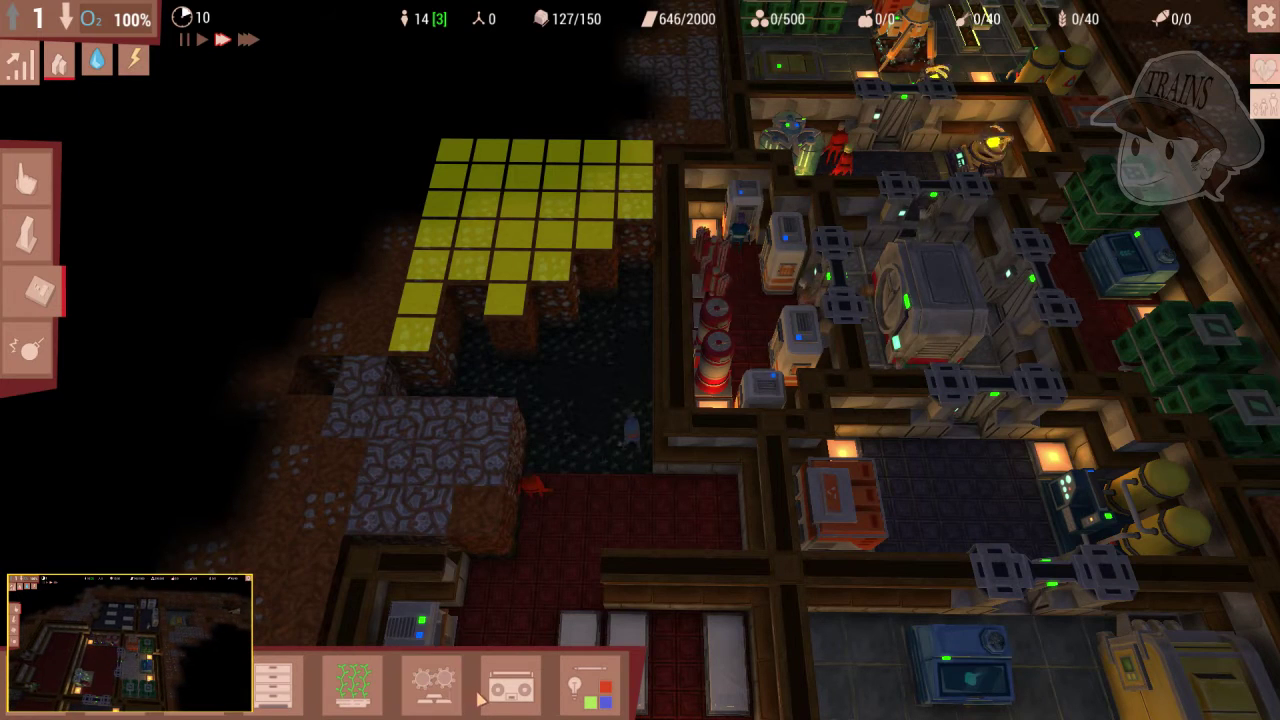
{"action": "left_click", "coordinate": [432, 683]}
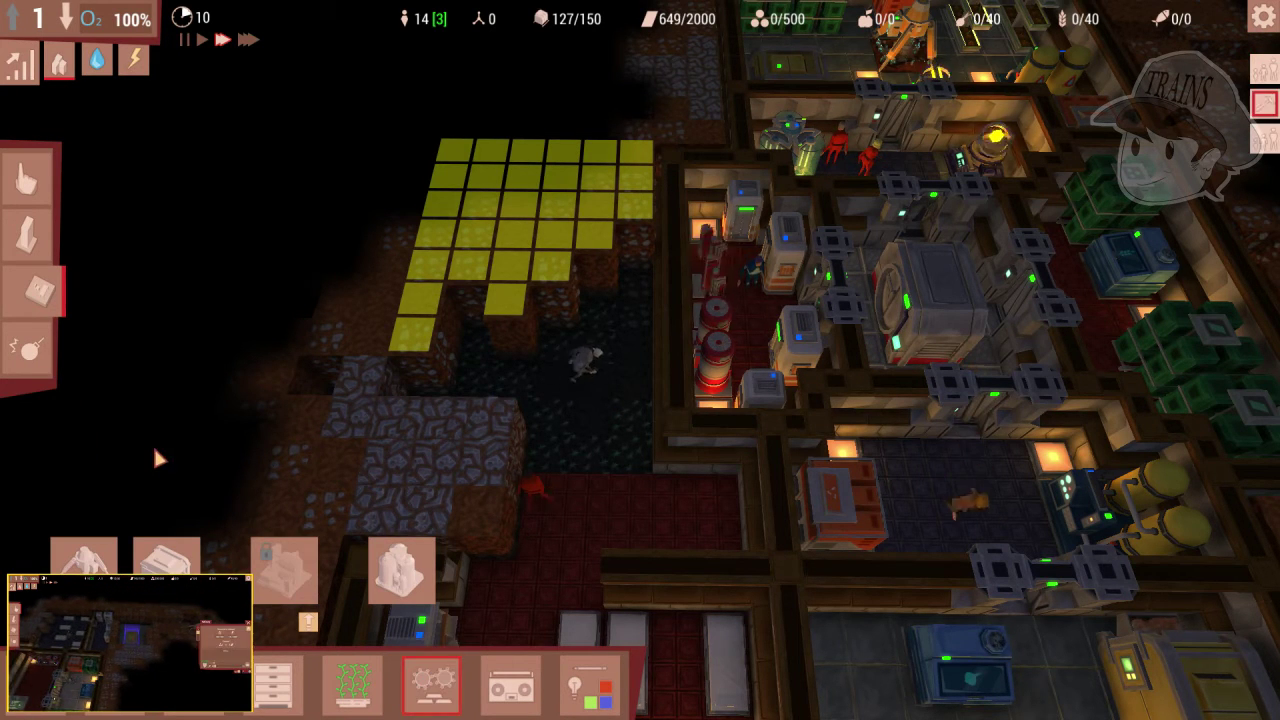
{"action": "right_click", "coordinate": [150, 490]}
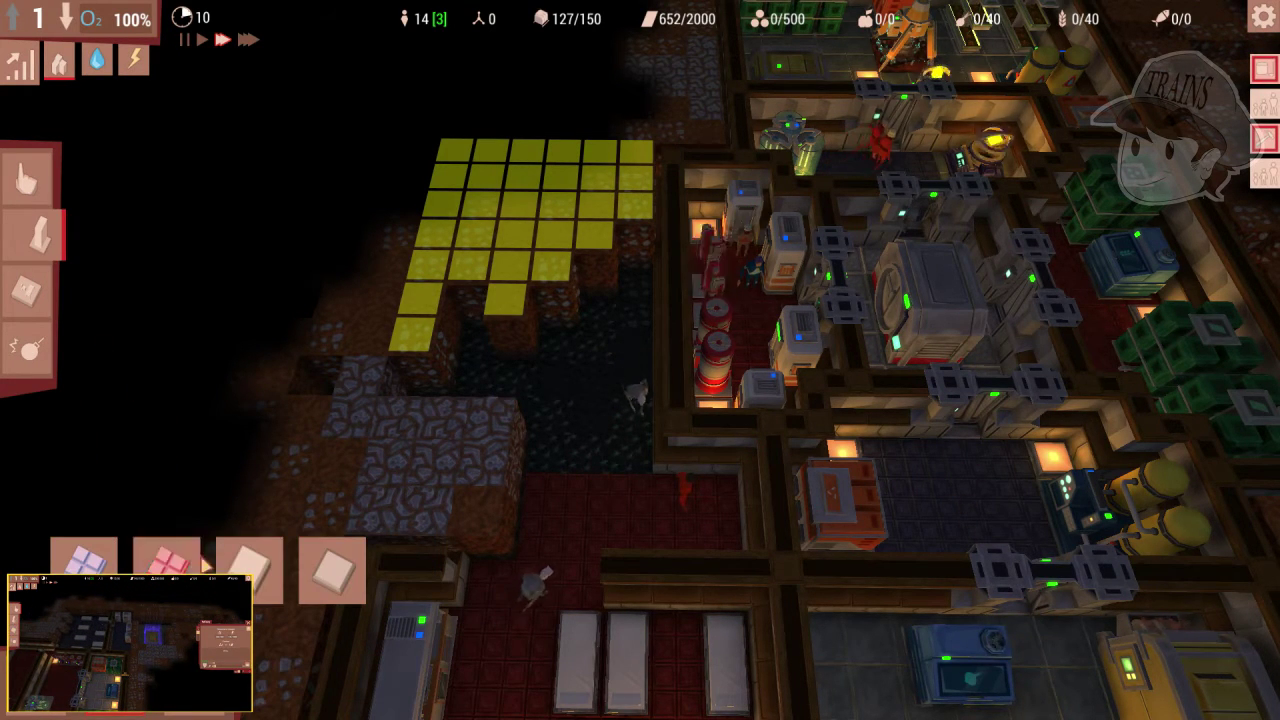
{"action": "left_click", "coordinate": [168, 560]}
{"action": "key", "text": "s"}
{"action": "left_click", "coordinate": [545, 550]}
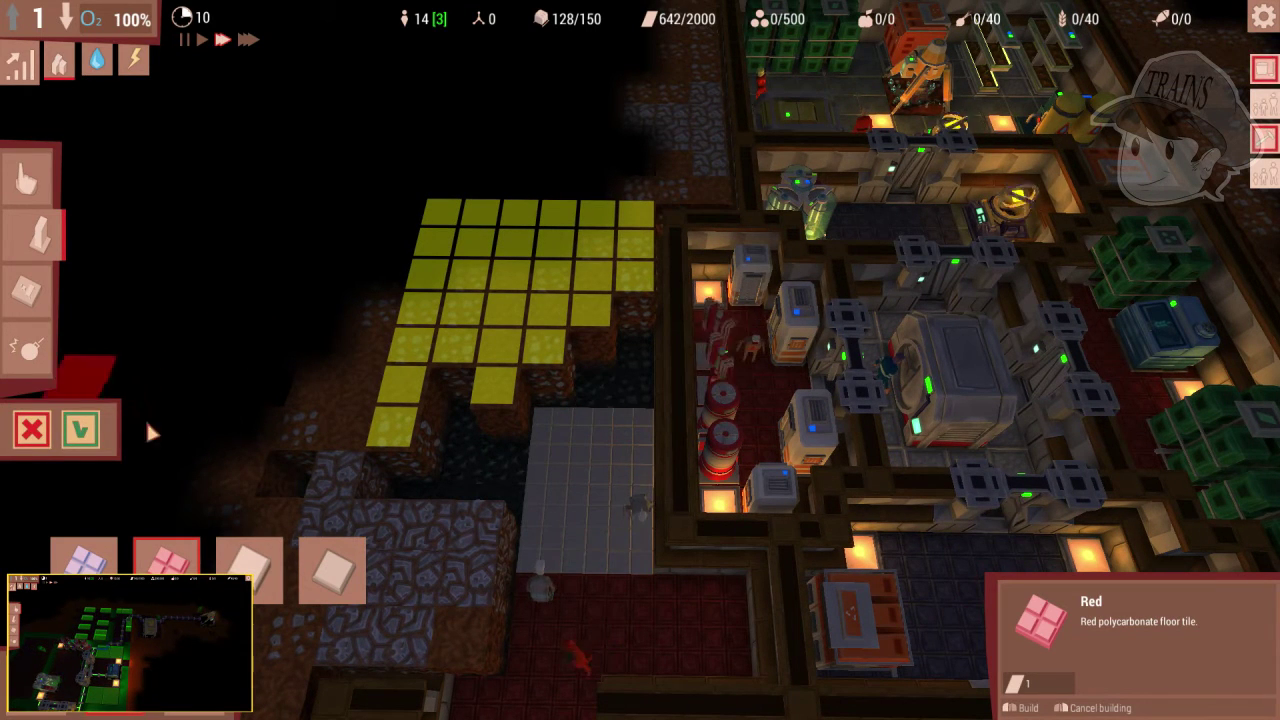
{"action": "left_click", "coordinate": [80, 430]}
{"action": "right_click", "coordinate": [326, 345]}
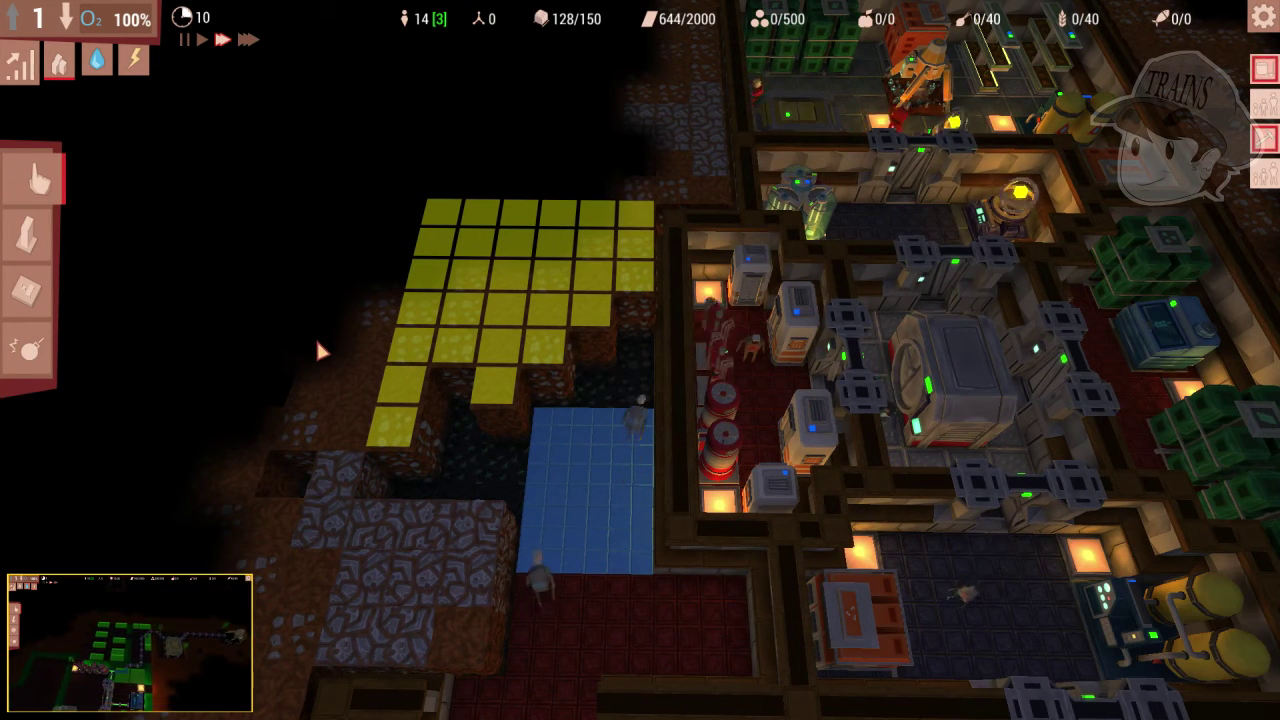
Step: Look over the rooms up the map and open the fridge's storage settings
{"action": "key", "text": "s"}
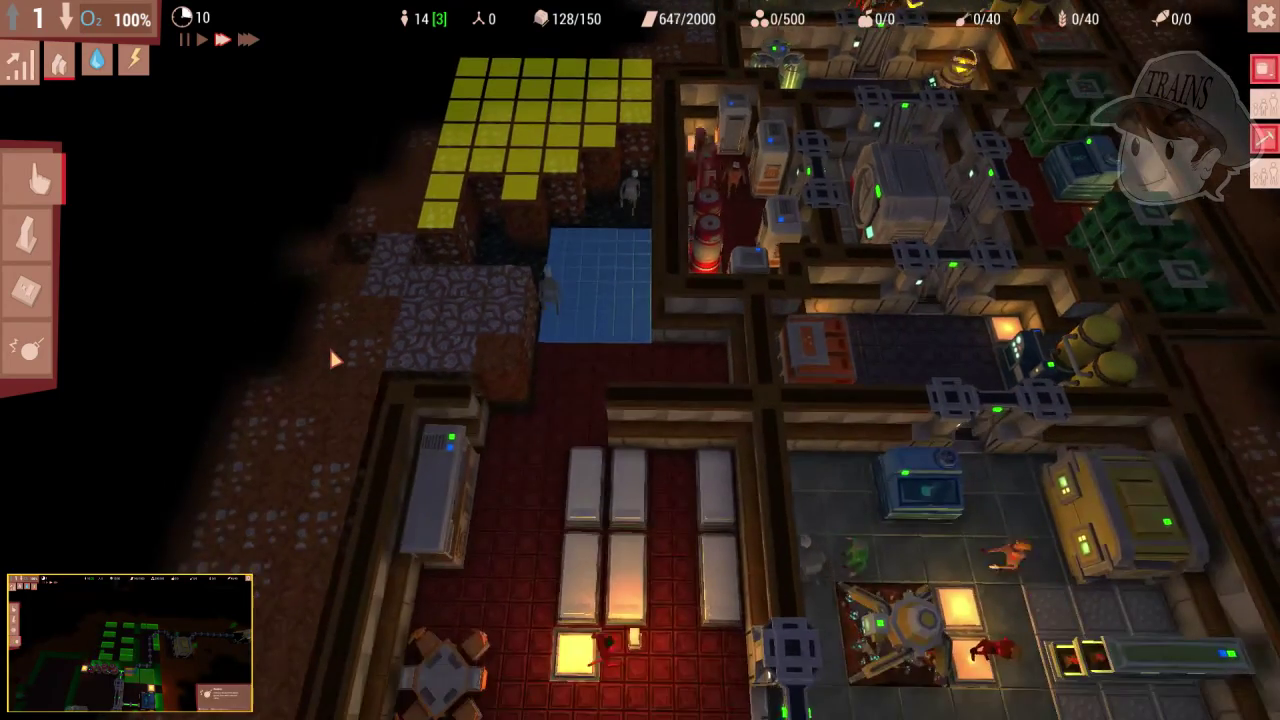
{"action": "key", "text": "s"}
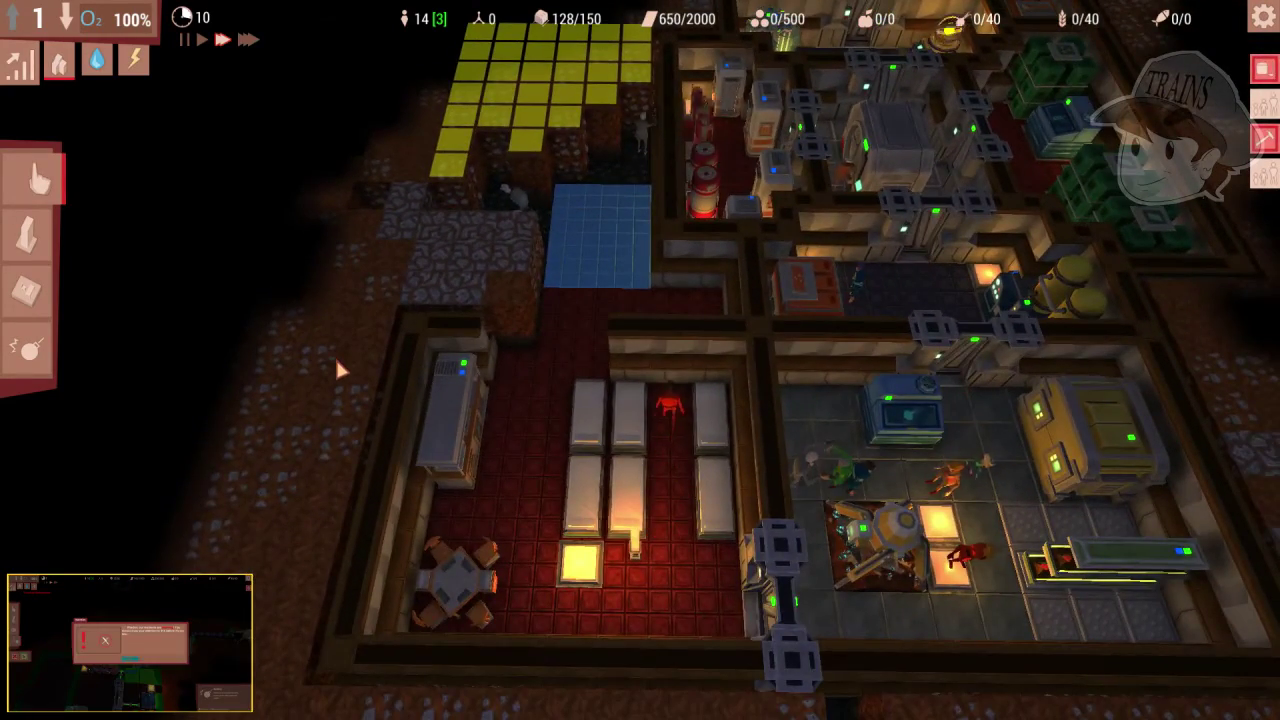
{"action": "scroll", "coordinate": [664, 617], "scroll_direction": "up", "scroll_amount": 3}
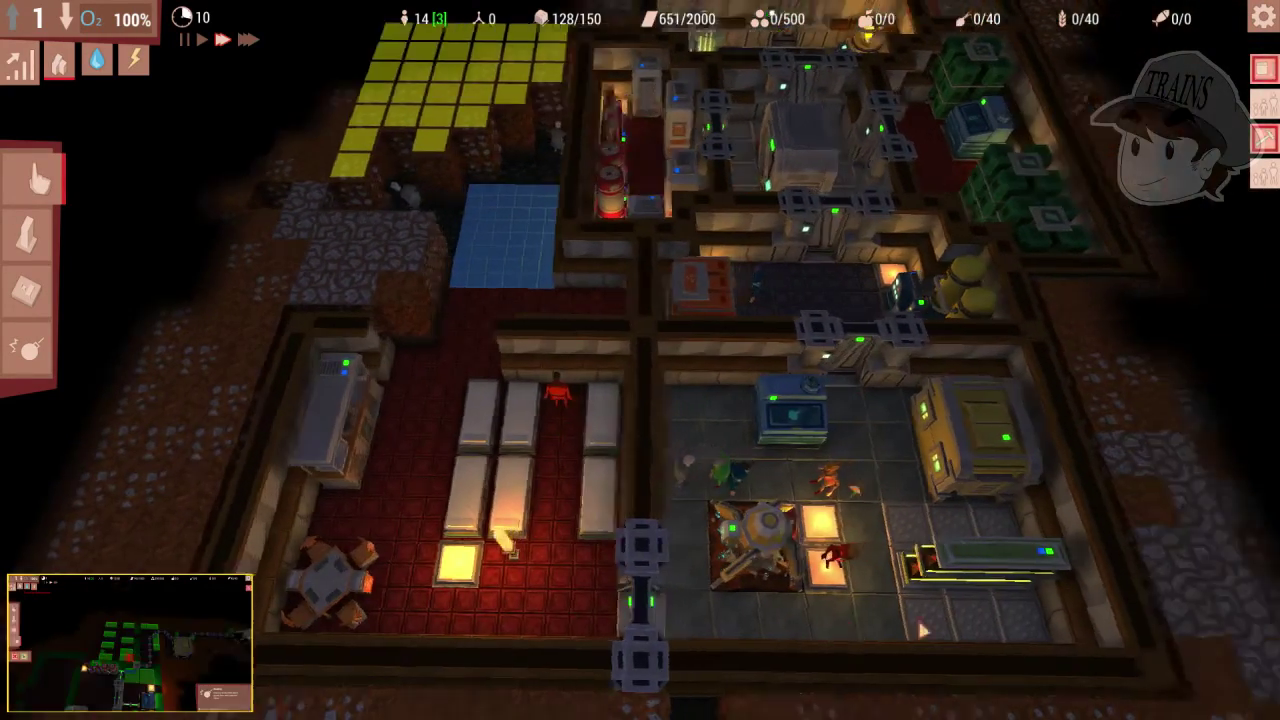
{"action": "scroll", "coordinate": [664, 617], "scroll_direction": "up", "scroll_amount": 3}
{"action": "scroll", "coordinate": [664, 617], "scroll_direction": "up", "scroll_amount": 3}
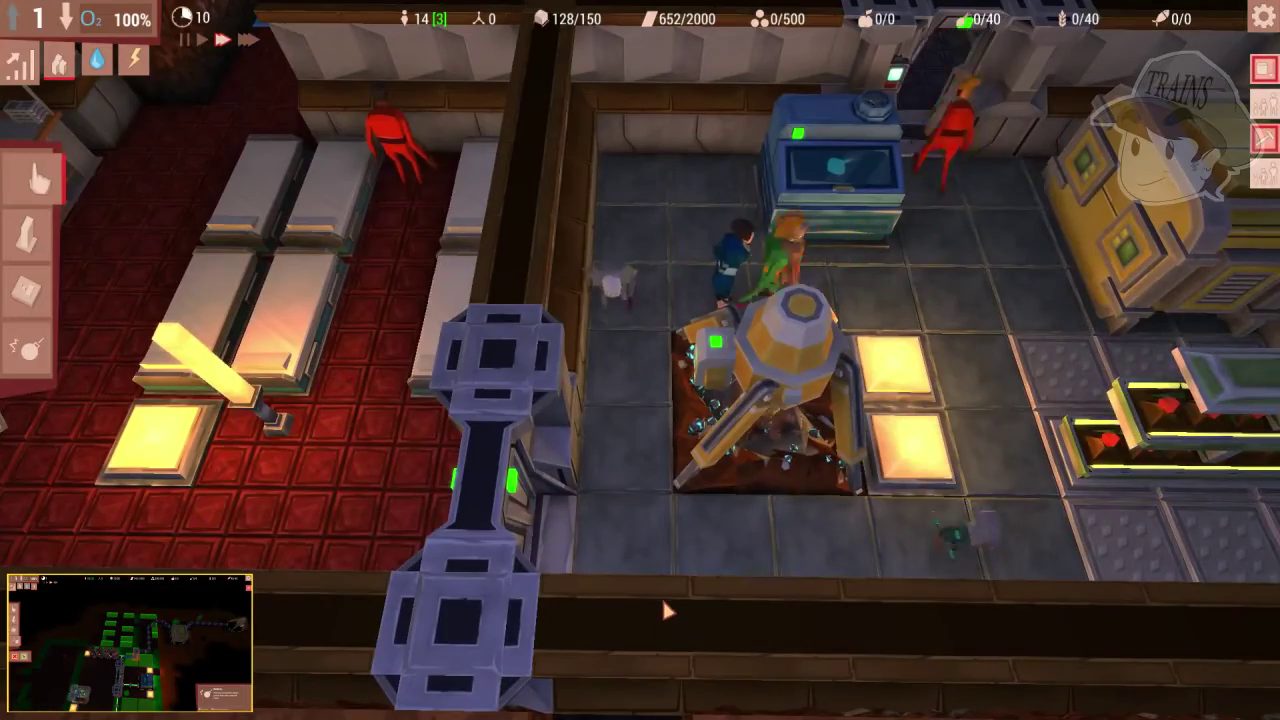
{"action": "scroll", "coordinate": [661, 594], "scroll_direction": "down", "scroll_amount": 4}
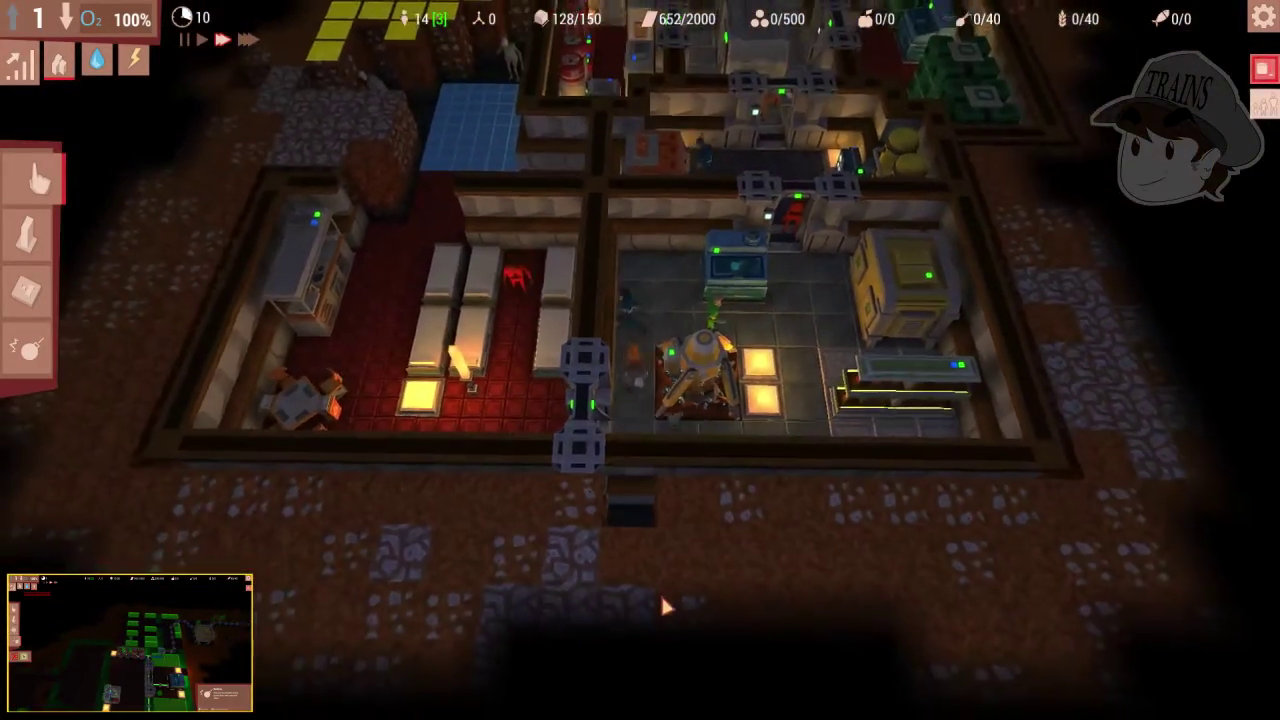
{"action": "key", "text": "w"}
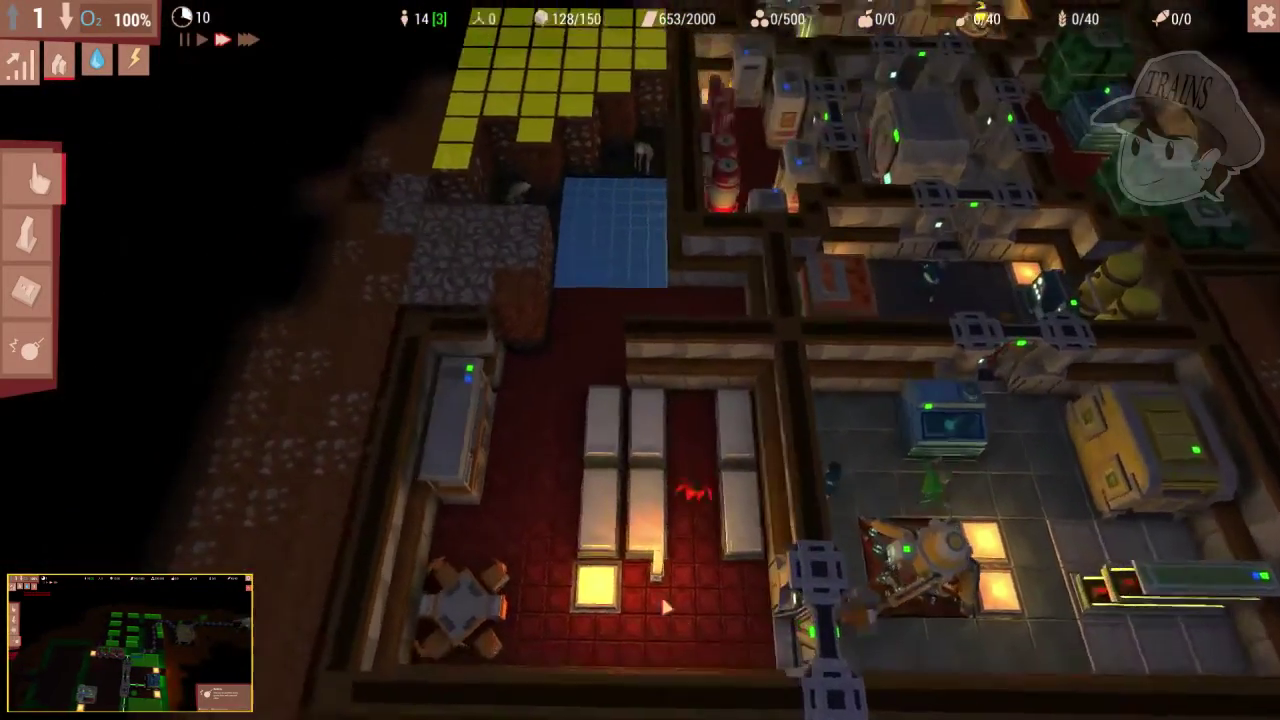
{"action": "key", "text": "w"}
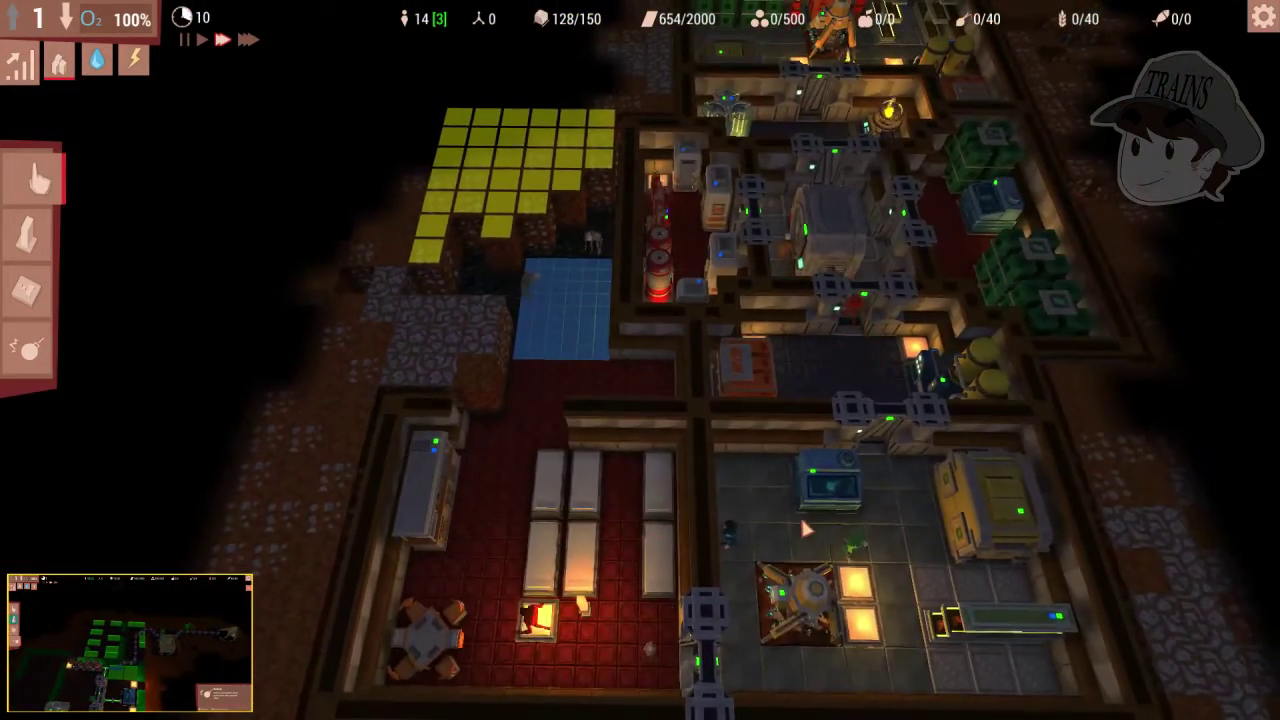
{"action": "left_click", "coordinate": [830, 485]}
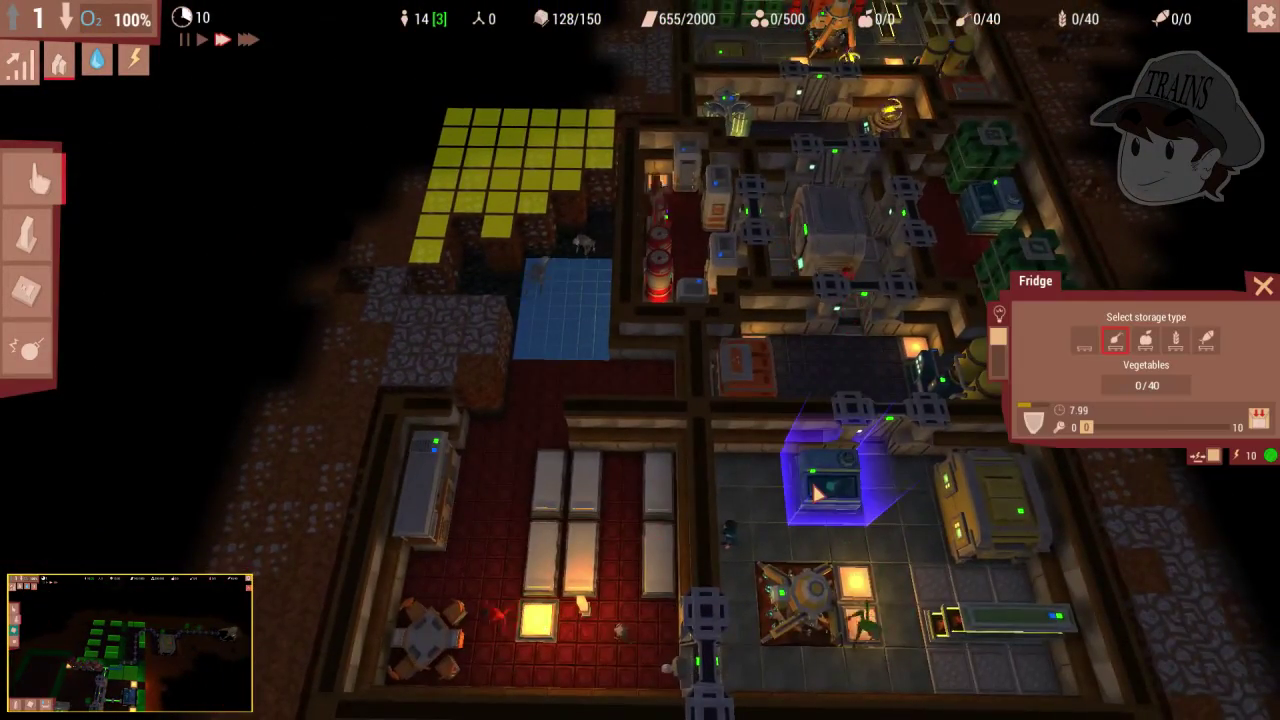
{"action": "key", "text": "w"}
{"action": "key", "text": "w"}
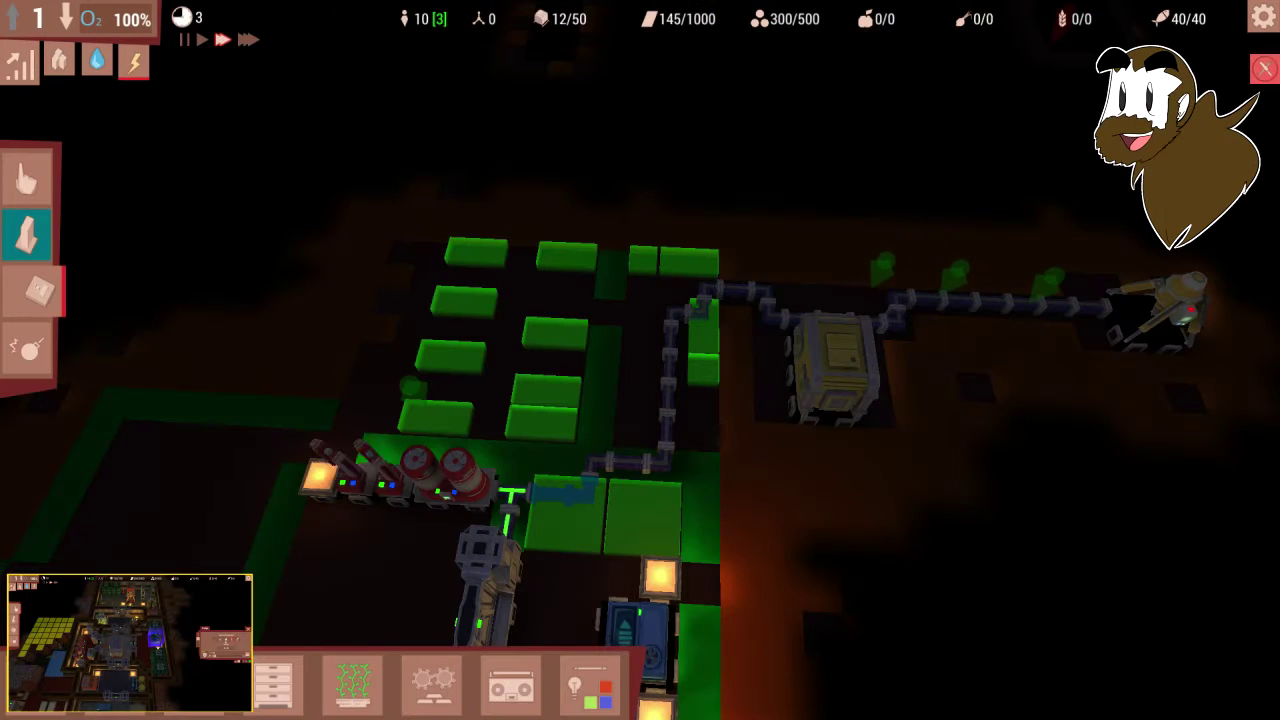
Step: Try running a power cable north from the junction, then cancel the blocked placement
{"action": "key", "text": "Escape"}
{"action": "left_click", "coordinate": [84, 556]}
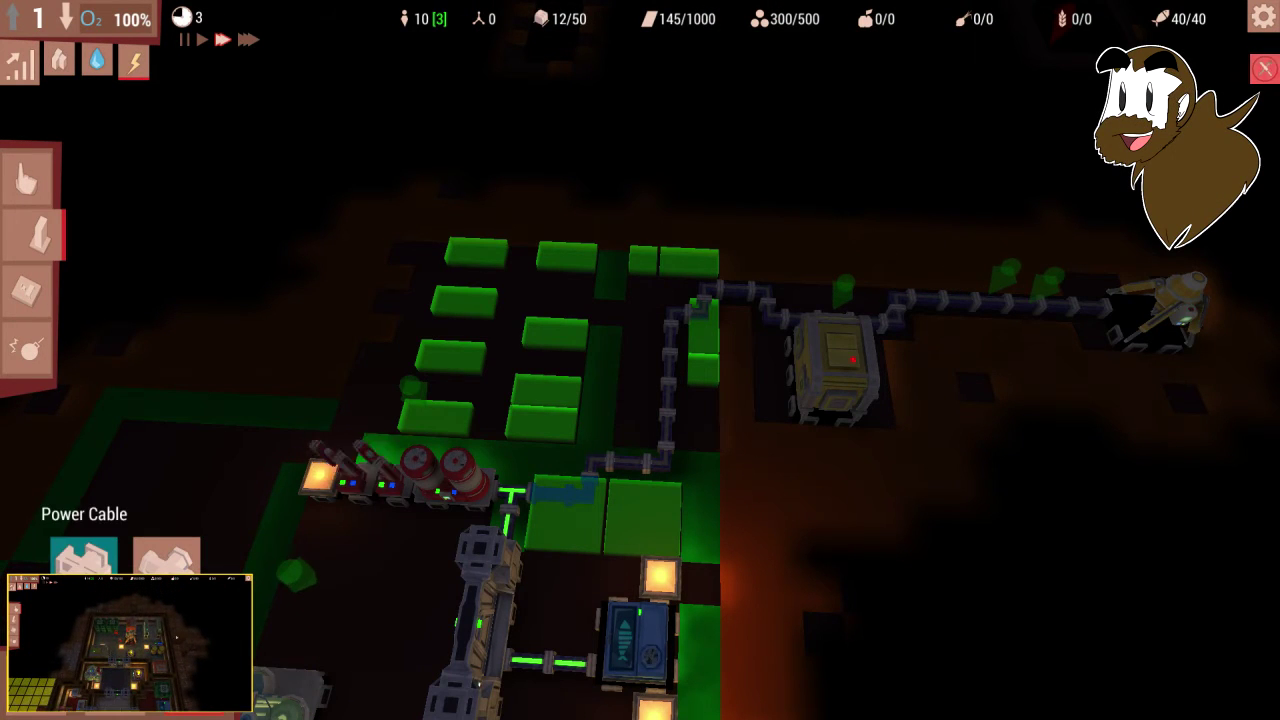
{"action": "left_click", "coordinate": [166, 556]}
{"action": "left_click_drag", "start_coordinate": [512, 492], "coordinate": [640, 305]}
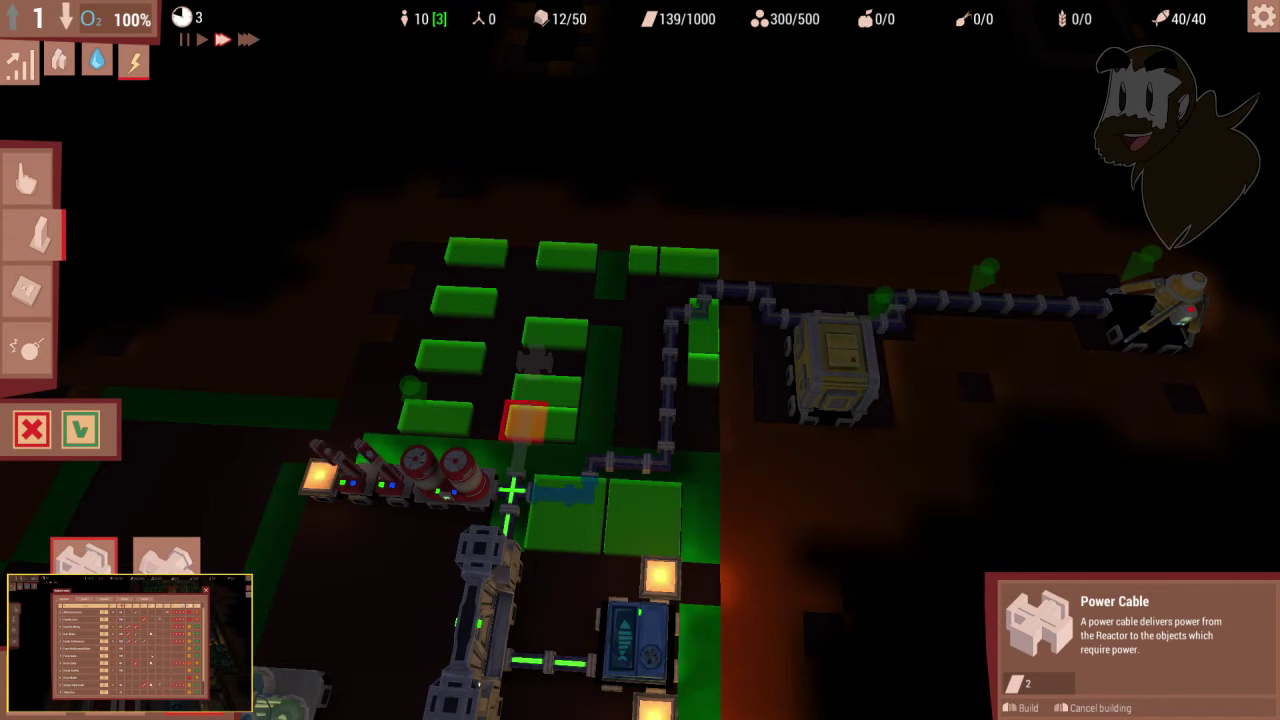
{"action": "right_click", "coordinate": [535, 355]}
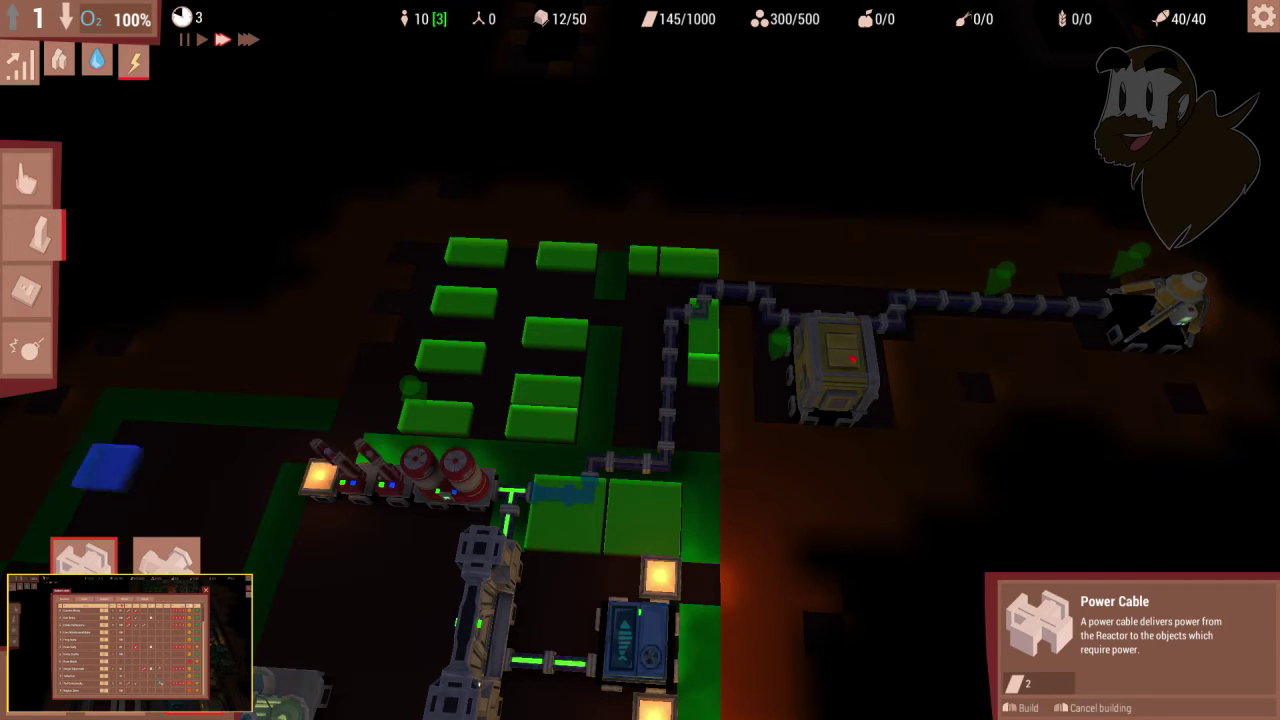
Step: Review the residents' stats overview, then look across the base toward the drill robot
{"action": "left_click", "coordinate": [20, 62]}
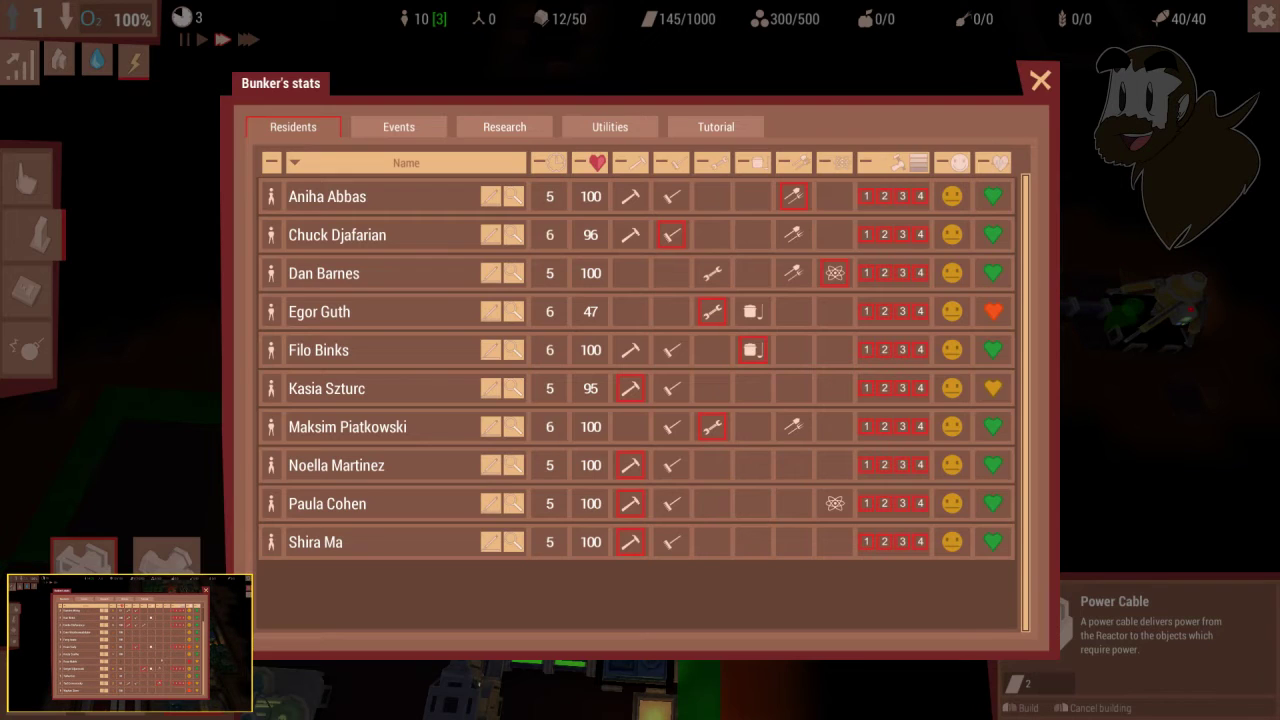
{"action": "key", "text": "Escape"}
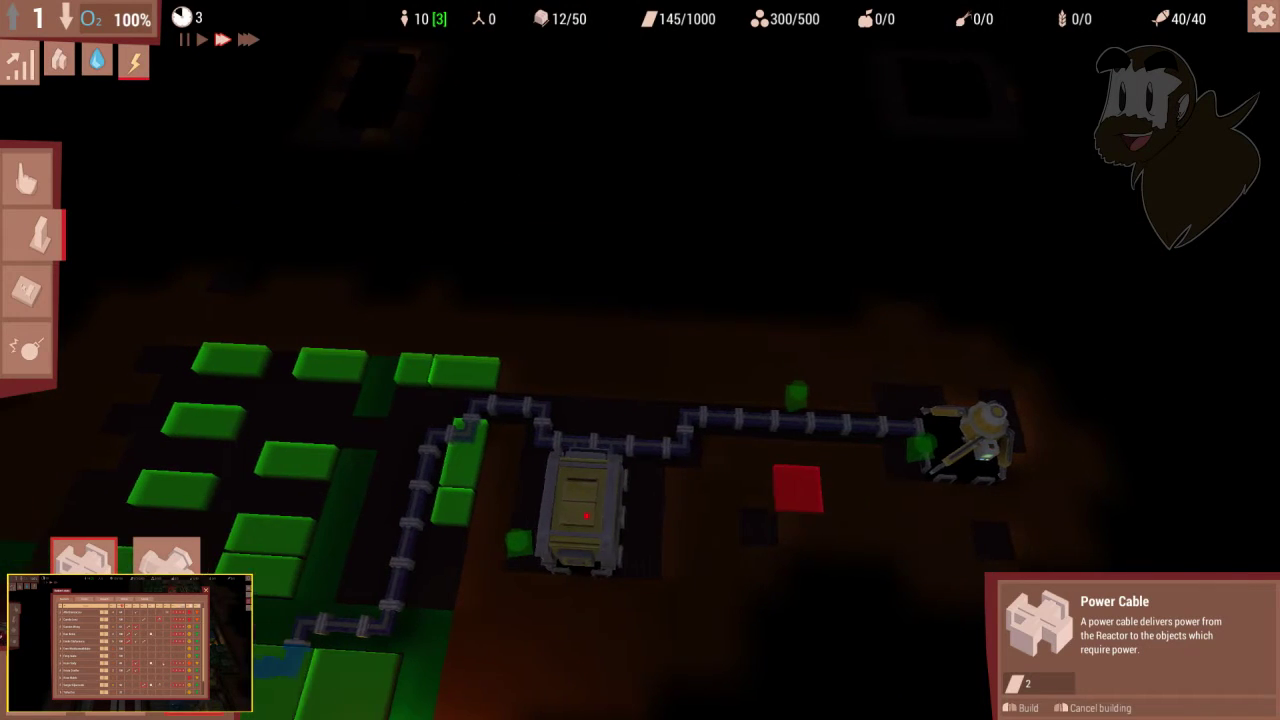
{"action": "key", "text": "d"}
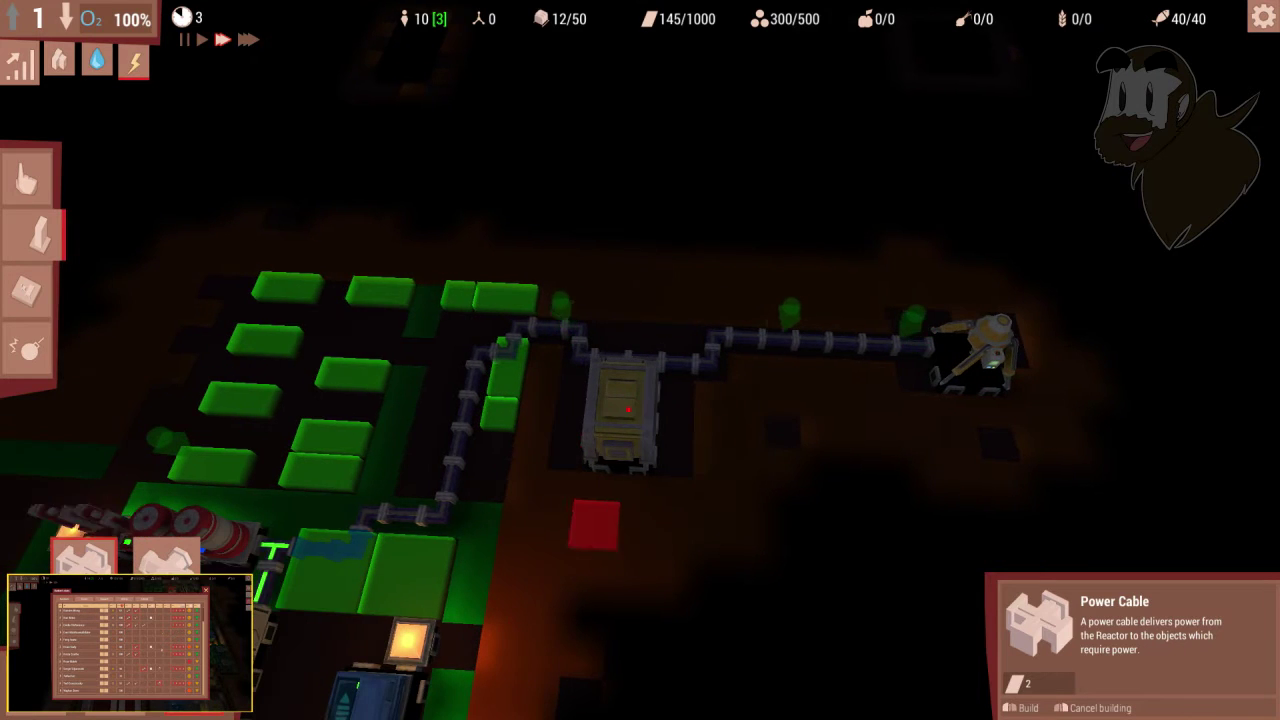
{"action": "key", "text": "s"}
{"action": "key", "text": "a"}
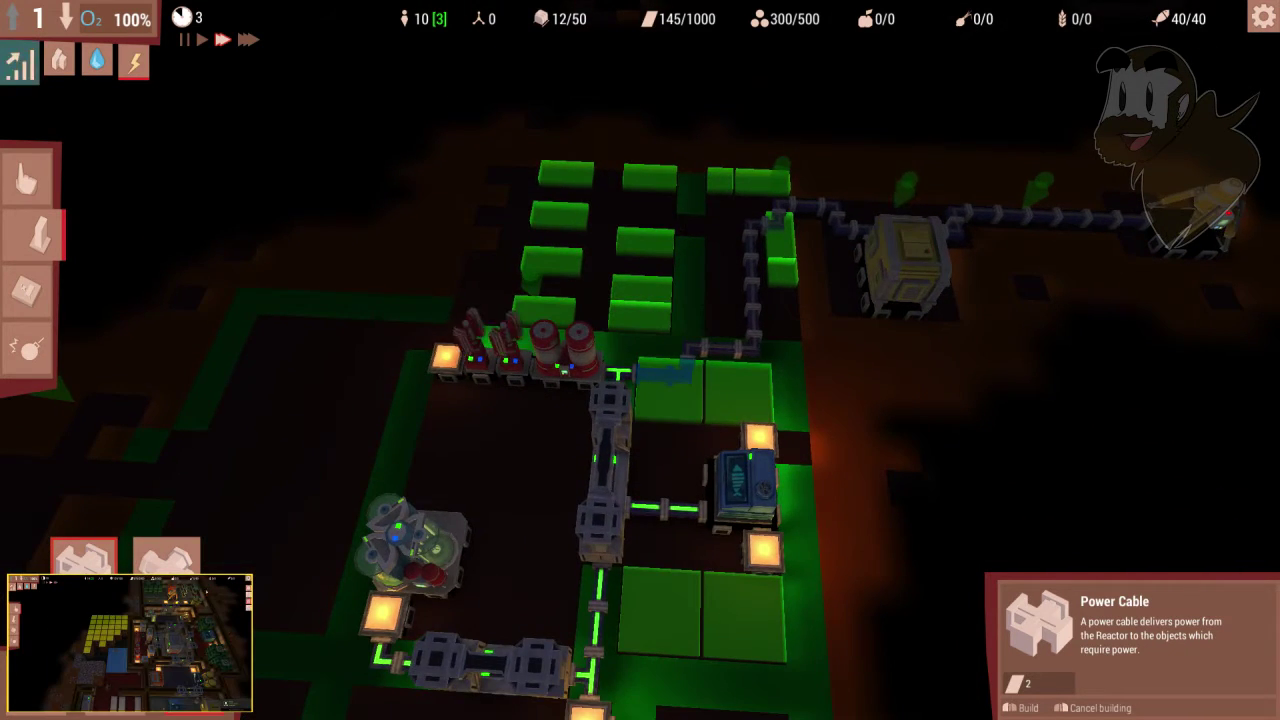
Step: Leave power cable mode and recheck the residents' stats overview
{"action": "left_click", "coordinate": [20, 62]}
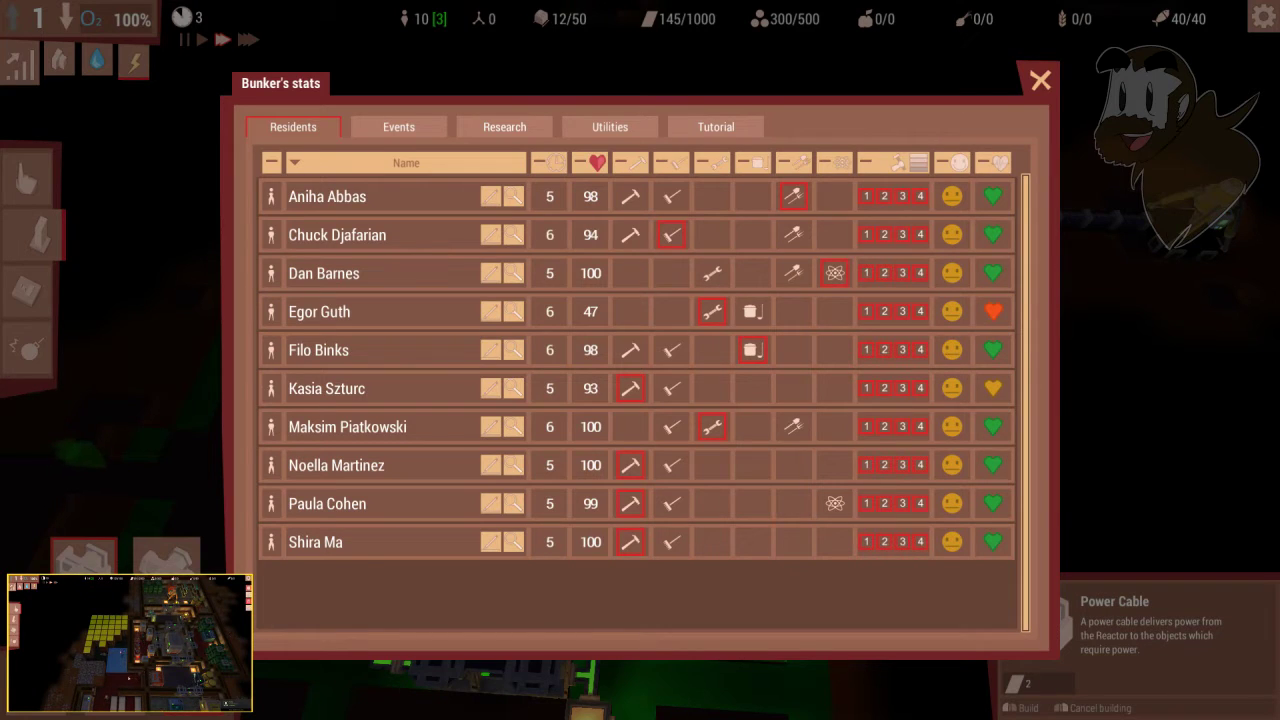
{"action": "key", "text": "Escape"}
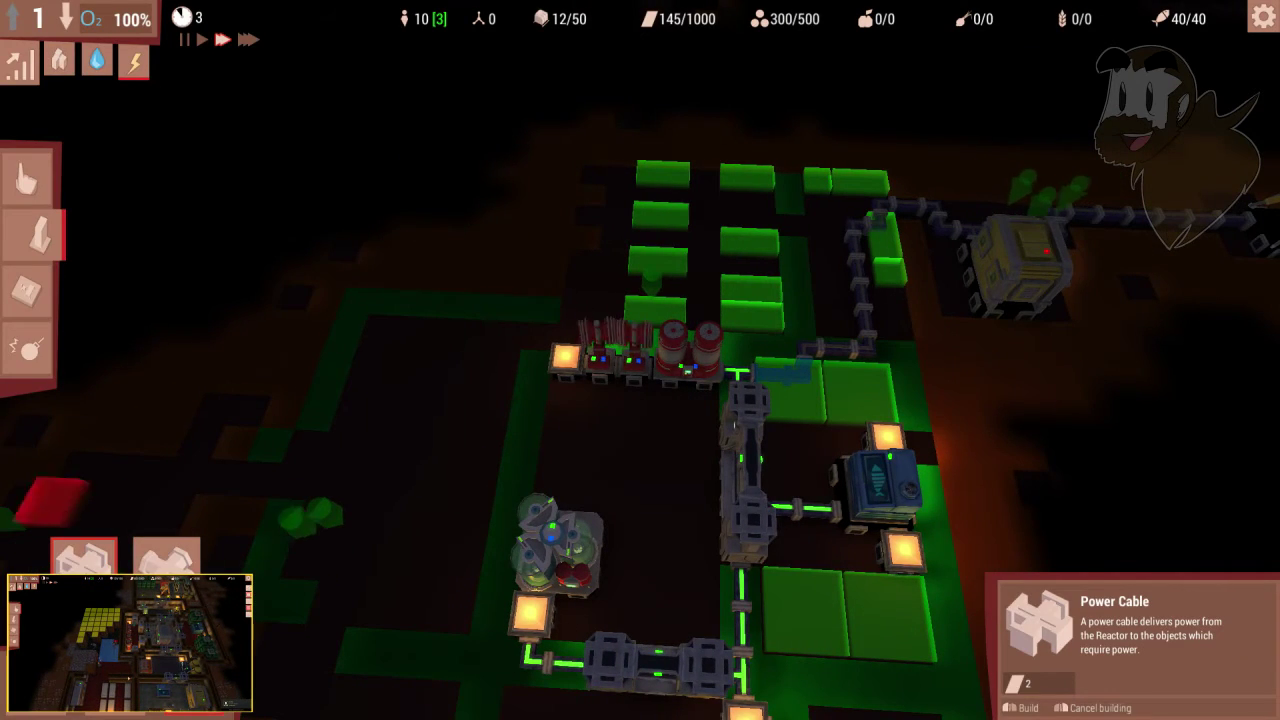
{"action": "key", "text": "Escape"}
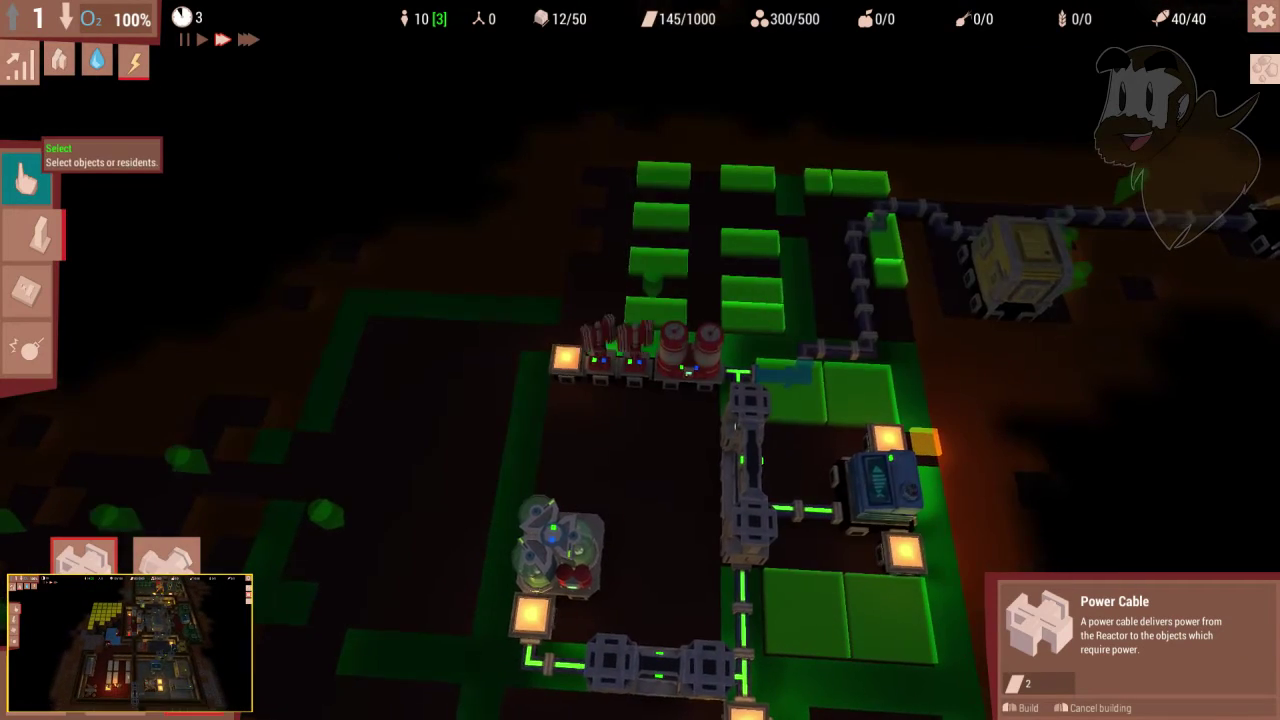
{"action": "scroll", "coordinate": [640, 400], "scroll_direction": "down", "scroll_amount": 3}
{"action": "left_click", "coordinate": [20, 62]}
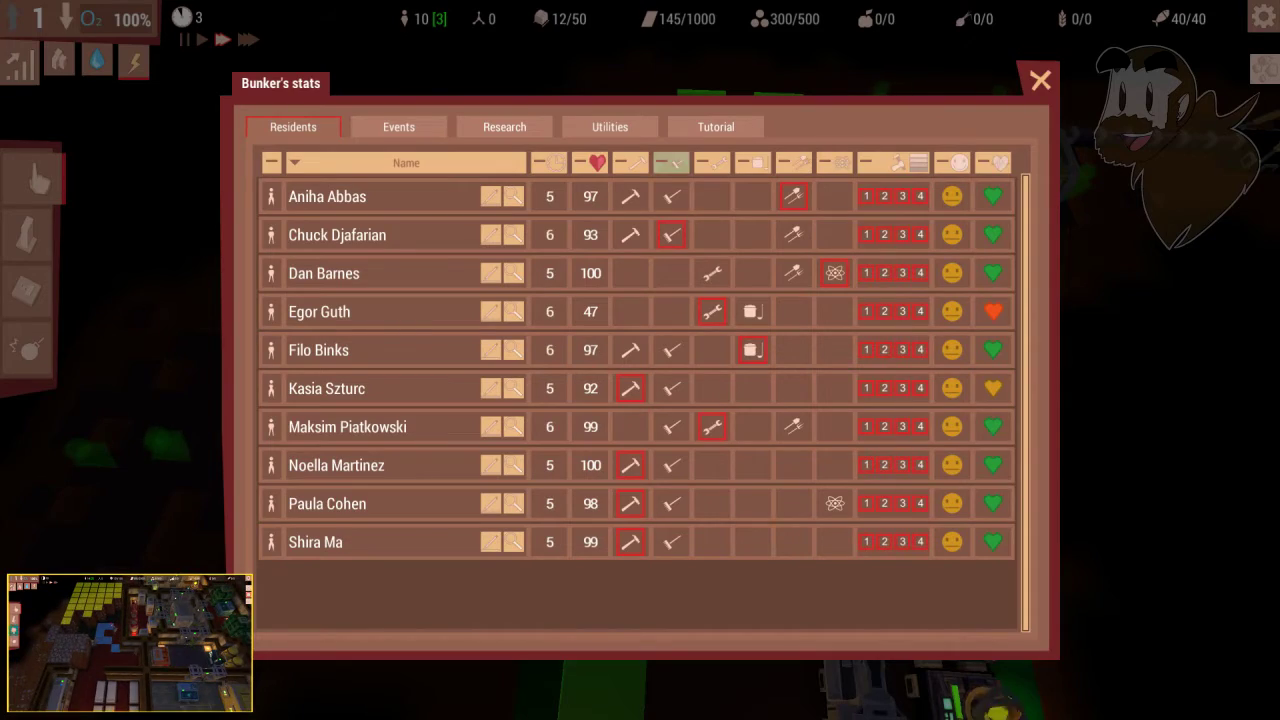
{"action": "key", "text": "Escape"}
Step: Return to the normal bunker view and inspect resident Noella Martinez's details
{"action": "key", "text": "Tab"}
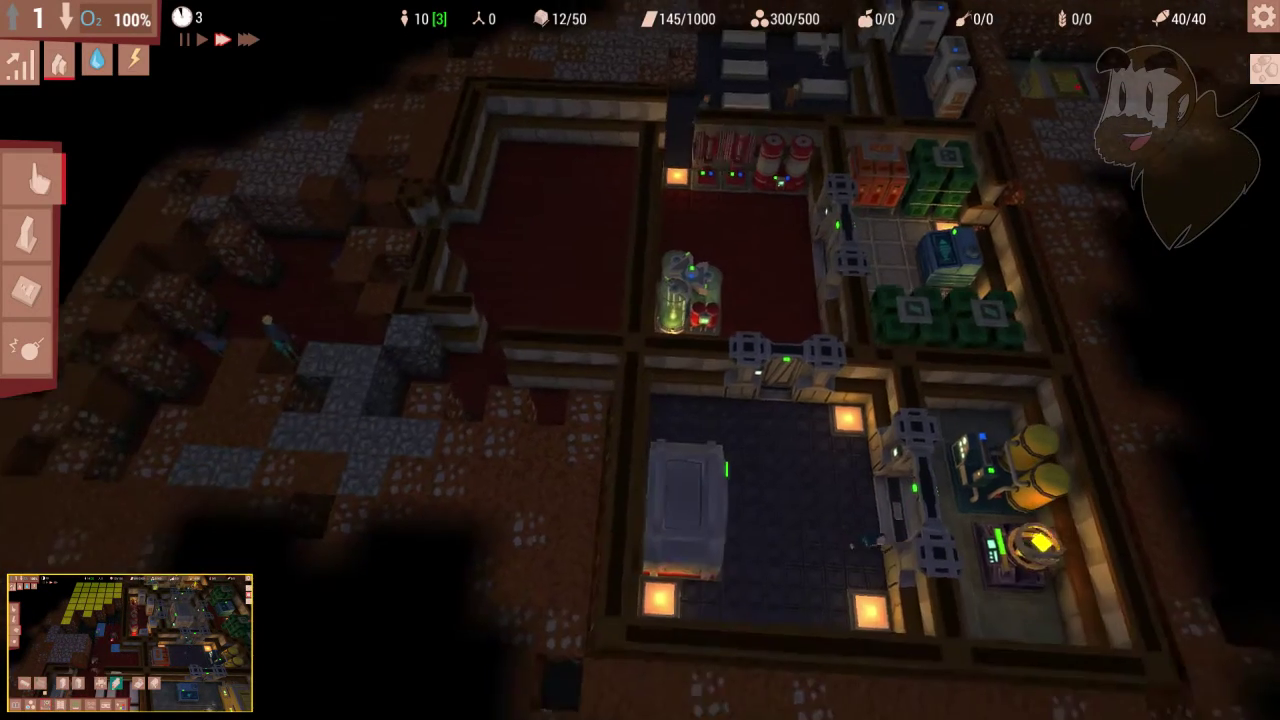
{"action": "scroll", "coordinate": [640, 360], "scroll_direction": "up", "scroll_amount": 4}
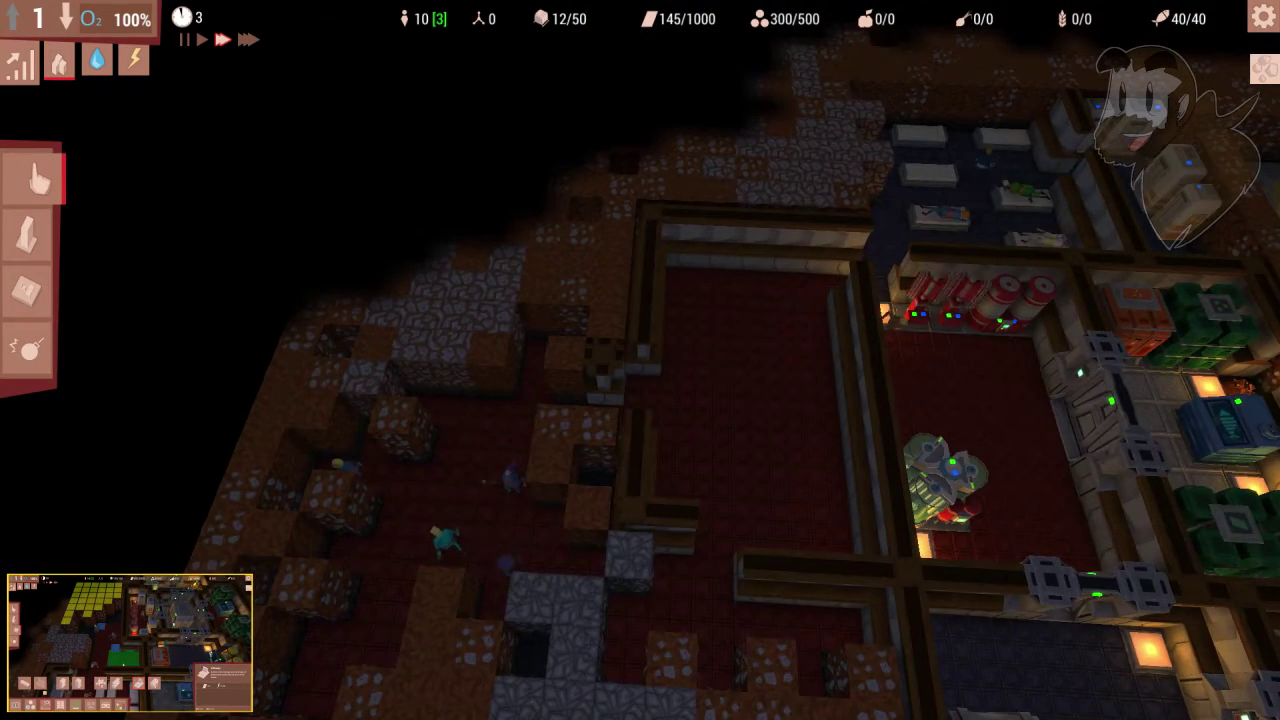
{"action": "left_click", "coordinate": [510, 478]}
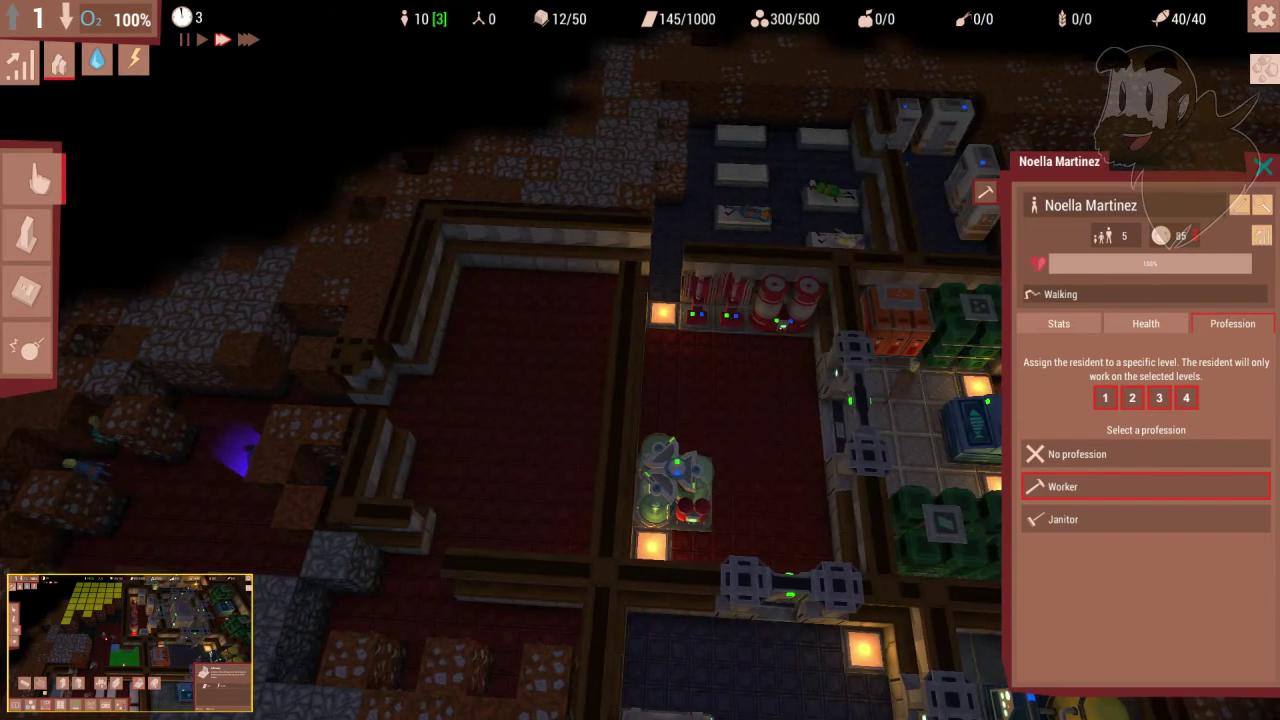
{"action": "key", "text": "Escape"}
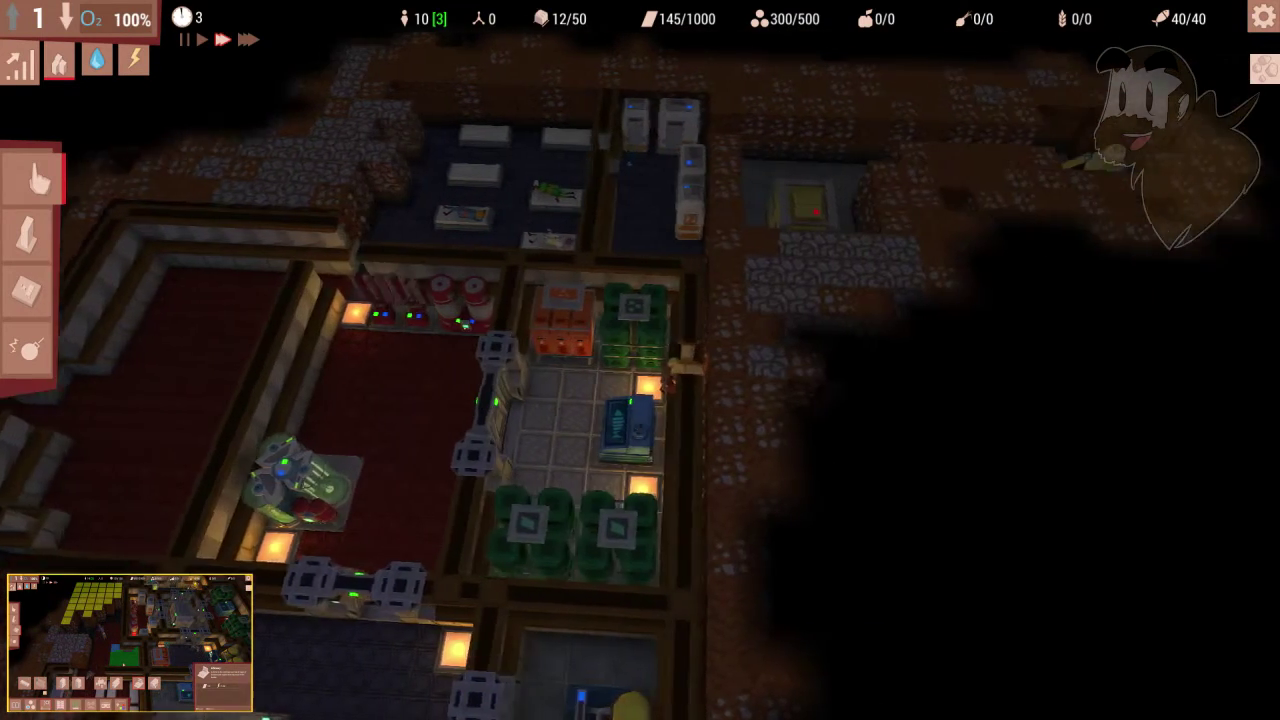
Step: Show the power network overlay from the Facilities building options
{"action": "key", "text": "w"}
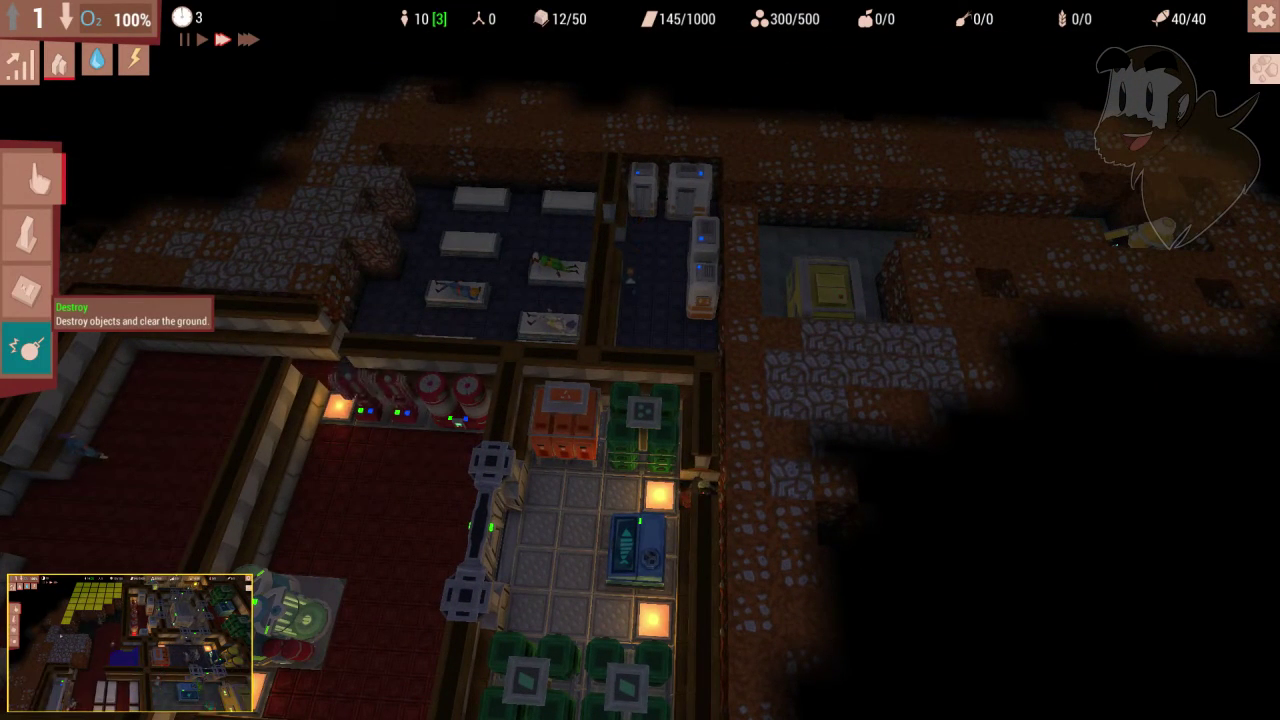
{"action": "left_click", "coordinate": [28, 290]}
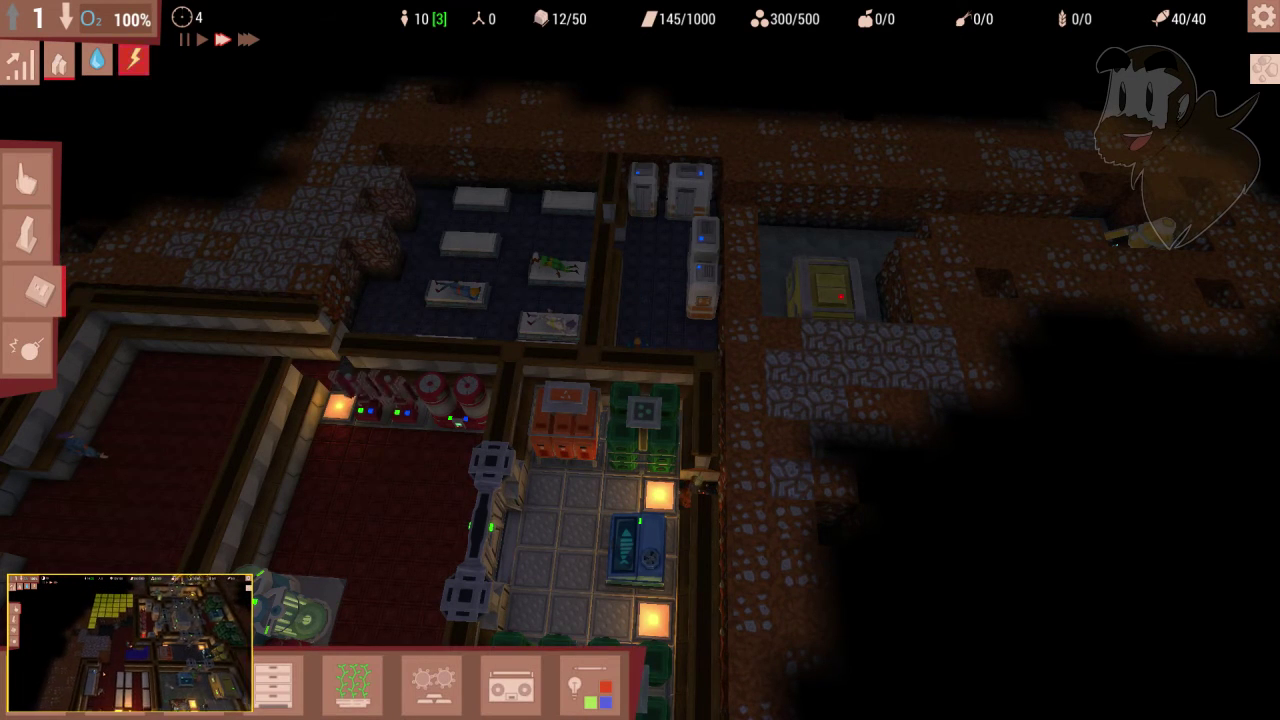
{"action": "key", "text": "F4"}
Step: Select Power Cable for placement and look across the base
{"action": "key", "text": "Escape"}
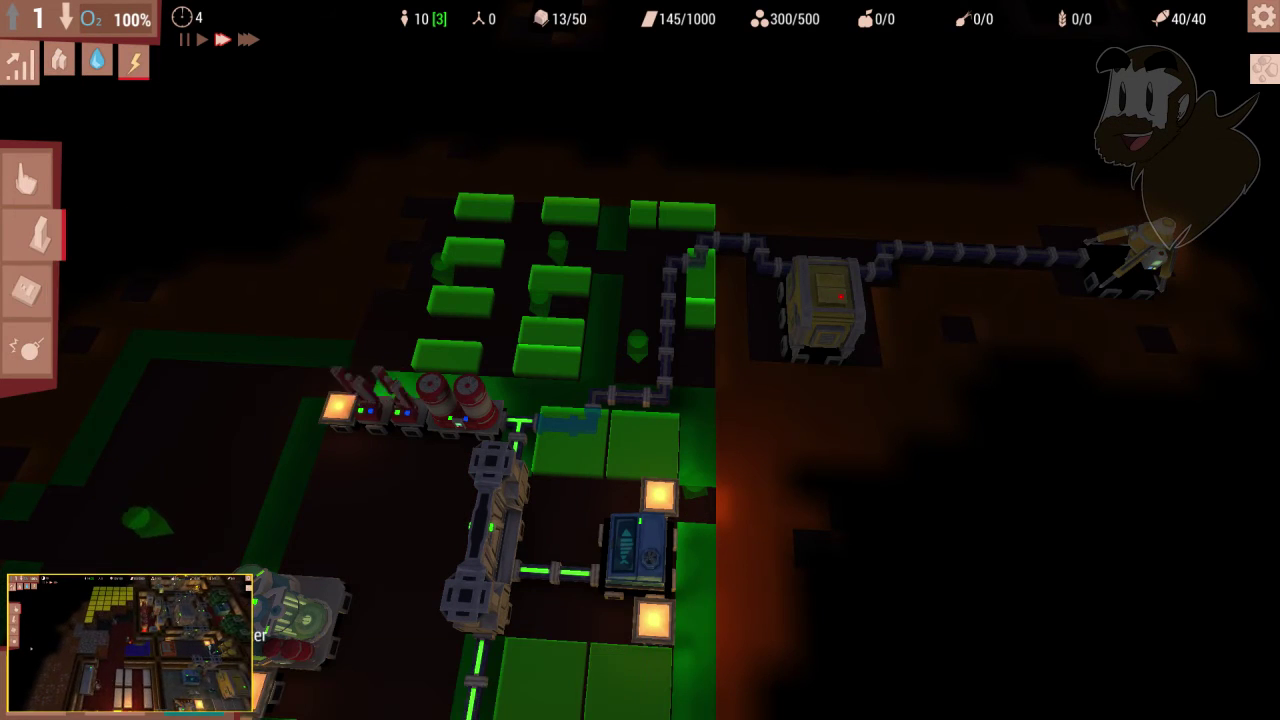
{"action": "left_click", "coordinate": [84, 554]}
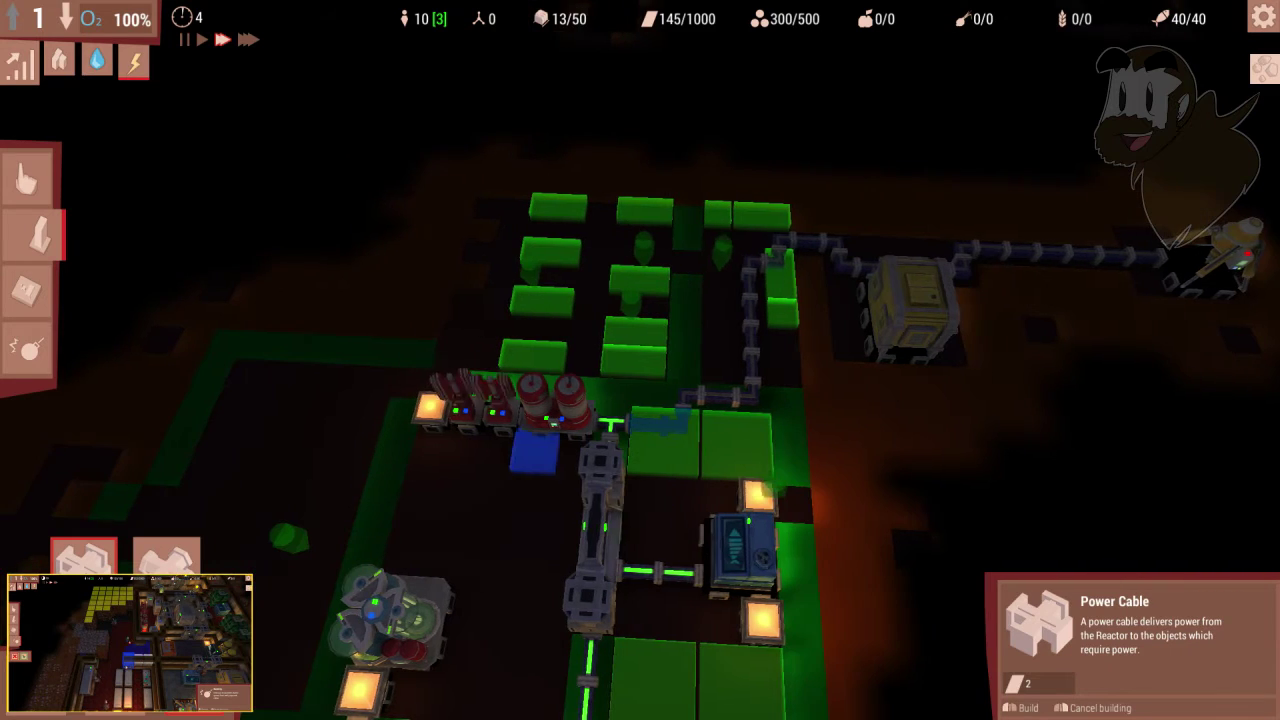
{"action": "scroll", "coordinate": [640, 400], "scroll_direction": "down", "scroll_amount": 2}
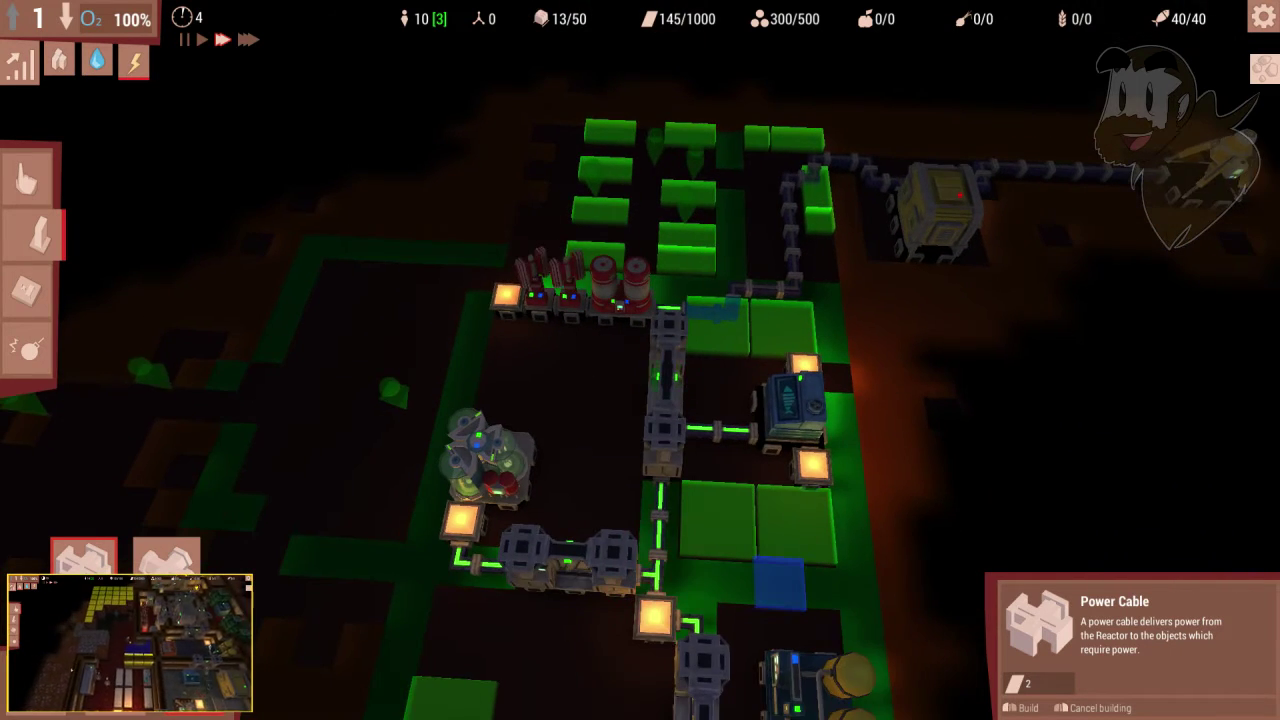
{"action": "scroll", "coordinate": [640, 400], "scroll_direction": "up", "scroll_amount": 2}
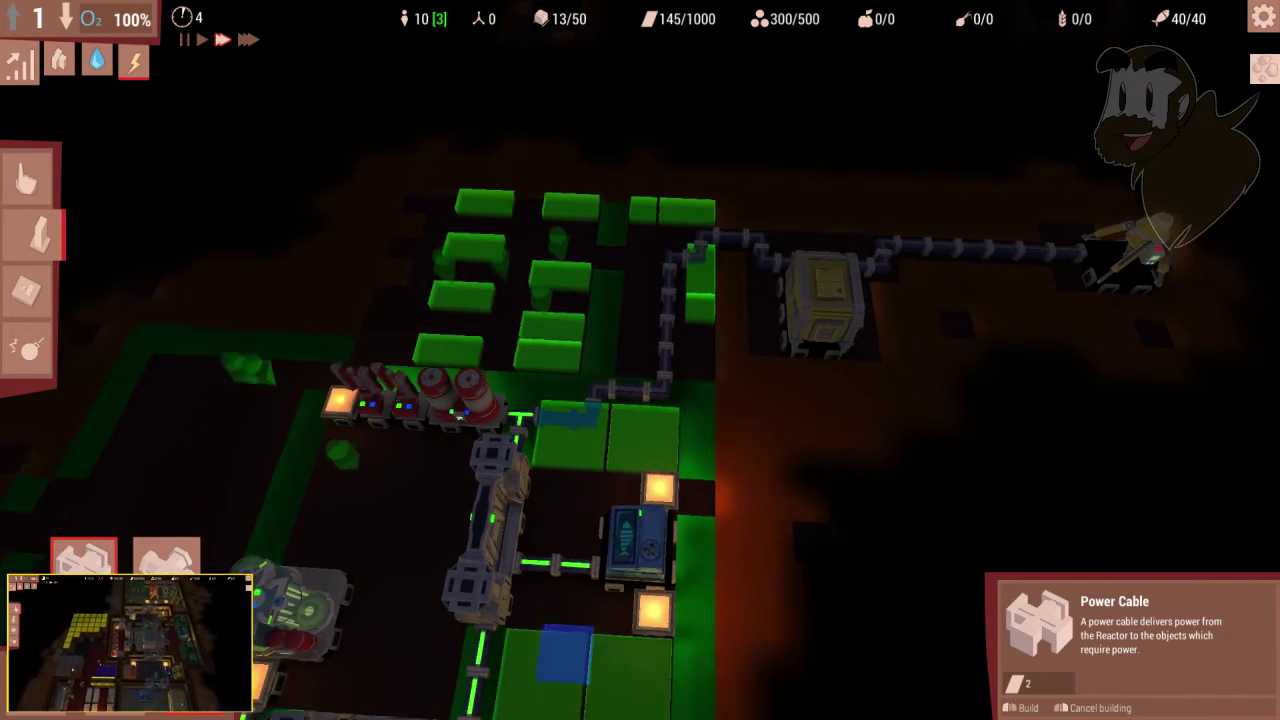
{"action": "key", "text": "s"}
Step: Survey the lower rooms, storage and drill, then bring up the residents' stats overview
{"action": "key", "text": "w"}
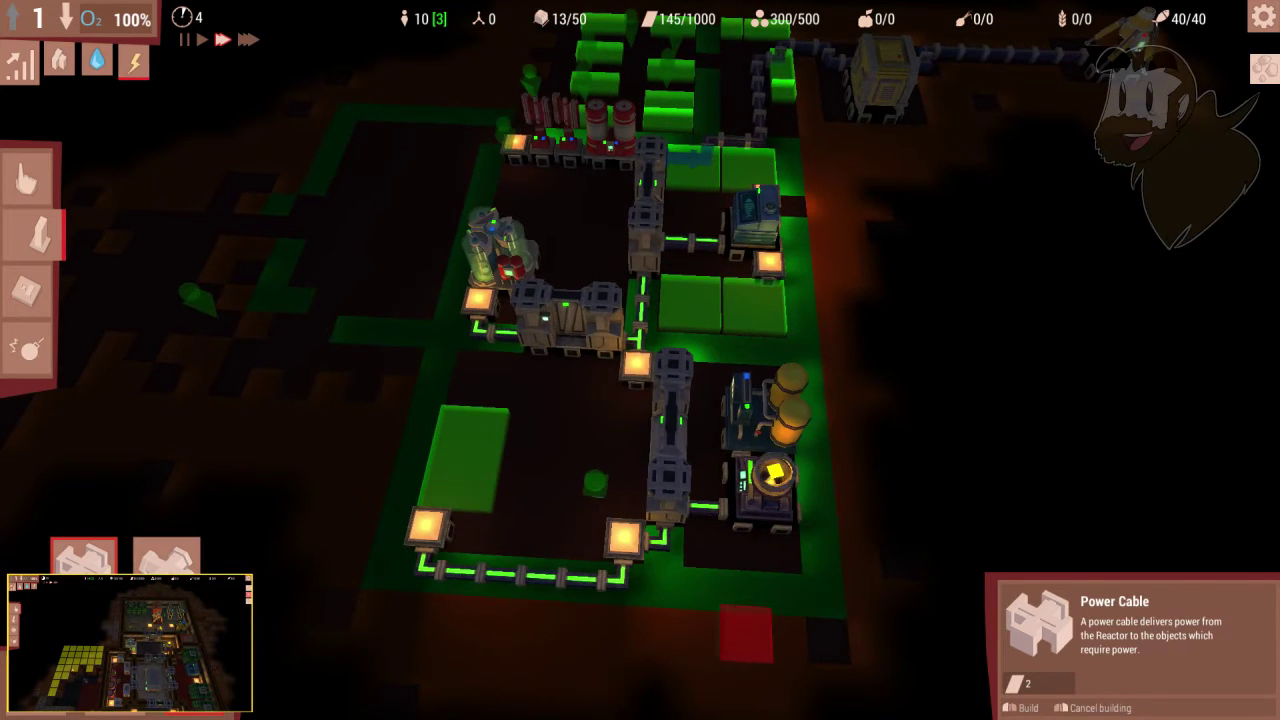
{"action": "key", "text": "w"}
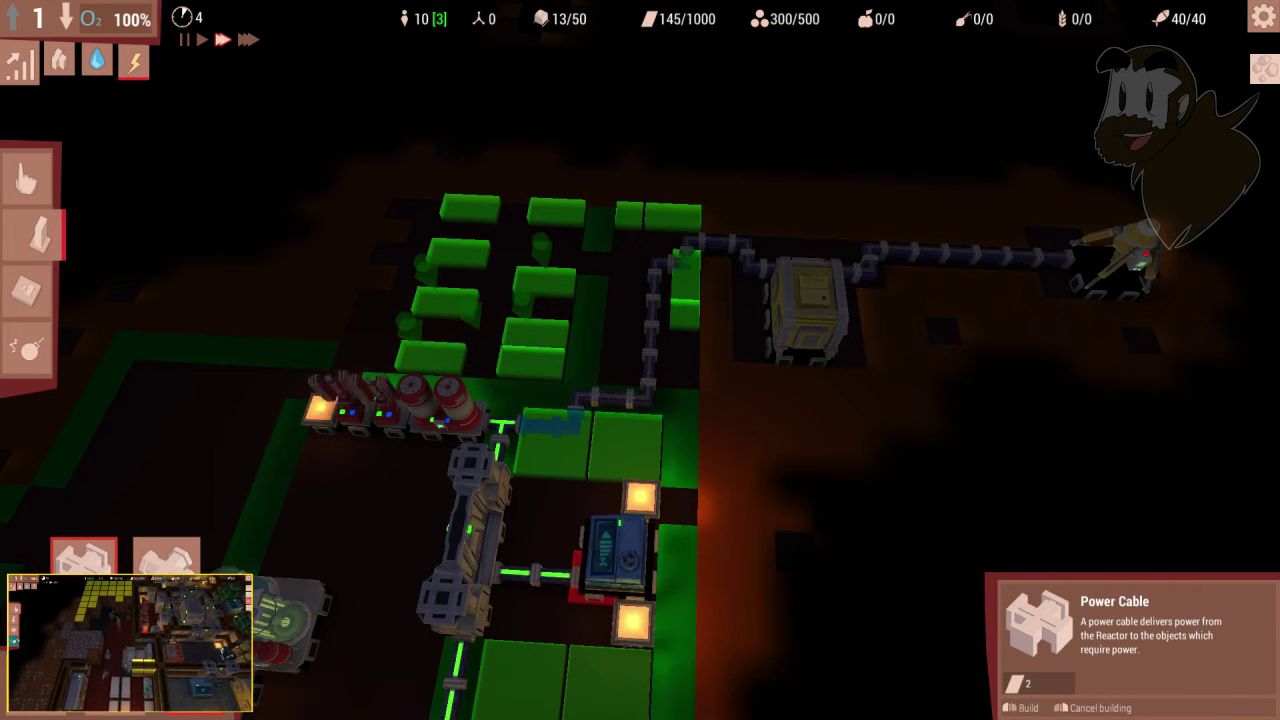
{"action": "key", "text": "Tab"}
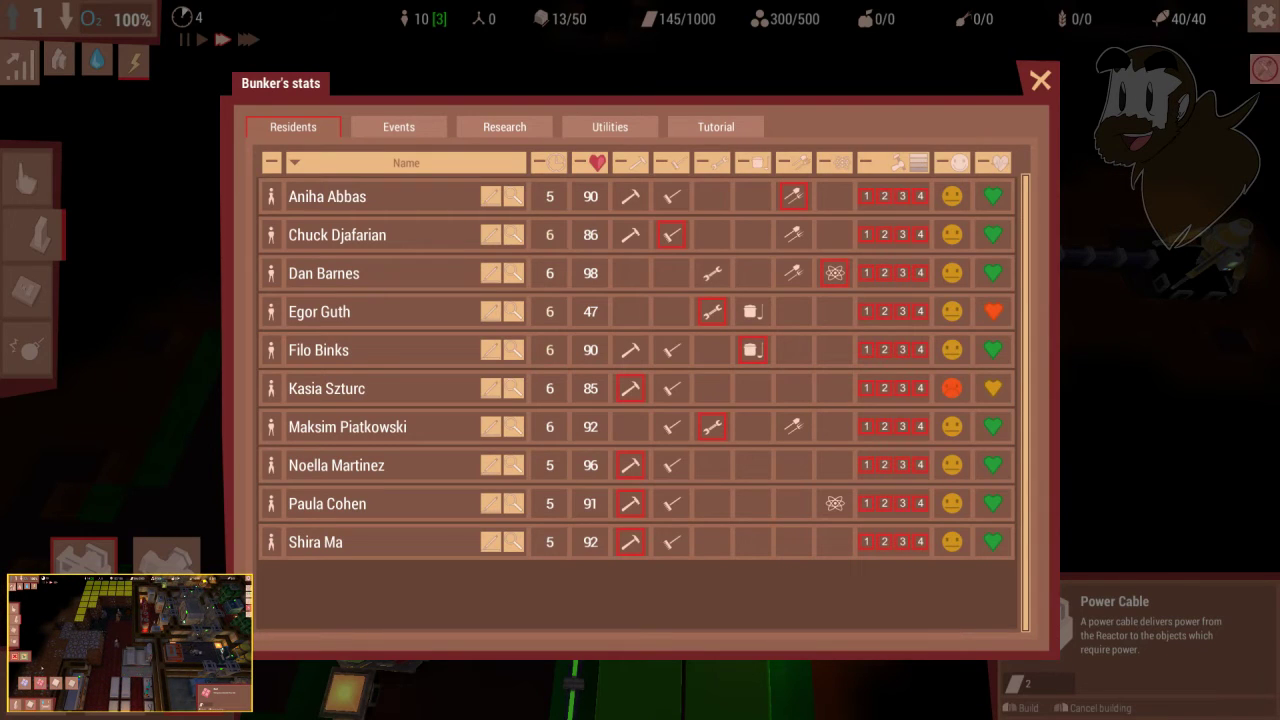
Step: Close the residents' stats and power overlay, then review resident Paula Cohen's details
{"action": "key", "text": "Tab"}
{"action": "key", "text": "Escape"}
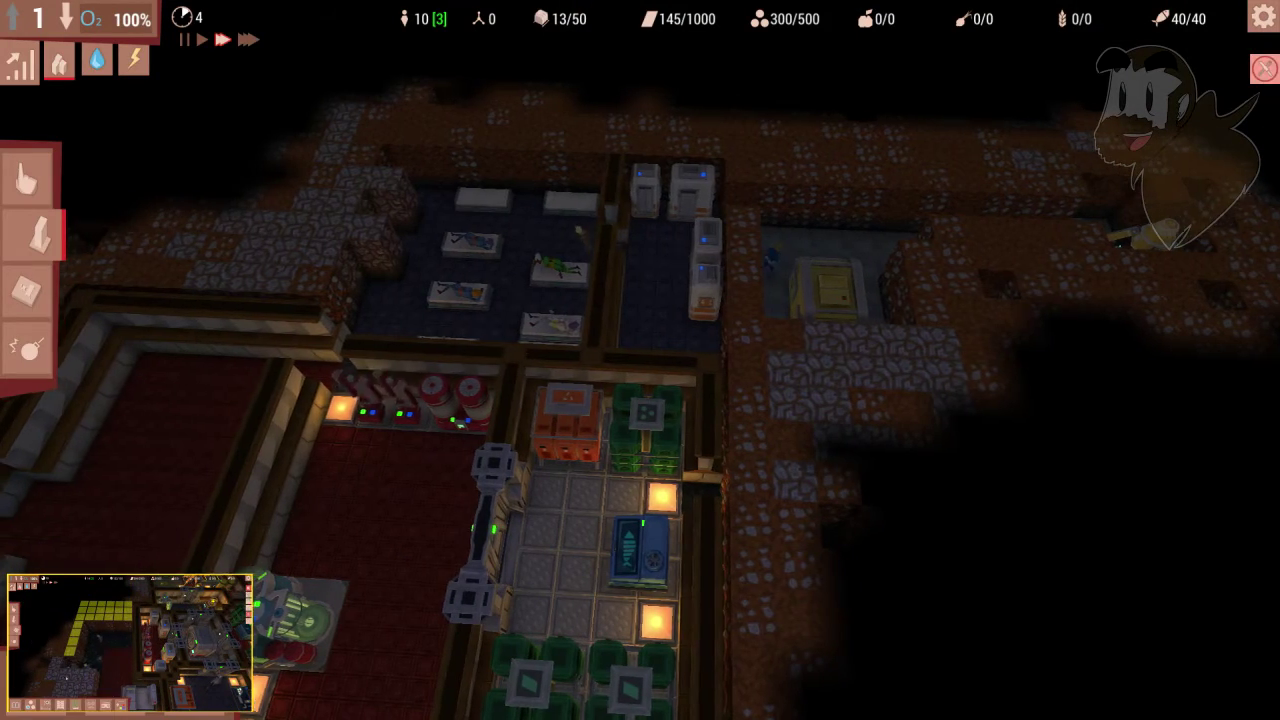
{"action": "key", "text": "s"}
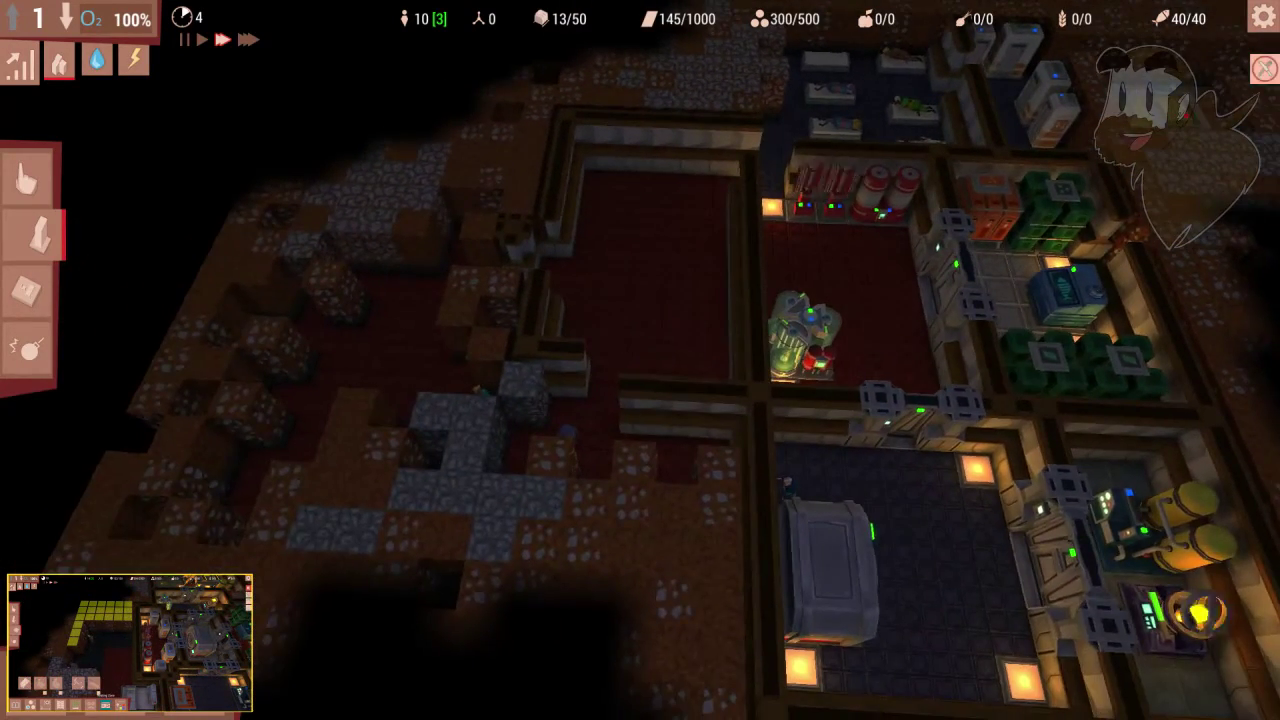
{"action": "key", "text": "w"}
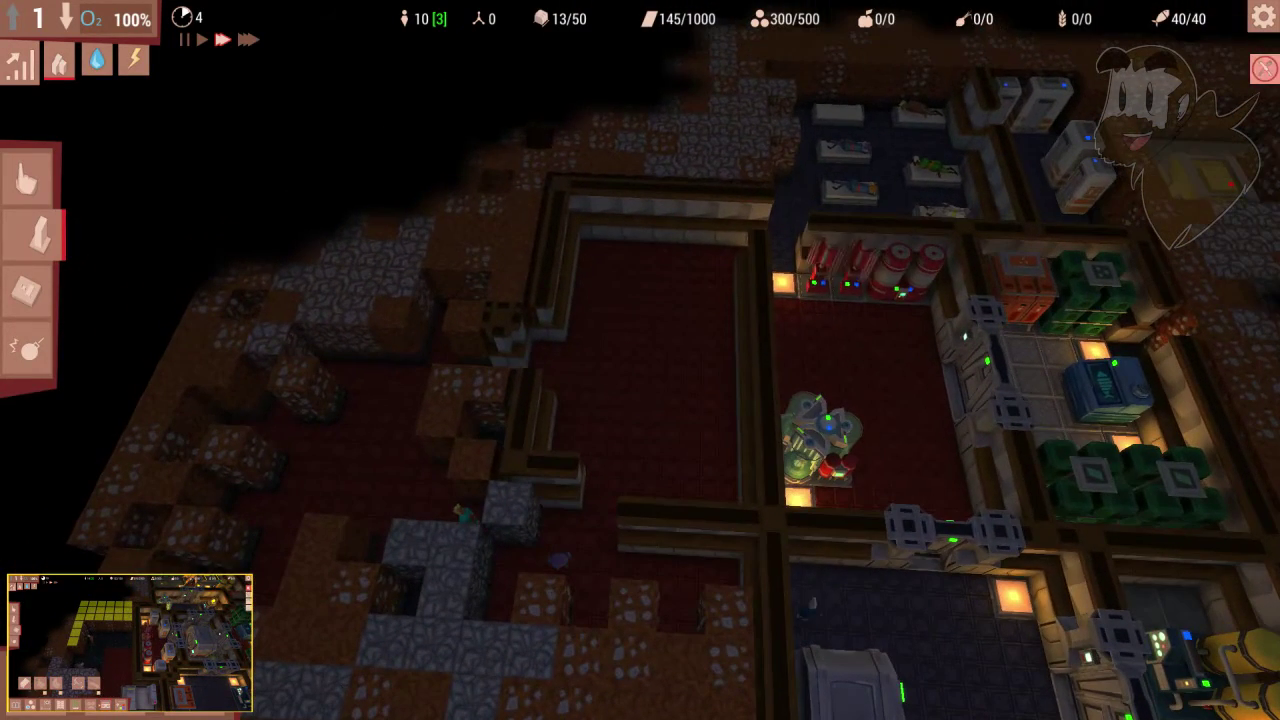
{"action": "left_click", "coordinate": [558, 558]}
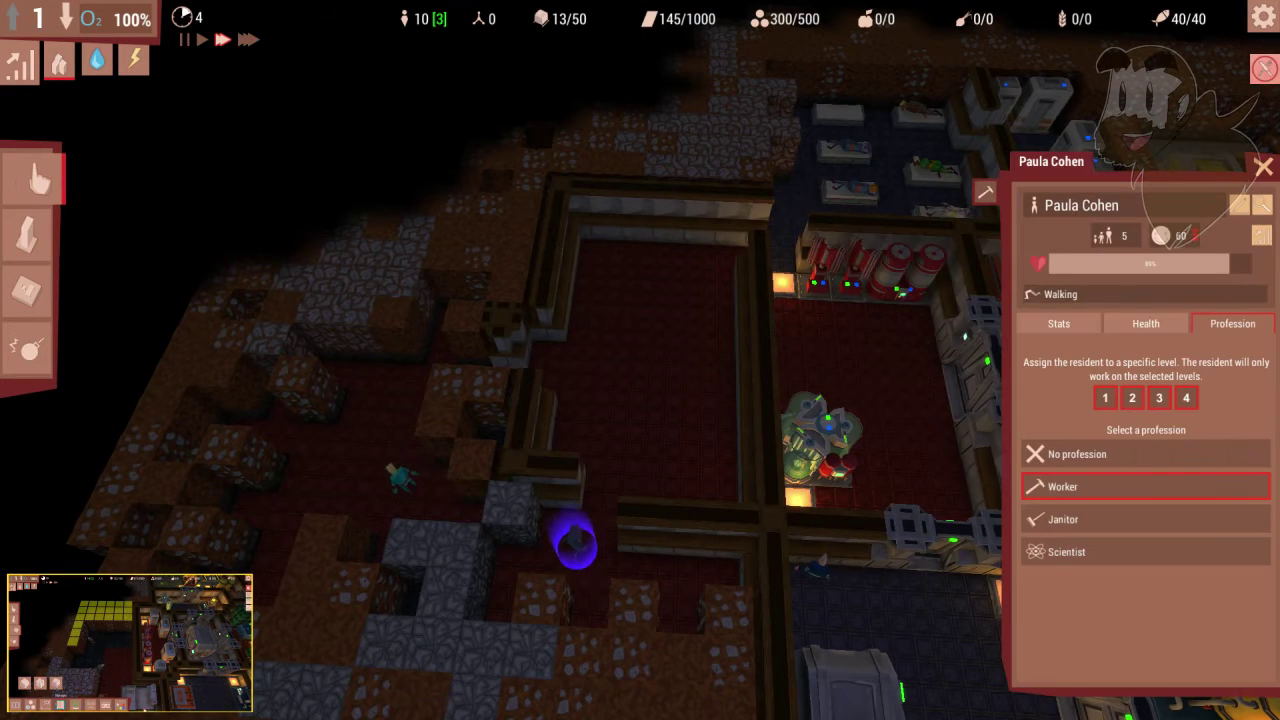
{"action": "key", "text": "a"}
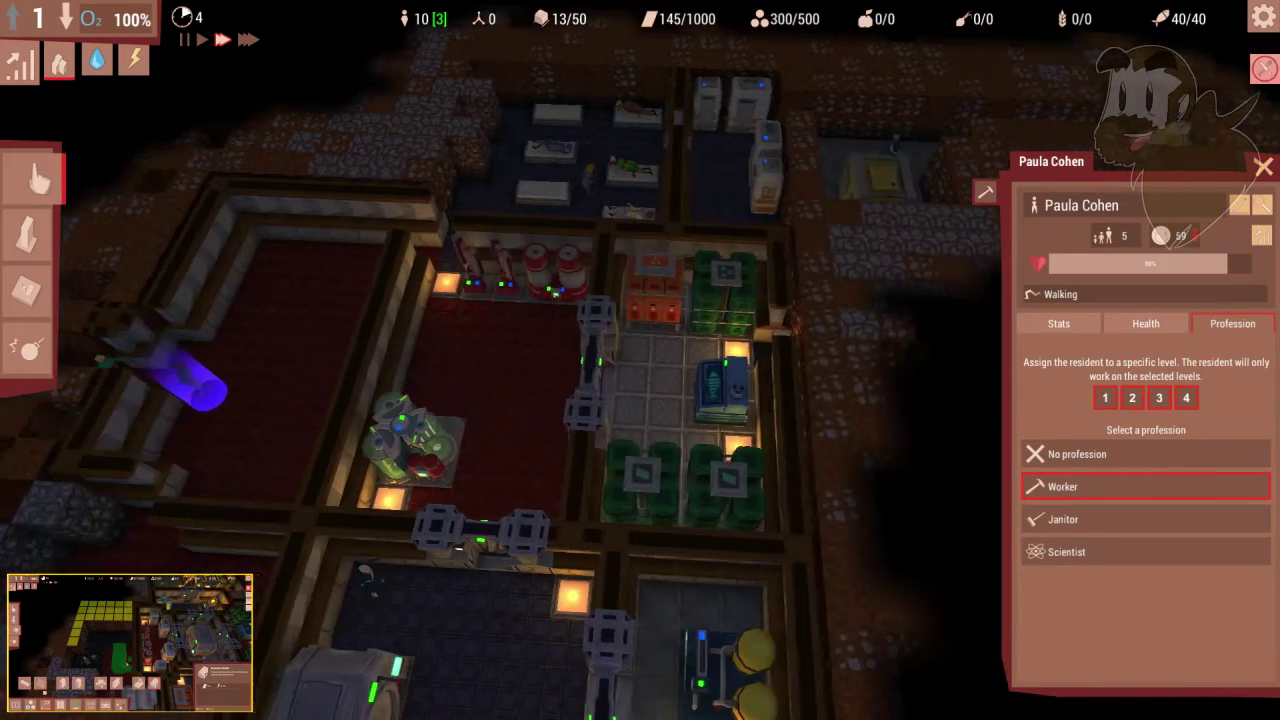
{"action": "key", "text": "Escape"}
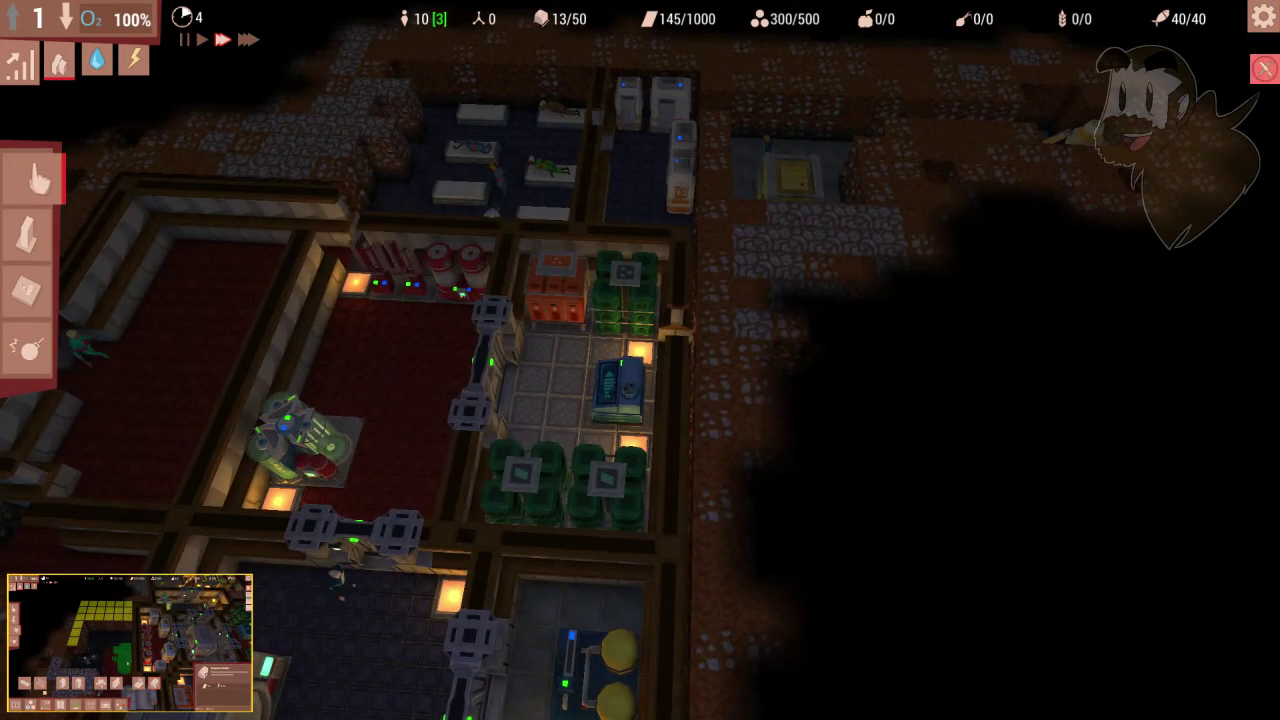
Step: Reopen the Facilities category on its cables and pipes items
{"action": "key", "text": "d"}
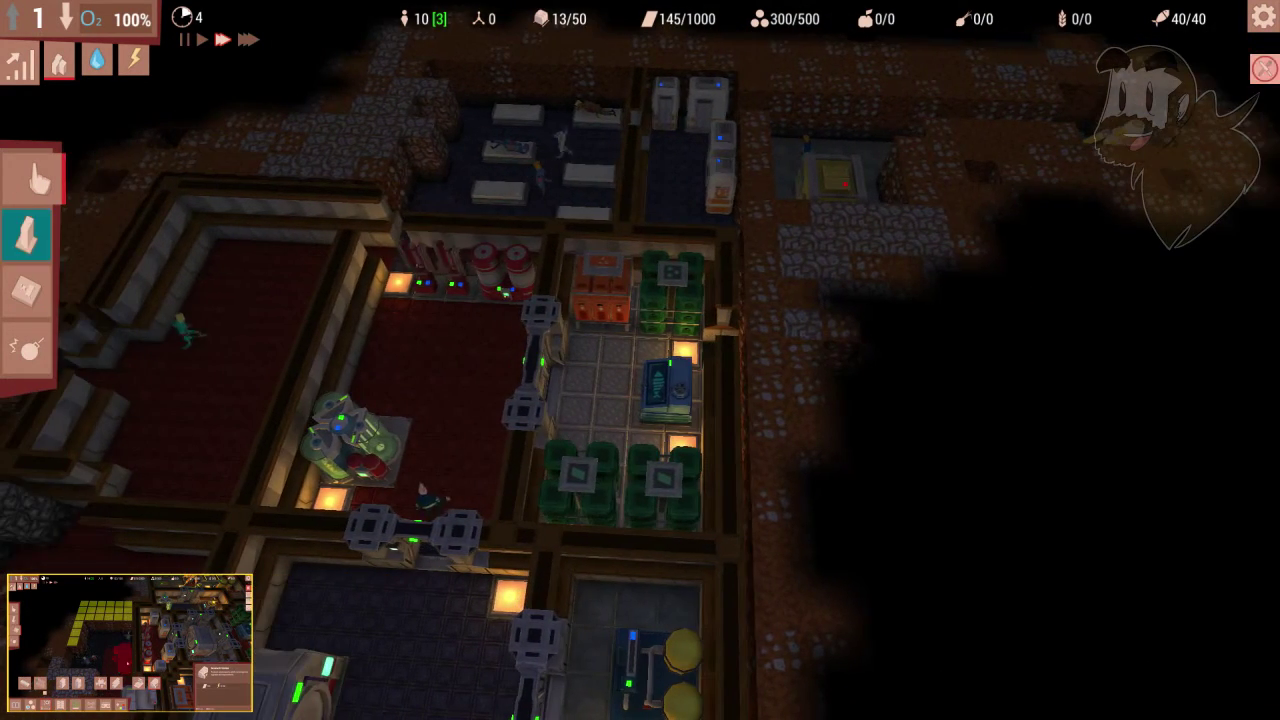
{"action": "left_click", "coordinate": [28, 290]}
{"action": "left_click", "coordinate": [28, 240]}
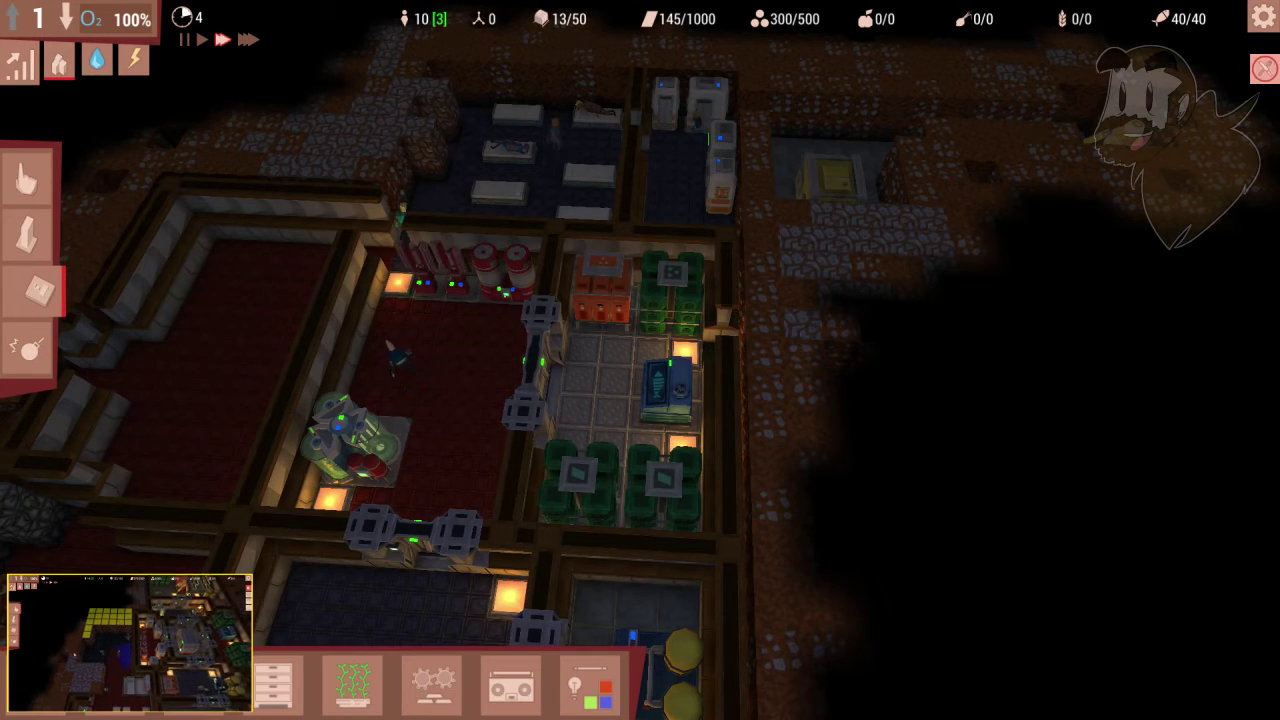
{"action": "key", "text": "s"}
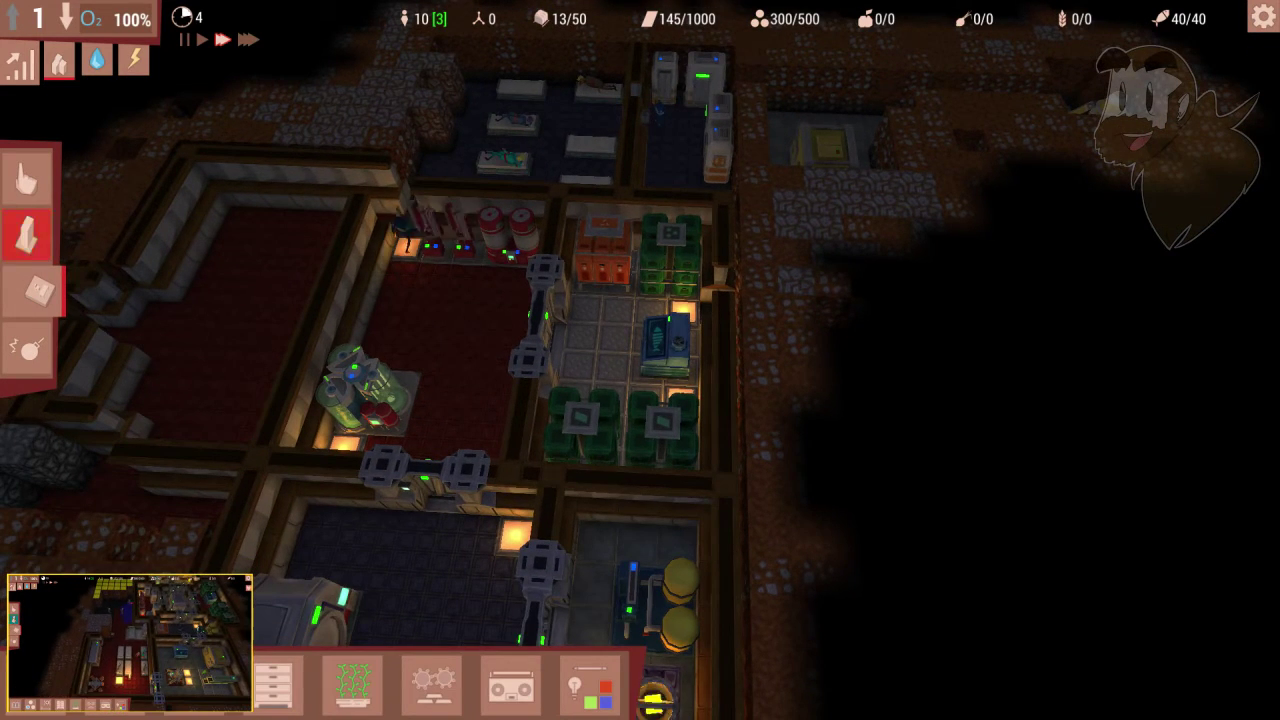
{"action": "left_click", "coordinate": [28, 235]}
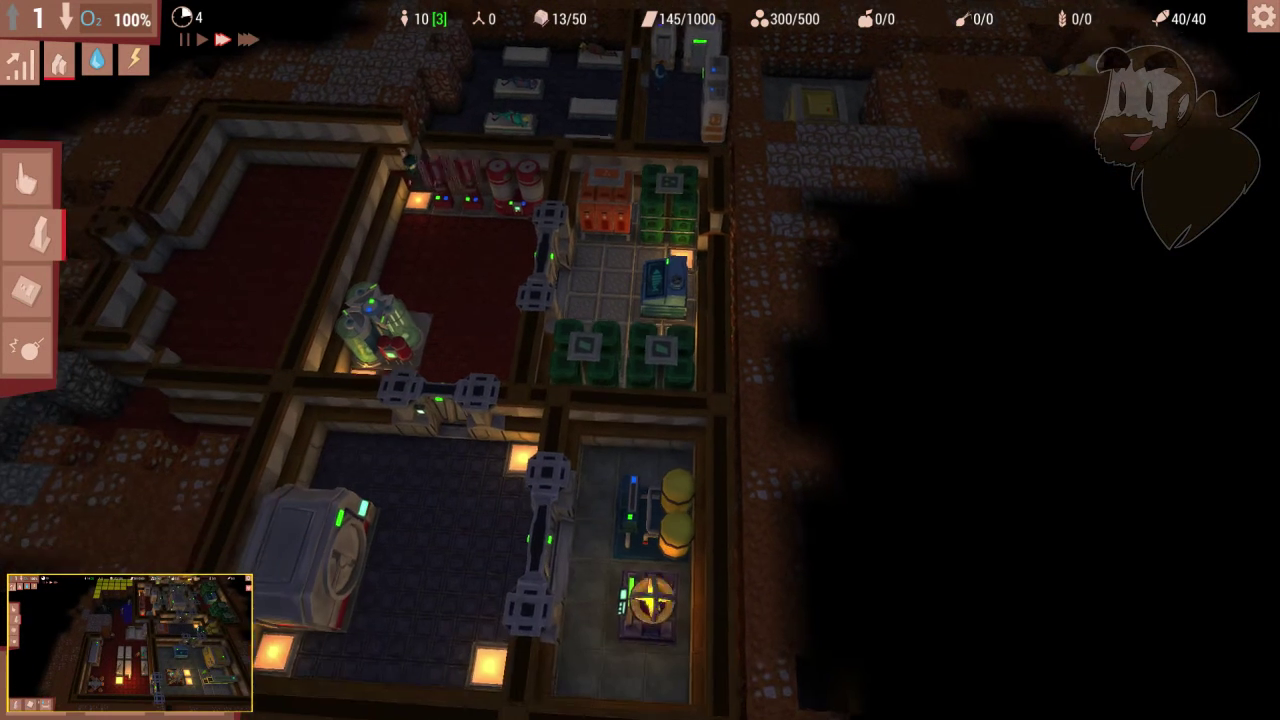
{"action": "key", "text": "s"}
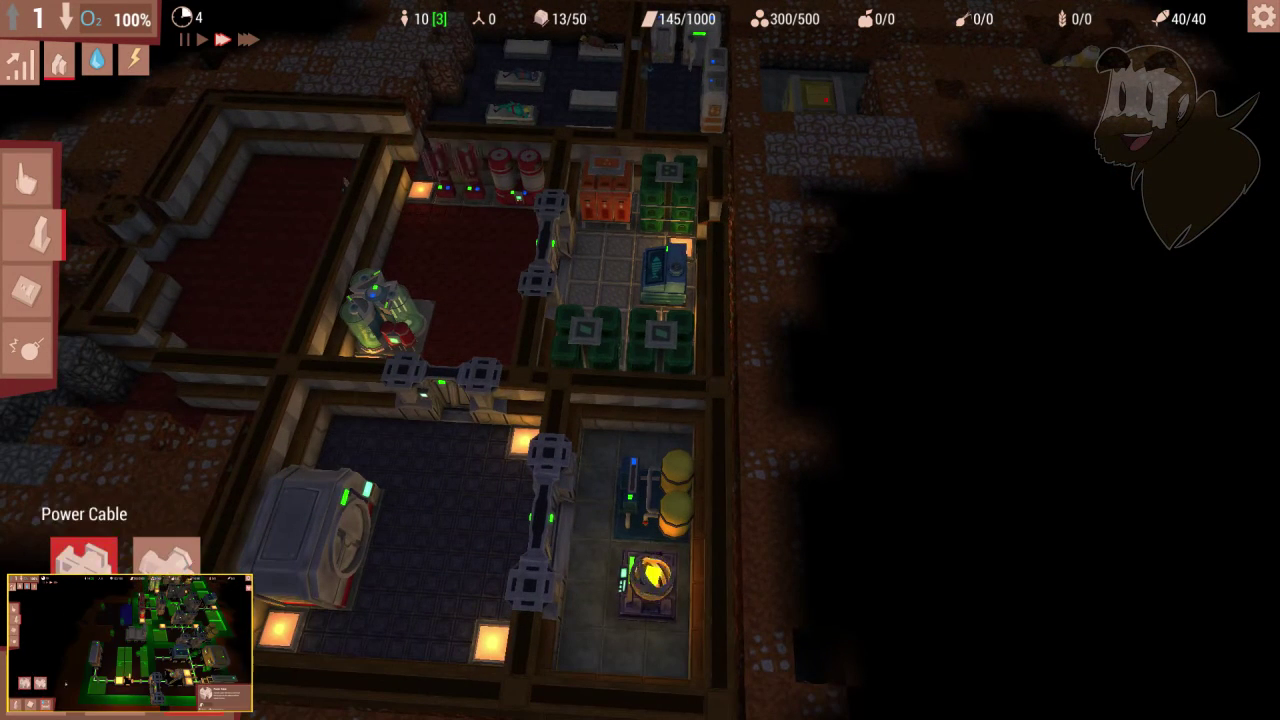
Step: Select Power Cable and lay a confirmed cable tile along the route toward the drill
{"action": "left_click", "coordinate": [84, 556]}
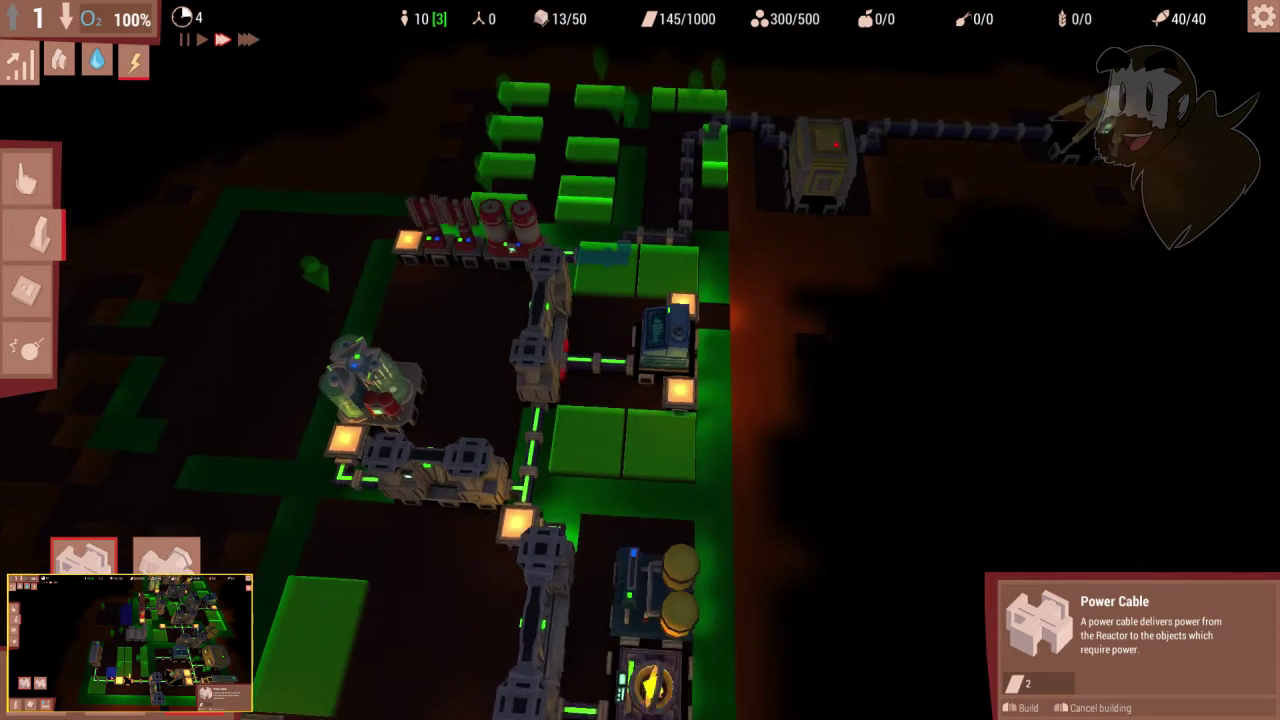
{"action": "key", "text": "w"}
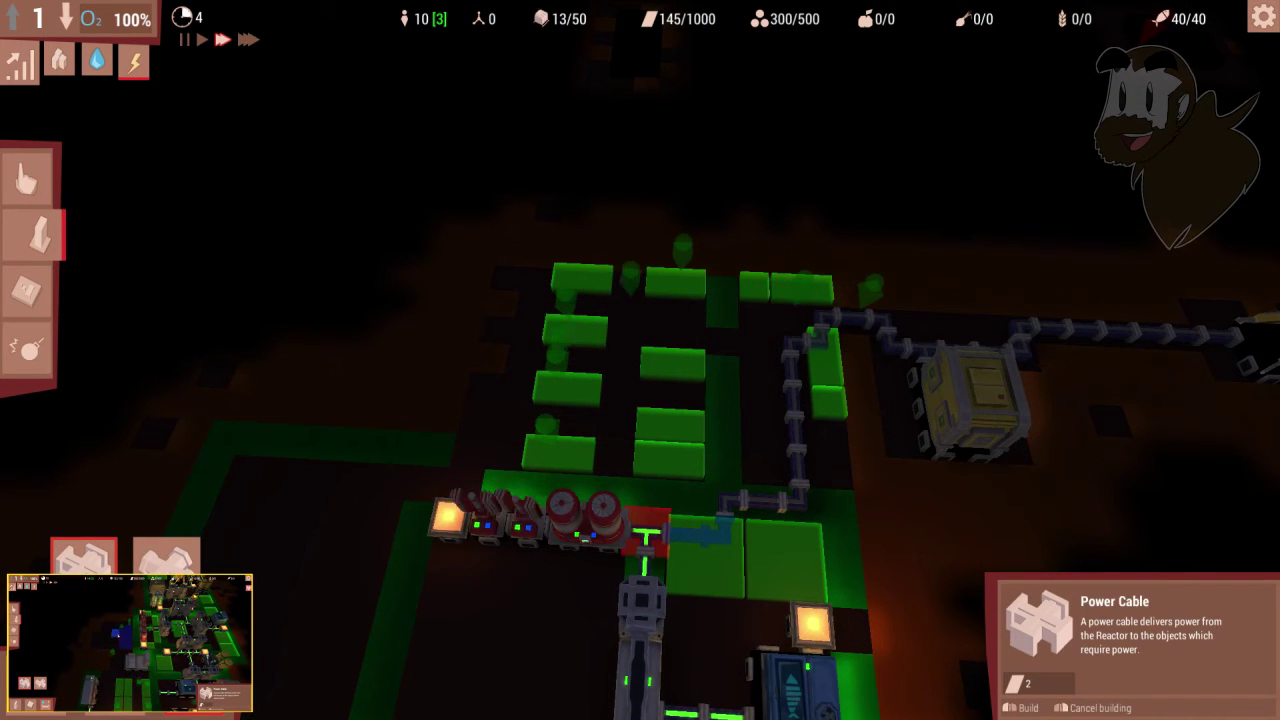
{"action": "key", "text": "s"}
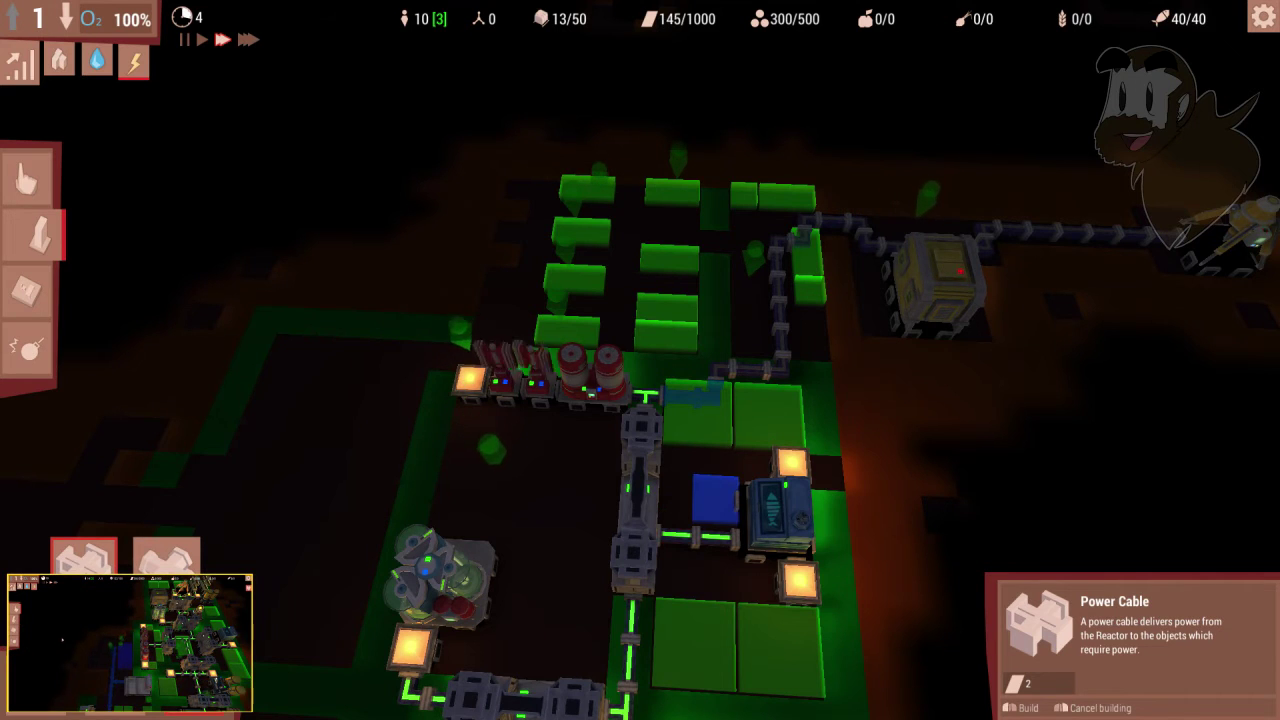
{"action": "key", "text": "d"}
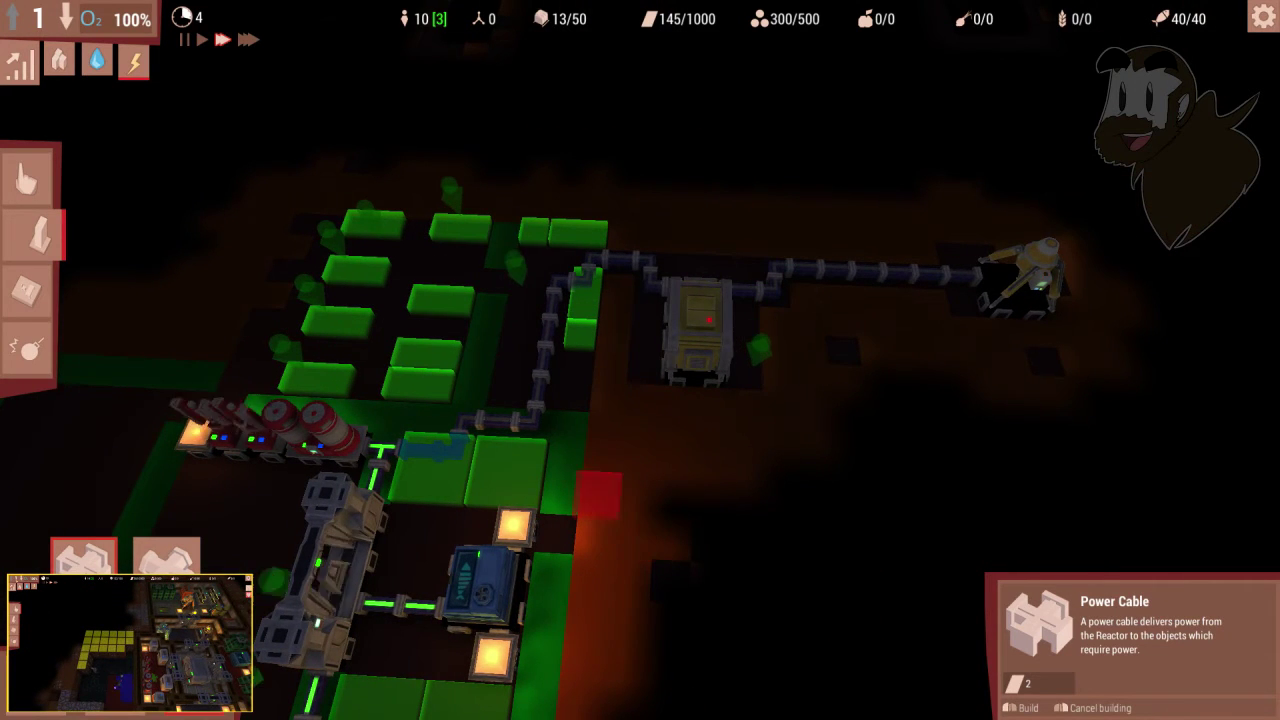
{"action": "key", "text": "a"}
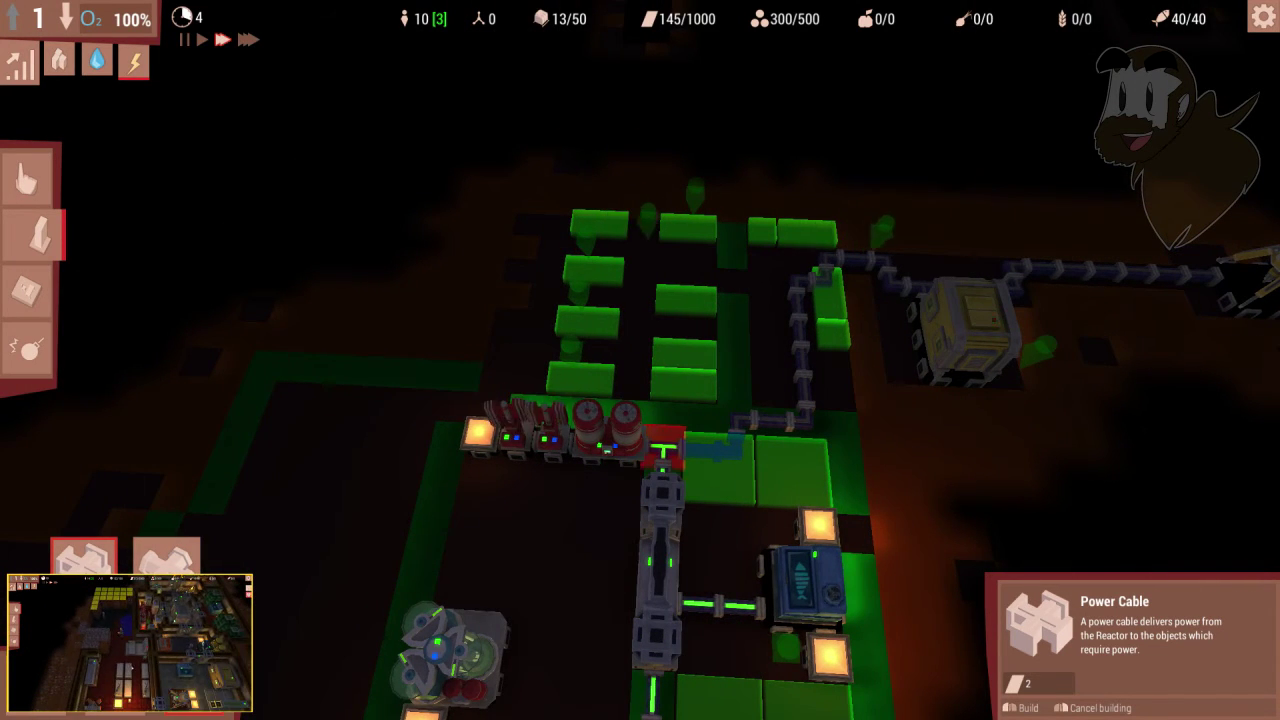
{"action": "left_click", "coordinate": [662, 450]}
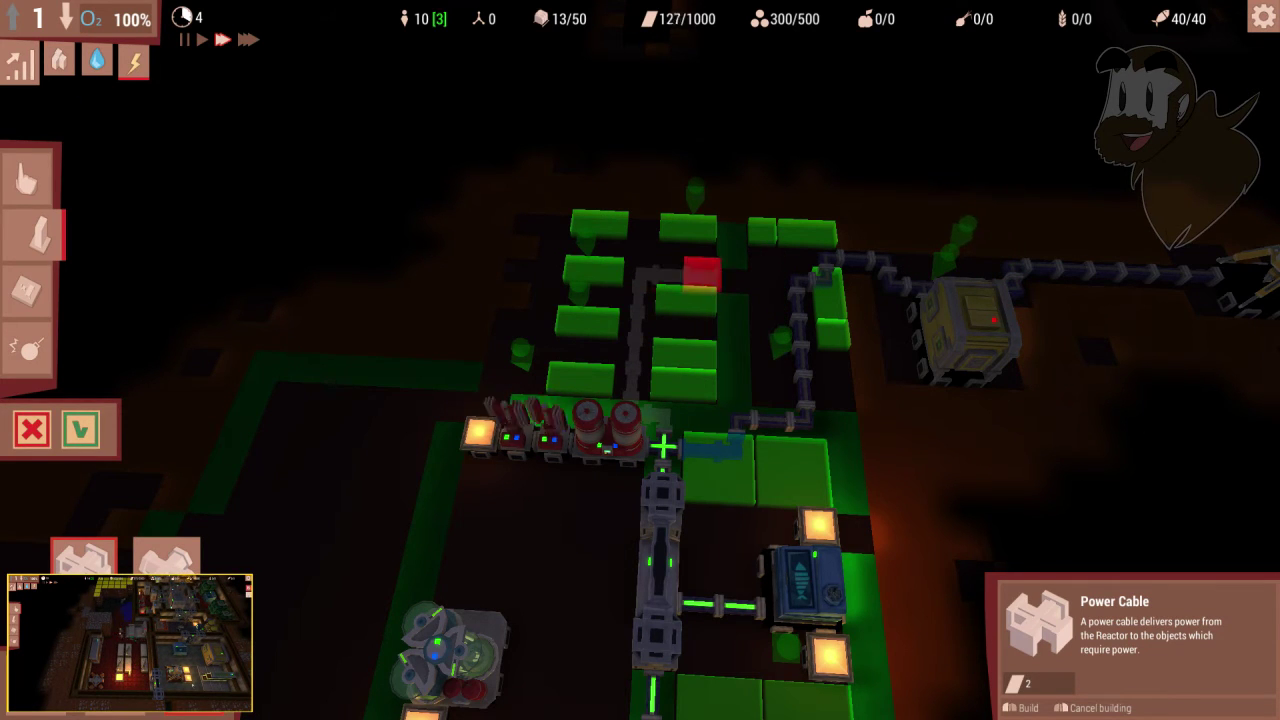
{"action": "key", "text": "Return"}
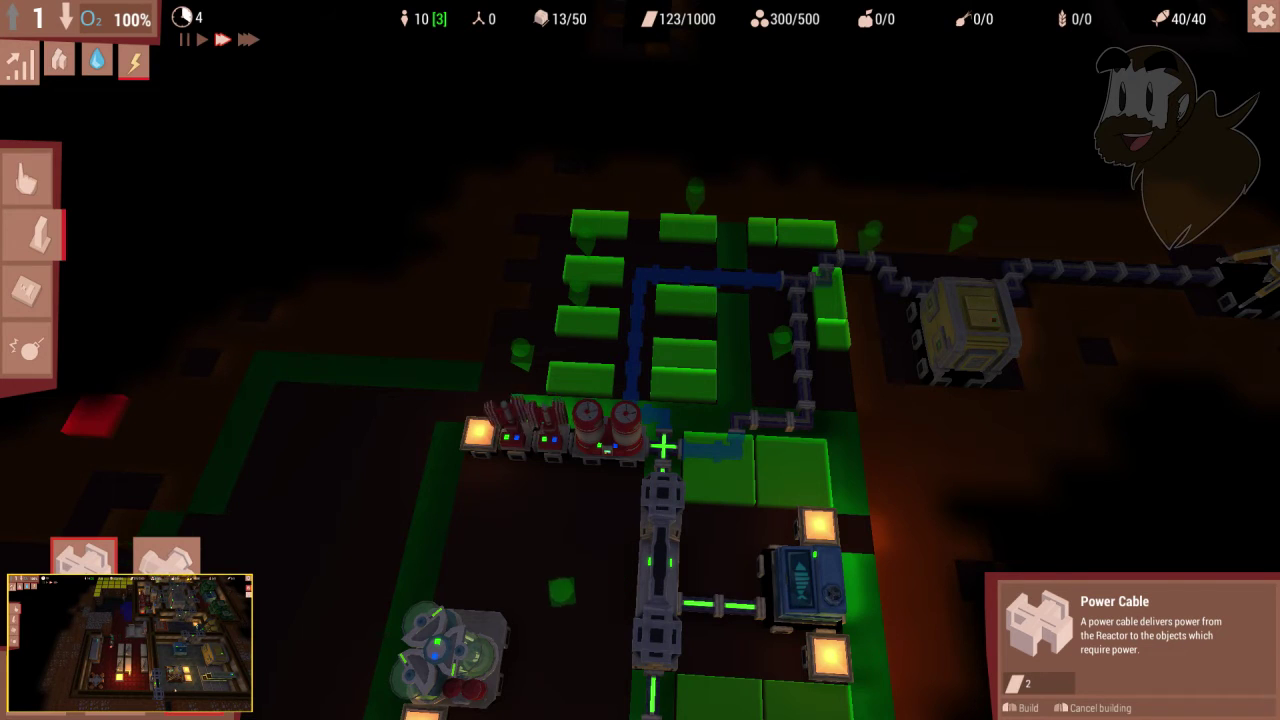
Step: Survey toward the drill and refinery, then add a cable tile beside the blue machine
{"action": "key", "text": "d"}
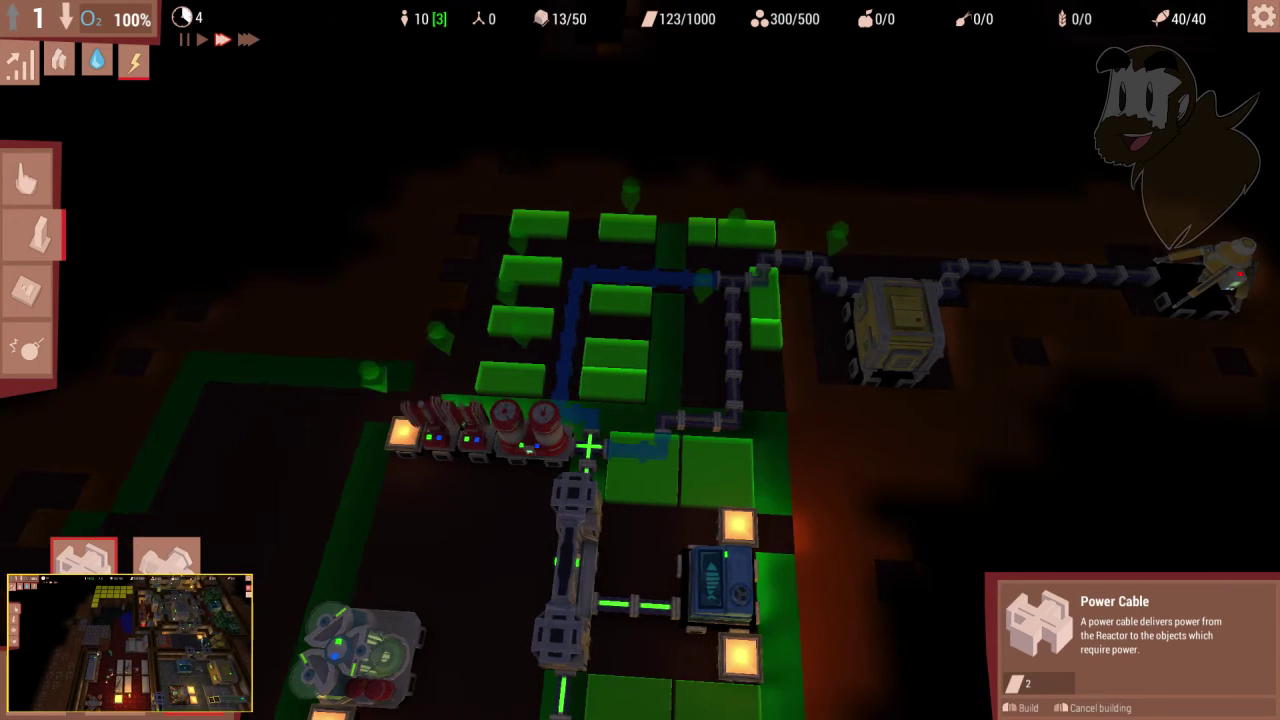
{"action": "key", "text": "d"}
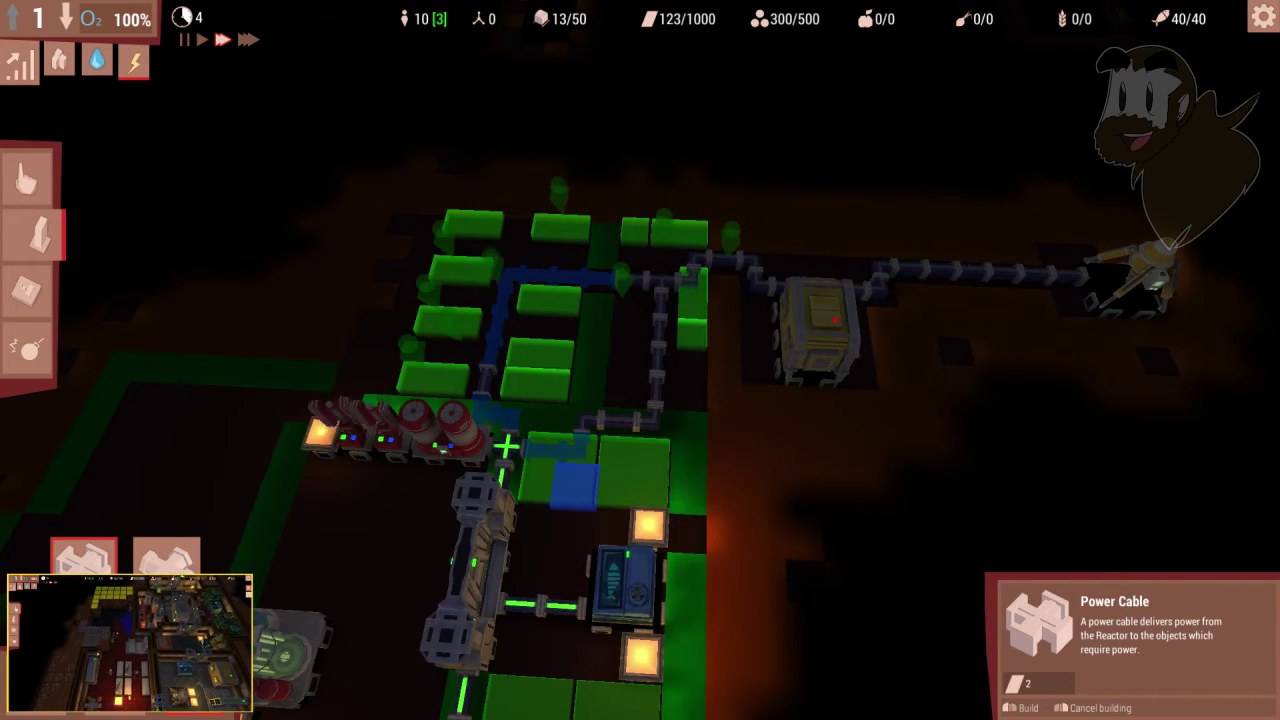
{"action": "key", "text": "Up"}
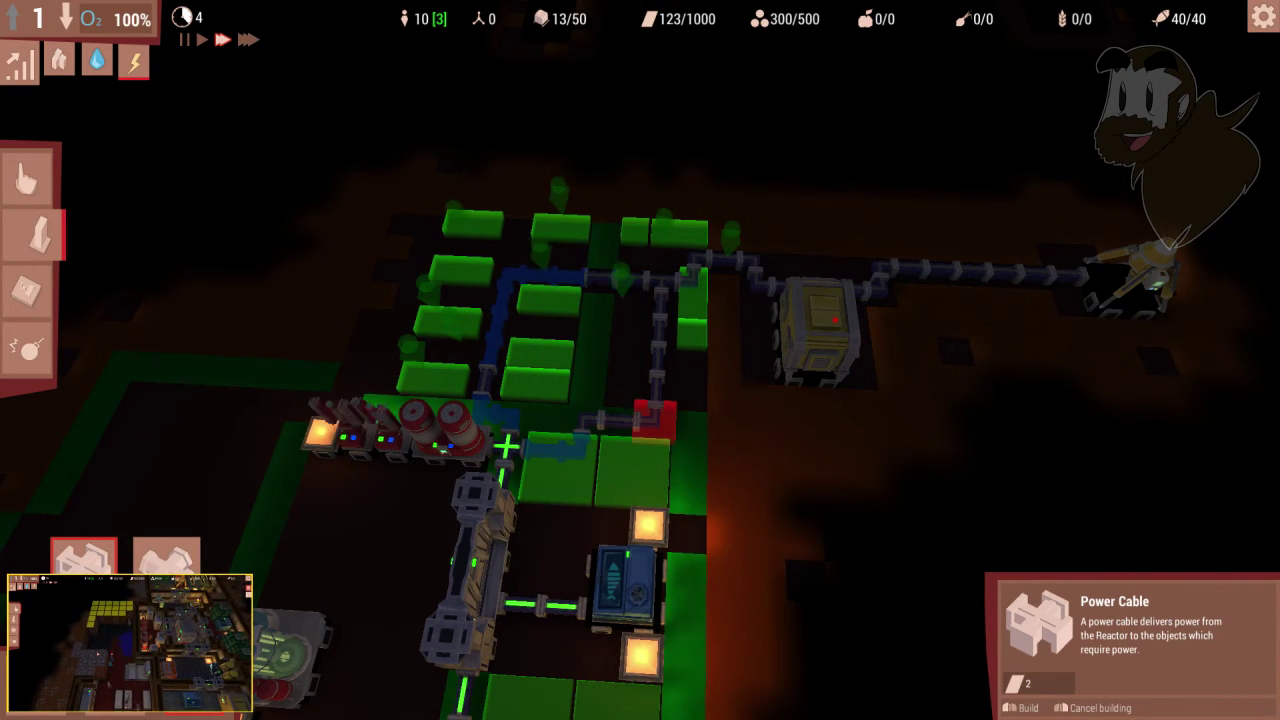
{"action": "key", "text": "s"}
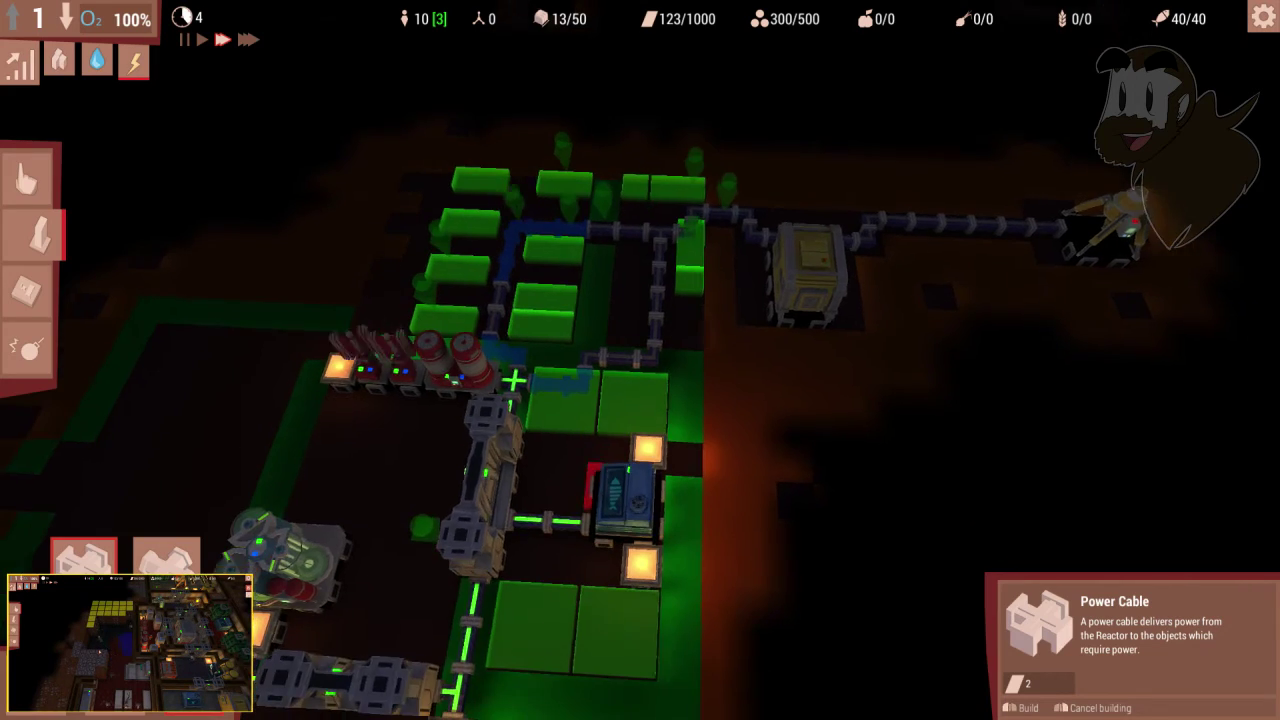
{"action": "key", "text": "s"}
{"action": "key", "text": "s"}
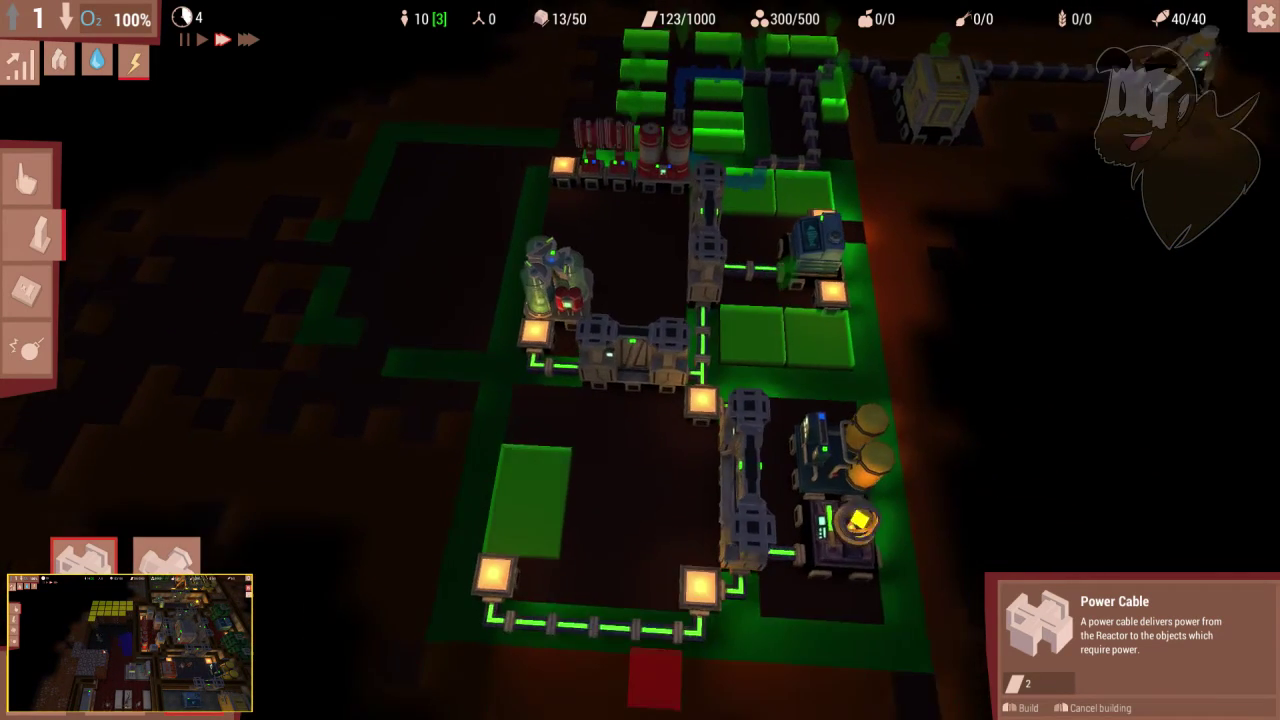
{"action": "scroll", "coordinate": [640, 360], "scroll_direction": "down", "scroll_amount": 2}
{"action": "scroll", "coordinate": [640, 360], "scroll_direction": "up", "scroll_amount": 2}
{"action": "key", "text": "w"}
{"action": "key", "text": "w"}
{"action": "key", "text": "w"}
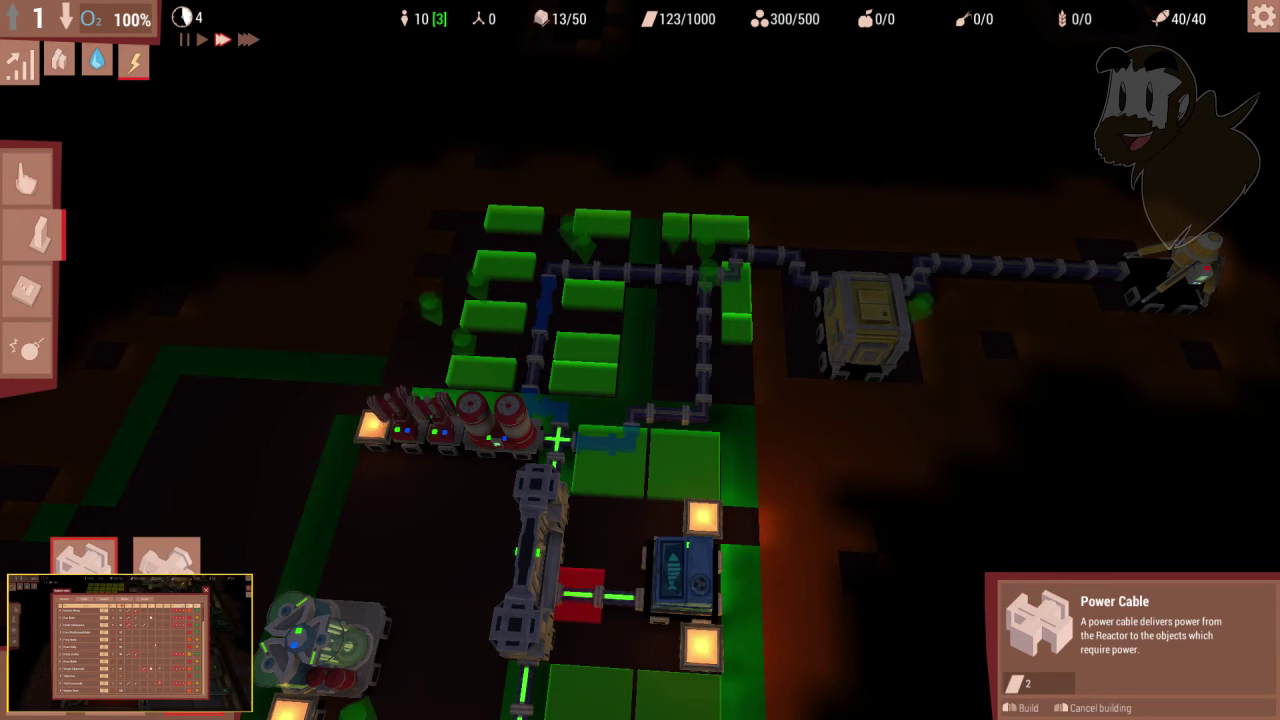
{"action": "left_click", "coordinate": [585, 595]}
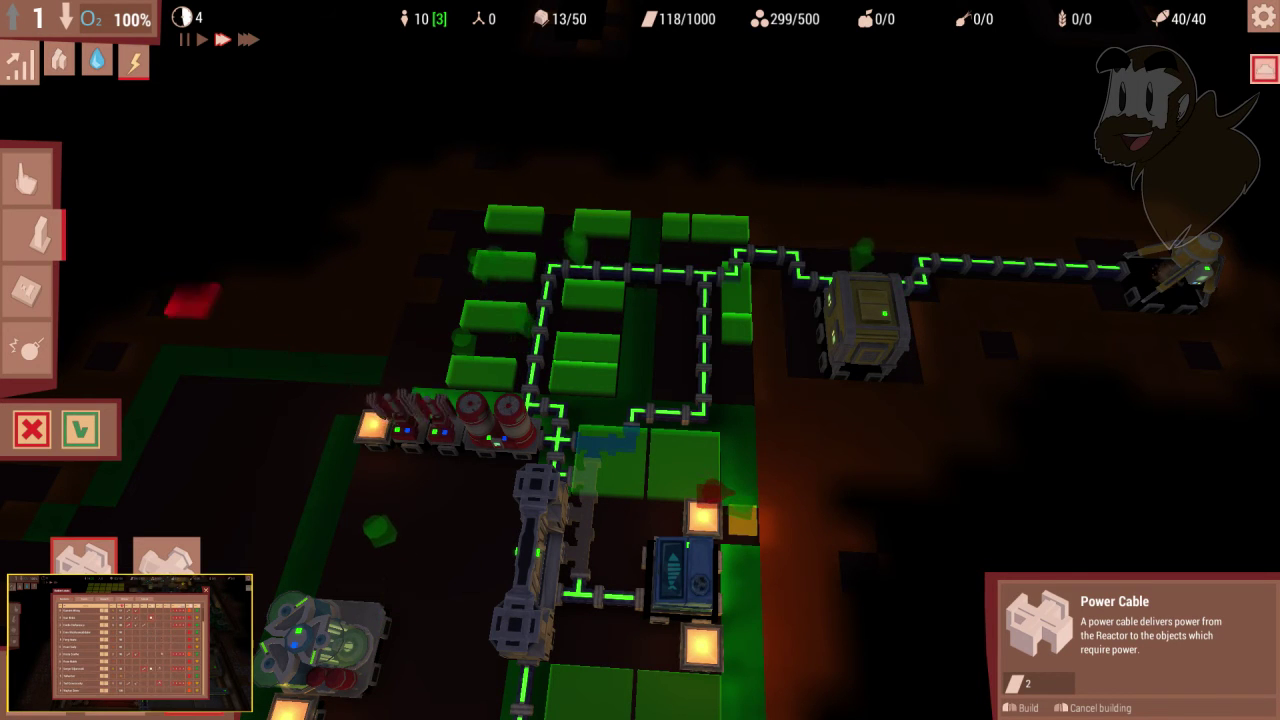
{"action": "scroll", "coordinate": [640, 400], "scroll_direction": "down", "scroll_amount": 2}
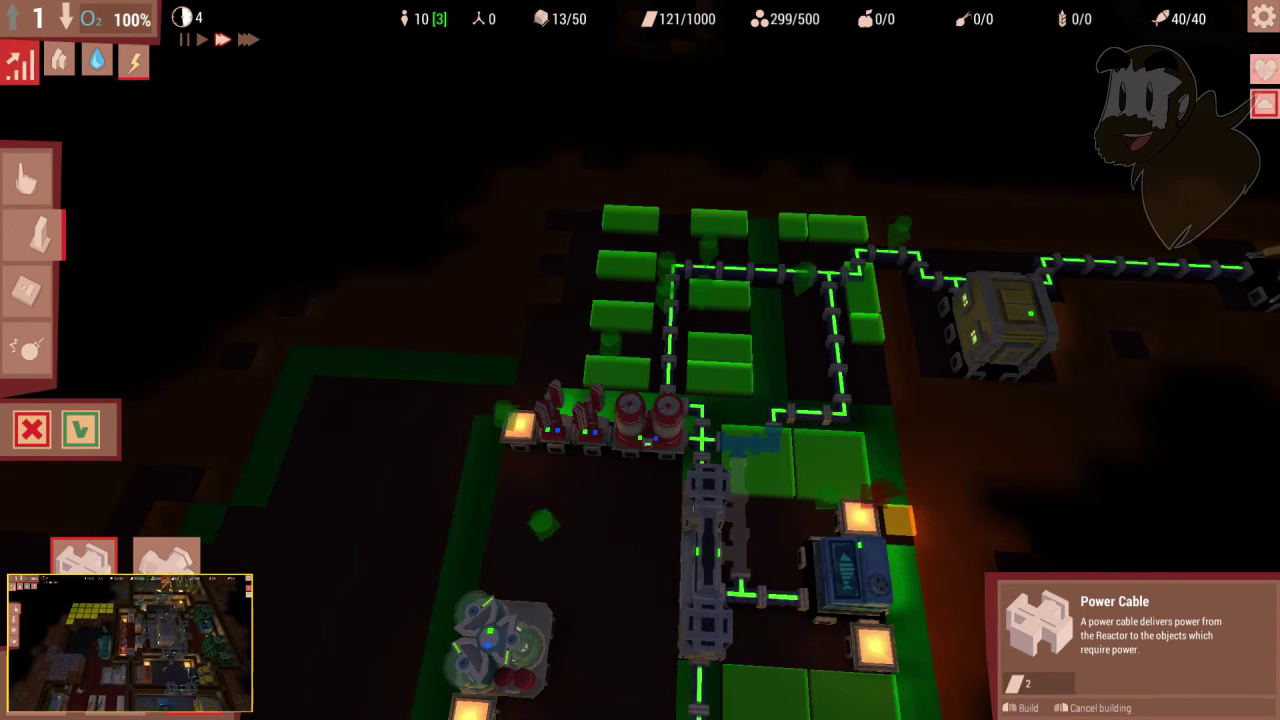
Step: Check the Residents and Events stats tabs, then look over the terrain and rooms
{"action": "left_click", "coordinate": [20, 63]}
{"action": "key", "text": "Escape"}
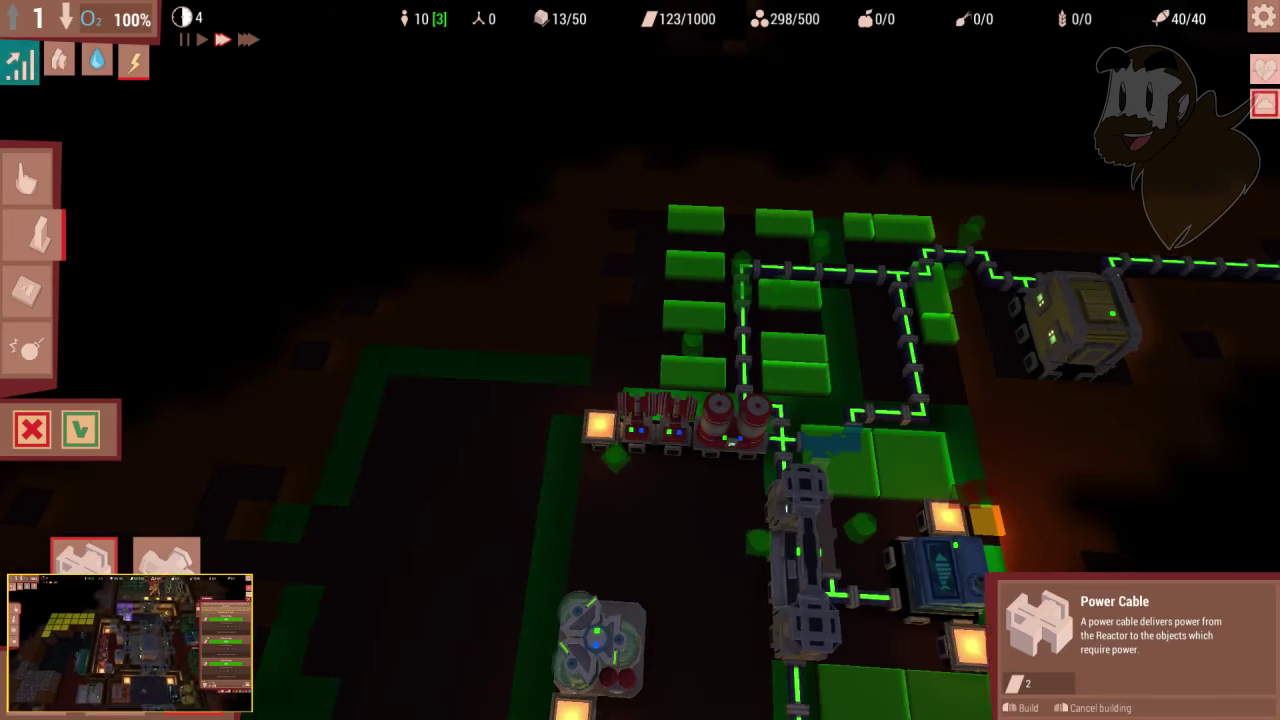
{"action": "scroll", "coordinate": [640, 400], "scroll_direction": "up", "scroll_amount": 3}
{"action": "scroll", "coordinate": [640, 400], "scroll_direction": "down", "scroll_amount": 2}
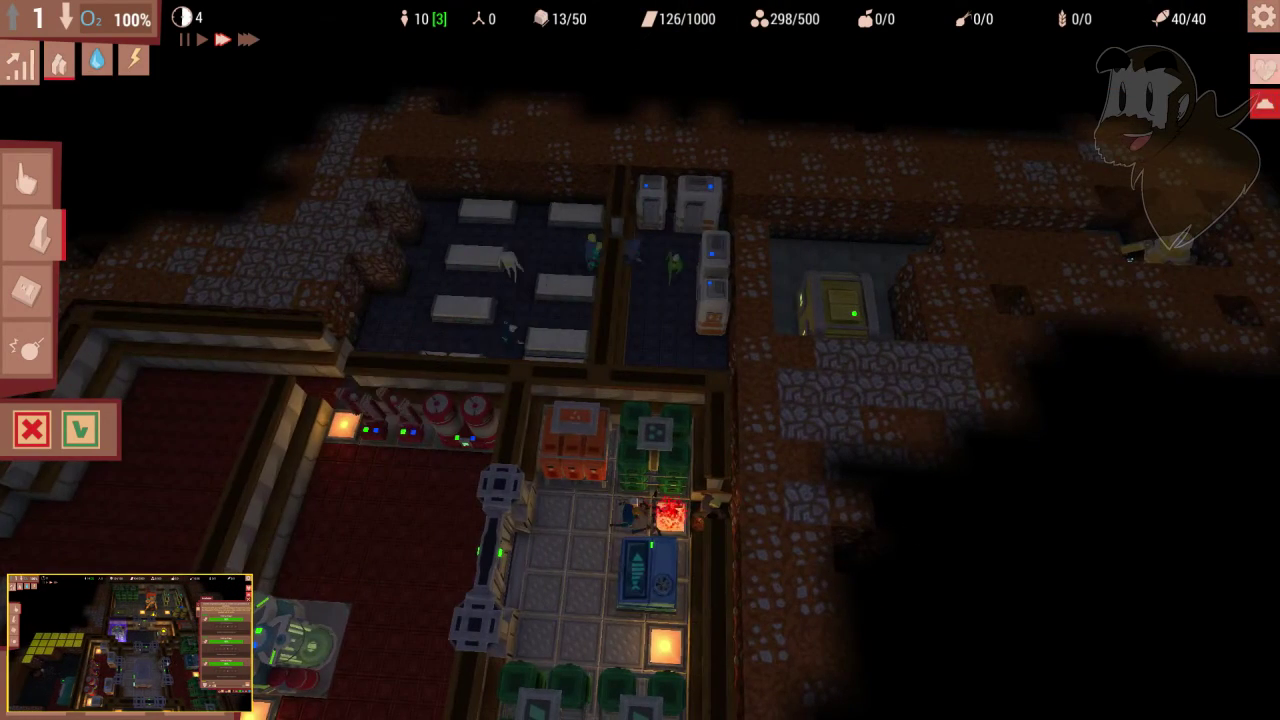
{"action": "left_click", "coordinate": [1263, 105]}
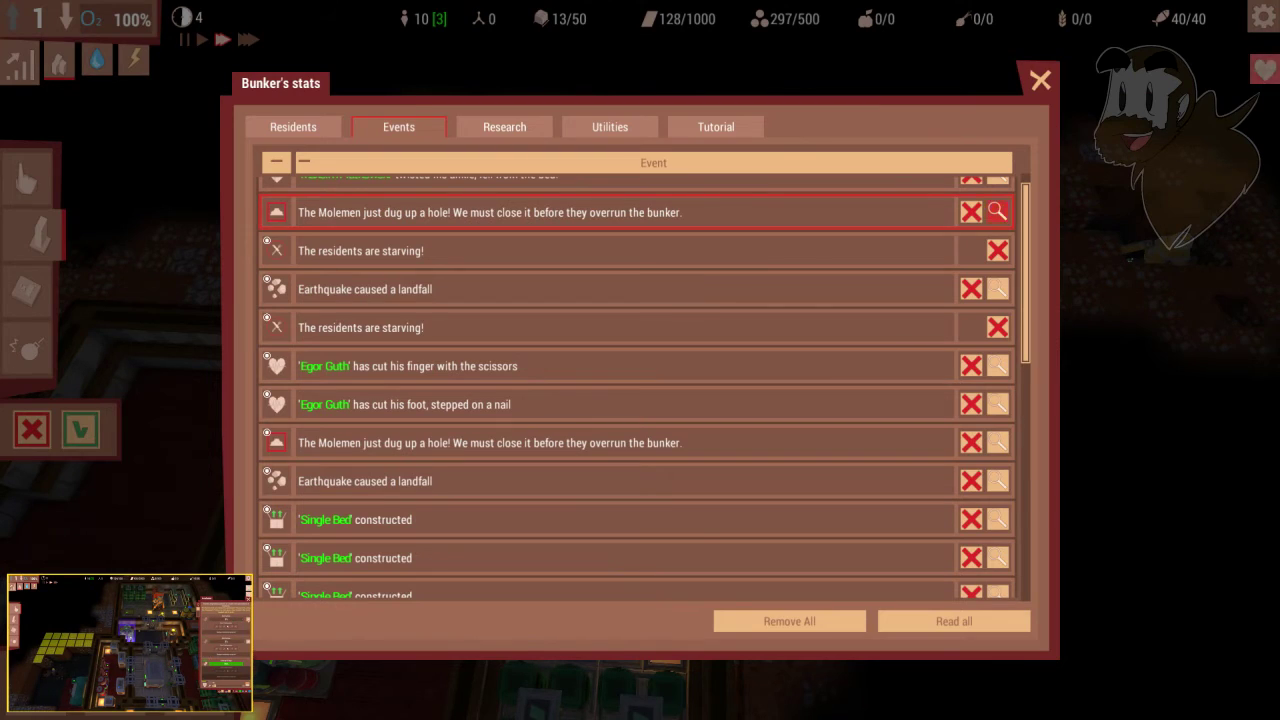
{"action": "key", "text": "Escape"}
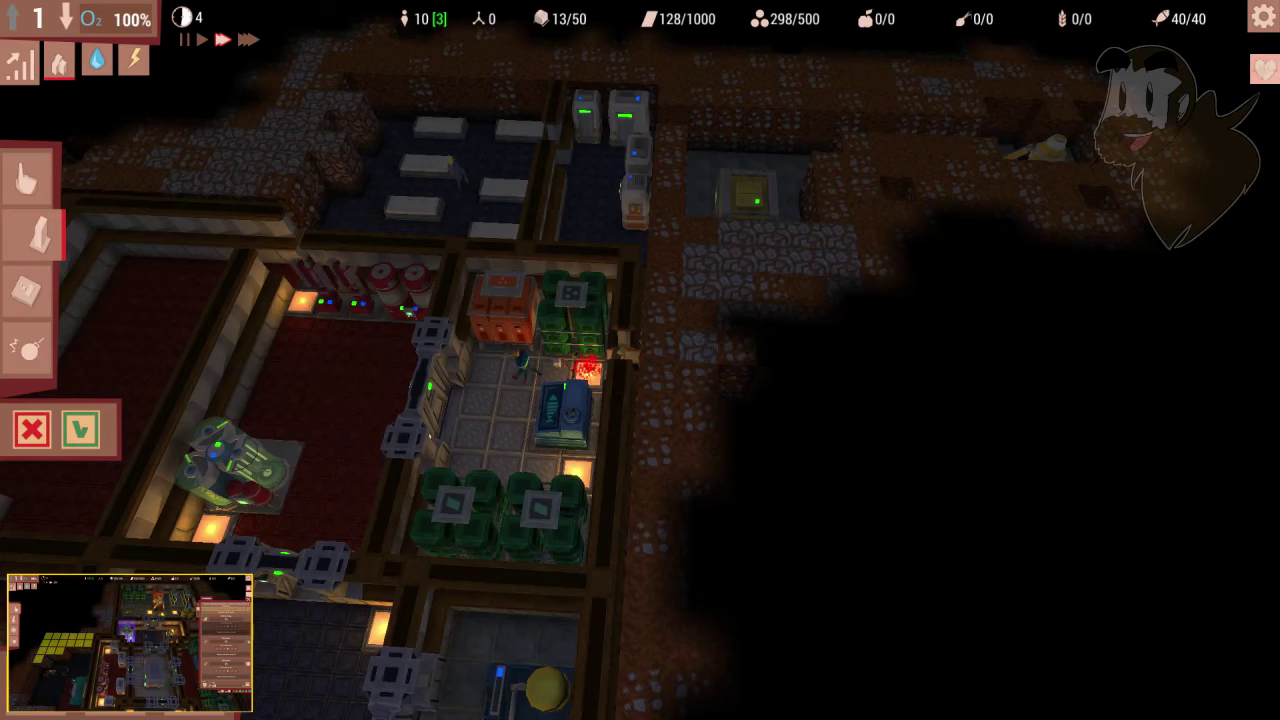
{"action": "key", "text": "w"}
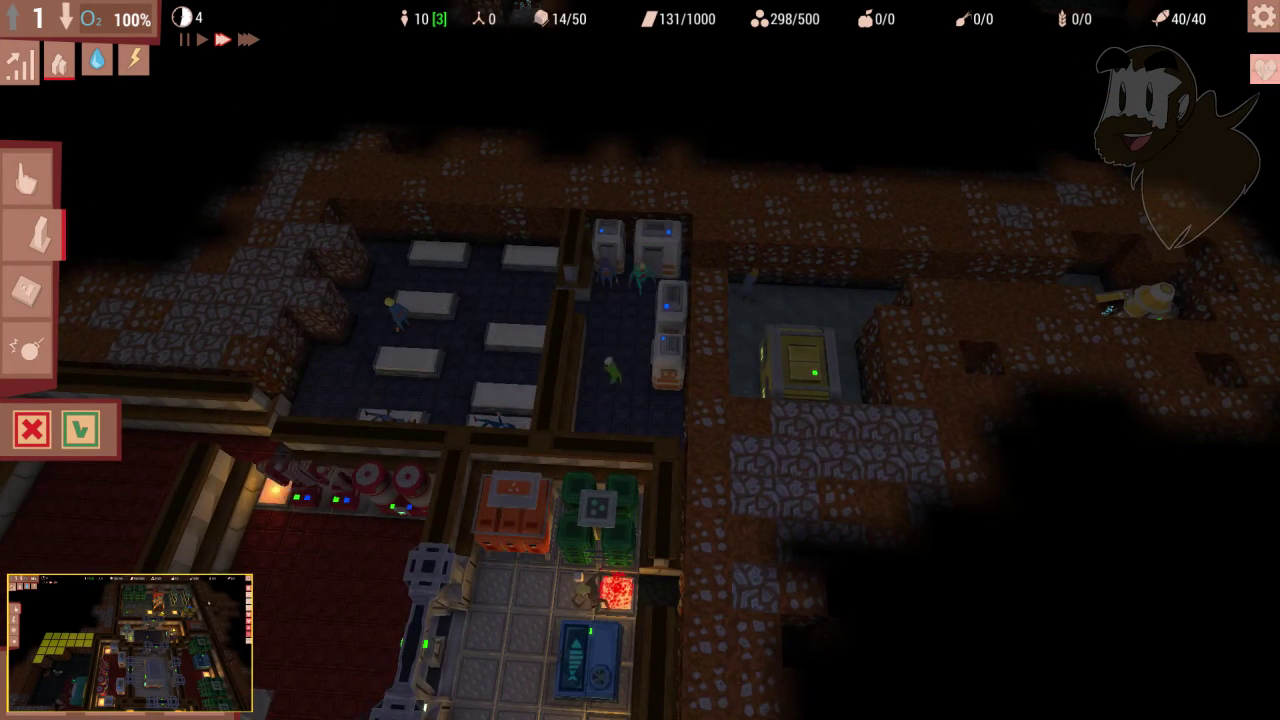
{"action": "key", "text": "s"}
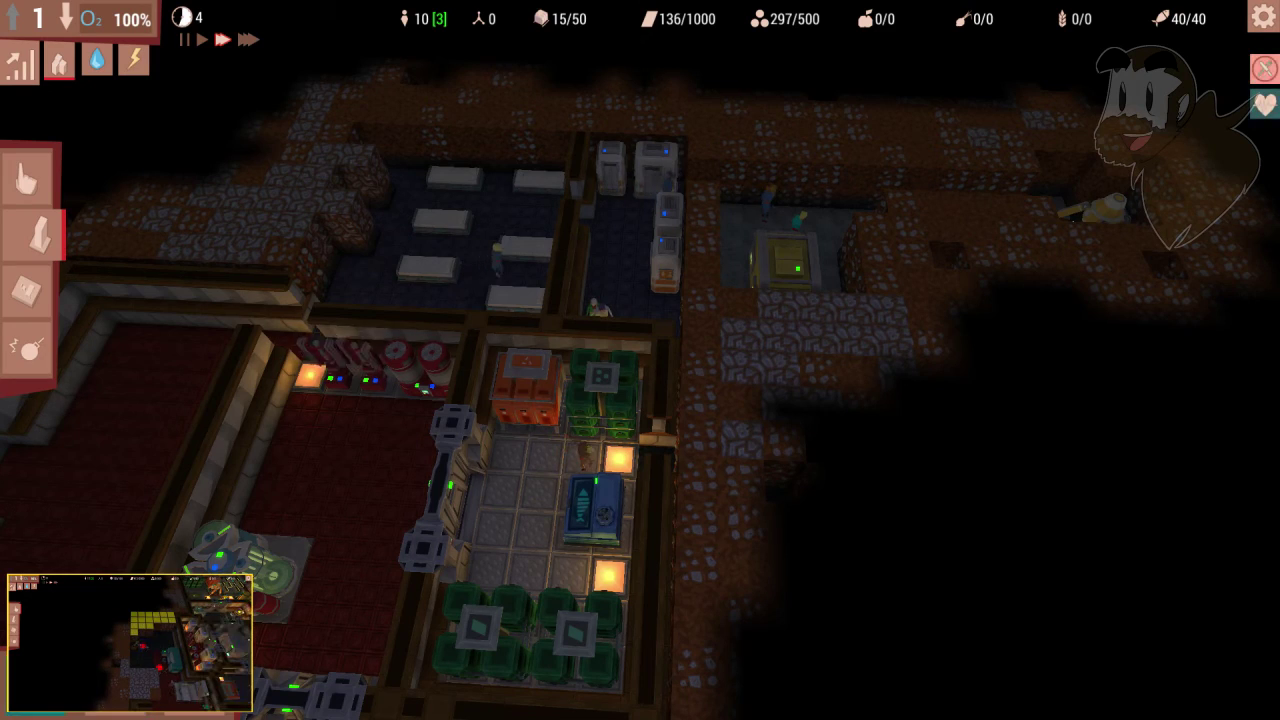
{"action": "left_click", "coordinate": [84, 555]}
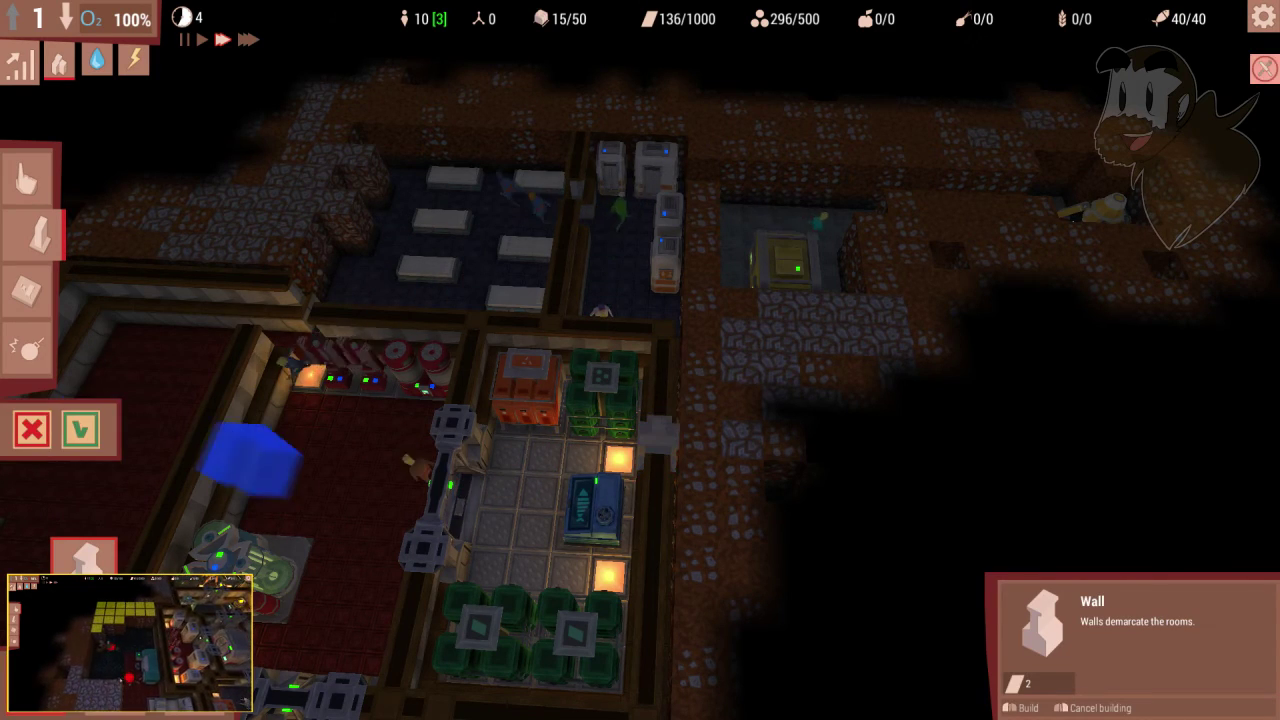
{"action": "key", "text": "s"}
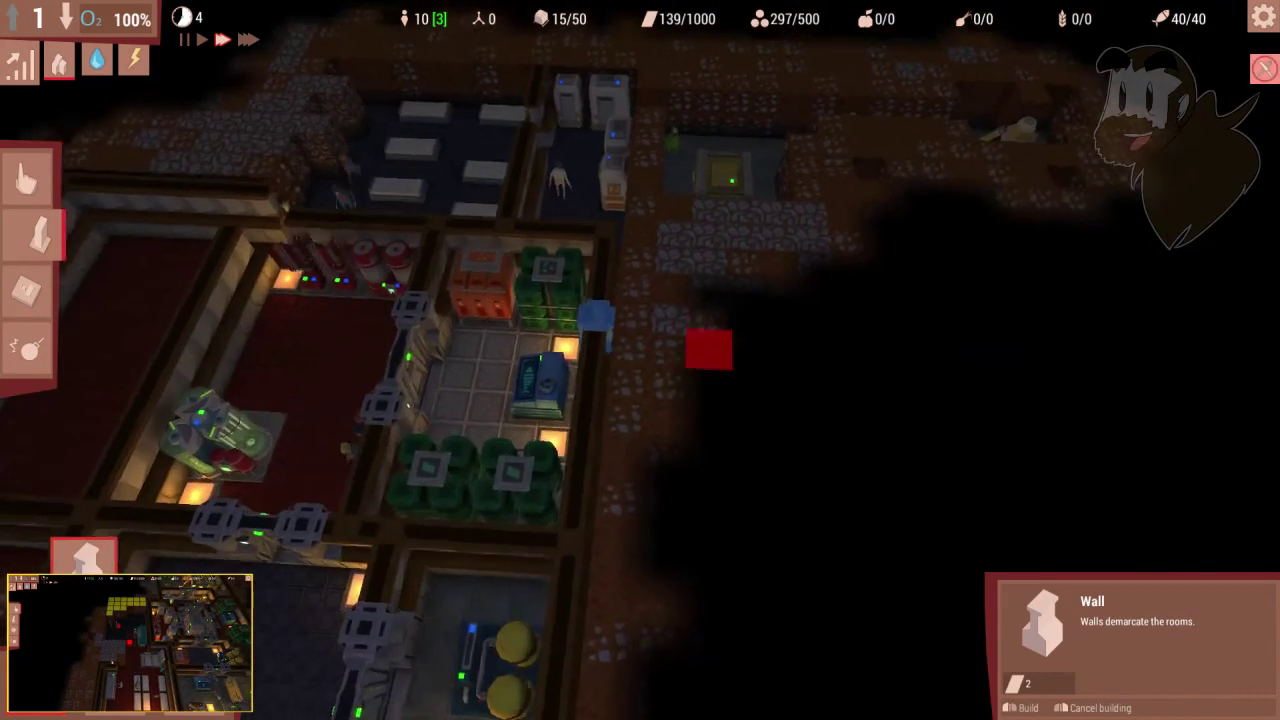
{"action": "key", "text": "w"}
{"action": "right_click", "coordinate": [640, 400]}
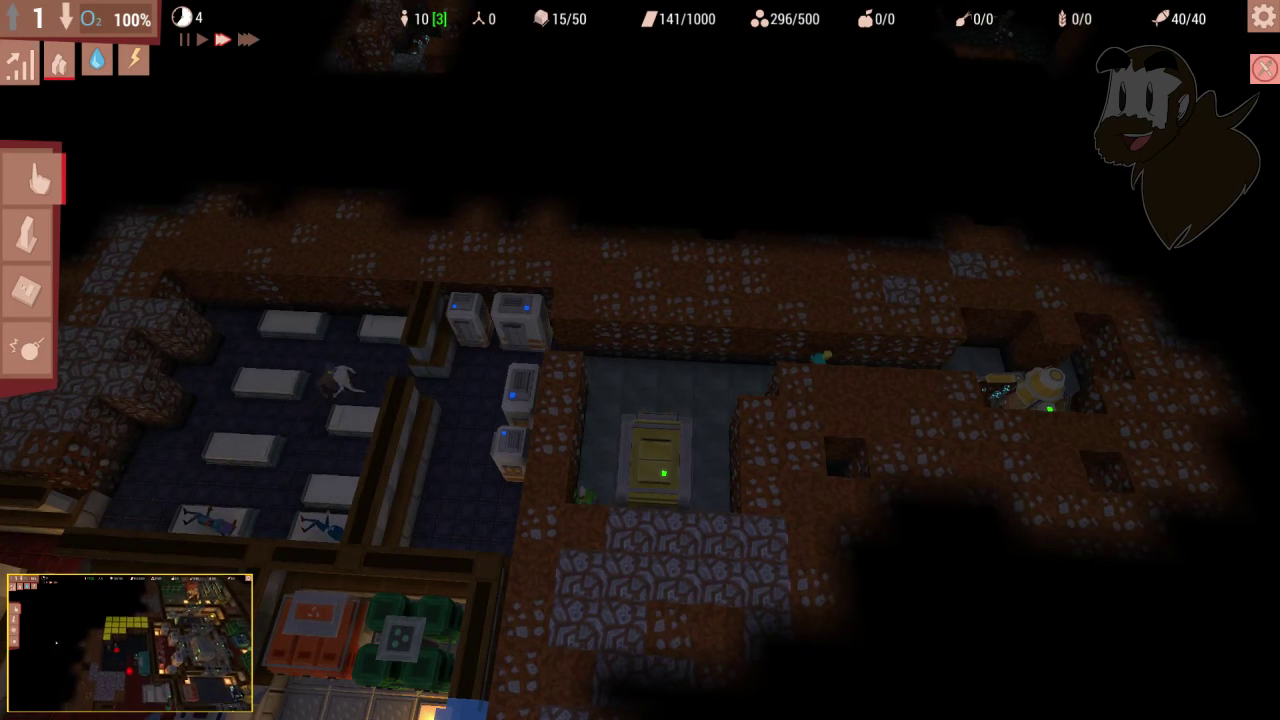
{"action": "key", "text": "w"}
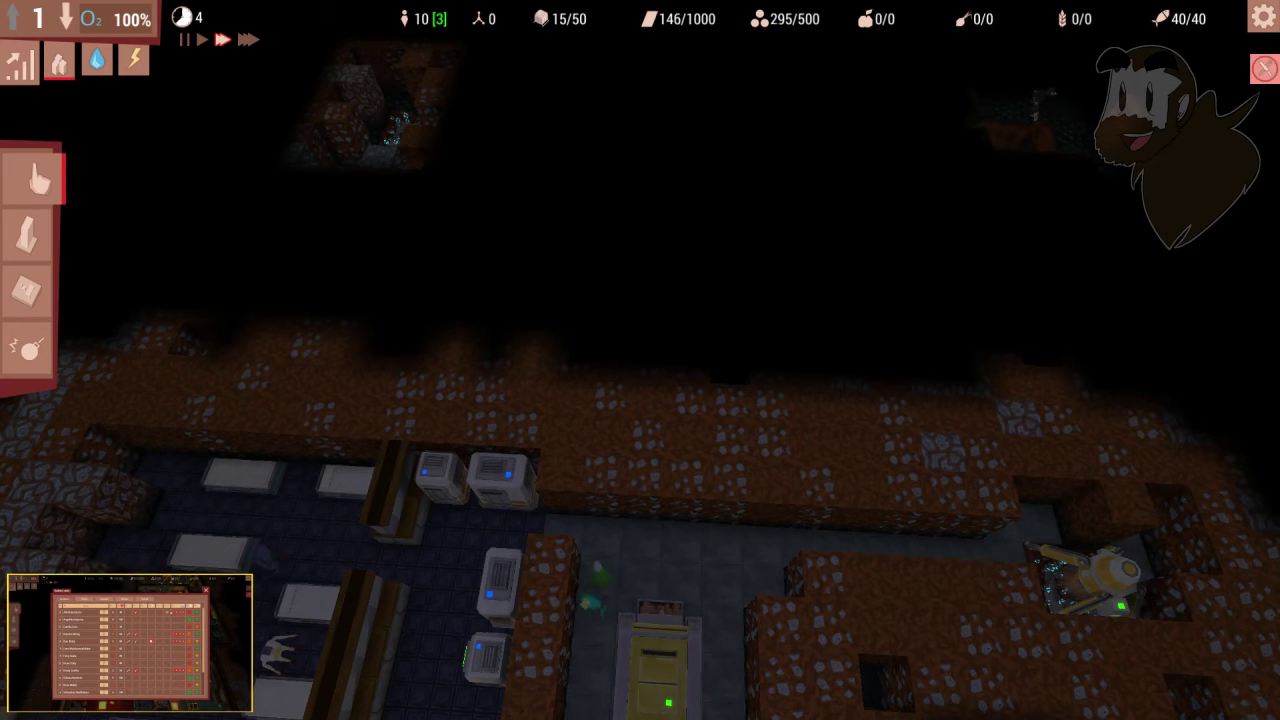
{"action": "key", "text": "s"}
{"action": "key", "text": "s"}
{"action": "key", "text": "s"}
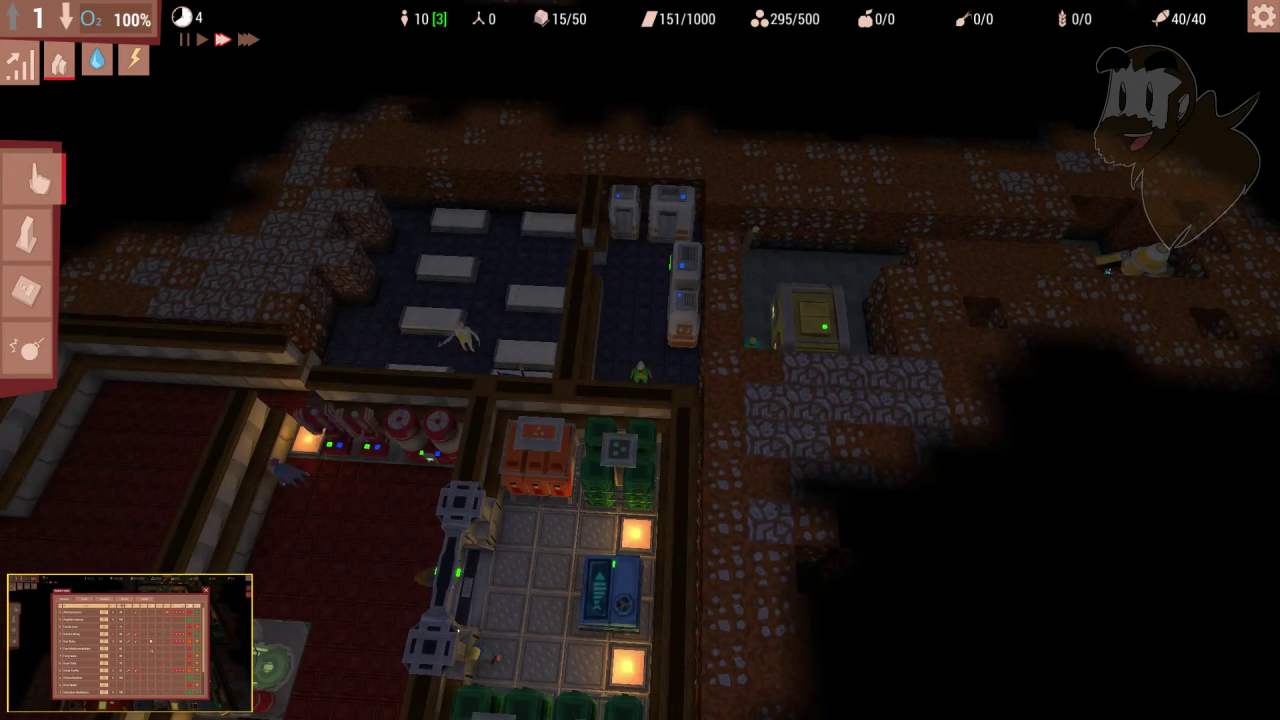
{"action": "key", "text": "s"}
{"action": "key", "text": "s"}
{"action": "scroll", "coordinate": [640, 400], "scroll_direction": "up", "scroll_amount": 2}
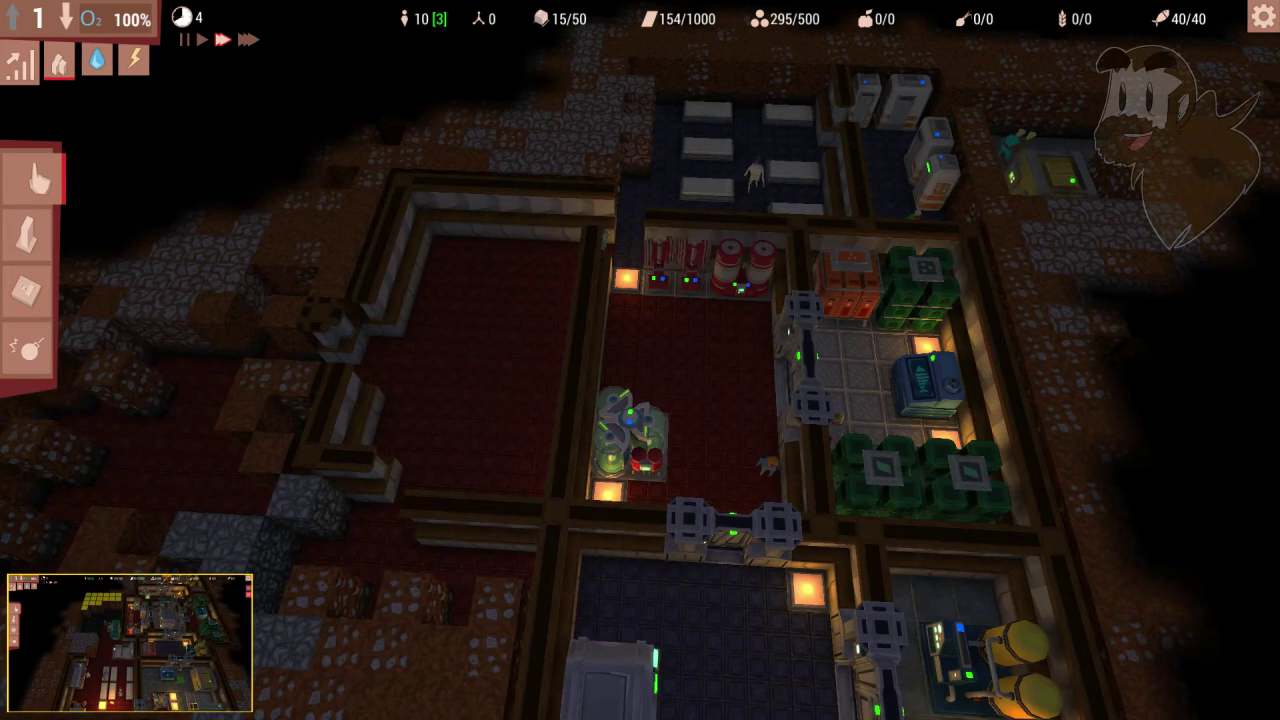
{"action": "key", "text": "s"}
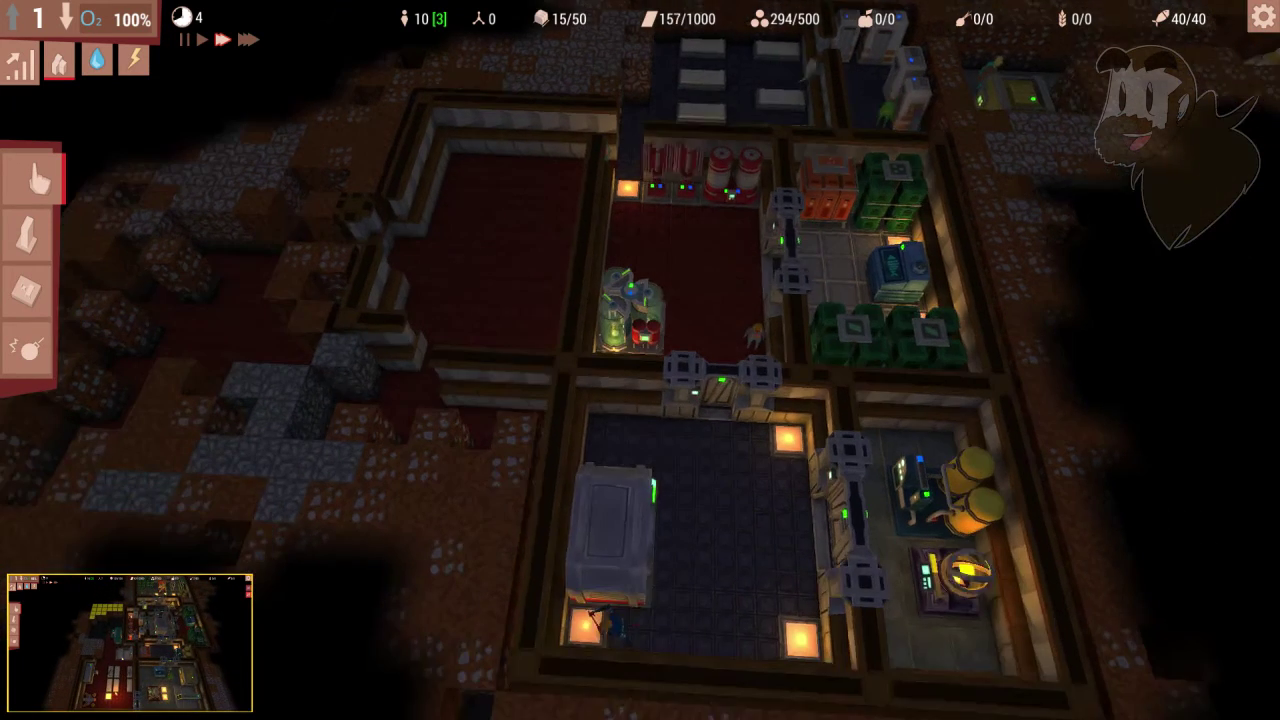
{"action": "key", "text": "d"}
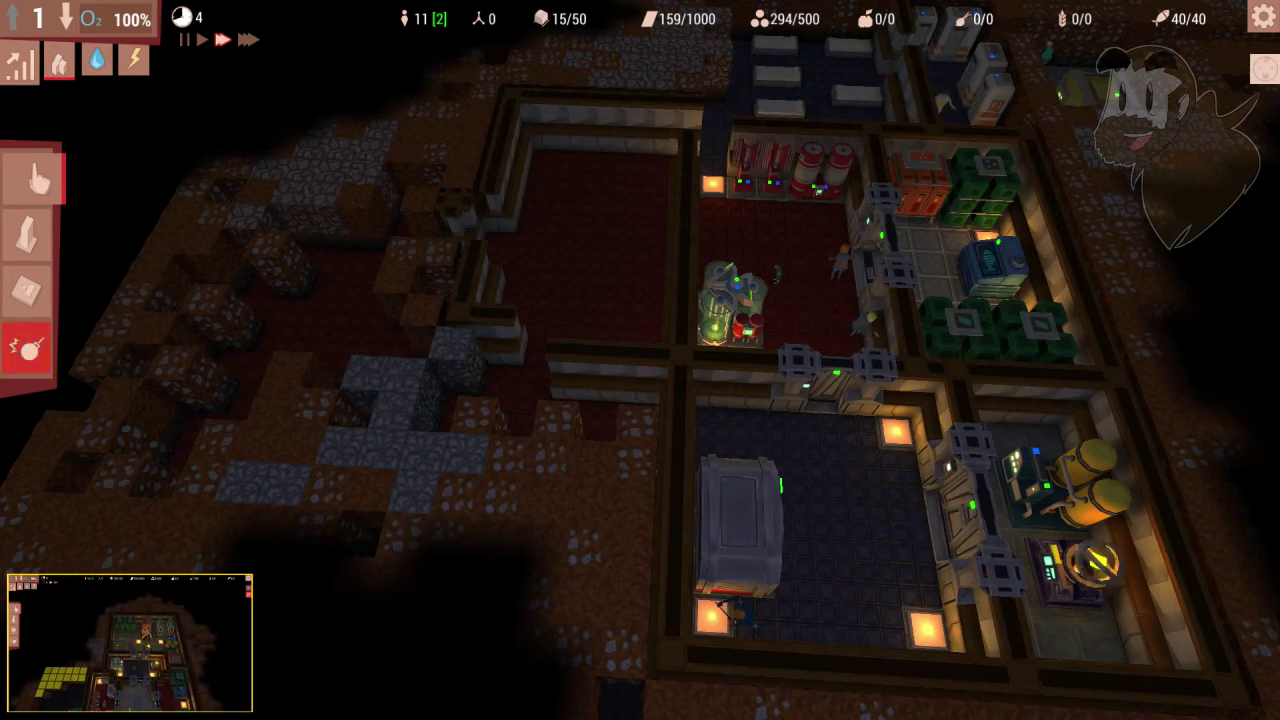
Step: With the Destroy tool, mark the first rows of rock beside the southern rooms
{"action": "key", "text": "4"}
{"action": "left_click", "coordinate": [636, 420]}
{"action": "left_click_drag", "start_coordinate": [636, 420], "coordinate": [470, 415]}
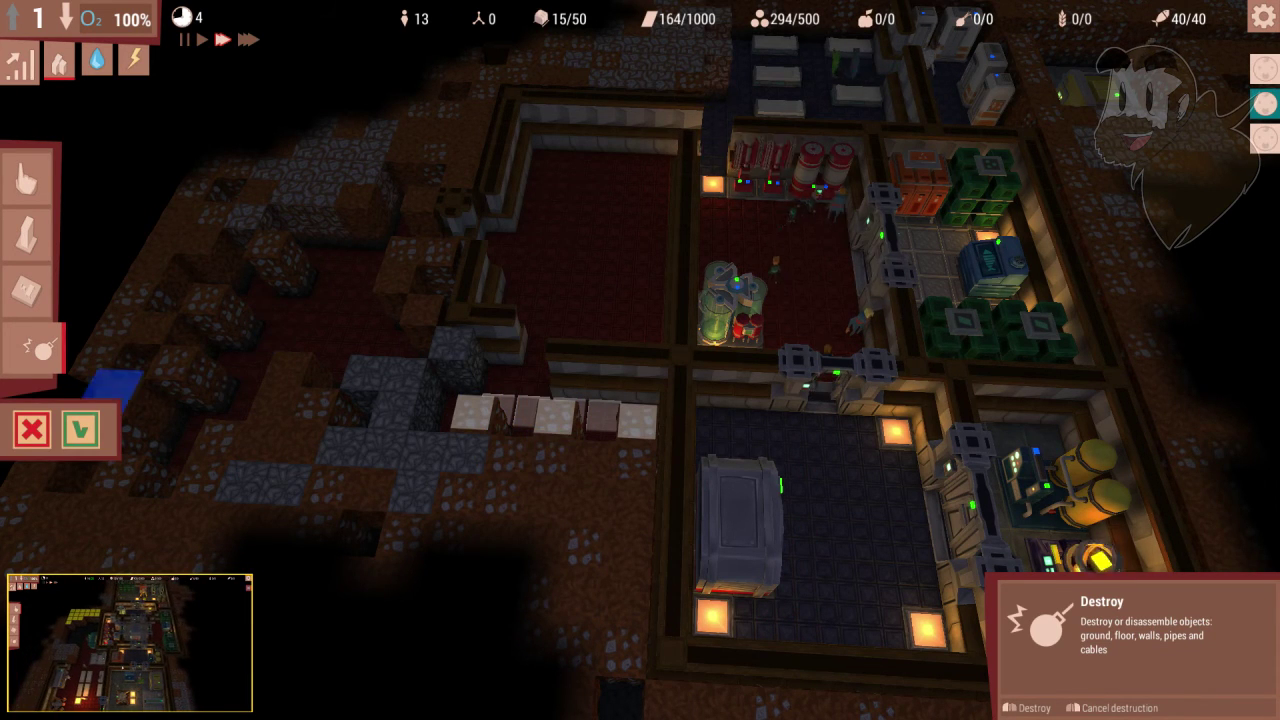
{"action": "left_click", "coordinate": [80, 430]}
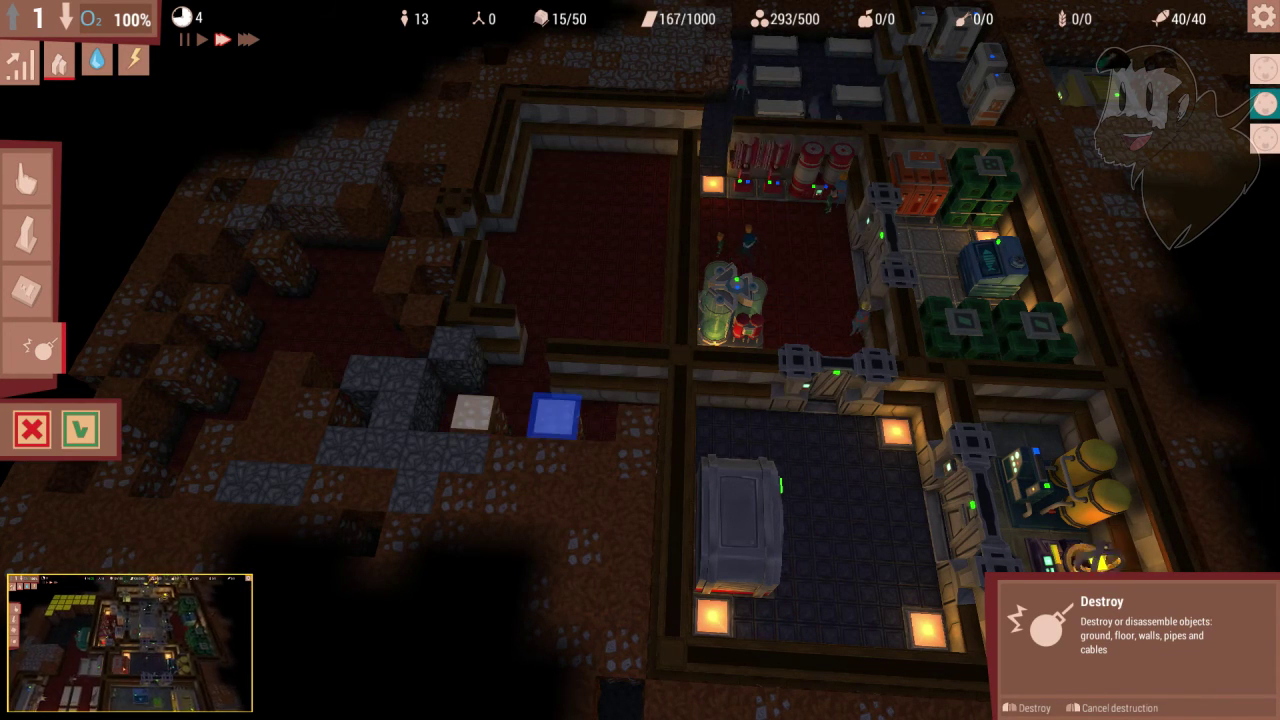
{"action": "left_click_drag", "start_coordinate": [560, 418], "coordinate": [640, 418]}
{"action": "mouse_move", "coordinate": [636, 462]}
{"action": "left_mouse_down"}
{"action": "mouse_move", "coordinate": [500, 455]}
{"action": "mouse_move", "coordinate": [585, 500]}
{"action": "left_mouse_up"}
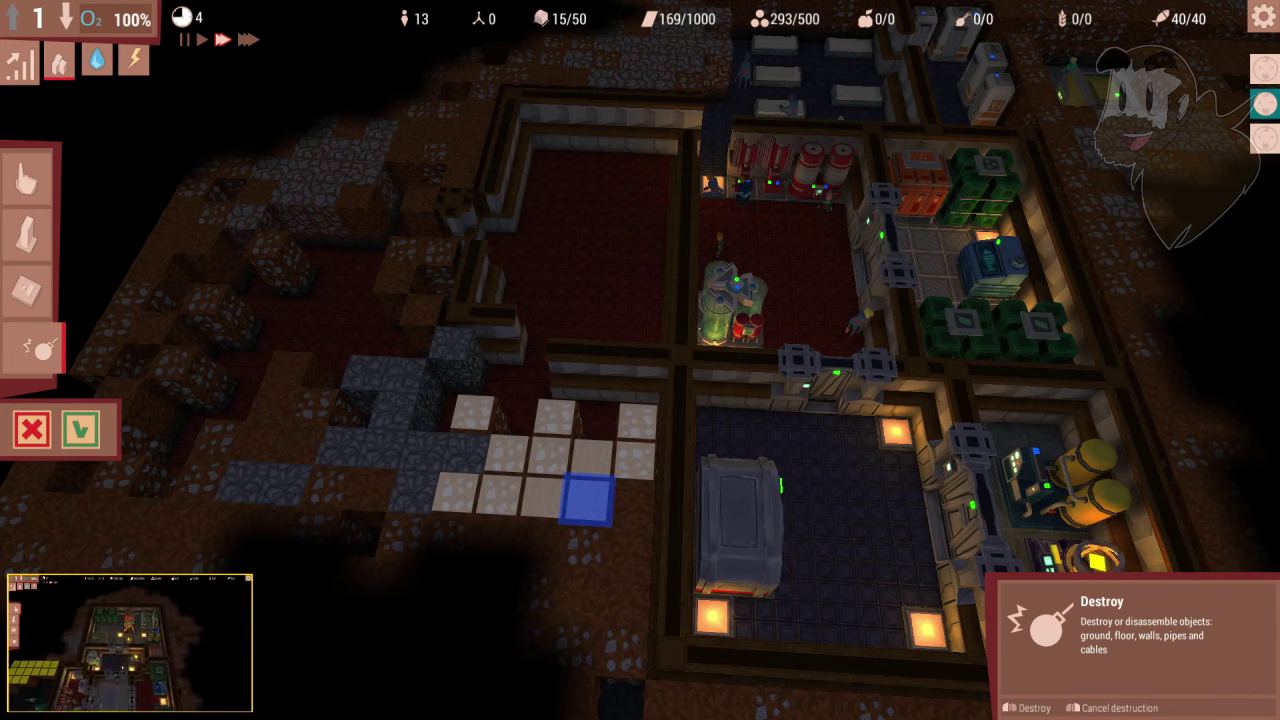
Step: Extend the dig area two rows down plus a bottom row, and confirm digging
{"action": "key", "text": "s"}
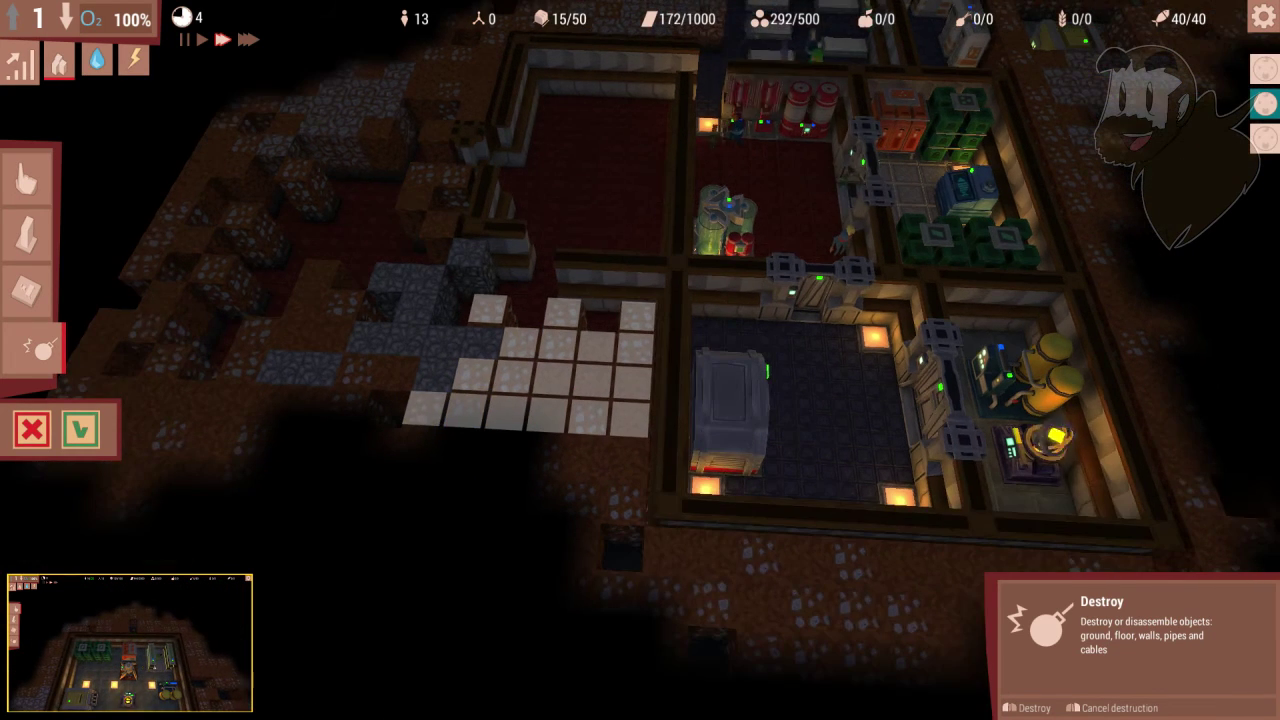
{"action": "left_click_drag", "start_coordinate": [410, 445], "coordinate": [400, 488]}
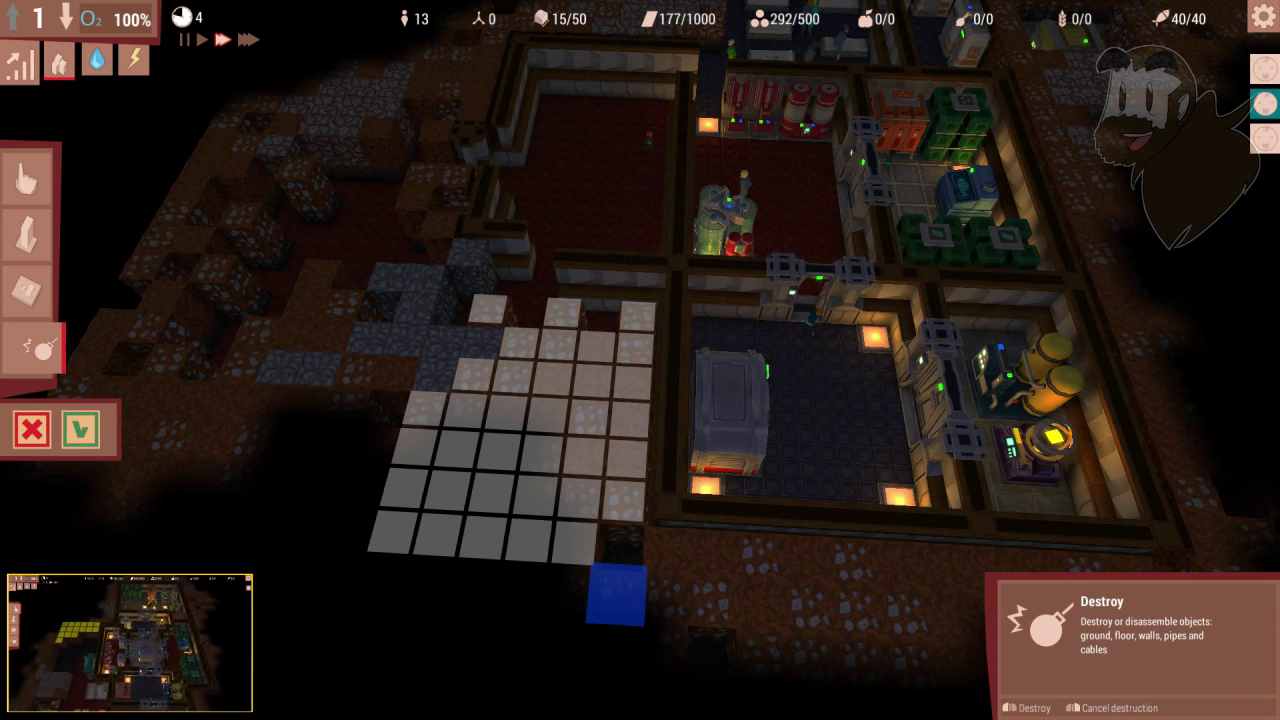
{"action": "key", "text": "s"}
{"action": "key", "text": "s"}
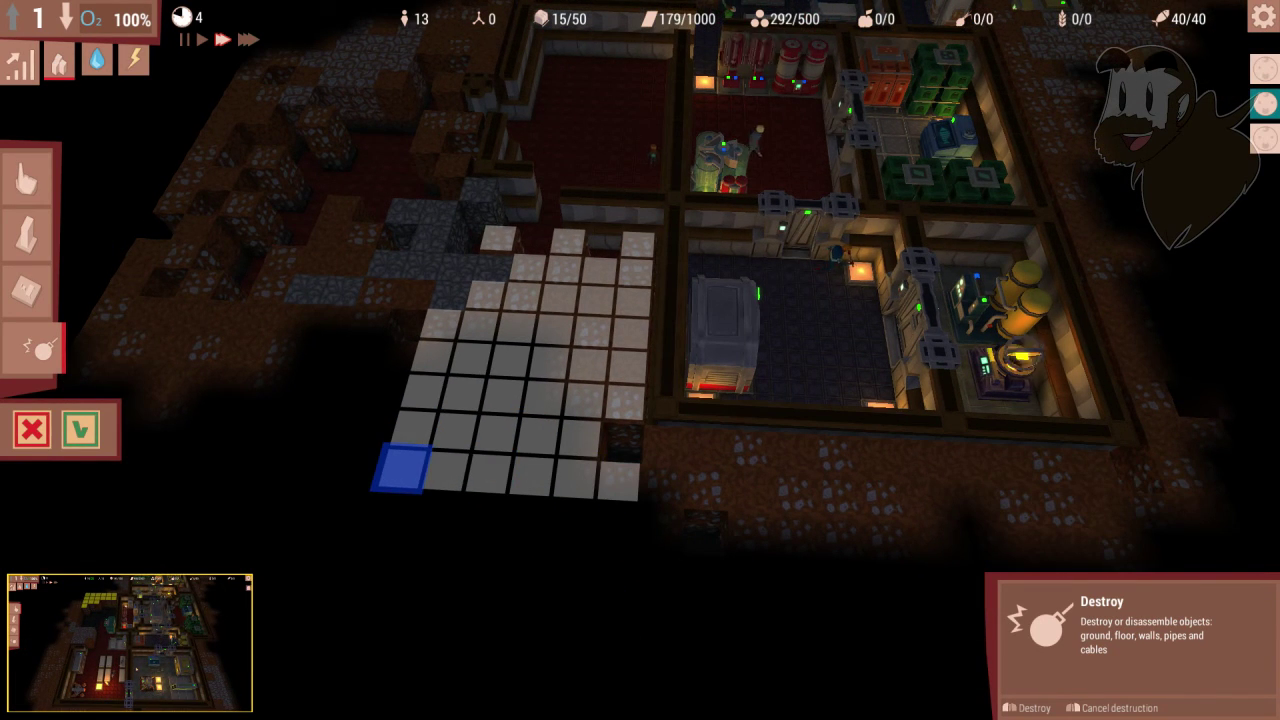
{"action": "left_click_drag", "start_coordinate": [388, 512], "coordinate": [572, 520]}
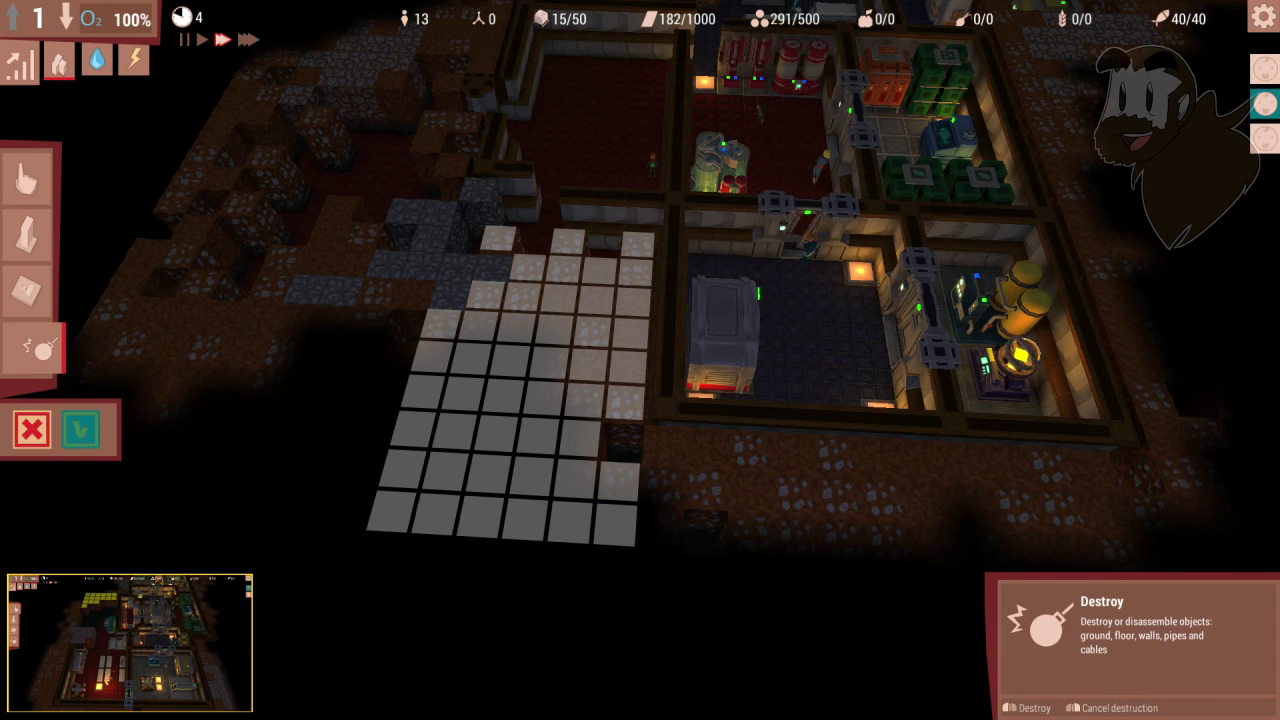
{"action": "left_click", "coordinate": [81, 429]}
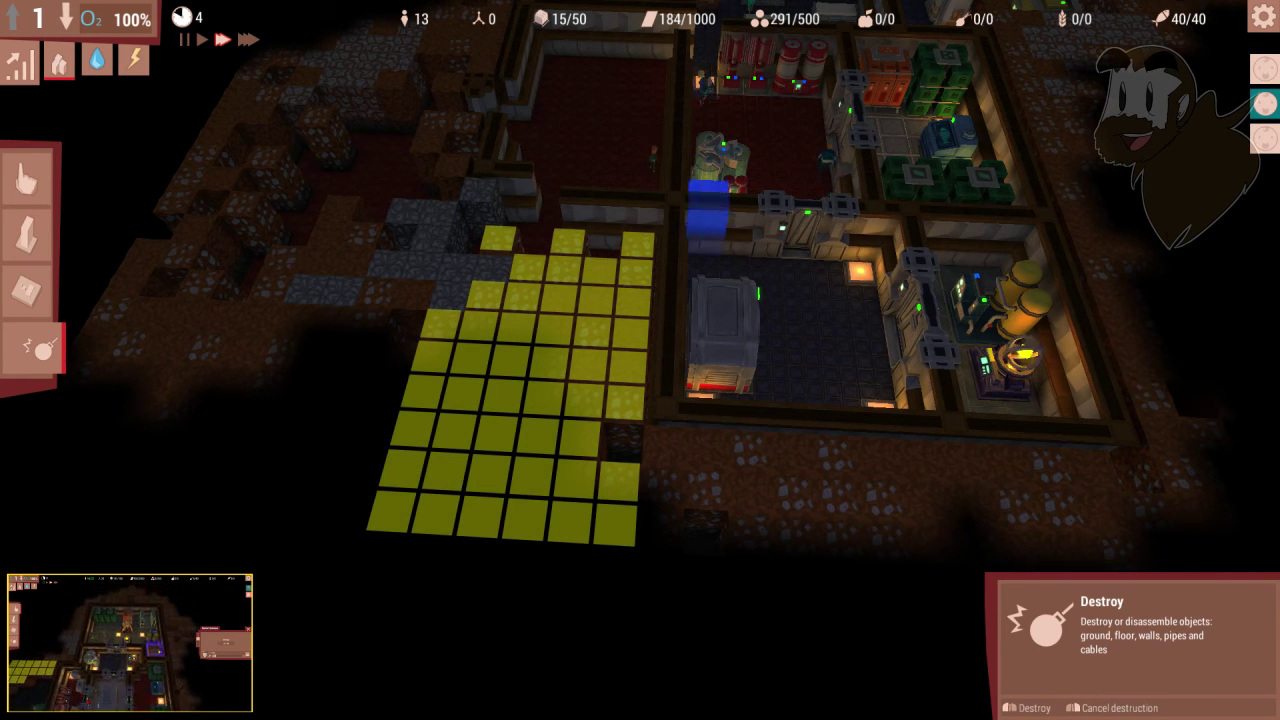